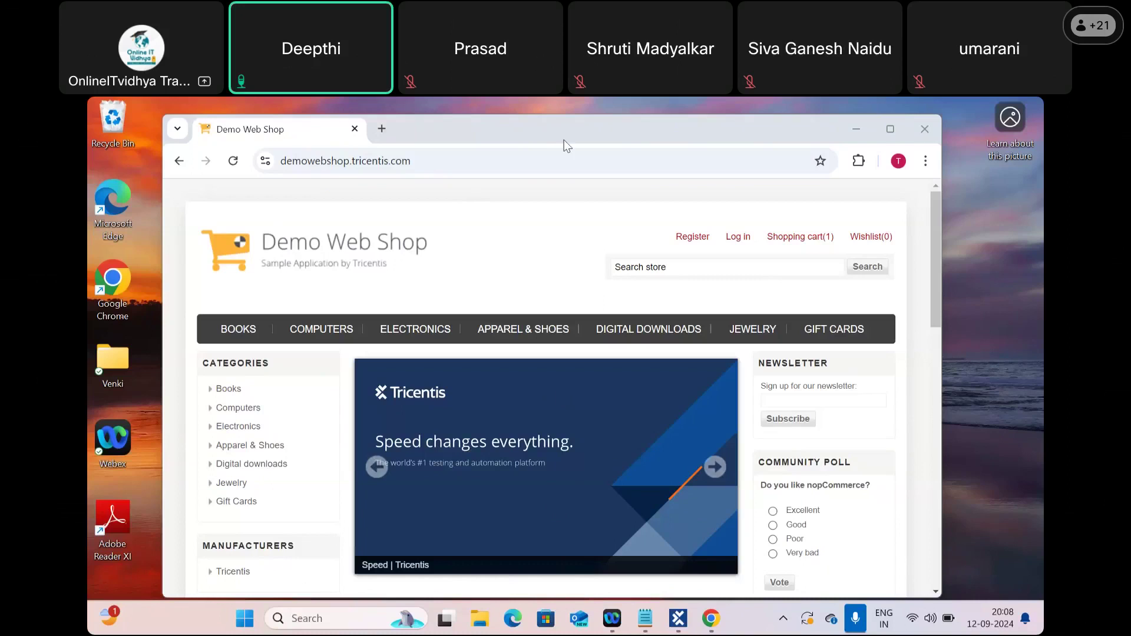
# Step: Switch to Tosca Commander, reposition its window over the desktop, and show the properties of the Modules folder
pyautogui.click(679, 620)
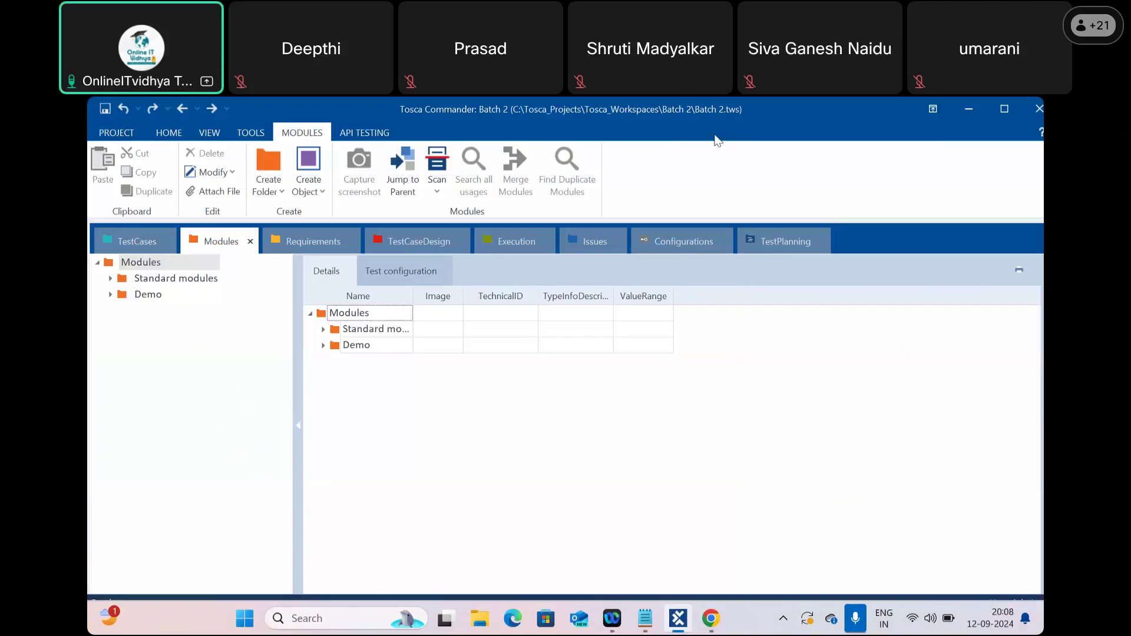
pyautogui.moveTo(720, 154); pyautogui.dragTo(710, 216)
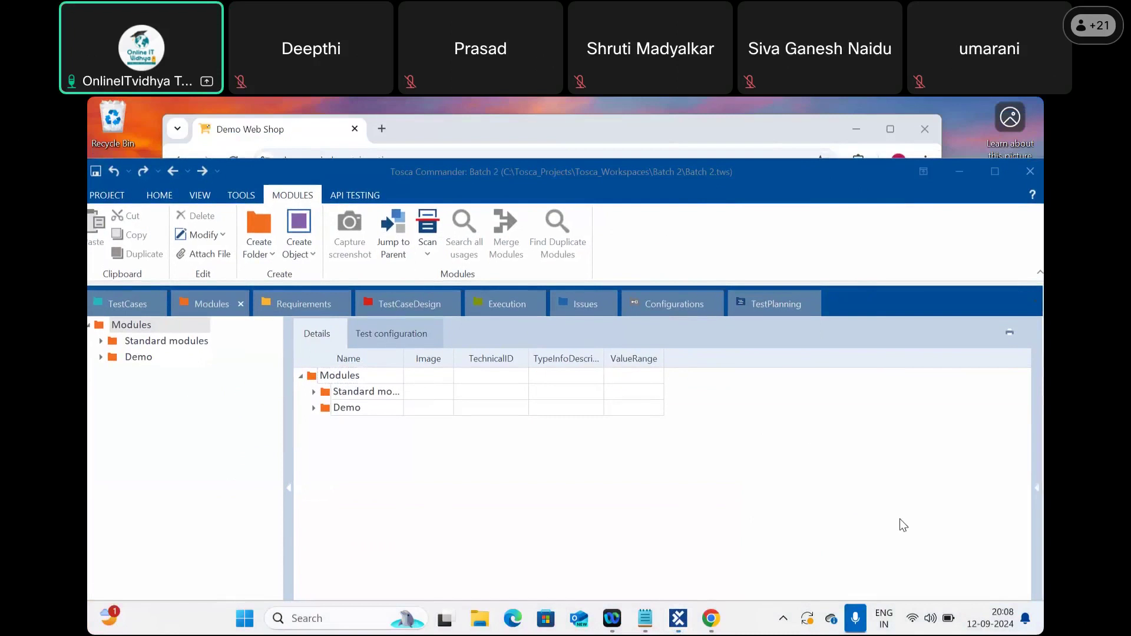
pyautogui.click(689, 239)
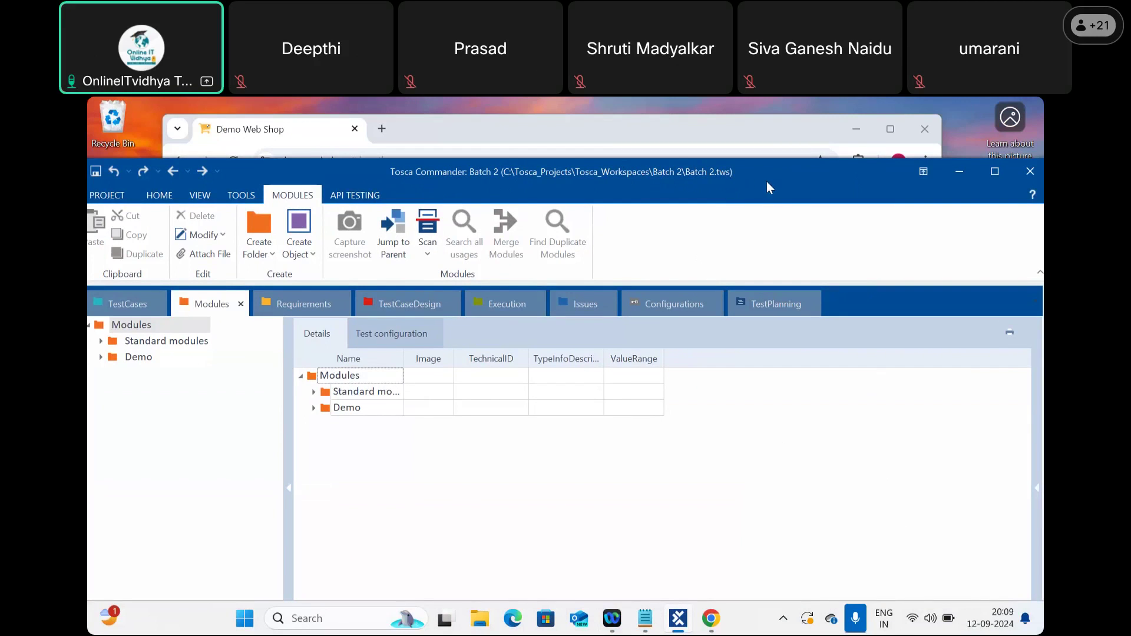
pyautogui.moveTo(740, 172); pyautogui.dragTo(391, 171)
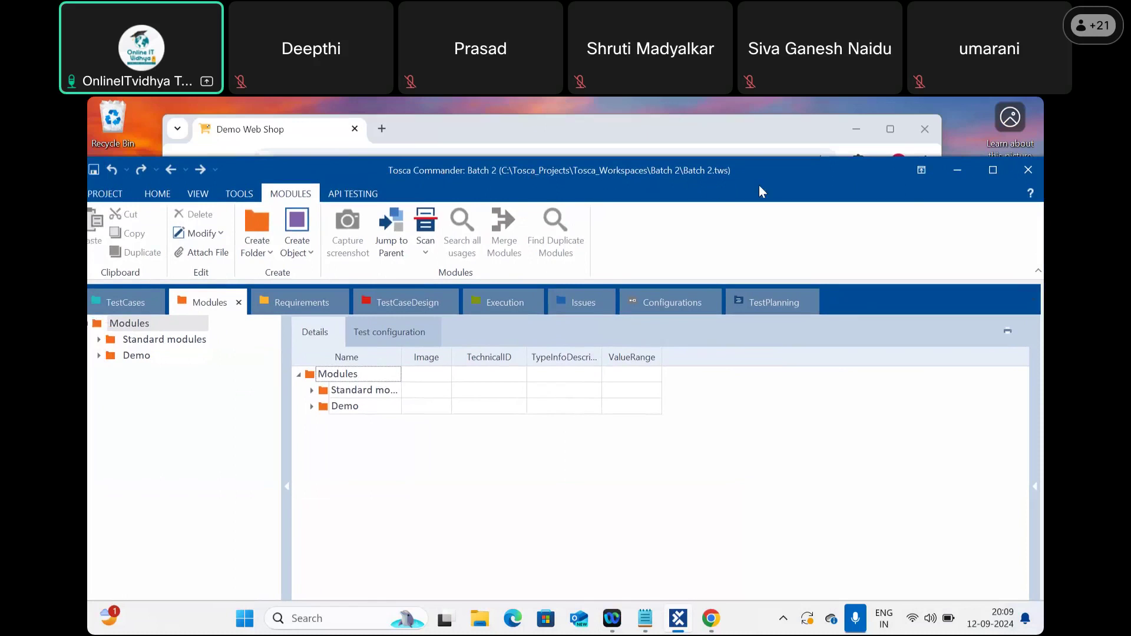
pyautogui.moveTo(784, 172); pyautogui.dragTo(790, 161)
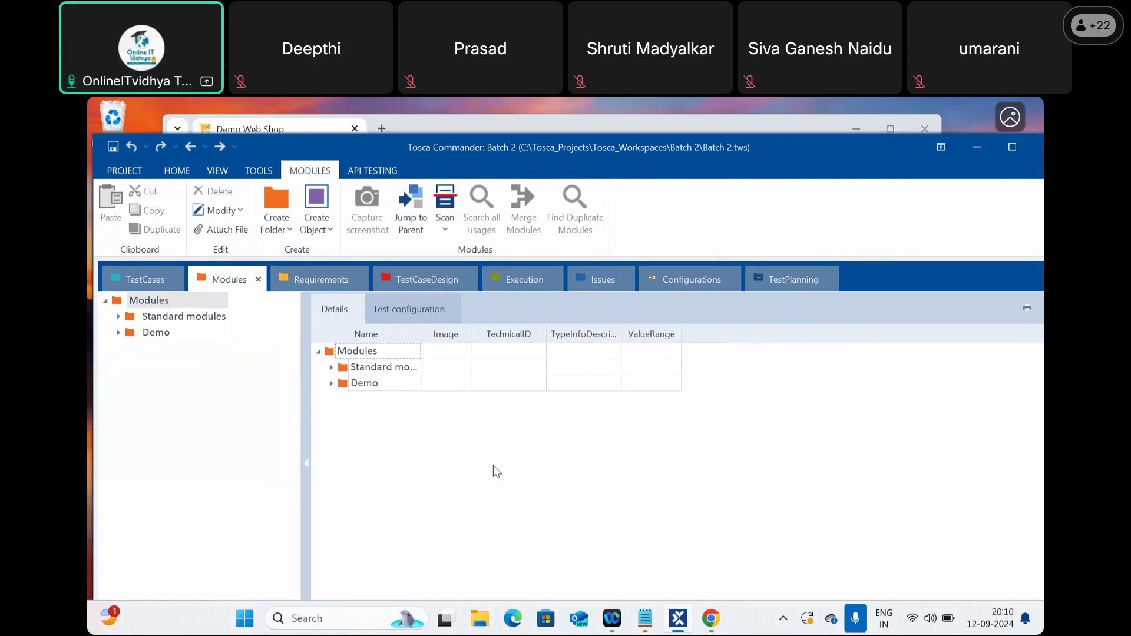
pyautogui.doubleClick(810, 154)
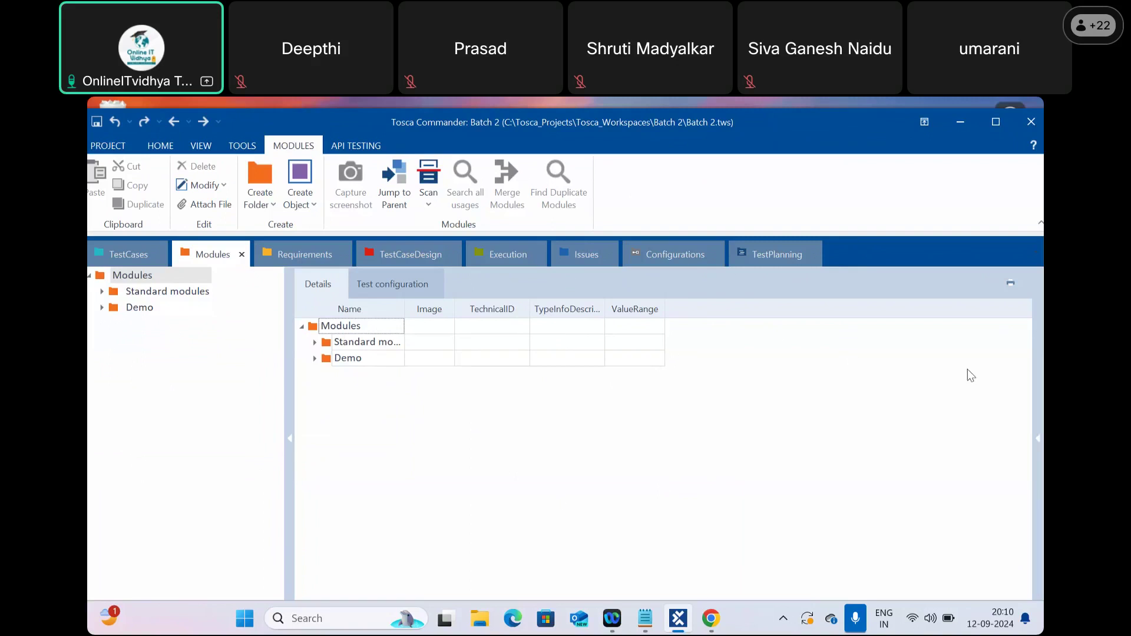
pyautogui.click(1038, 439)
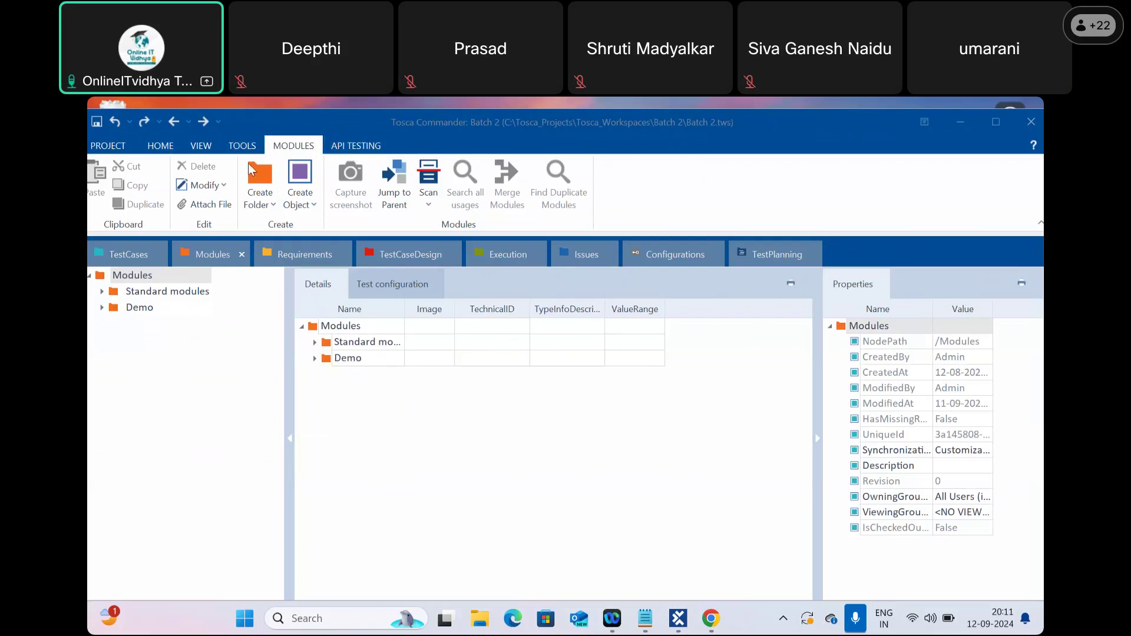
pyautogui.moveTo(782, 131); pyautogui.dragTo(788, 171)
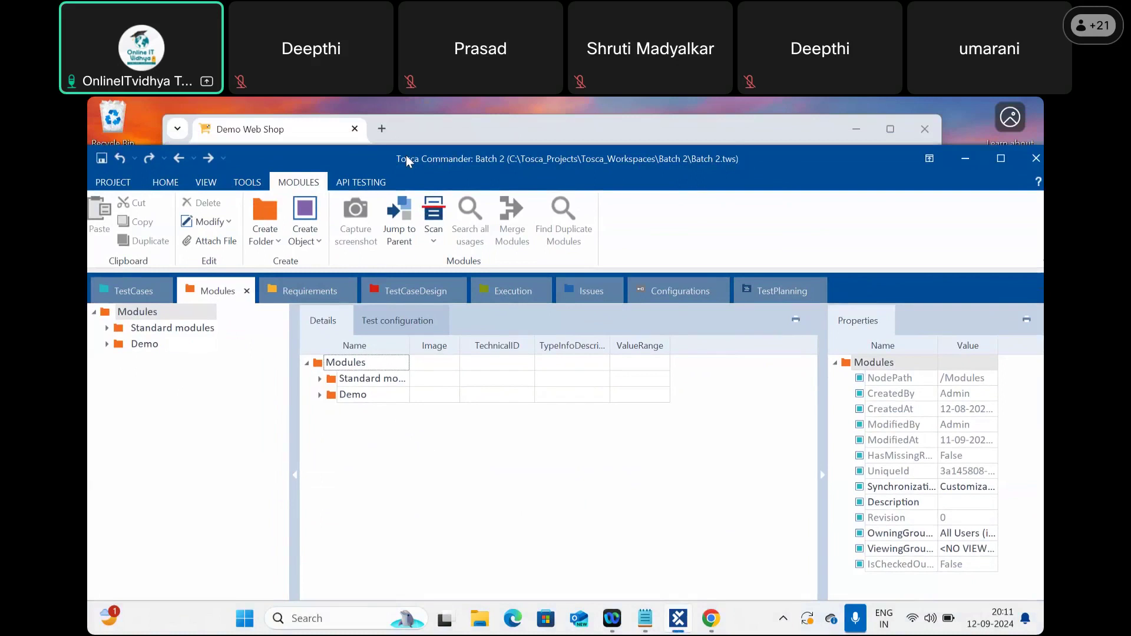
pyautogui.moveTo(786, 164); pyautogui.dragTo(779, 139)
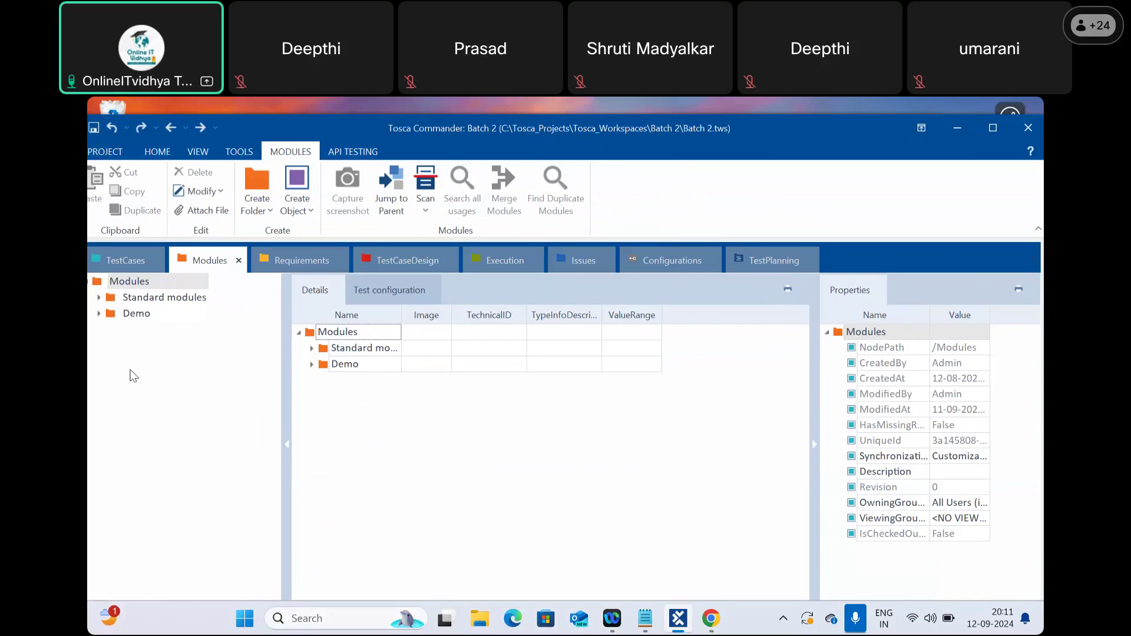
# Step: Look through the standard modules down to TBox Take Screenshot under Basic Windows Operations, and collapse the Standard modules folder again
pyautogui.click(100, 297)
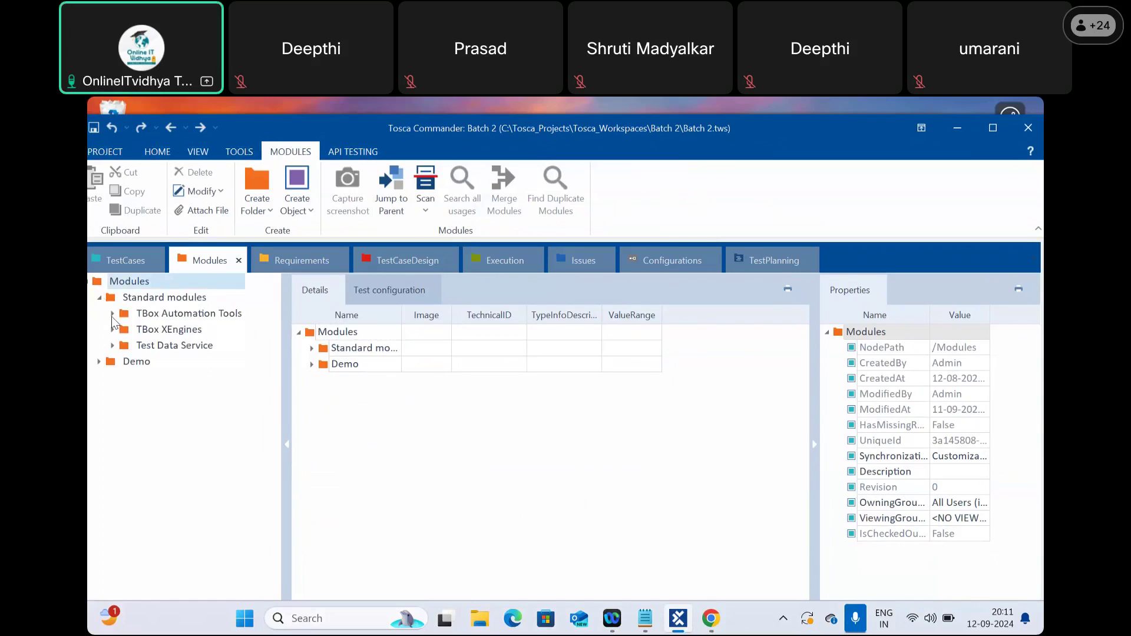
pyautogui.click(112, 314)
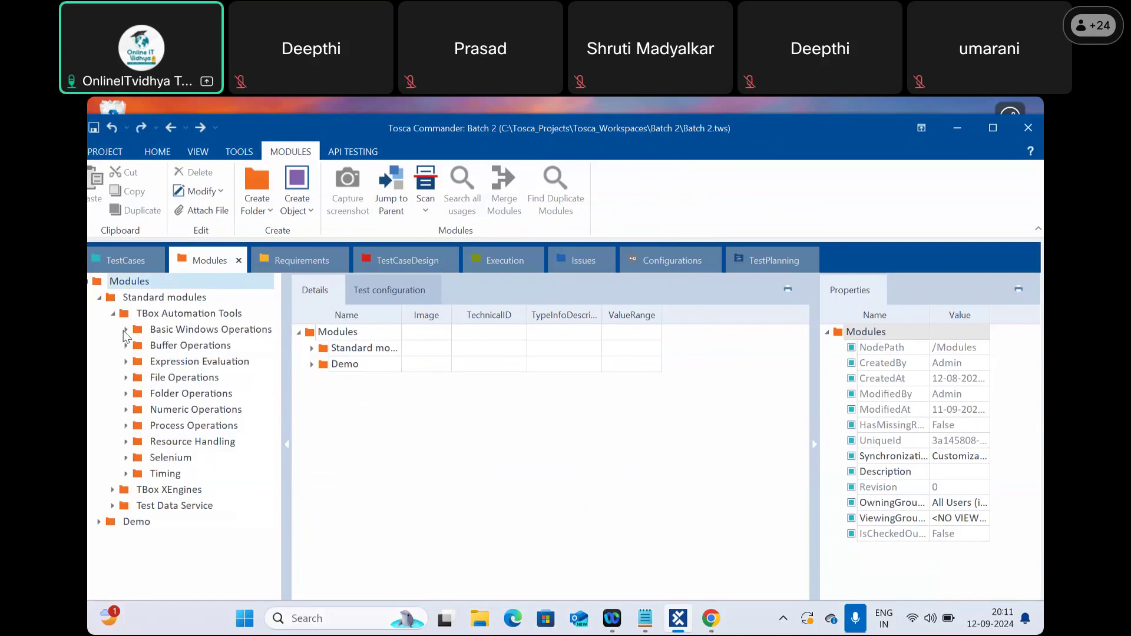
pyautogui.click(125, 330)
pyautogui.click(140, 348)
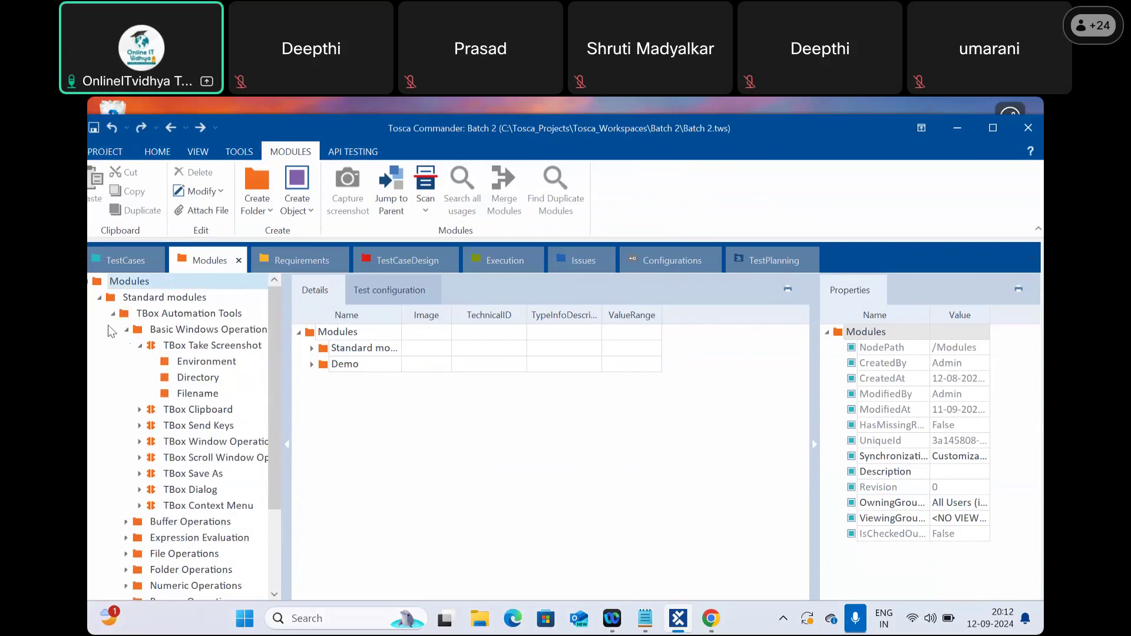
pyautogui.click(99, 299)
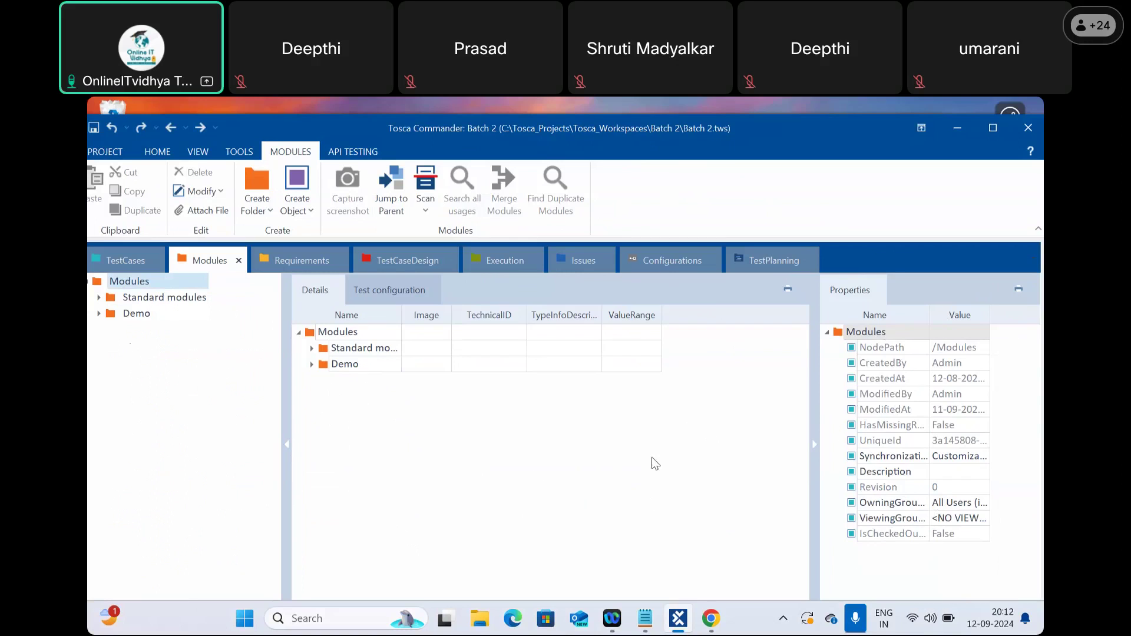
pyautogui.moveTo(830, 129); pyautogui.dragTo(850, 118)
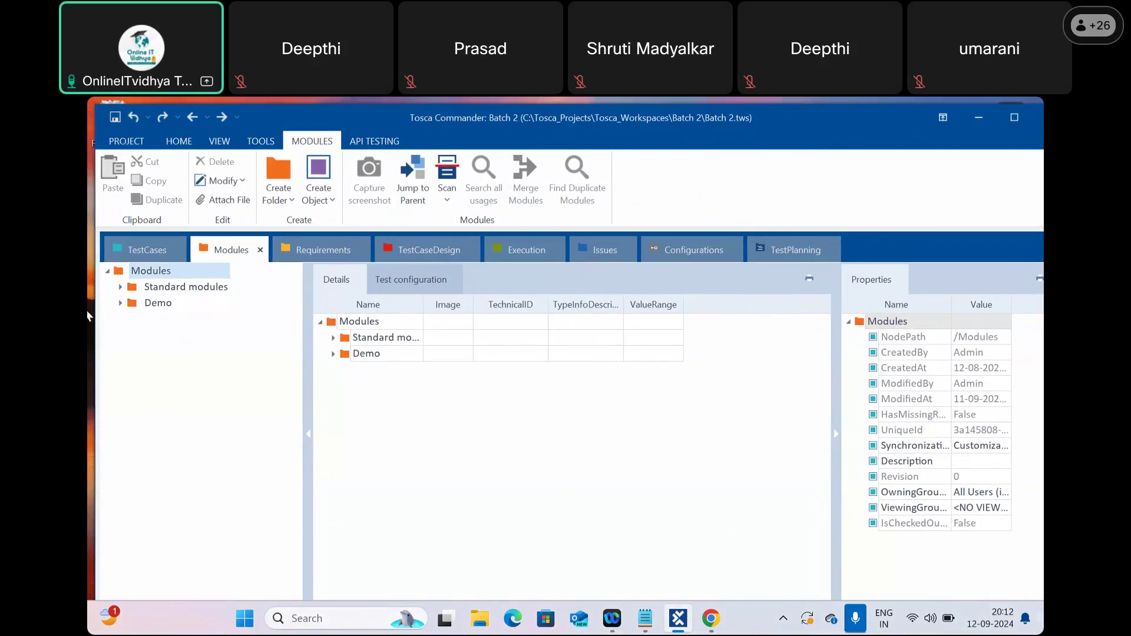
# Step: Save the workspace and look over the Batch 2 project's sections in a separate project window, closing it again
pyautogui.click(115, 119)
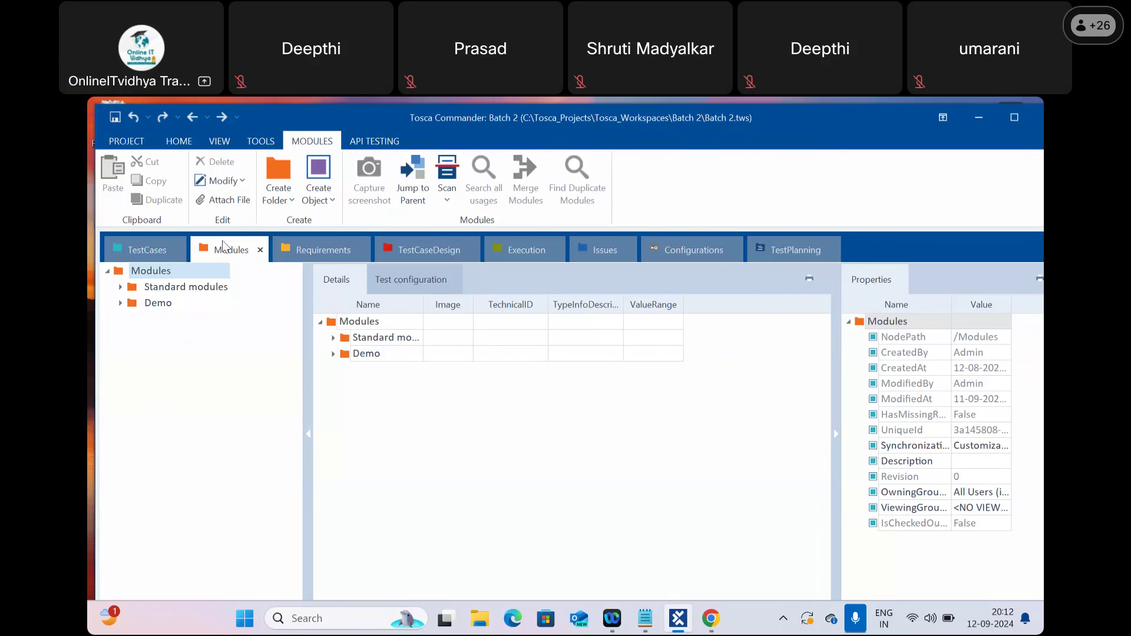
pyautogui.click(178, 144)
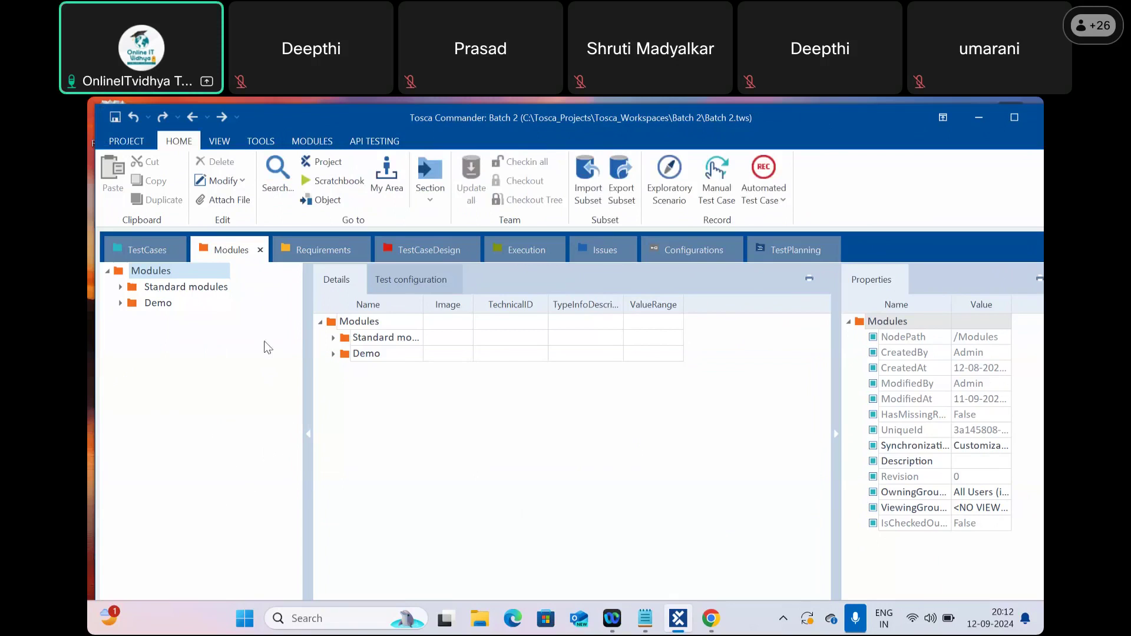
pyautogui.click(320, 165)
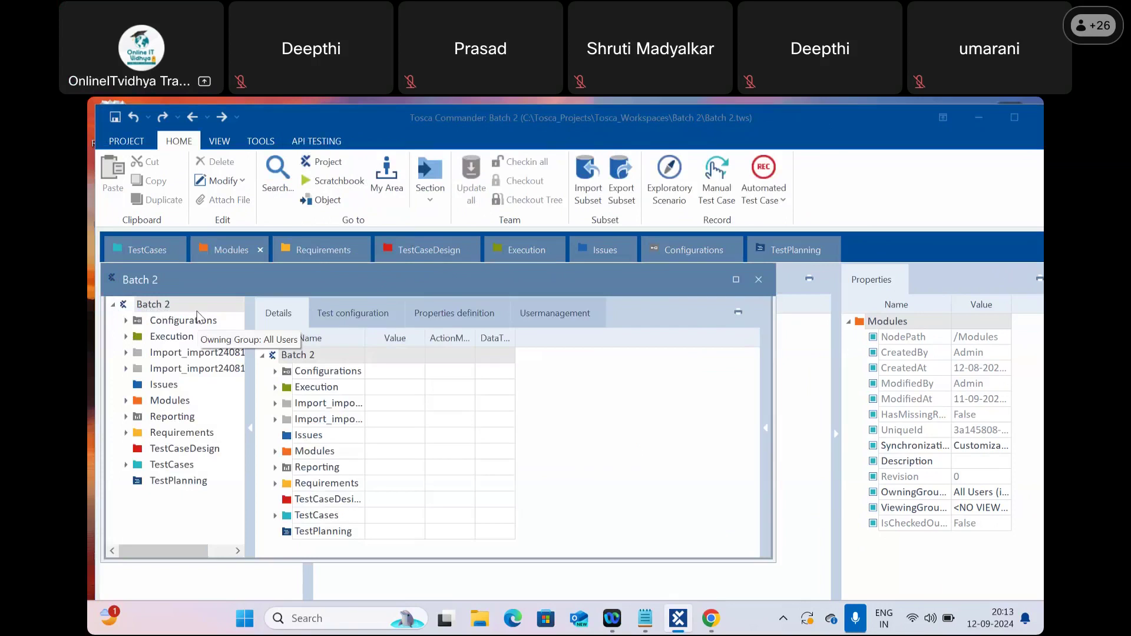
pyautogui.click(759, 283)
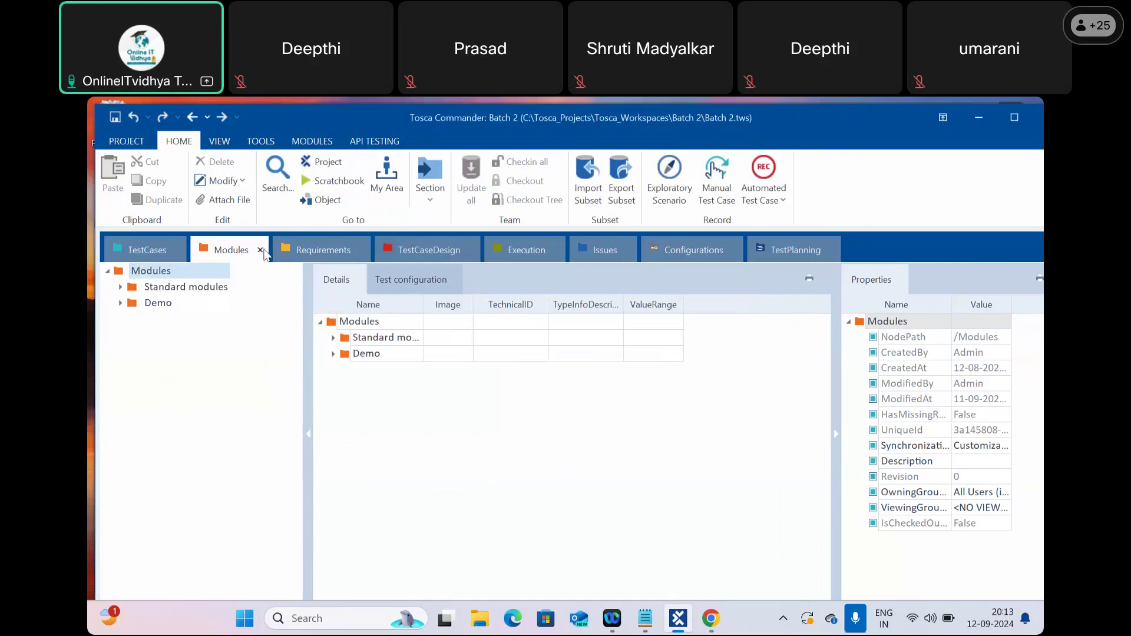
# Step: Close the Requirements, TestCaseDesign, Issues, Configurations and TestPlanning sections, keeping TestCases, Modules and Execution open
pyautogui.click(361, 249)
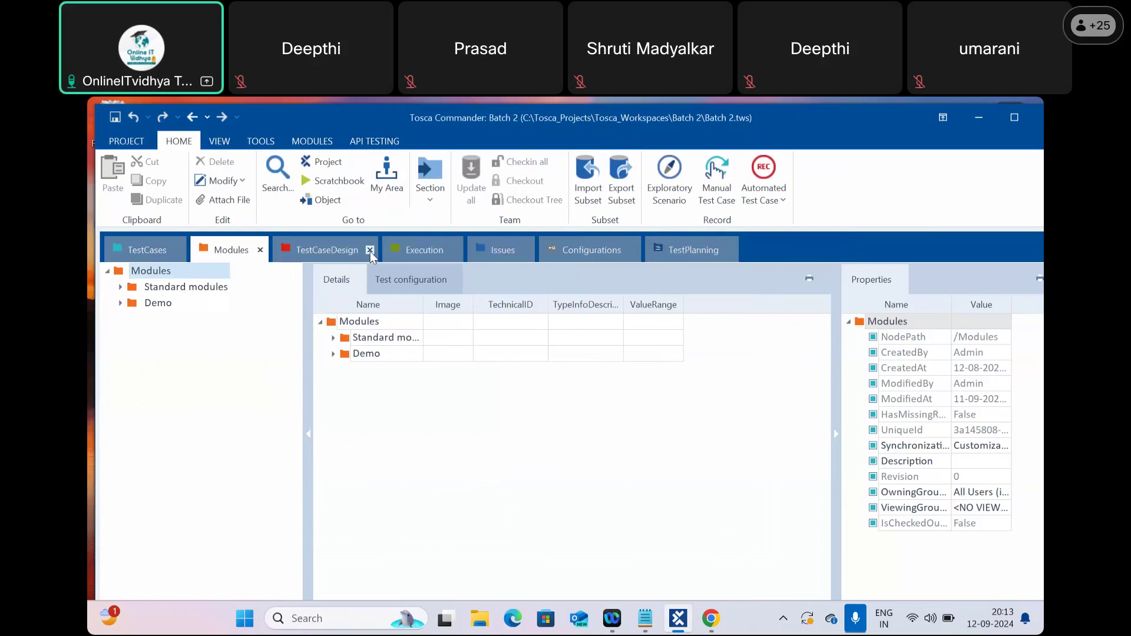
pyautogui.click(370, 250)
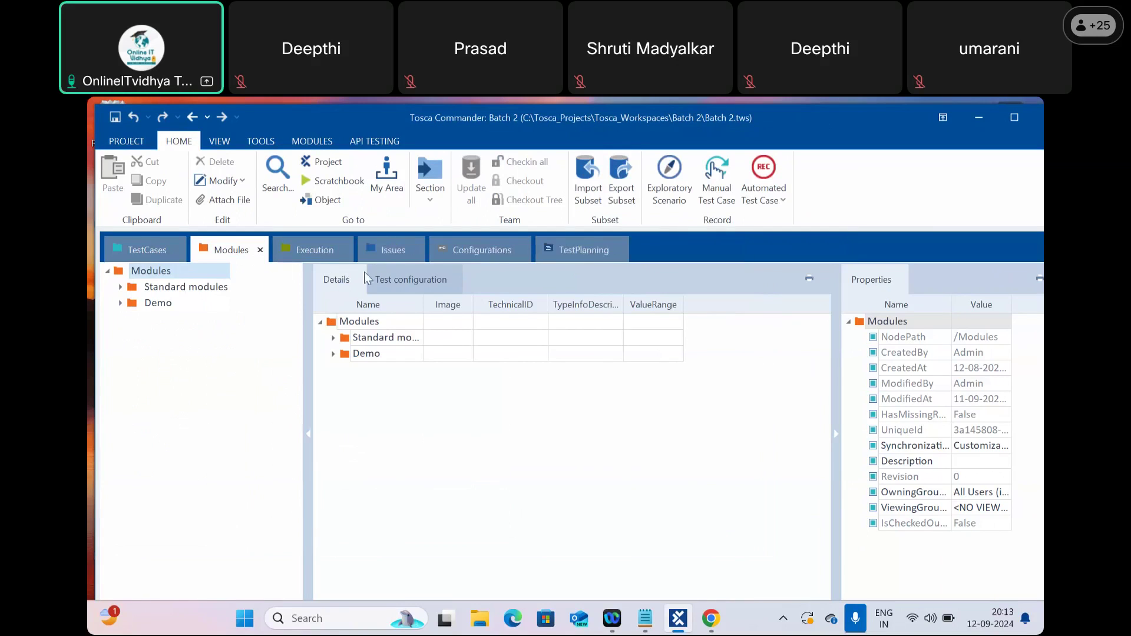
pyautogui.click(417, 250)
pyautogui.click(452, 250)
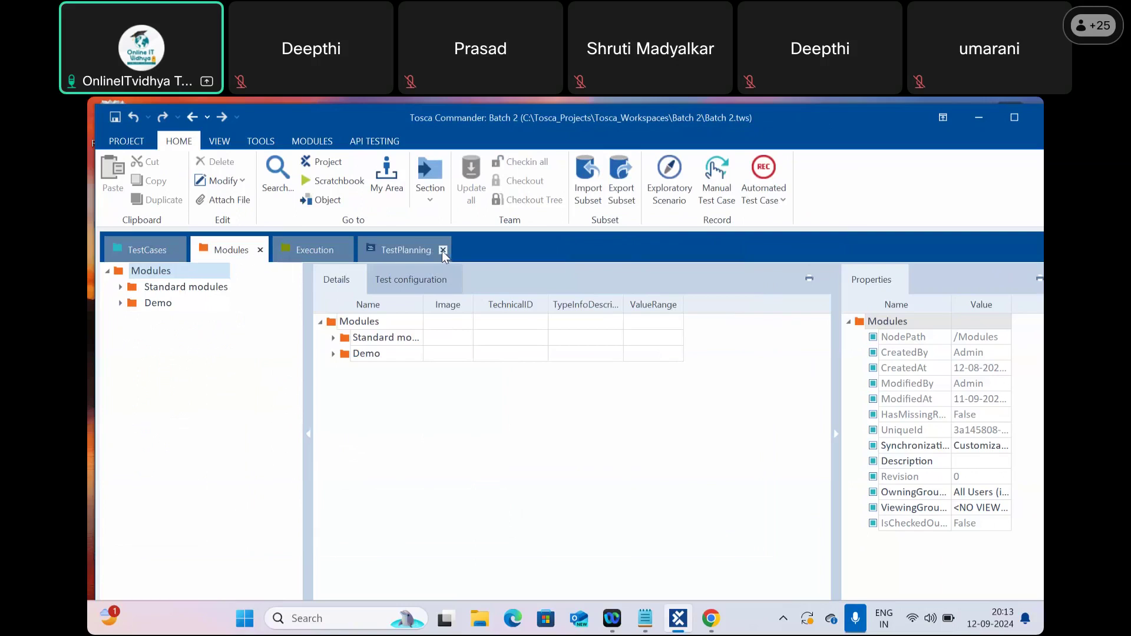
pyautogui.click(442, 250)
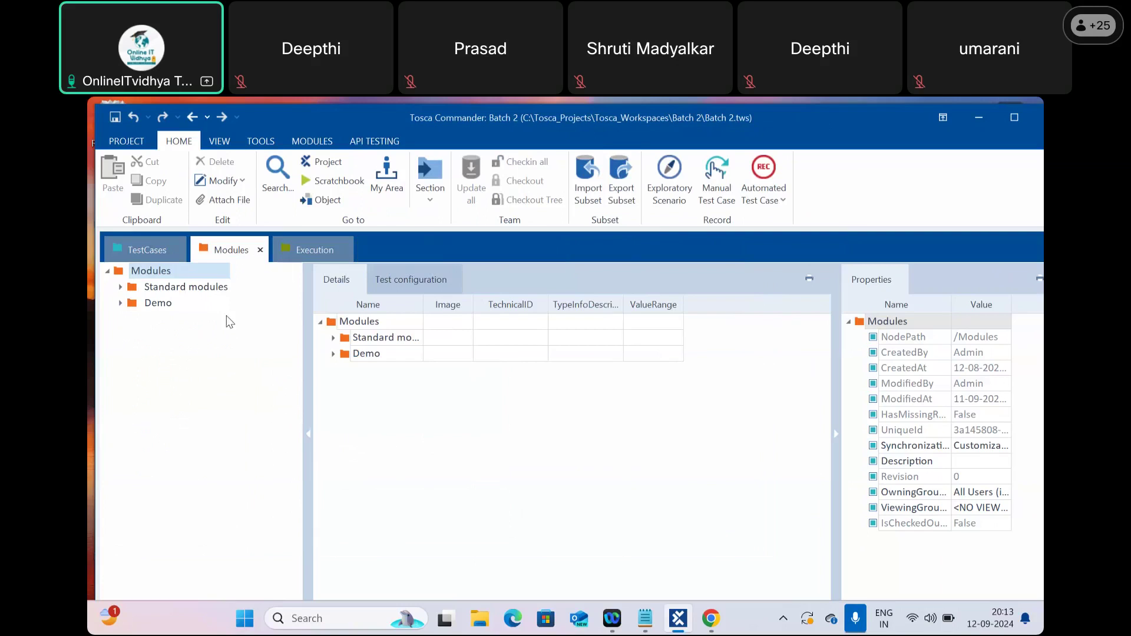
# Step: Look through the list of sections that can be opened, including the entries for Reporting, Issues and Requirements
pyautogui.click(433, 200)
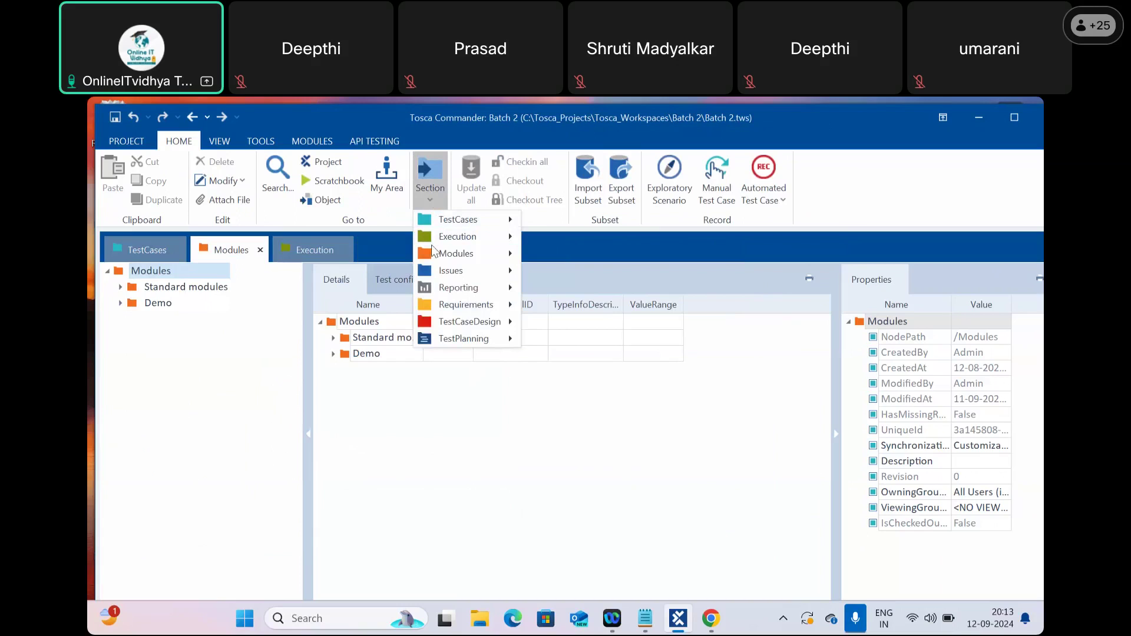
pyautogui.moveTo(427, 254)
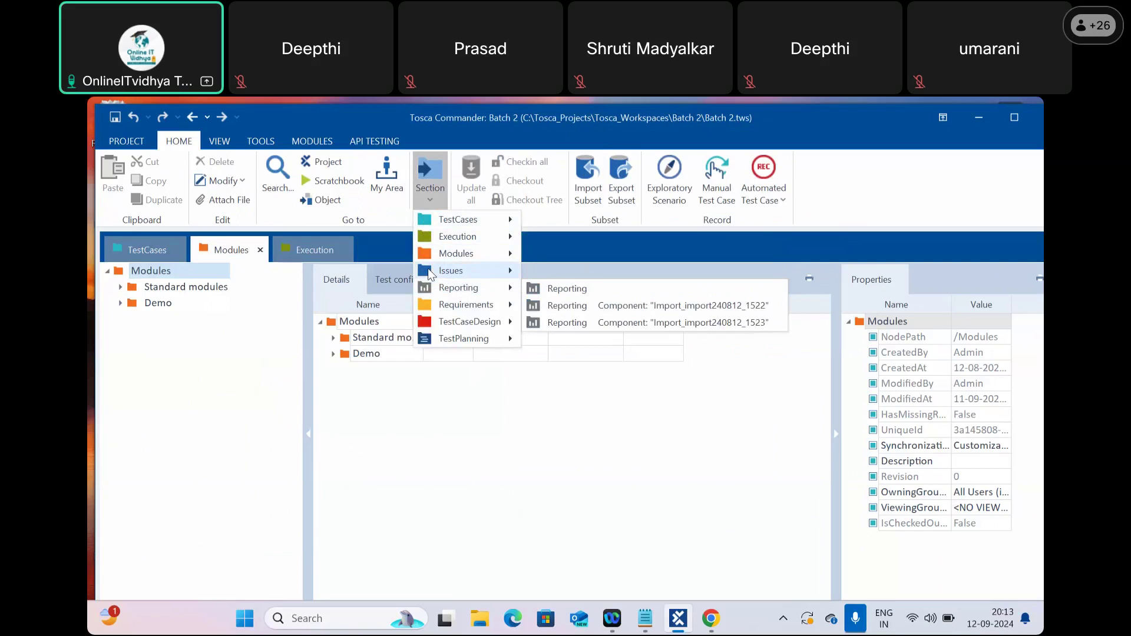
pyautogui.moveTo(431, 275)
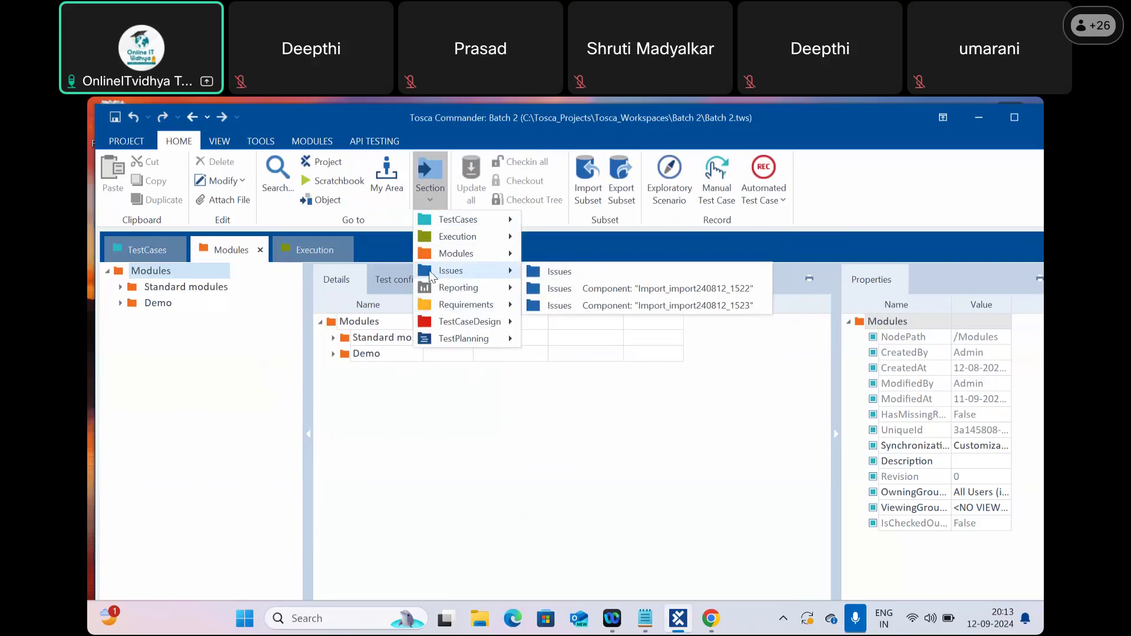
pyautogui.moveTo(426, 307)
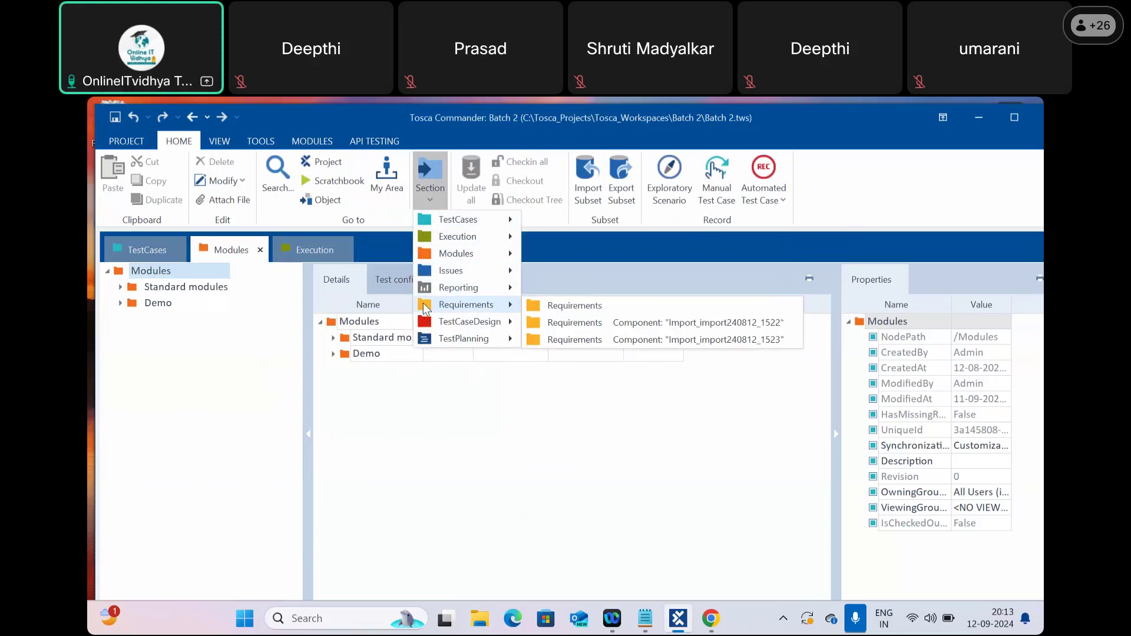
pyautogui.click(402, 448)
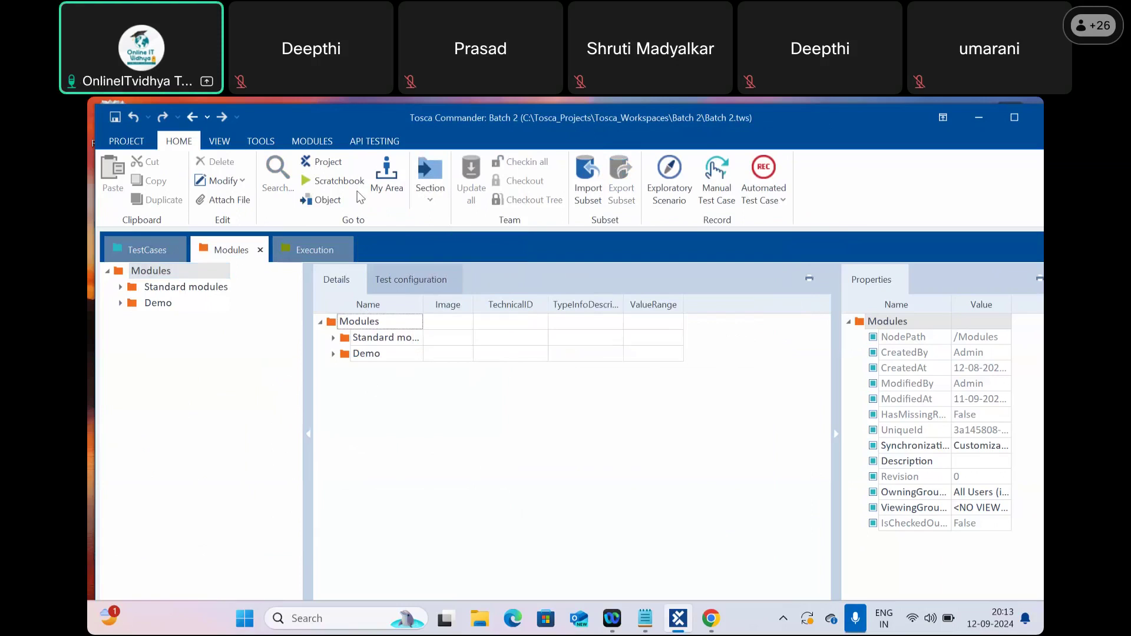
# Step: Open the Batch 2 project with its Requirements folder expanded, dock it beside the Execution section, and close the duplicate
pyautogui.click(320, 164)
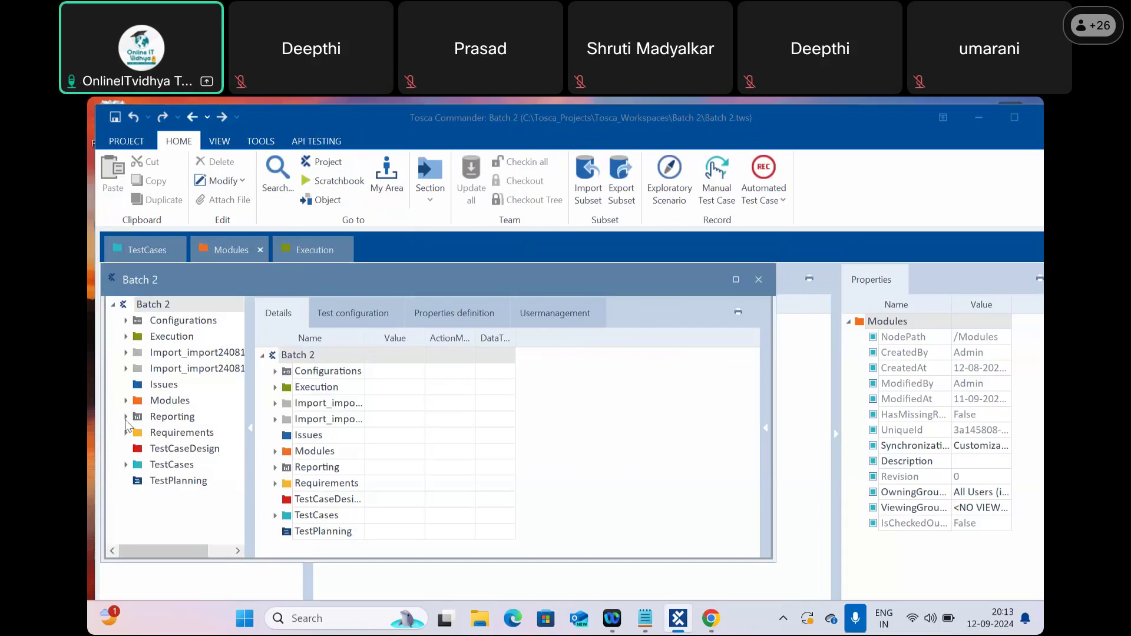
pyautogui.click(126, 433)
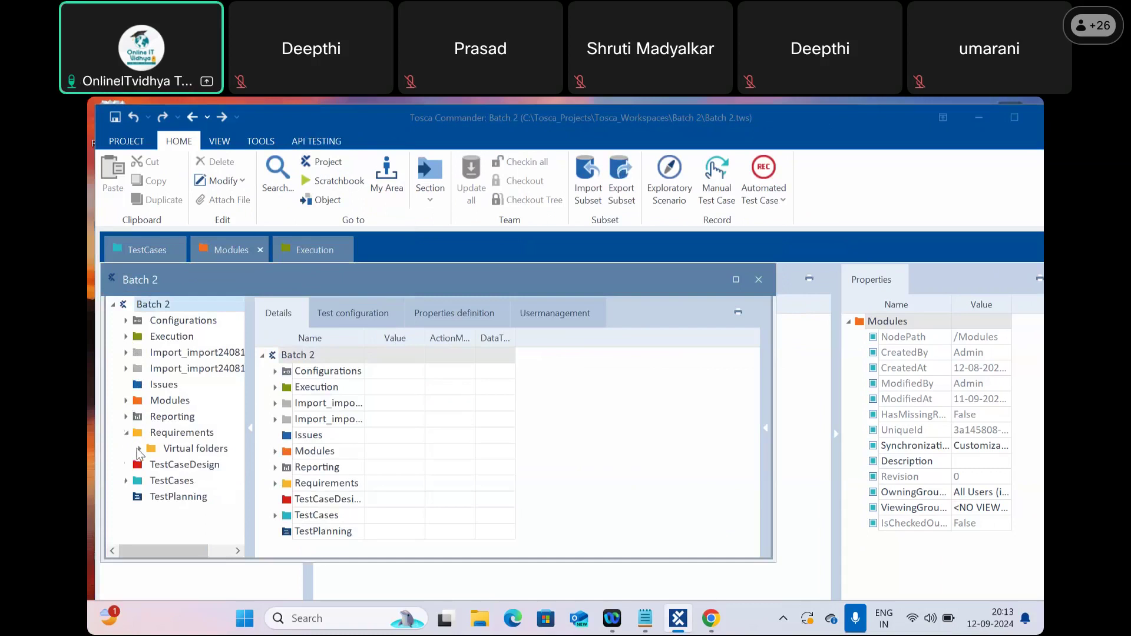
pyautogui.moveTo(158, 289); pyautogui.dragTo(397, 252)
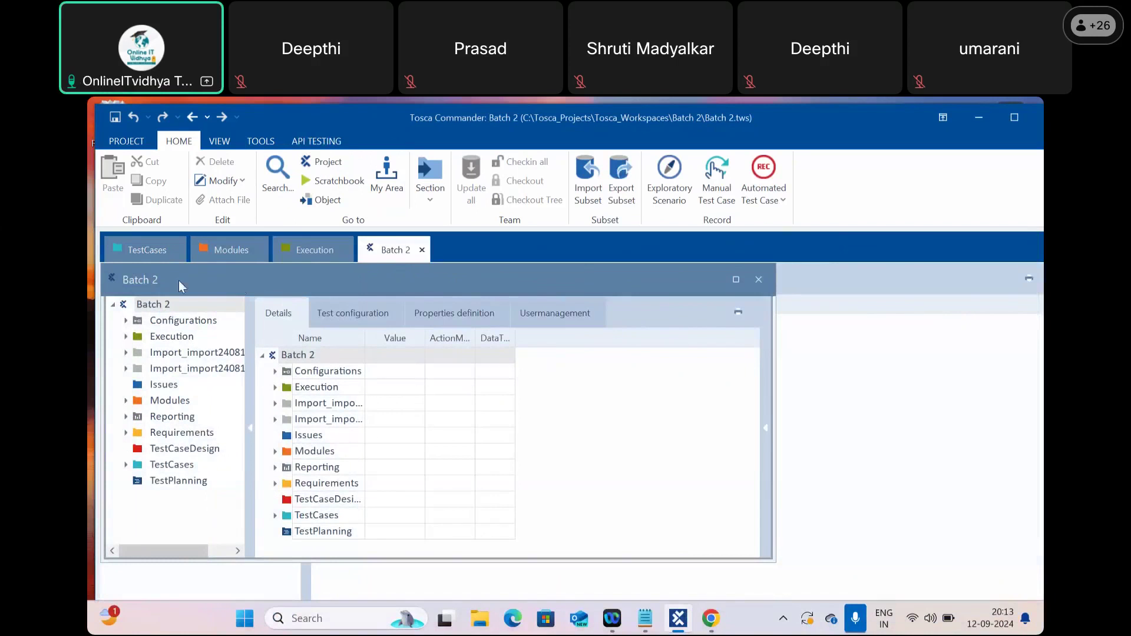
pyautogui.moveTo(170, 278); pyautogui.dragTo(501, 246)
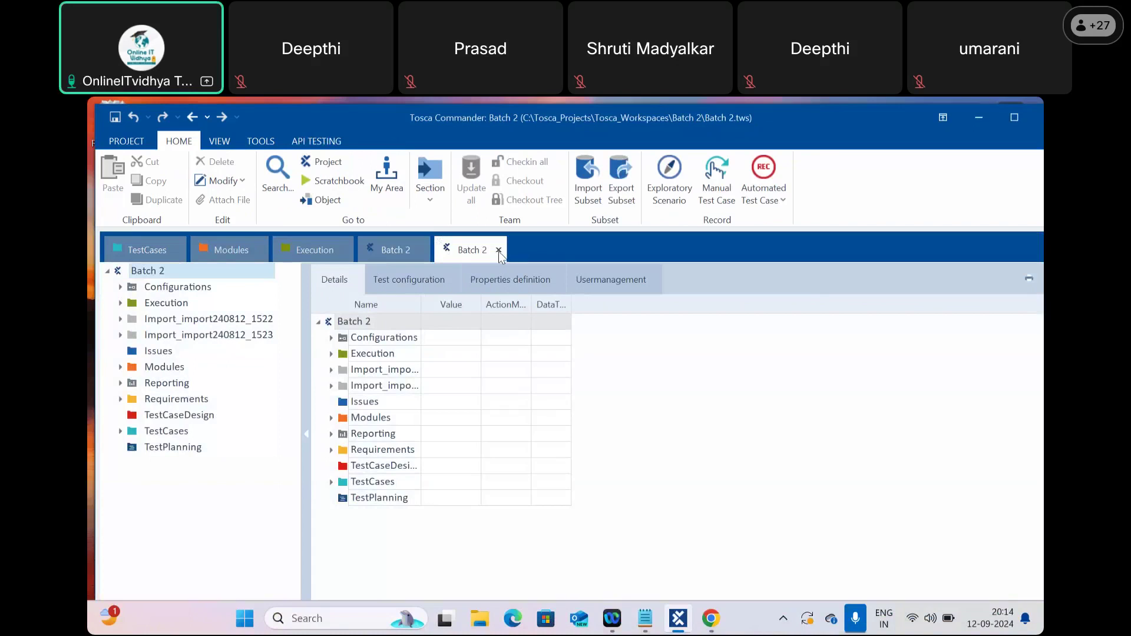
pyautogui.click(498, 251)
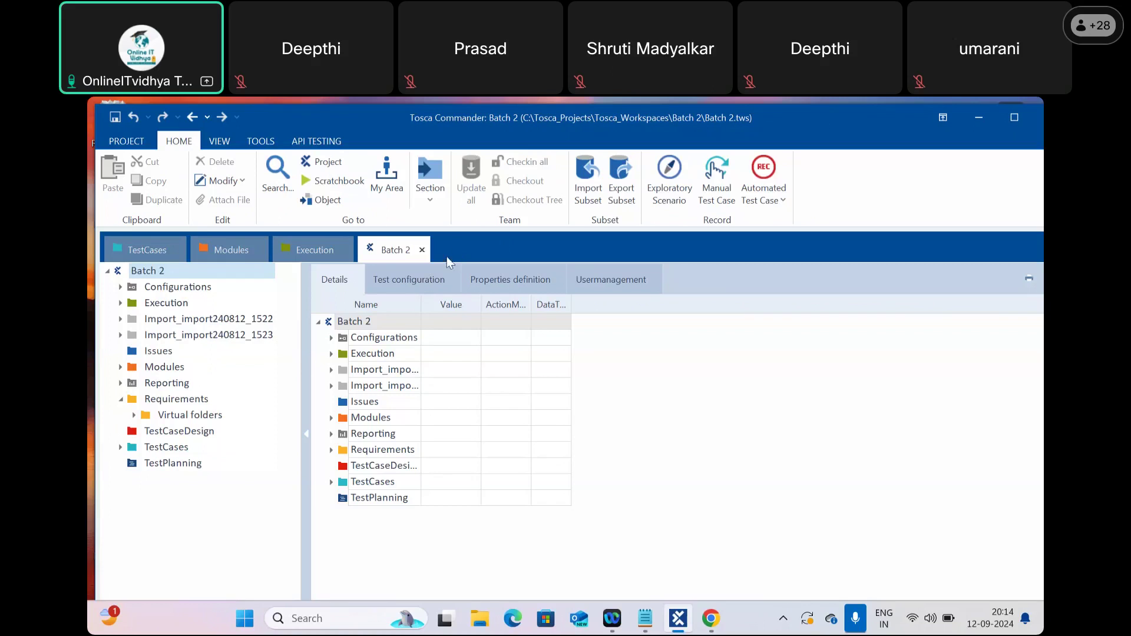
# Step: Open the Execution folder from the Batch 2 project tree in its own window and dock it after the project
pyautogui.rightClick(159, 303)
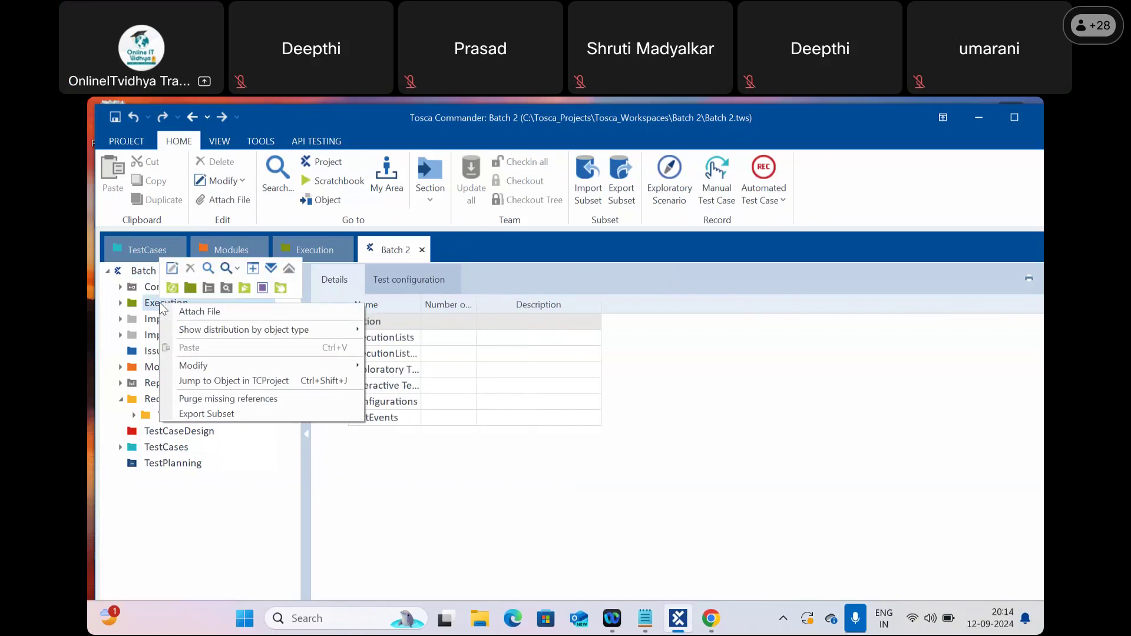
pyautogui.click(253, 270)
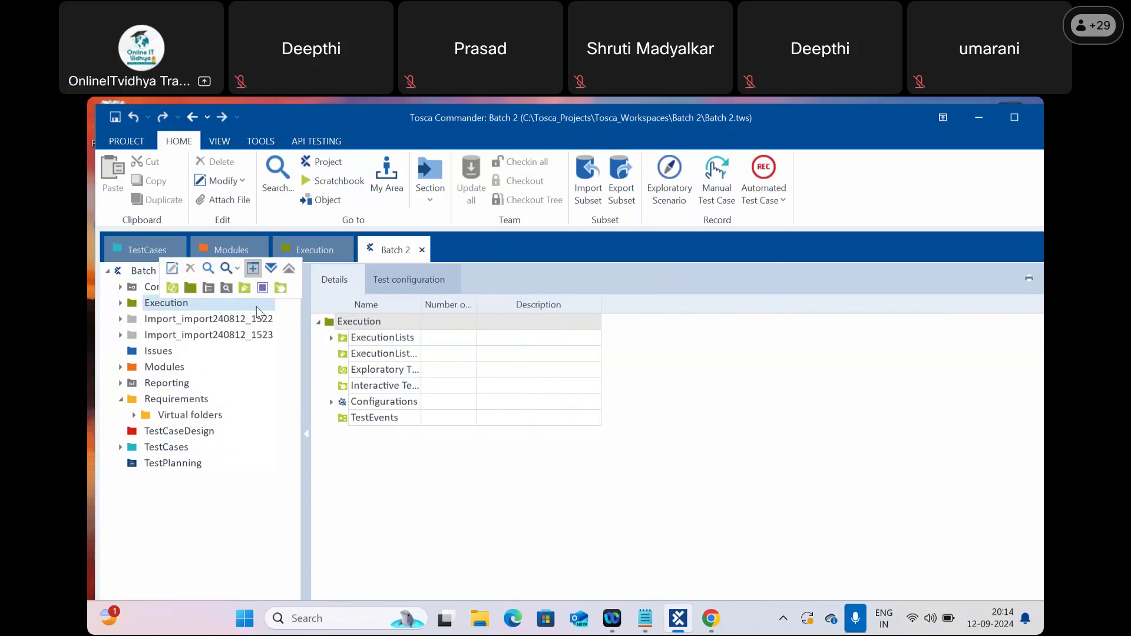
pyautogui.moveTo(192, 284); pyautogui.dragTo(521, 253)
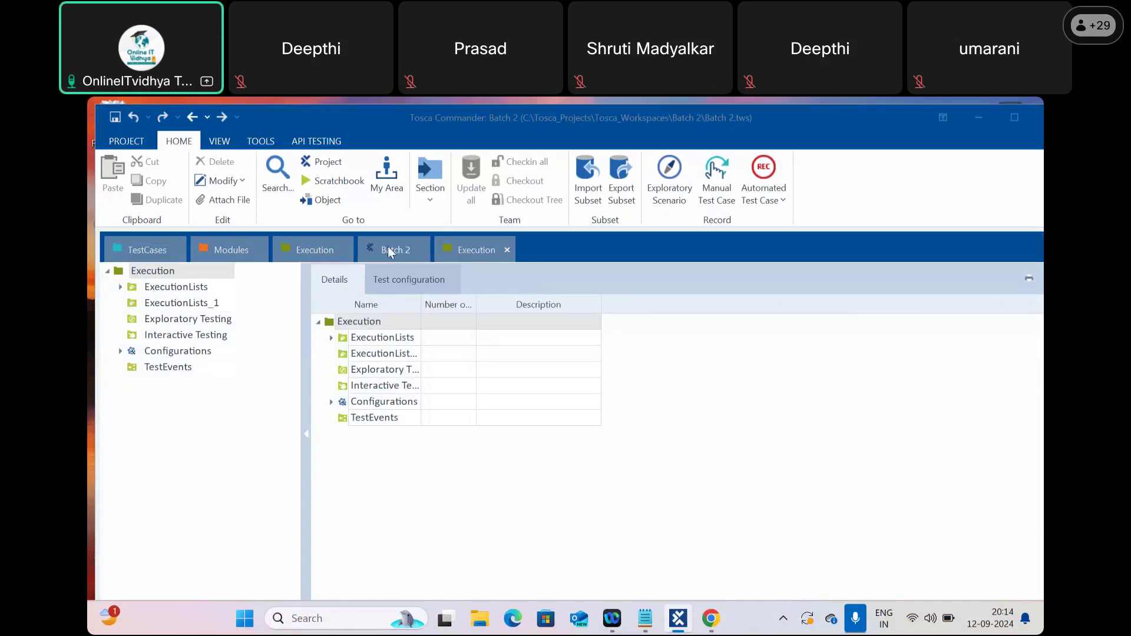
# Step: Collapse the Requirements folder in the Batch 2 tree, open it in its own window and dock it after the second Execution section
pyautogui.click(384, 252)
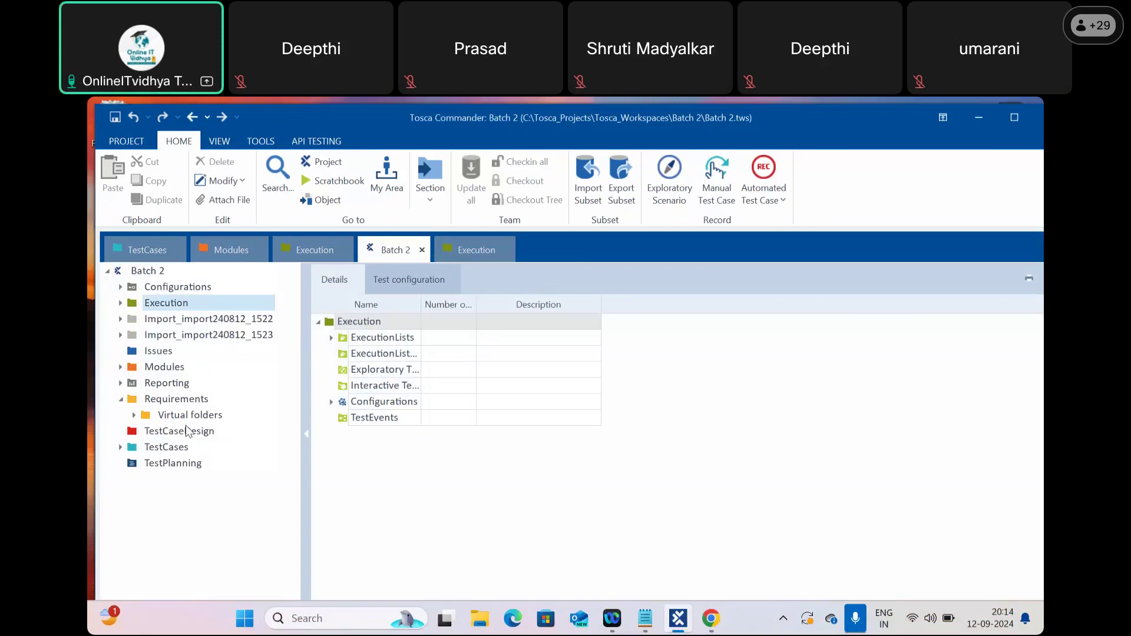
pyautogui.click(474, 247)
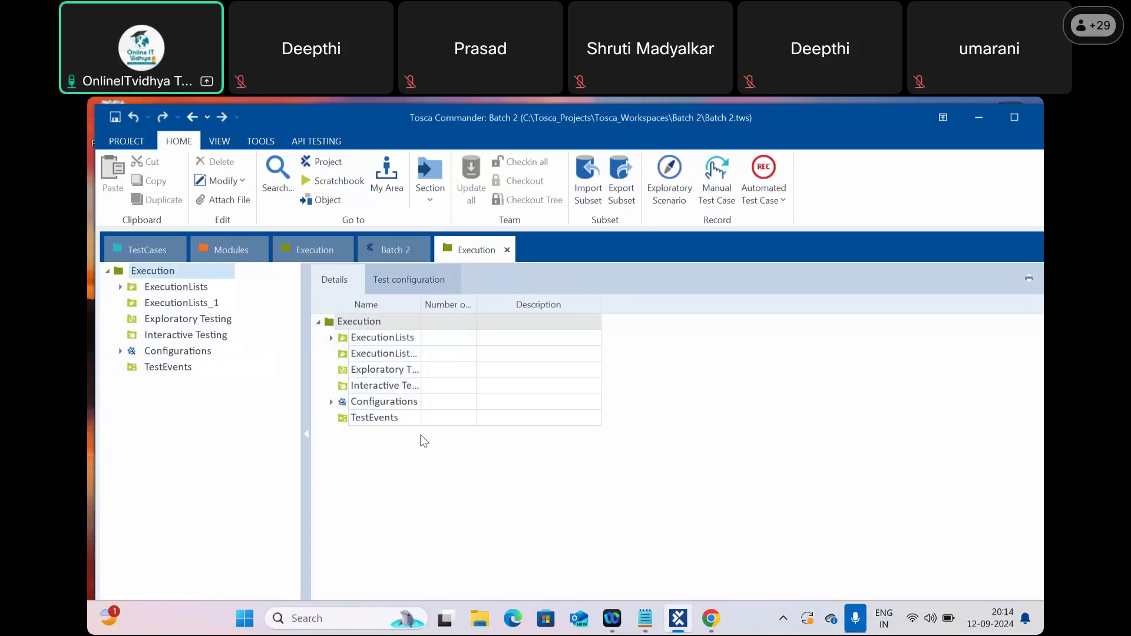
pyautogui.click(382, 250)
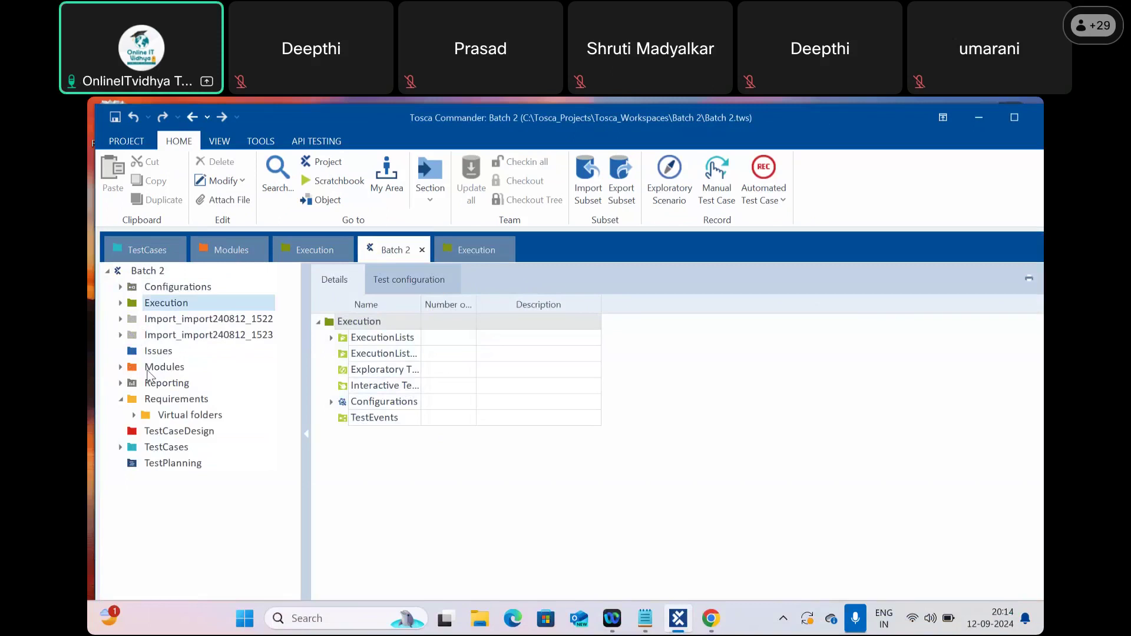
pyautogui.click(122, 399)
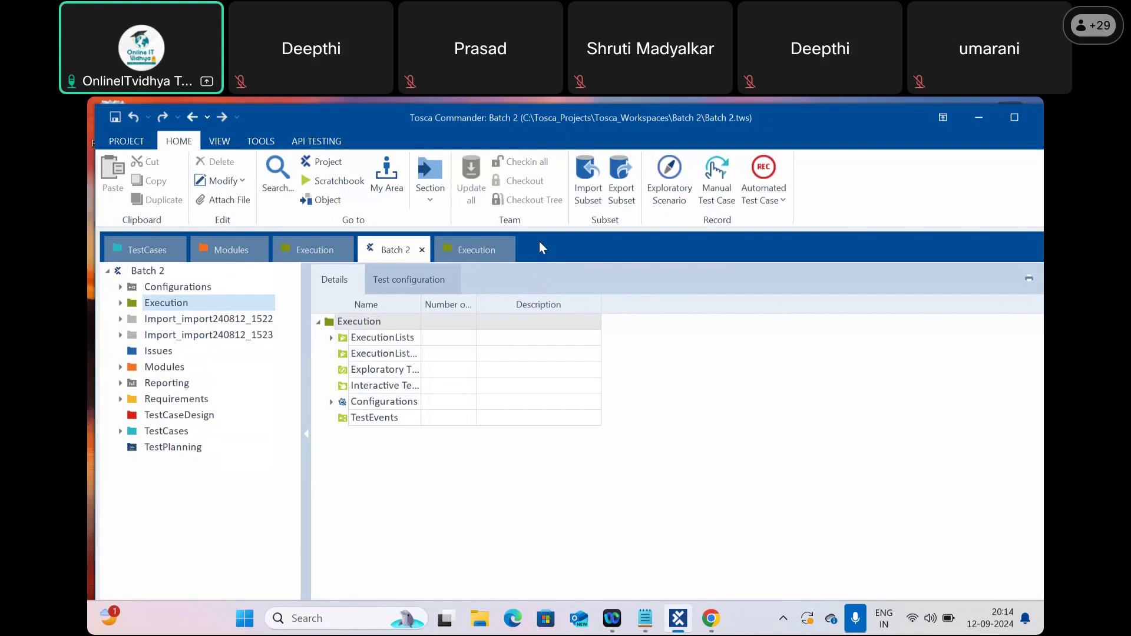
pyautogui.rightClick(179, 402)
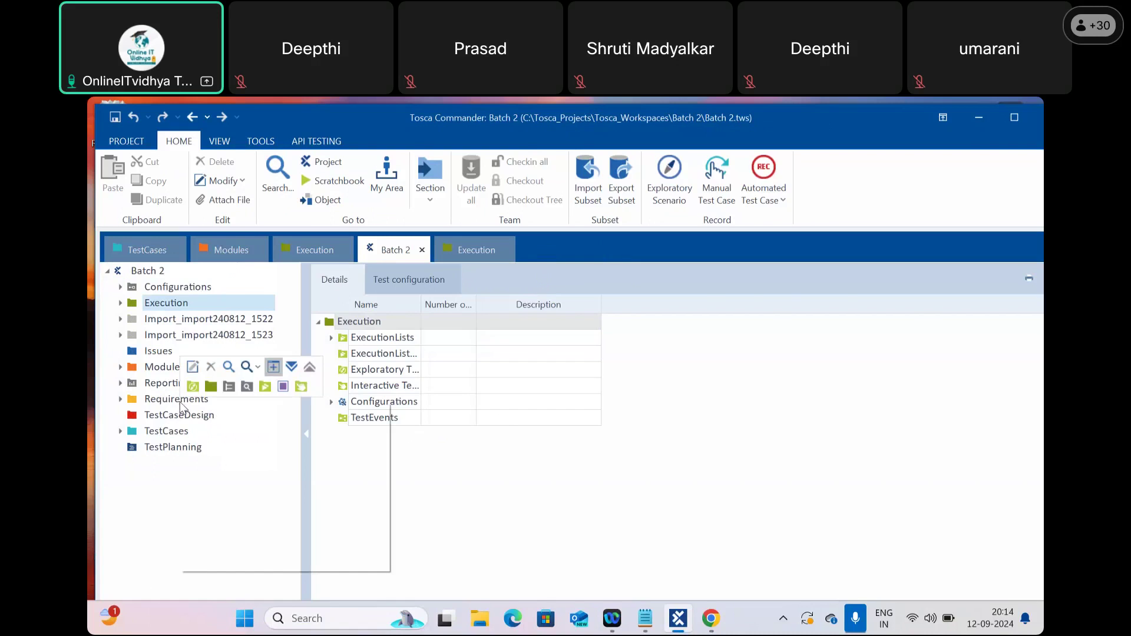
pyautogui.click(275, 368)
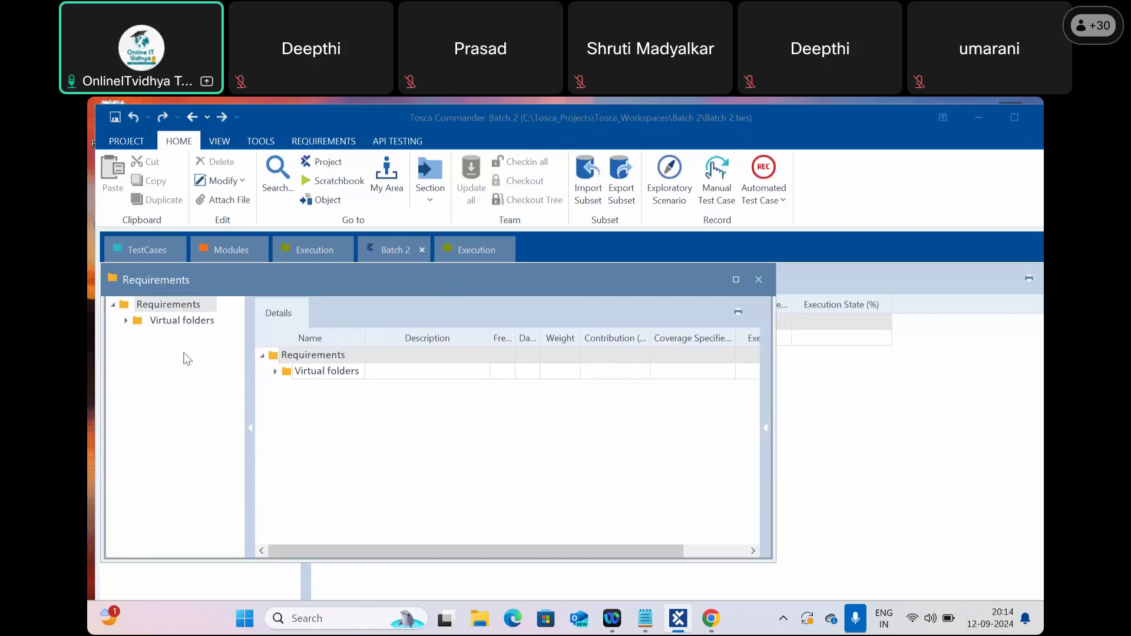
pyautogui.moveTo(187, 287); pyautogui.dragTo(472, 320)
pyautogui.moveTo(591, 281); pyautogui.dragTo(603, 254)
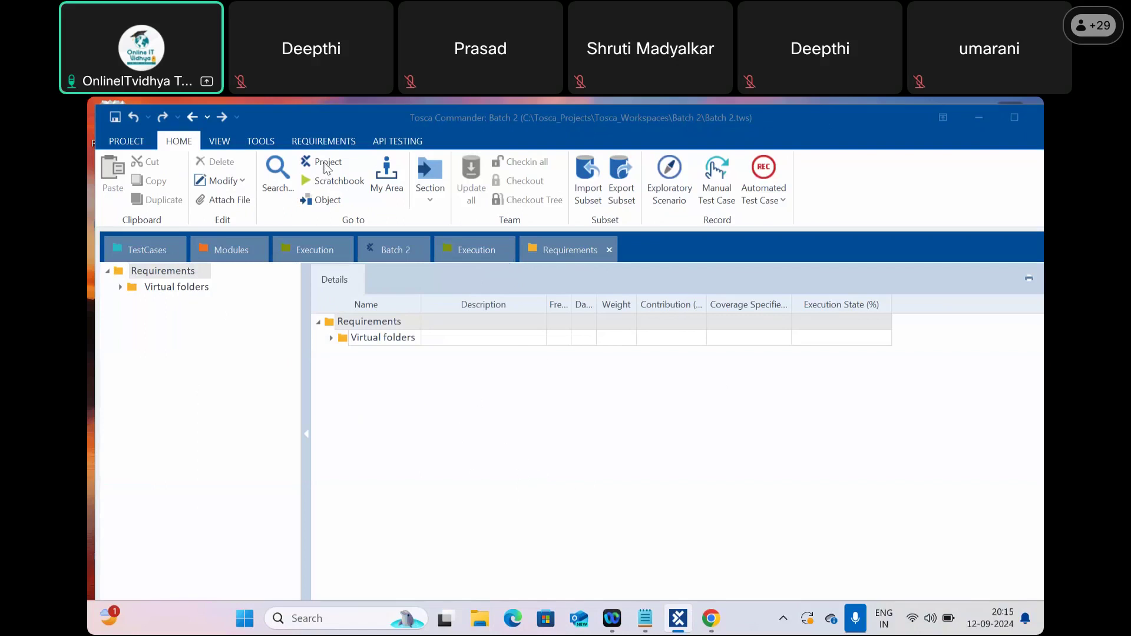
# Step: Close the Batch 2 project, the second Execution section and the Requirements section
pyautogui.click(423, 249)
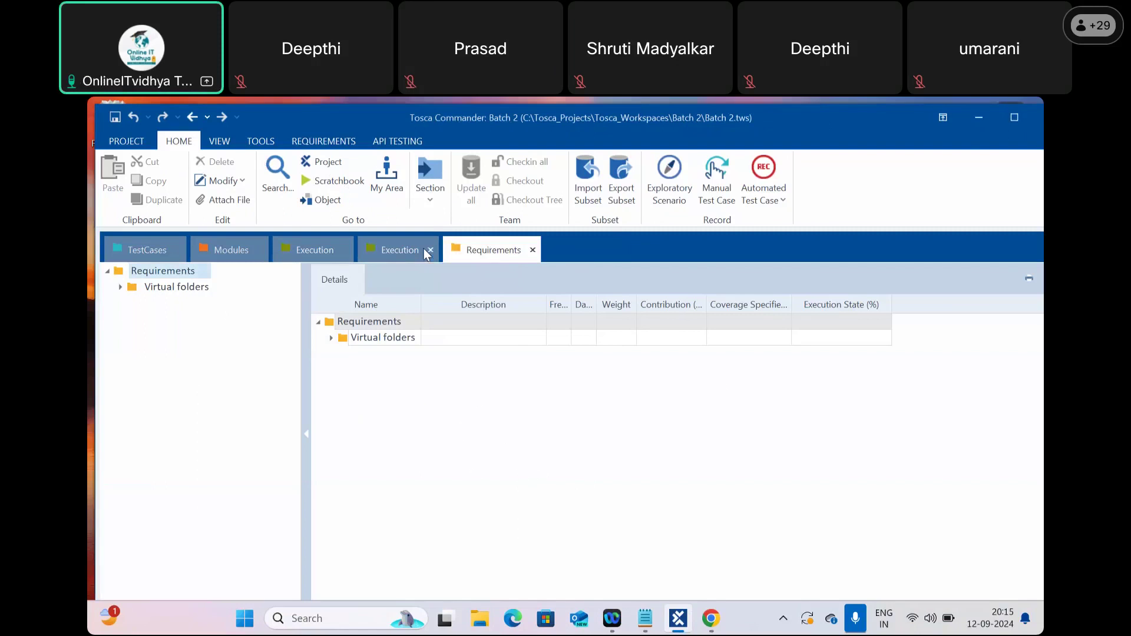
pyautogui.click(431, 250)
pyautogui.click(447, 250)
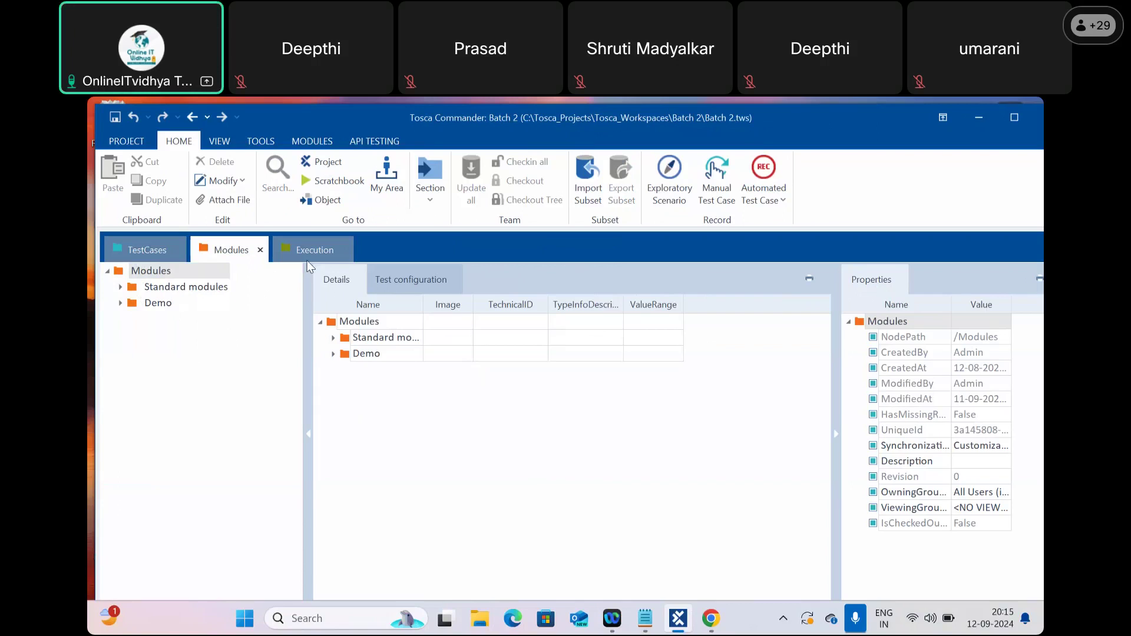
# Step: Reopen the Batch 2 project, open its Requirements folder in a separate window, and dock Requirements and Batch 2 after Execution
pyautogui.click(365, 406)
pyautogui.click(318, 164)
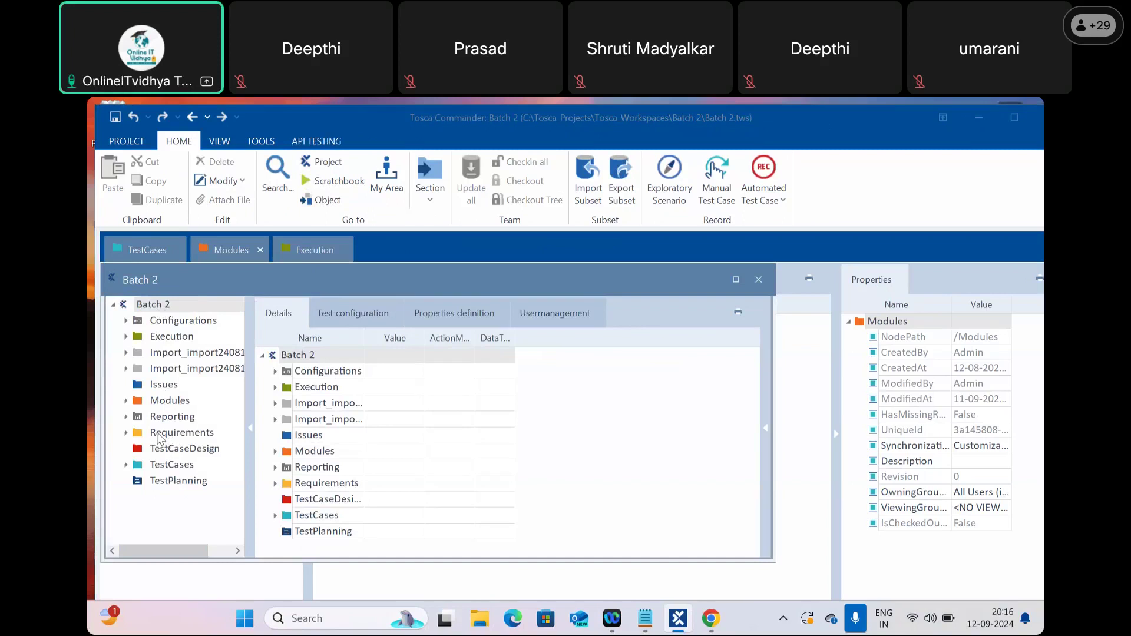
pyautogui.click(160, 436)
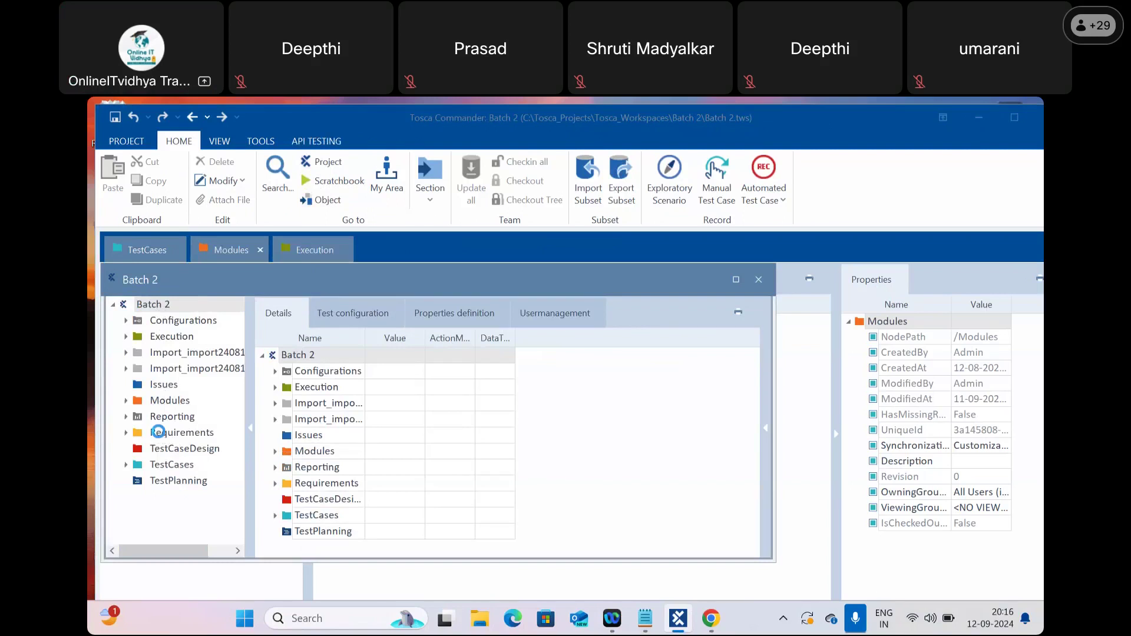
pyautogui.rightClick(165, 438)
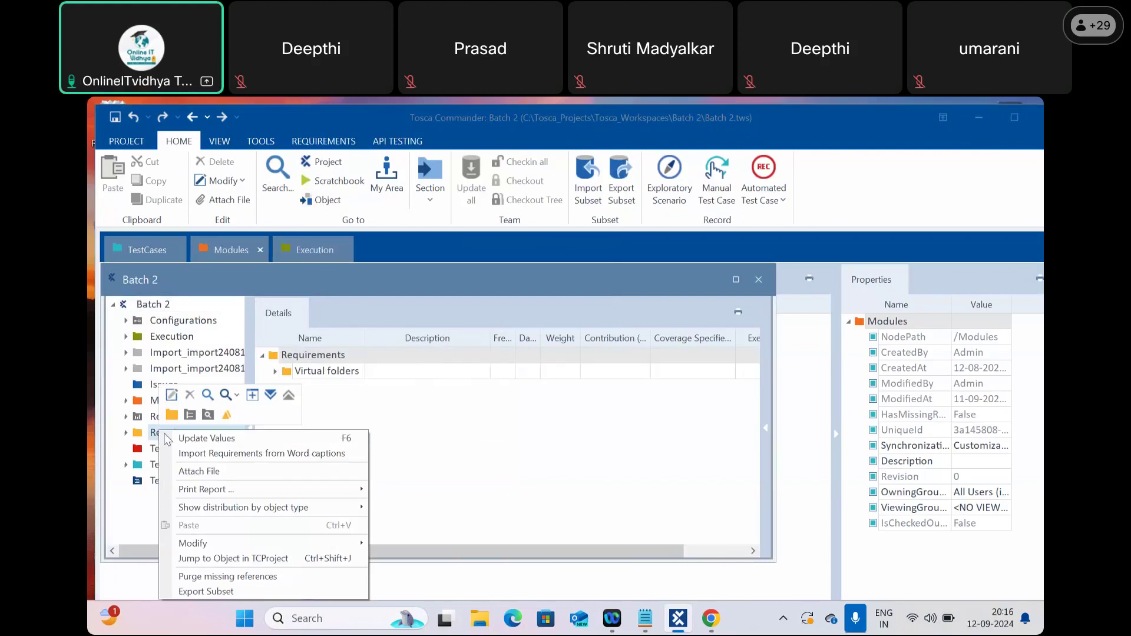
pyautogui.click(253, 396)
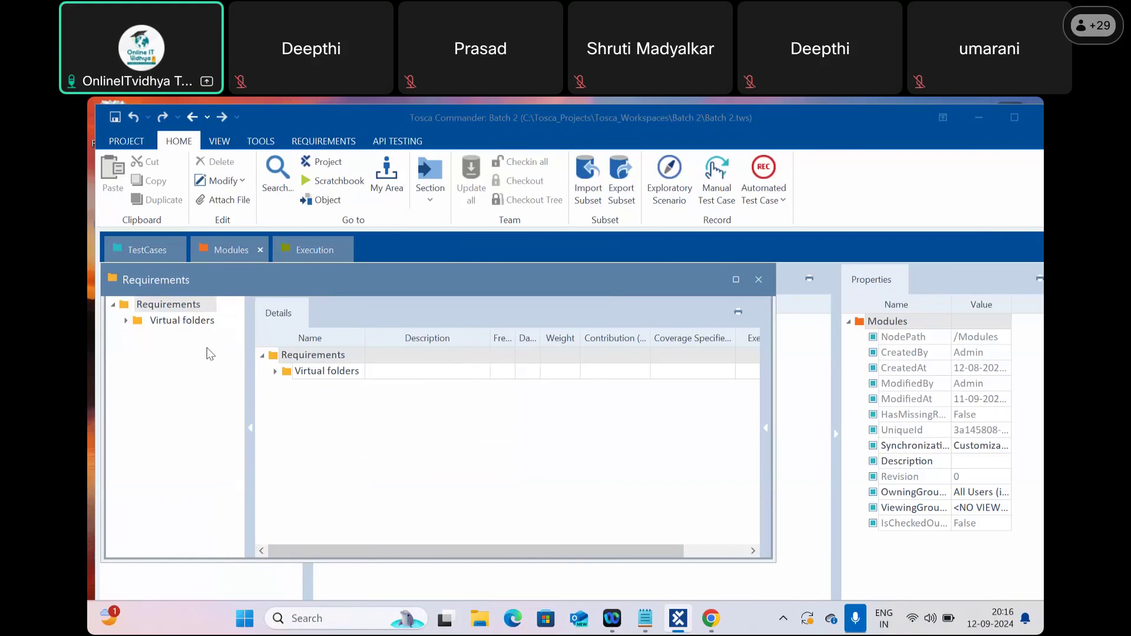
pyautogui.moveTo(124, 279); pyautogui.dragTo(383, 249)
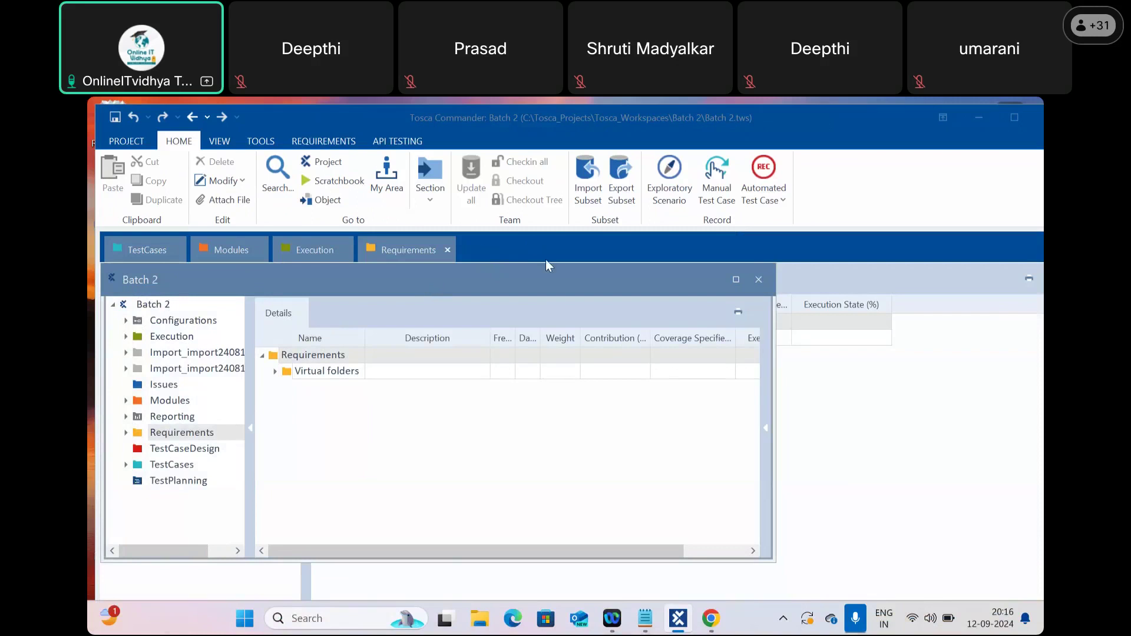
pyautogui.moveTo(197, 282); pyautogui.dragTo(557, 253)
pyautogui.click(760, 280)
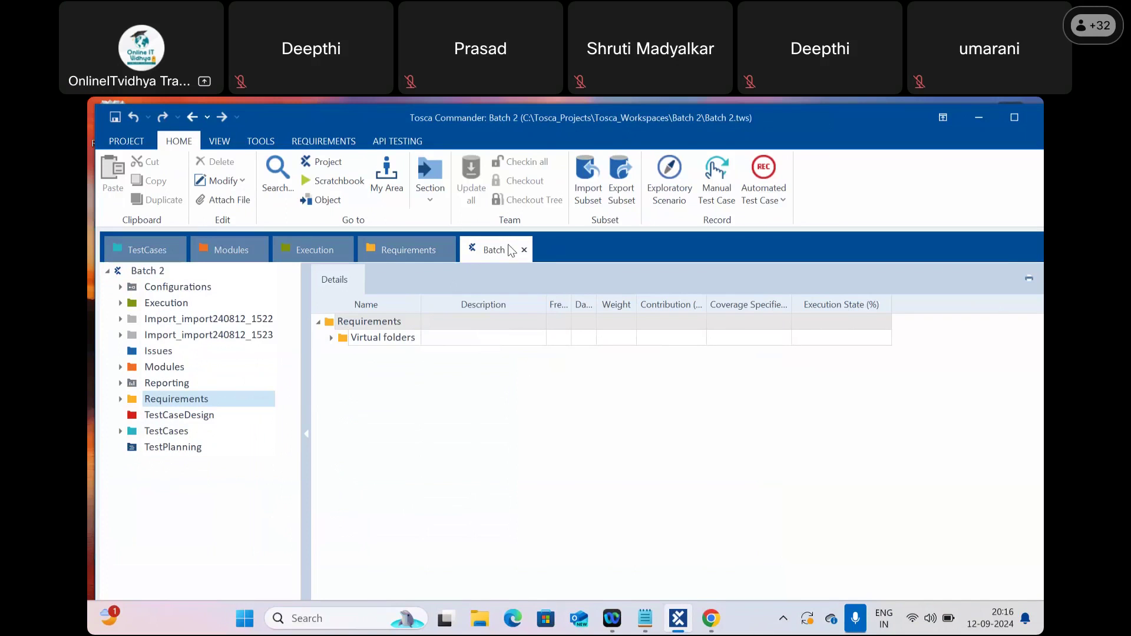
# Step: Open the TestCaseDesign folder from the Batch 2 tree in its own window and dock it after the project
pyautogui.rightClick(188, 418)
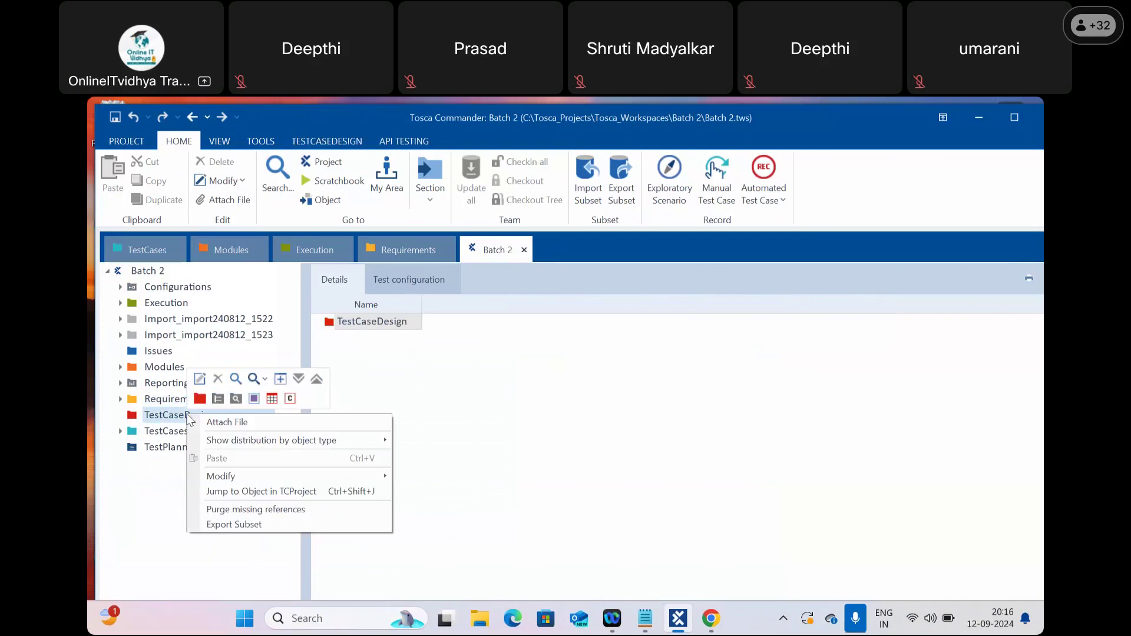
pyautogui.click(280, 378)
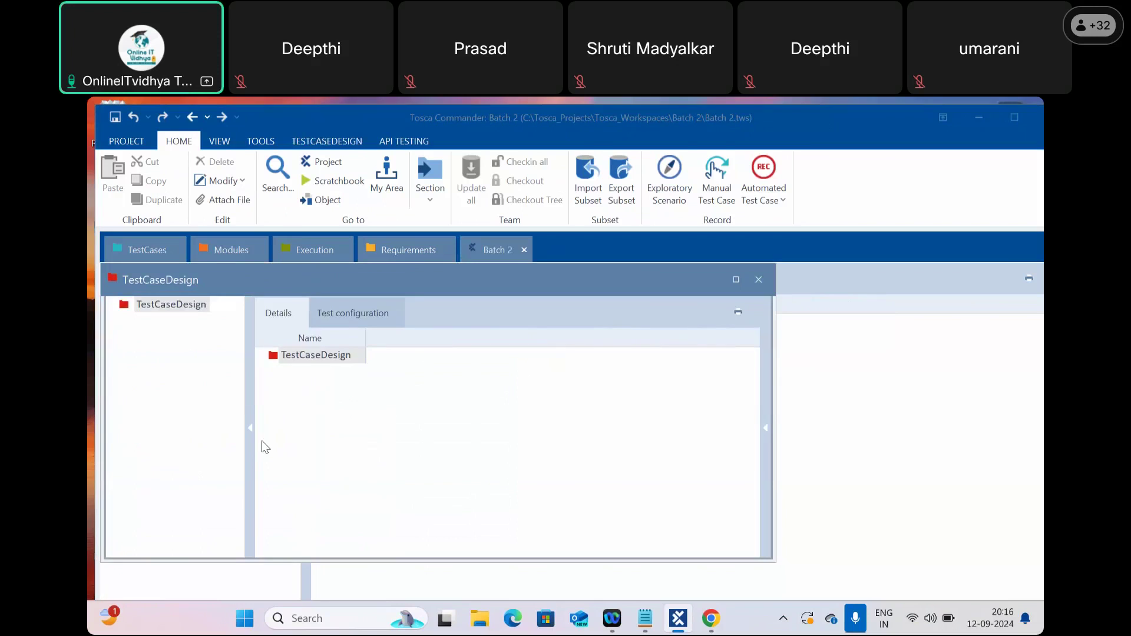
pyautogui.moveTo(164, 277); pyautogui.dragTo(599, 248)
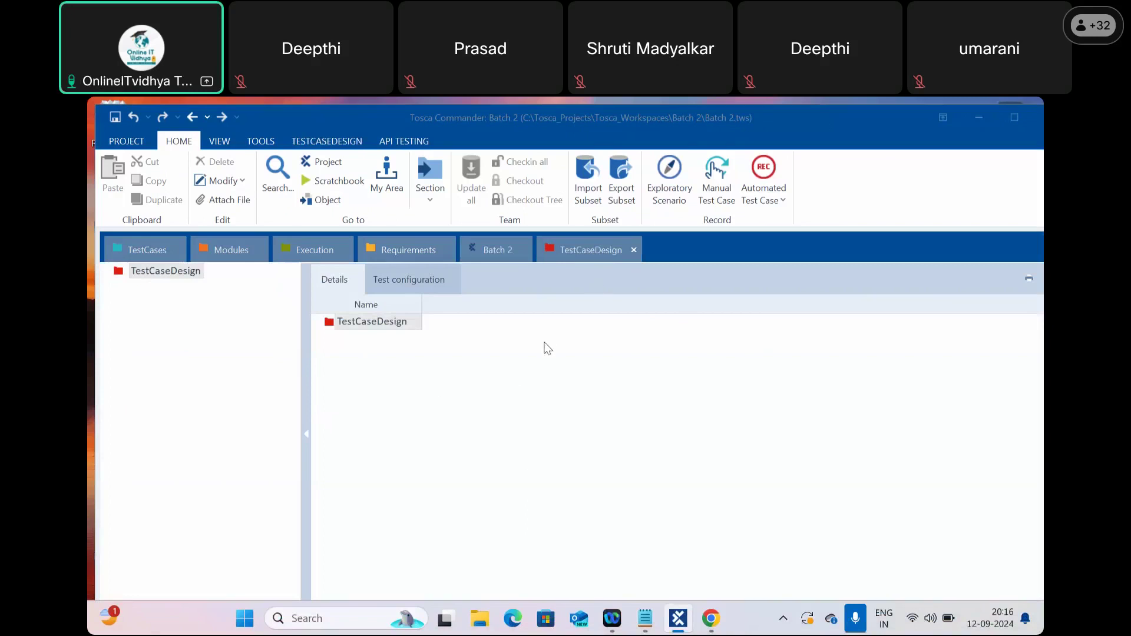
pyautogui.click(576, 251)
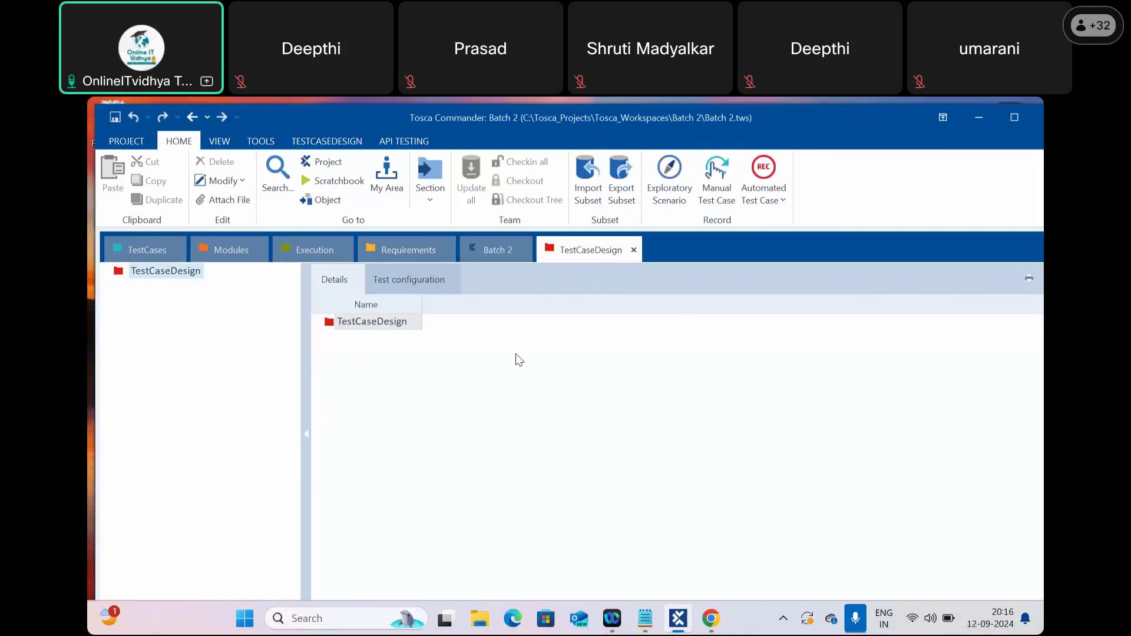
# Step: Look through the Requirements, TestCases and Modules sections, and close Requirements, Batch 2 and TestCaseDesign
pyautogui.click(414, 252)
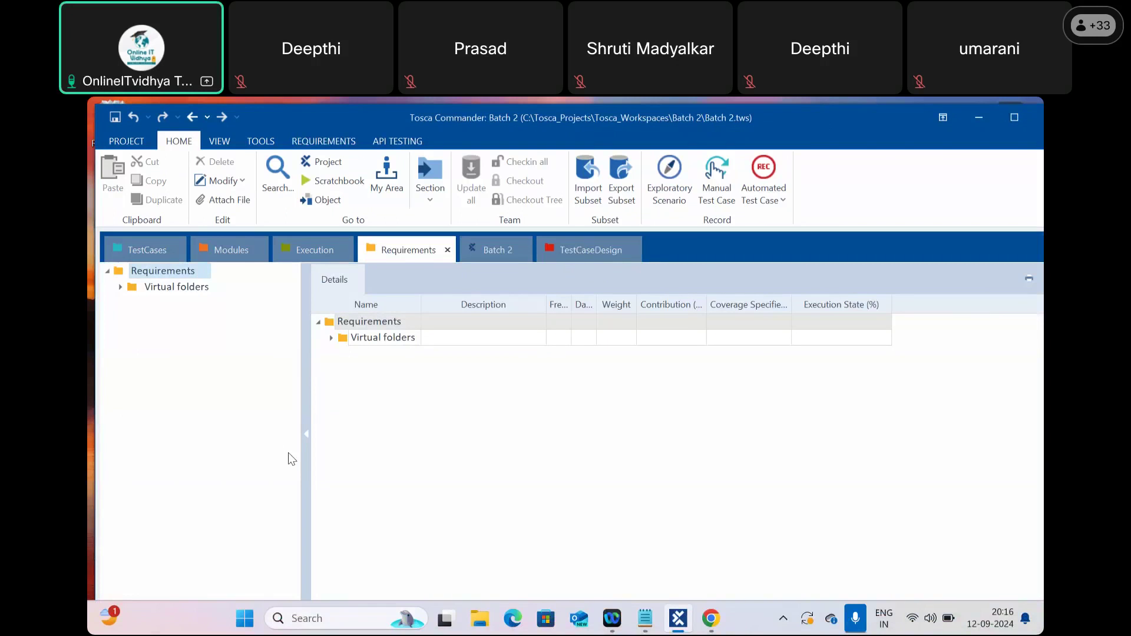
pyautogui.click(130, 255)
pyautogui.click(225, 252)
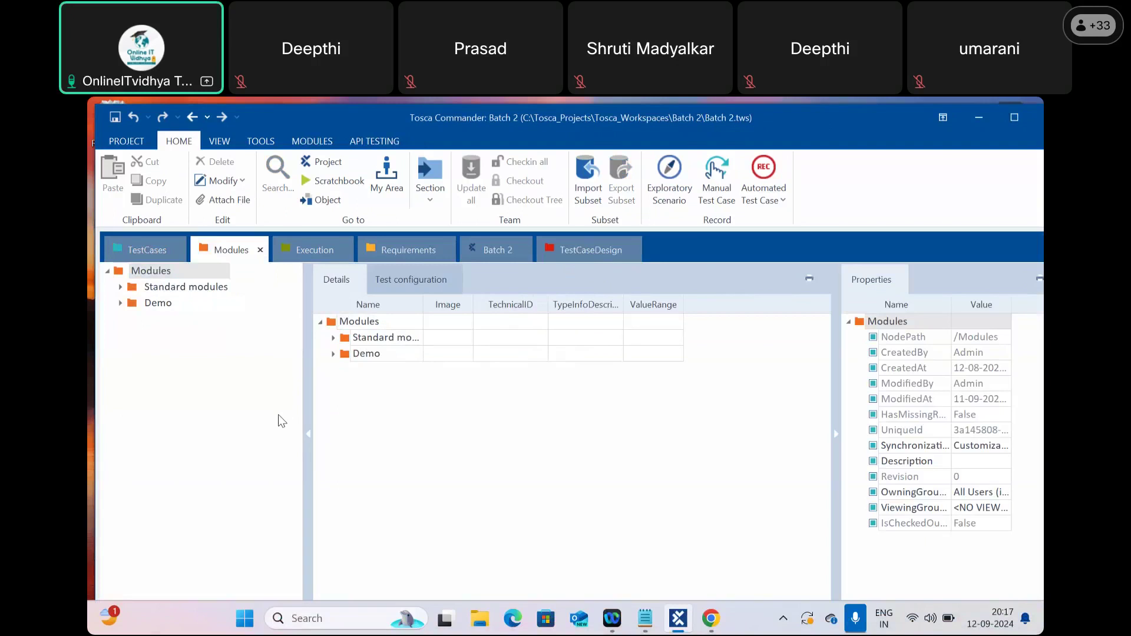
pyautogui.click(449, 250)
pyautogui.click(422, 250)
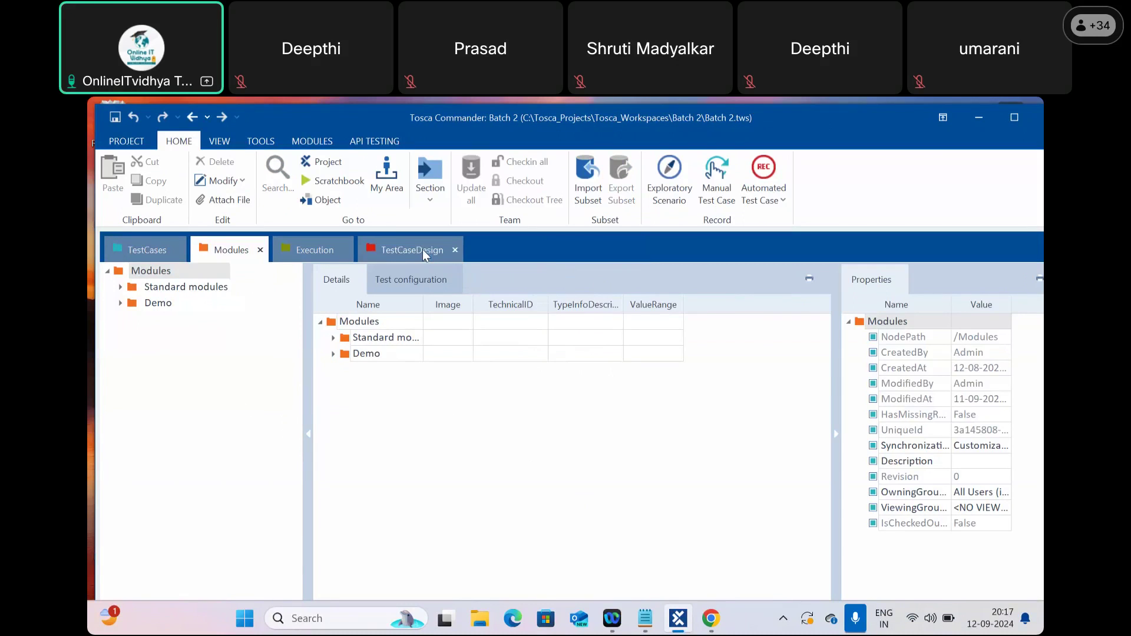
pyautogui.click(455, 250)
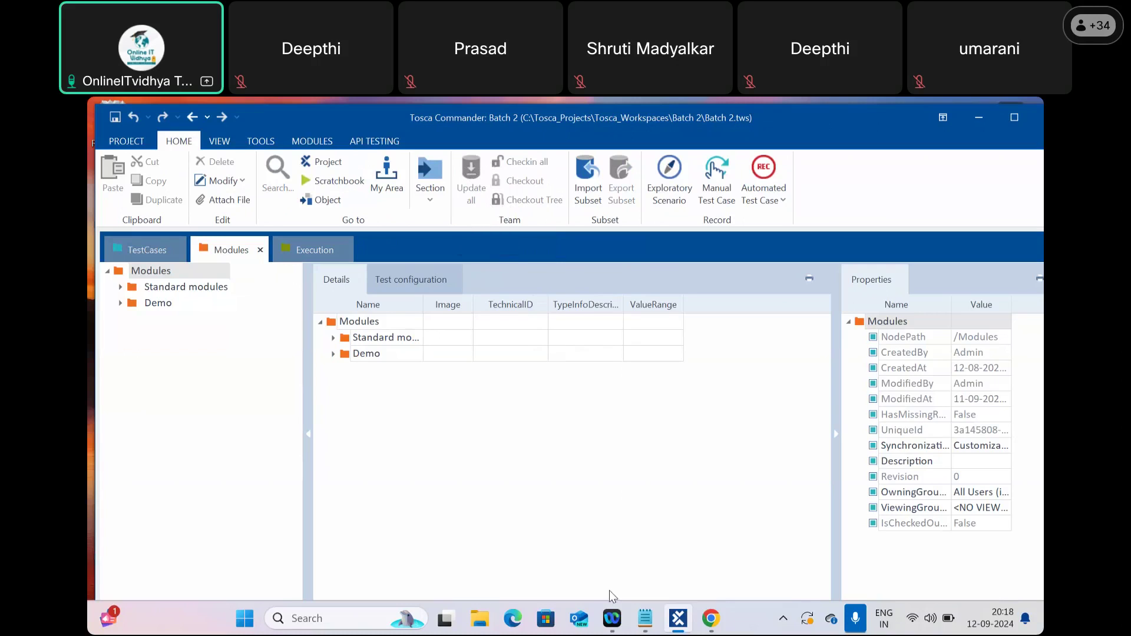
# Step: Switch to the Demo.txt notes in Notepad and add the lines "Update all:" and "checkin all:" below the Modules note
pyautogui.click(645, 625)
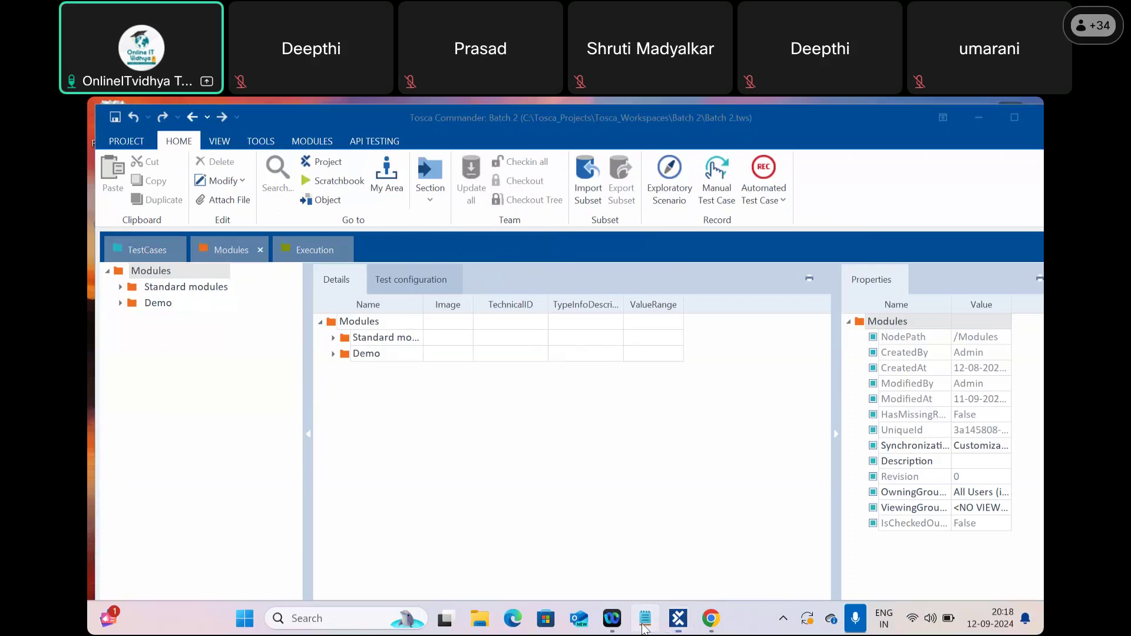
pyautogui.press('Return')
pyautogui.press('Return')
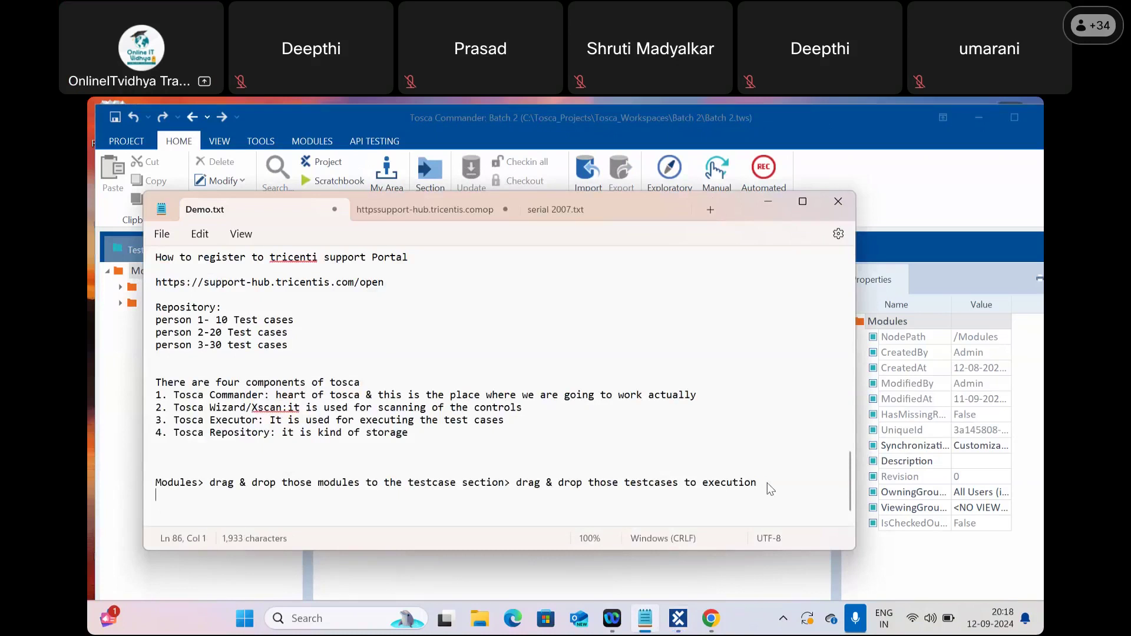
pyautogui.write('Update all:')
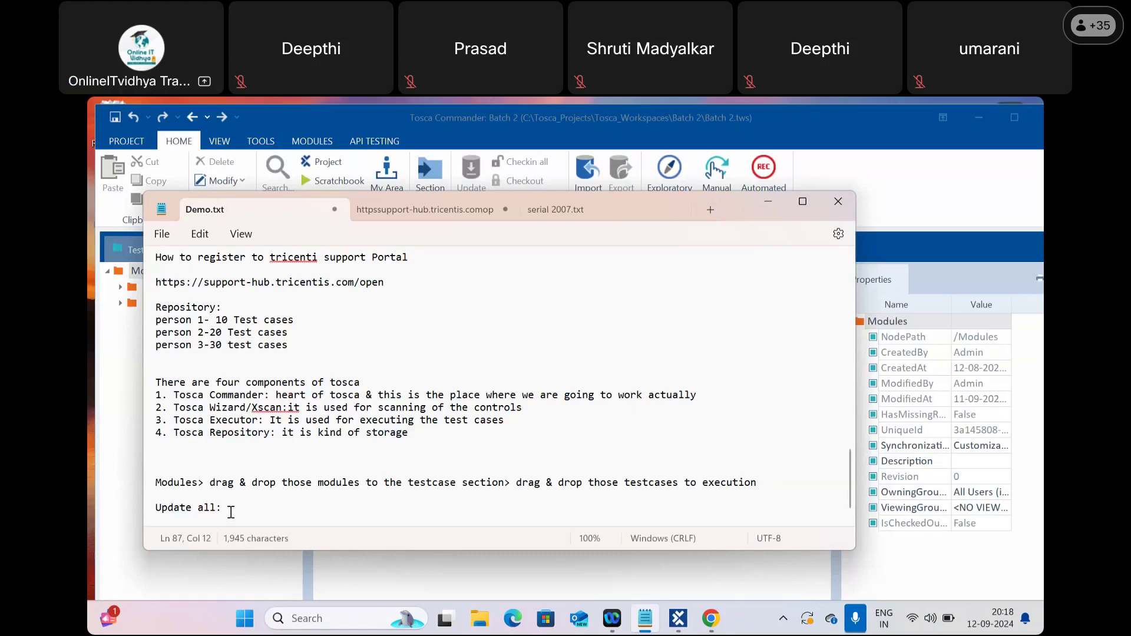
pyautogui.press('Return')
pyautogui.write('checkin all')
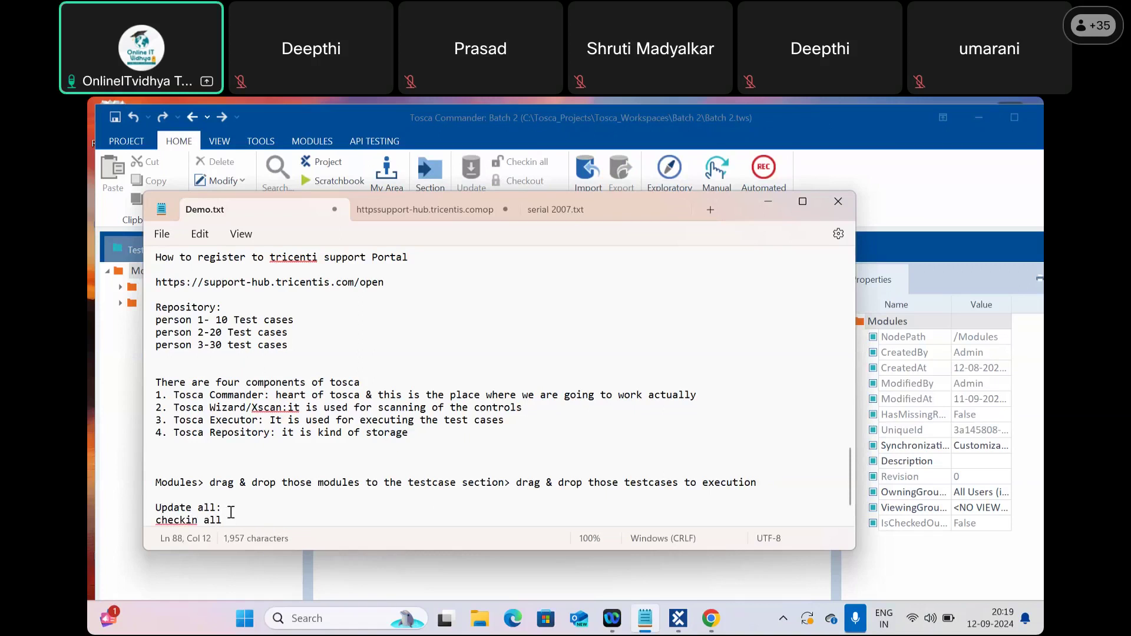
pyautogui.write(':')
pyautogui.press('Return')
# Step: Add the lines "checkout:" and "checkout tree" to the notes and return to Tosca Commander
pyautogui.write('checkou')
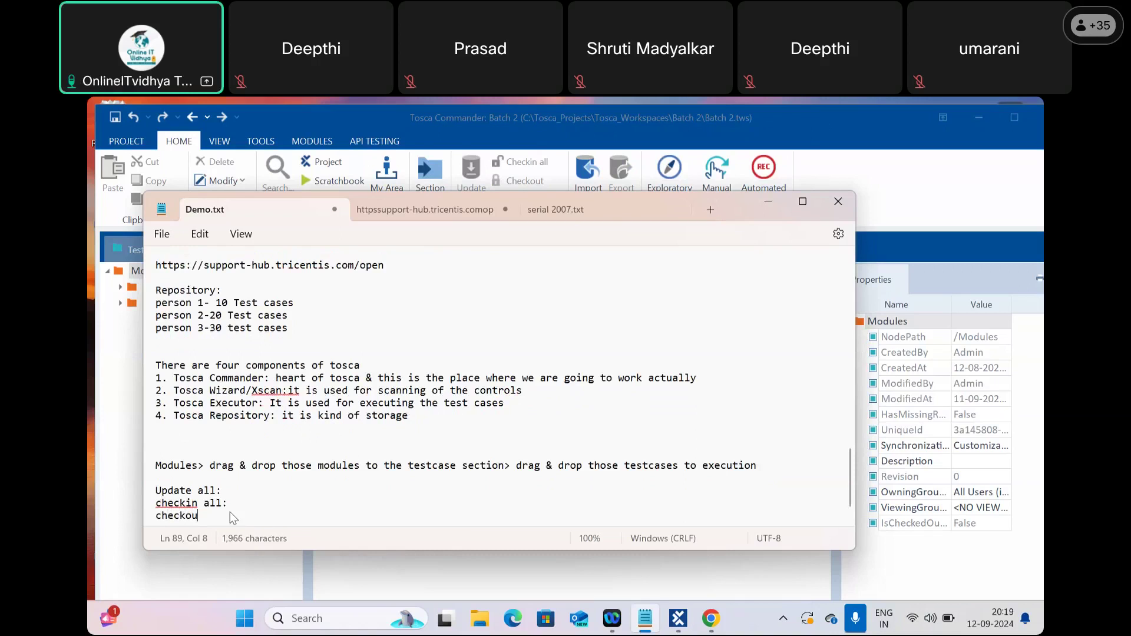
pyautogui.write('t')
pyautogui.press('Return')
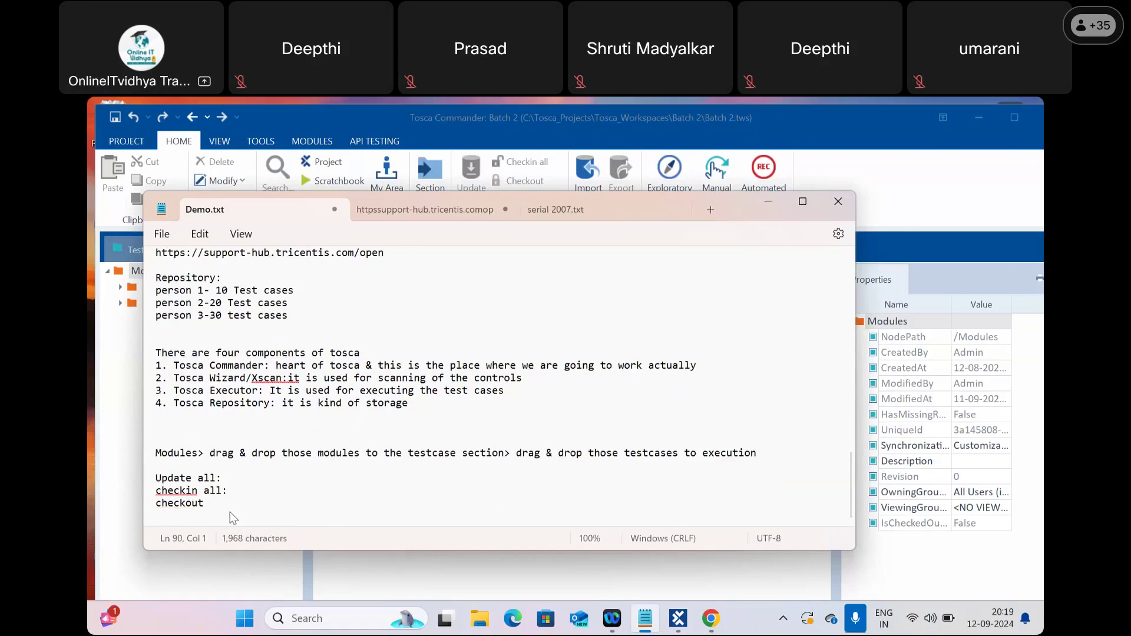
pyautogui.write('checkout tree')
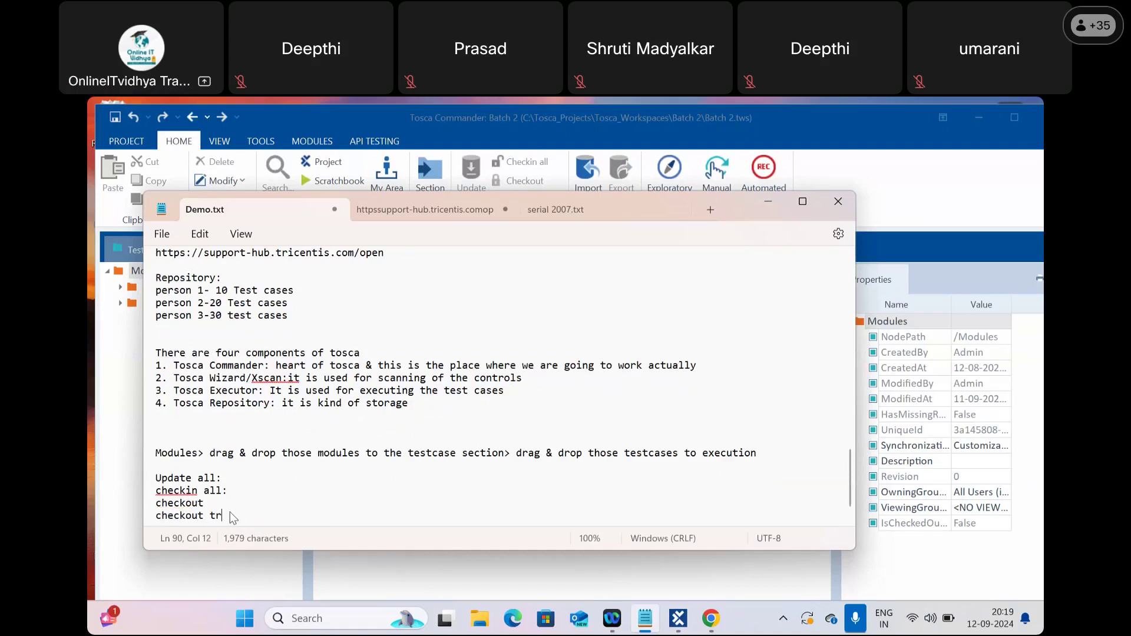
pyautogui.click(210, 505)
pyautogui.write(':')
pyautogui.write('key')
pyautogui.click(768, 202)
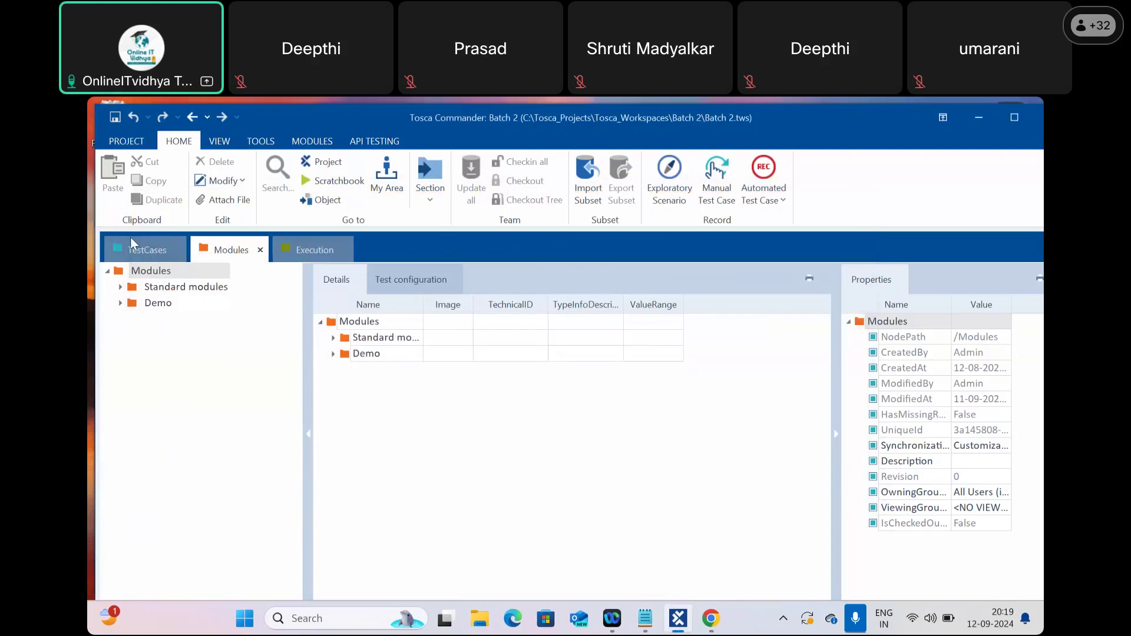
# Step: Create two new test cases in the Sample Test case folder under TestCases, keeping their default names
pyautogui.click(139, 254)
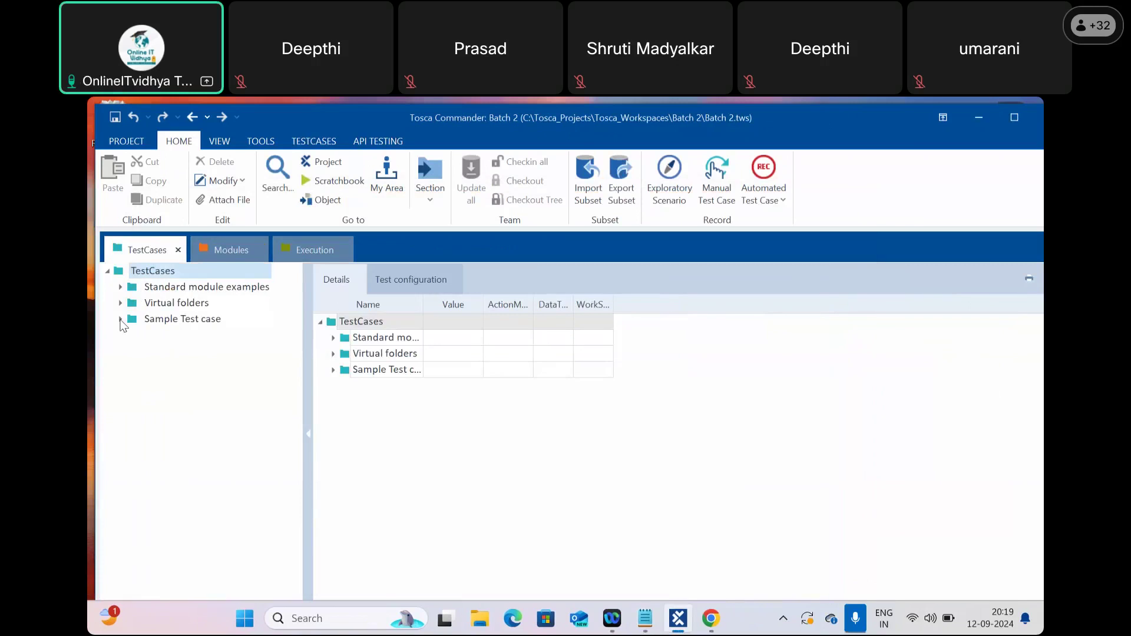
pyautogui.click(120, 320)
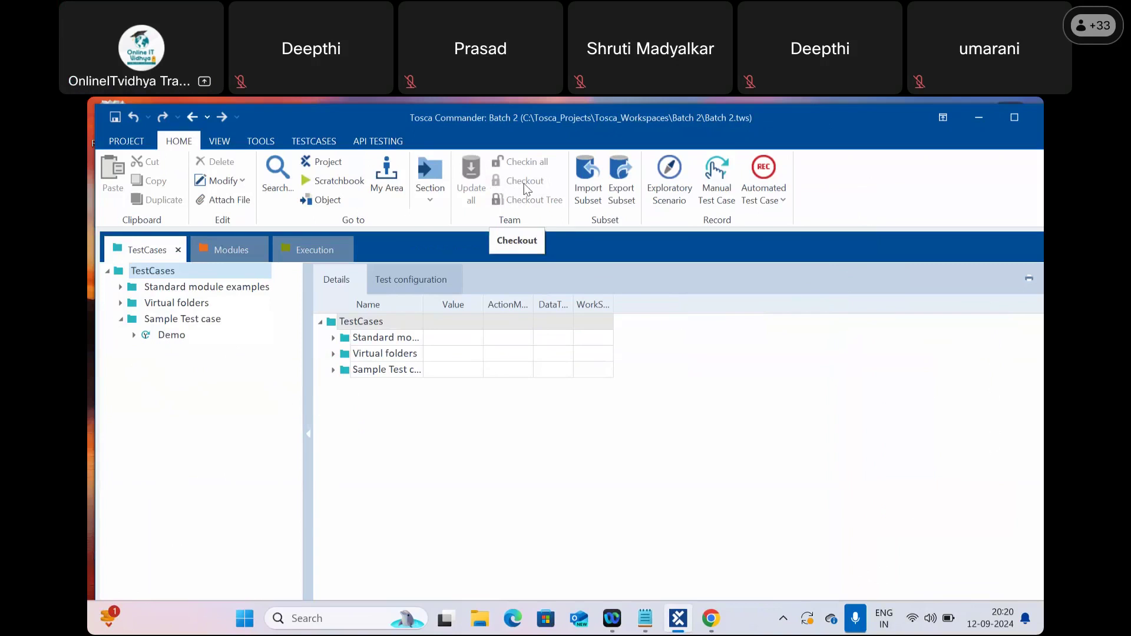
pyautogui.rightClick(168, 324)
pyautogui.click(228, 305)
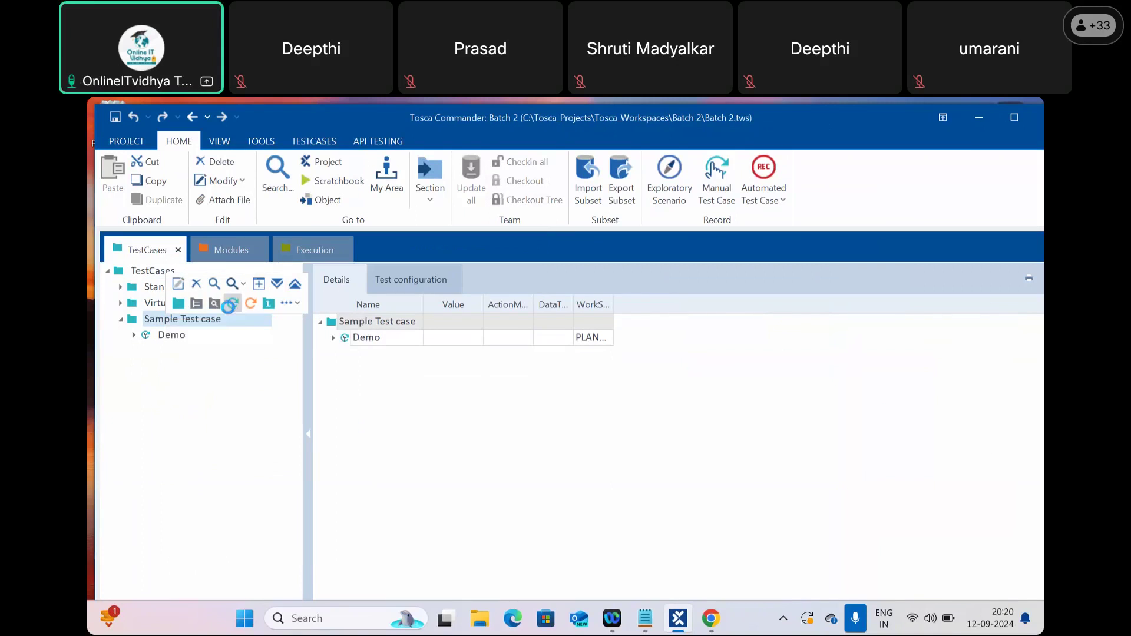
pyautogui.rightClick(167, 323)
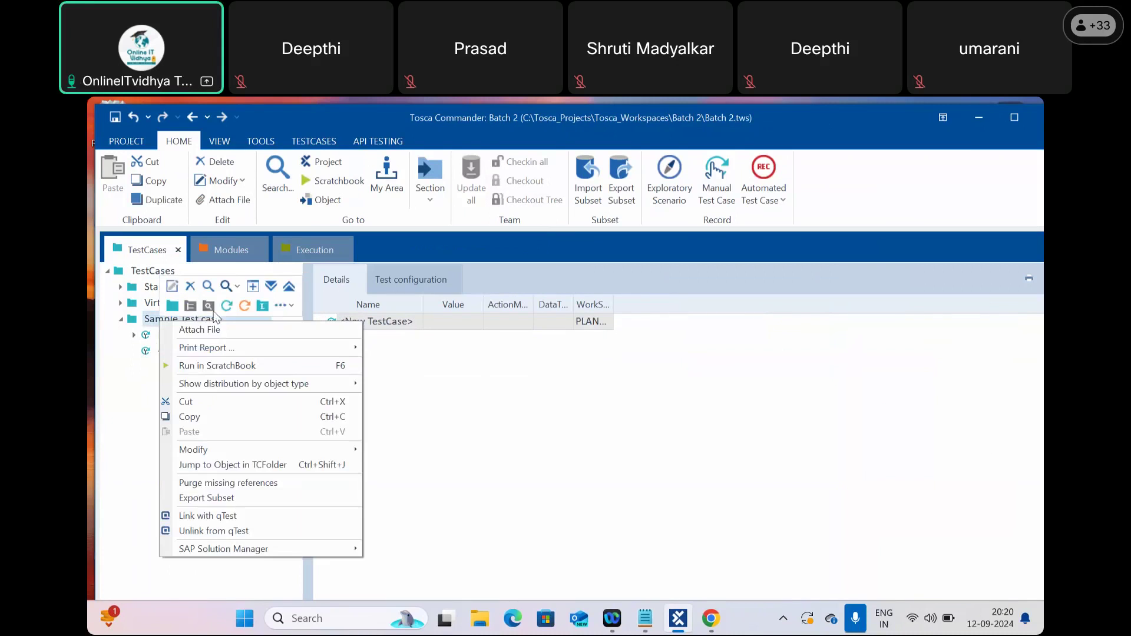
pyautogui.click(227, 305)
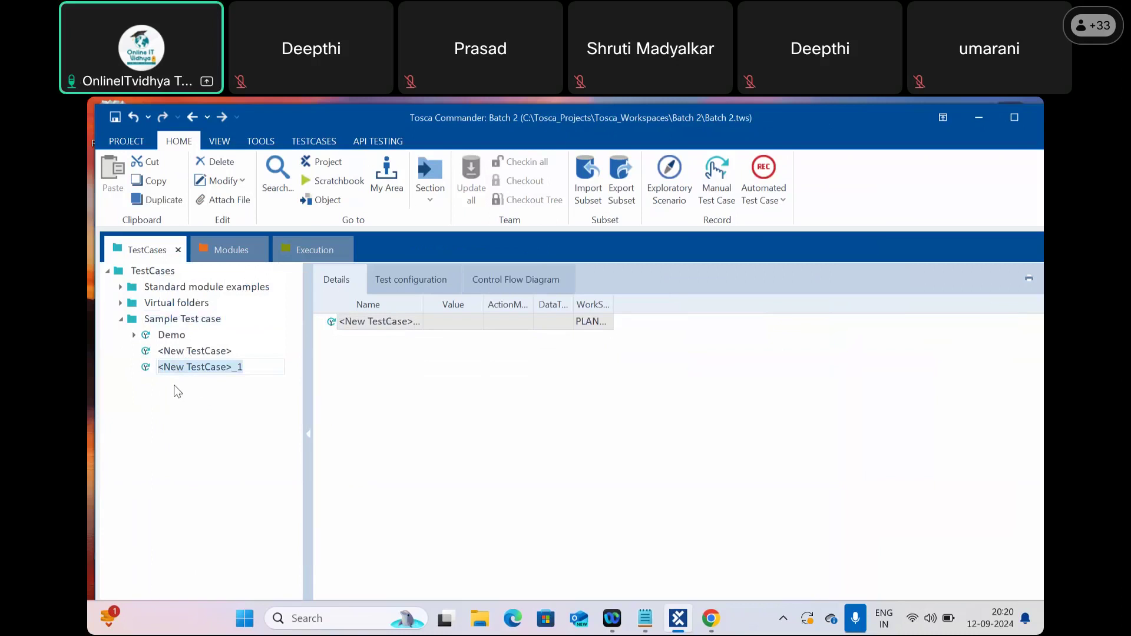
pyautogui.click(364, 426)
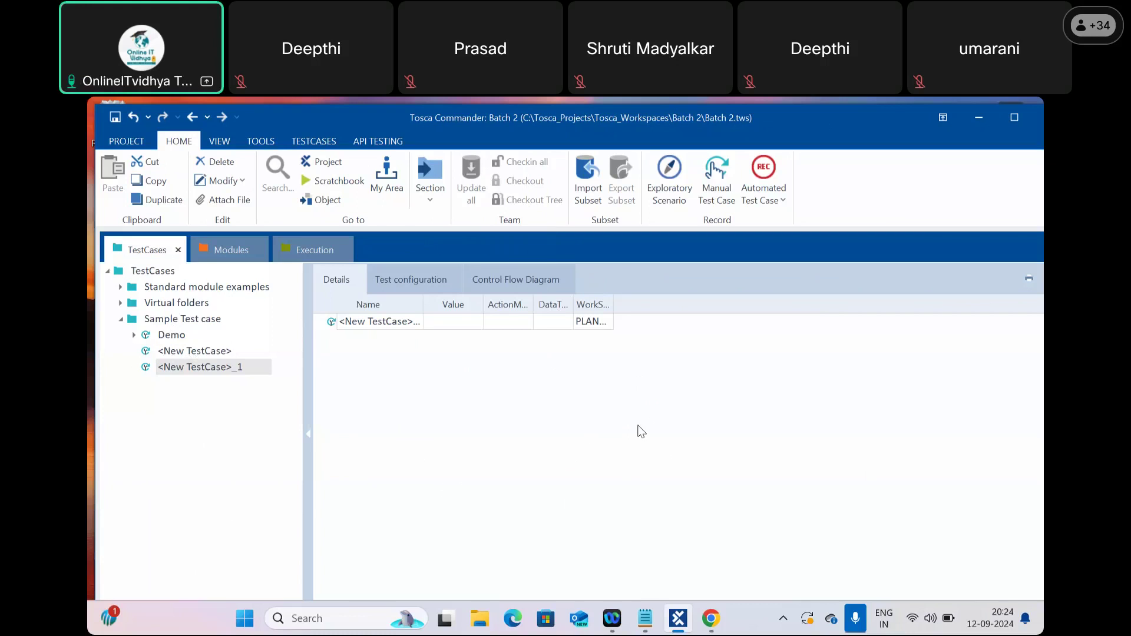
# Step: Switch to the Demo.txt notes in Notepad and replace "key" after "checkout:" with "If you want to access any testcase /folder"
pyautogui.moveTo(645, 618)
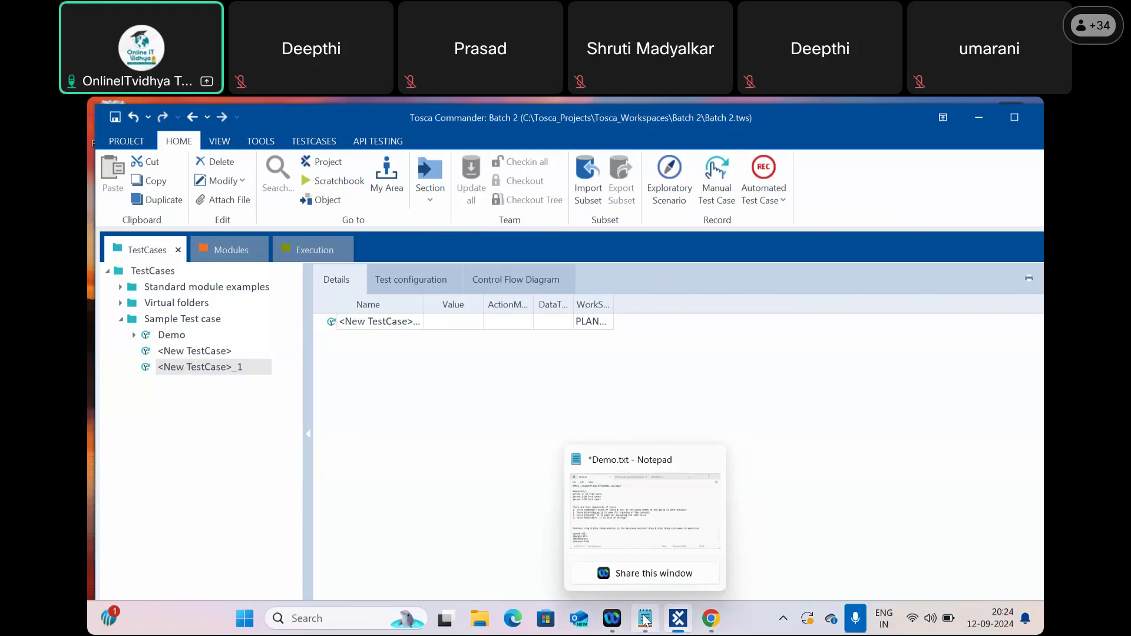
pyautogui.click(571, 560)
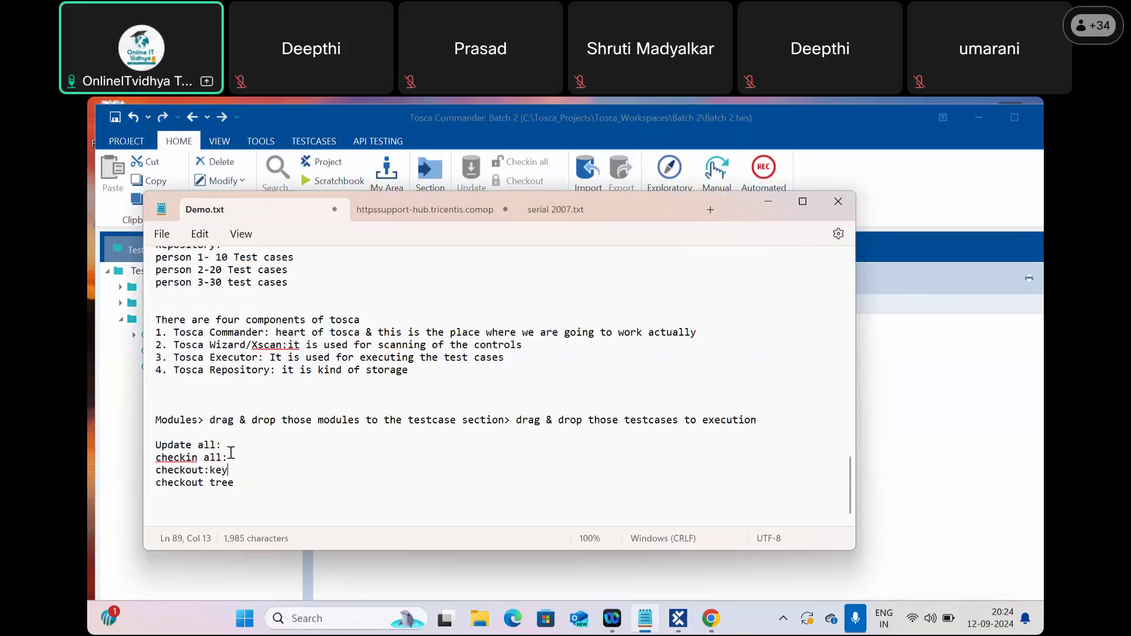
pyautogui.click(233, 471)
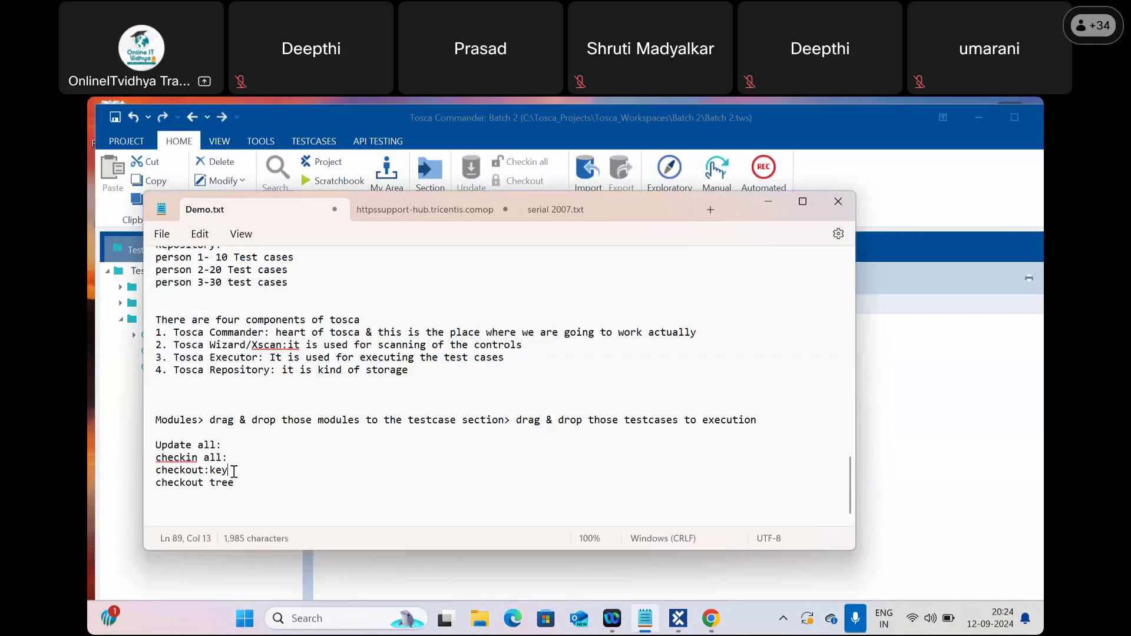
pyautogui.press('BackSpace')
pyautogui.press('BackSpace')
pyautogui.press('BackSpace')
pyautogui.write('If you want to access any testcase')
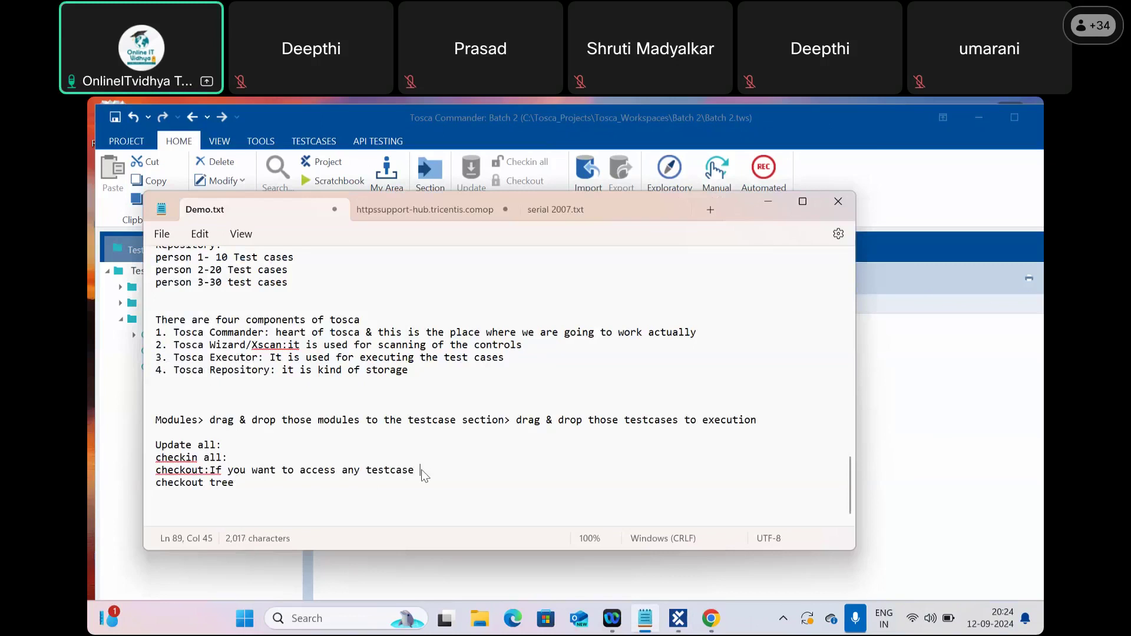
pyautogui.write('/folder')
# Step: Complete the "checkout tree" line with ": If you want access all the testcases under a folder"
pyautogui.click(257, 486)
pyautogui.write(': If you want acce')
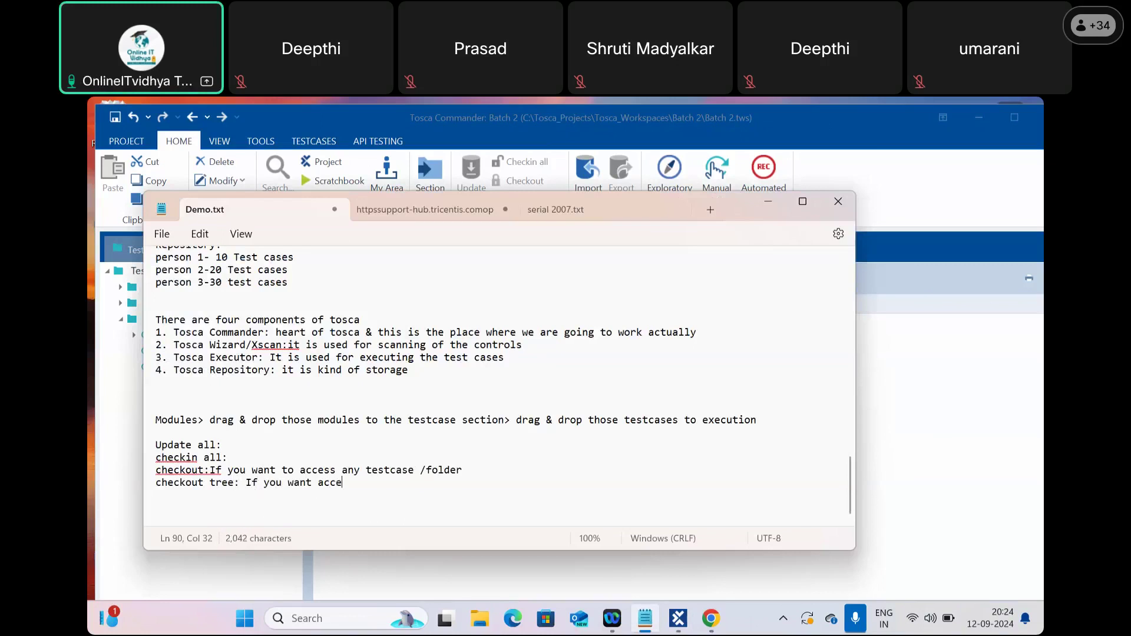
pyautogui.write('ss all the testca')
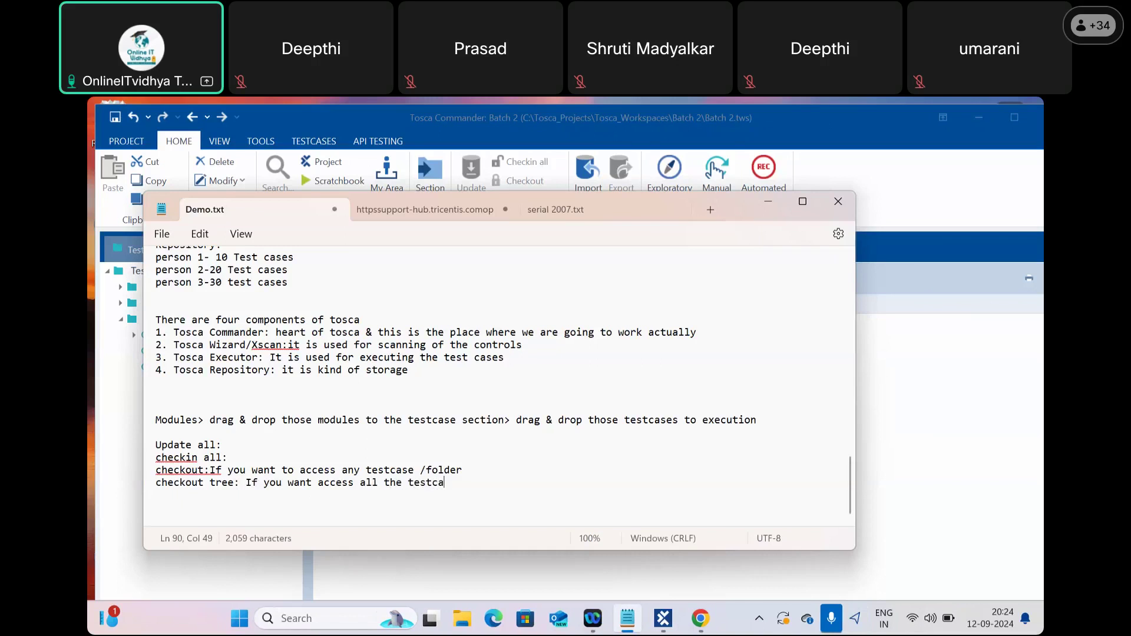
pyautogui.write('ses umder')
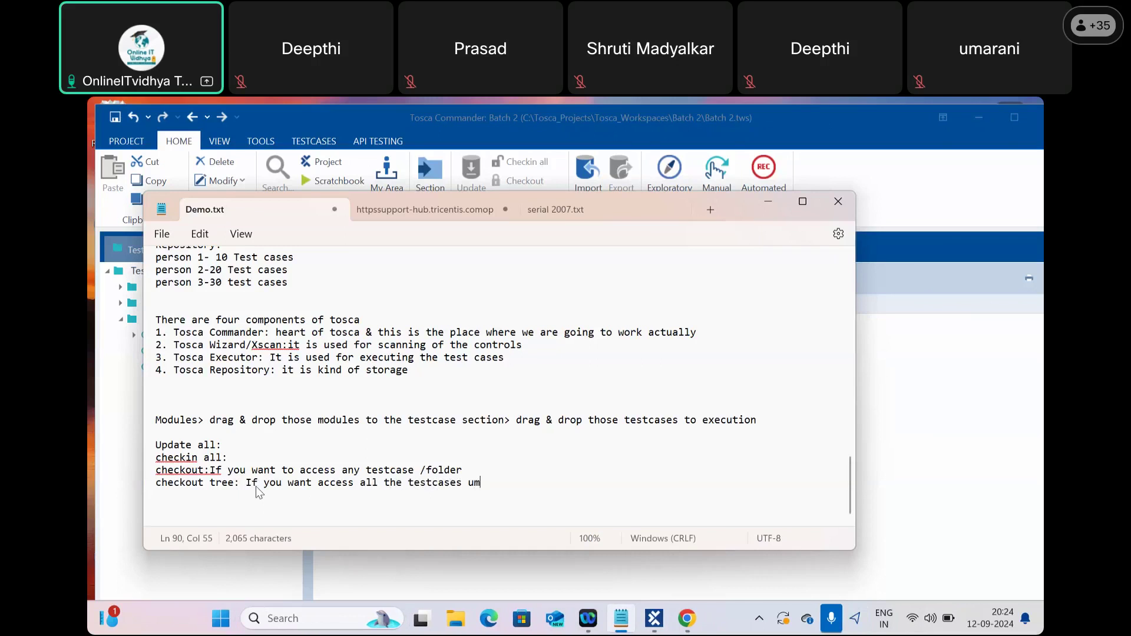
pyautogui.press('BackSpace')
pyautogui.press('BackSpace')
pyautogui.press('BackSpace')
pyautogui.press('BackSpace')
pyautogui.write('nd')
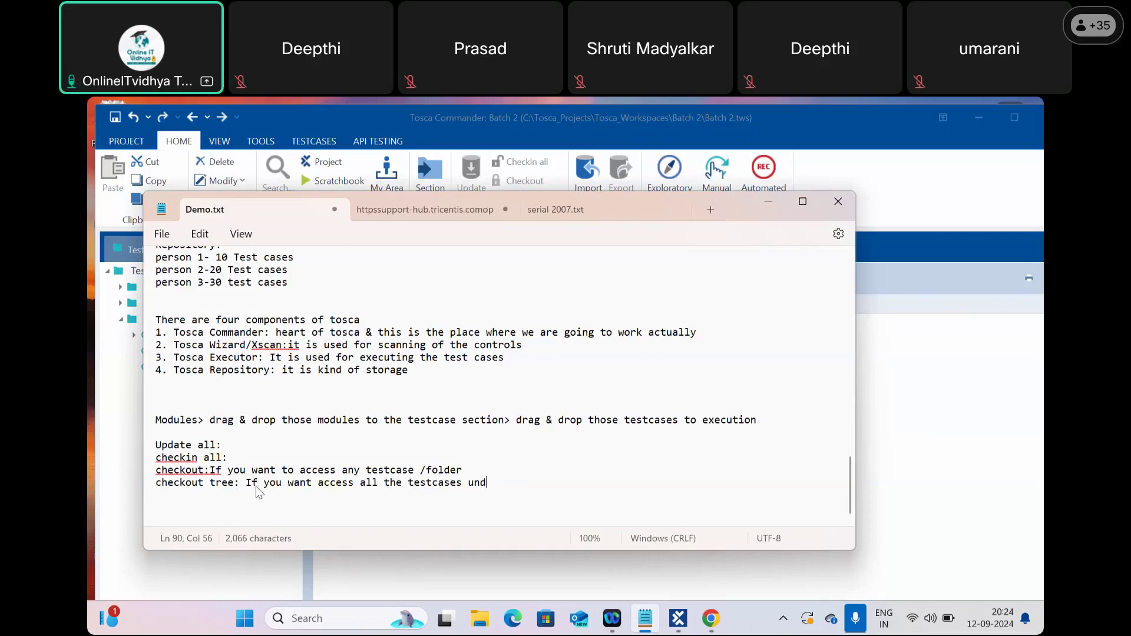
pyautogui.write('er a fo')
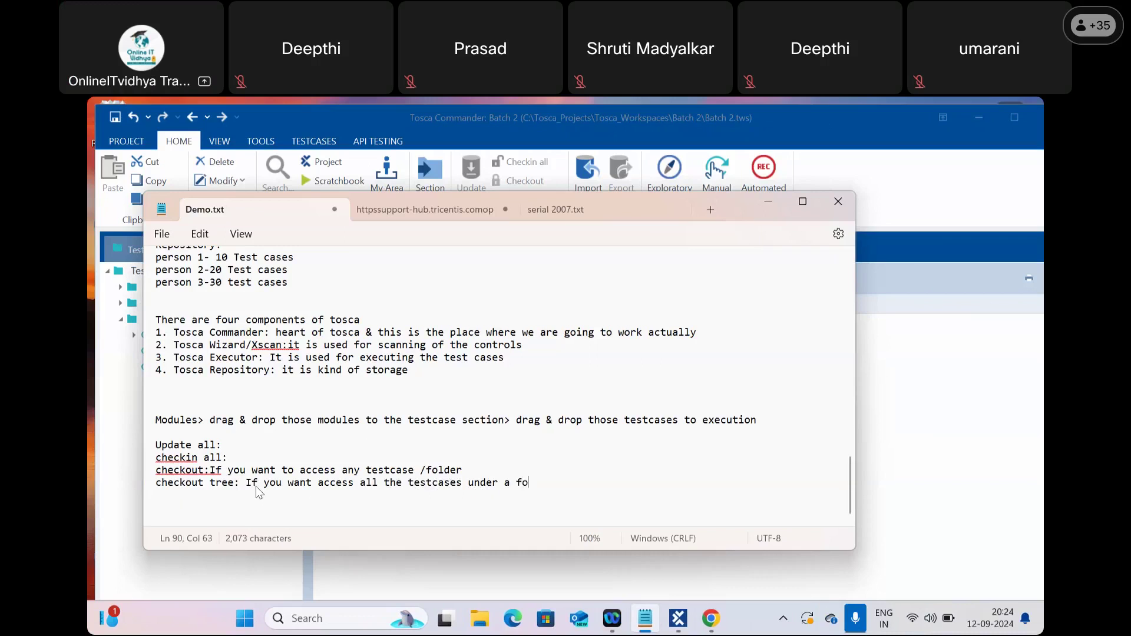
pyautogui.write('lder')
# Step: Complete the "checkin all:" line with "you need to perform once your work is done"
pyautogui.click(235, 458)
pyautogui.write('you need to perform ')
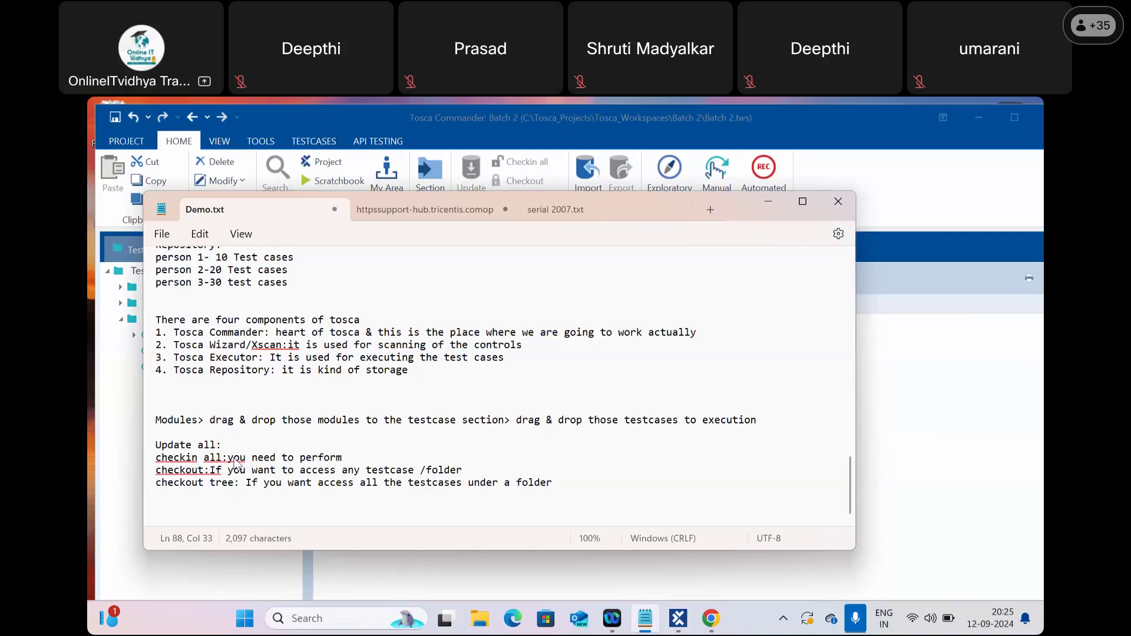
pyautogui.write(' once your wo')
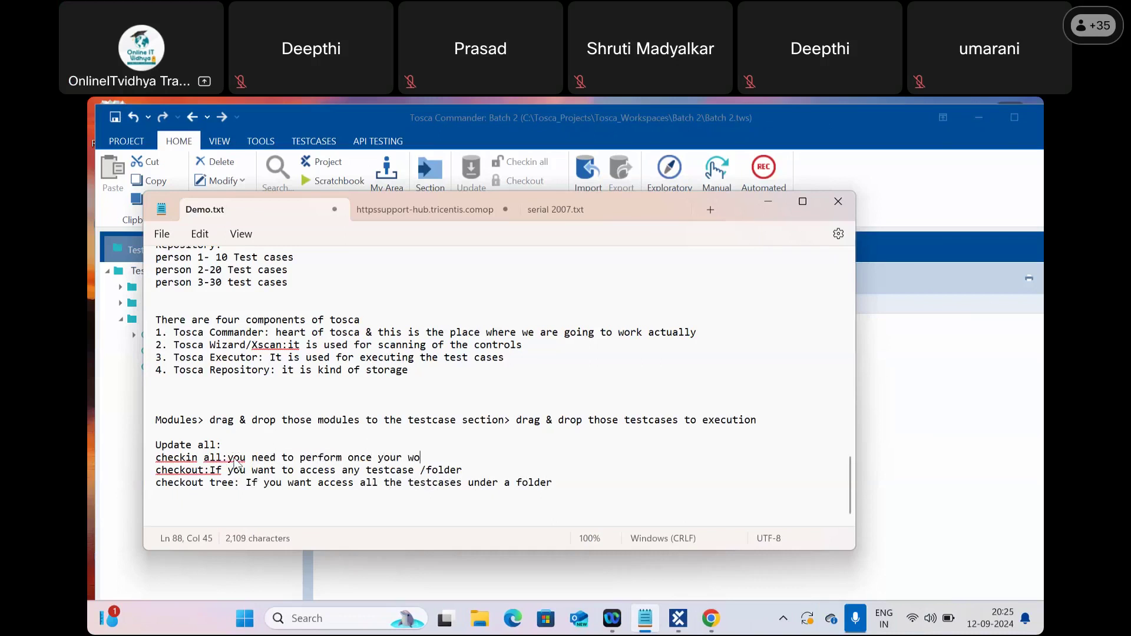
pyautogui.write('rk is done')
# Step: Complete the "Update all:" line with "if you want to know the changes that were made in the project" and return to Tosca Commander
pyautogui.click(234, 445)
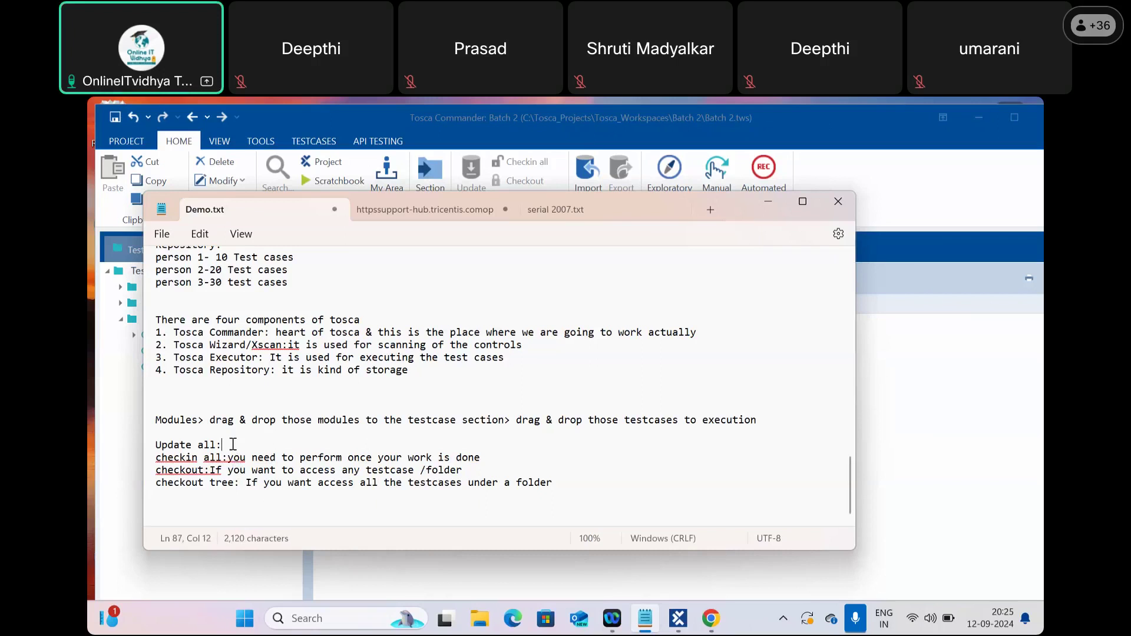
pyautogui.write('if you want t')
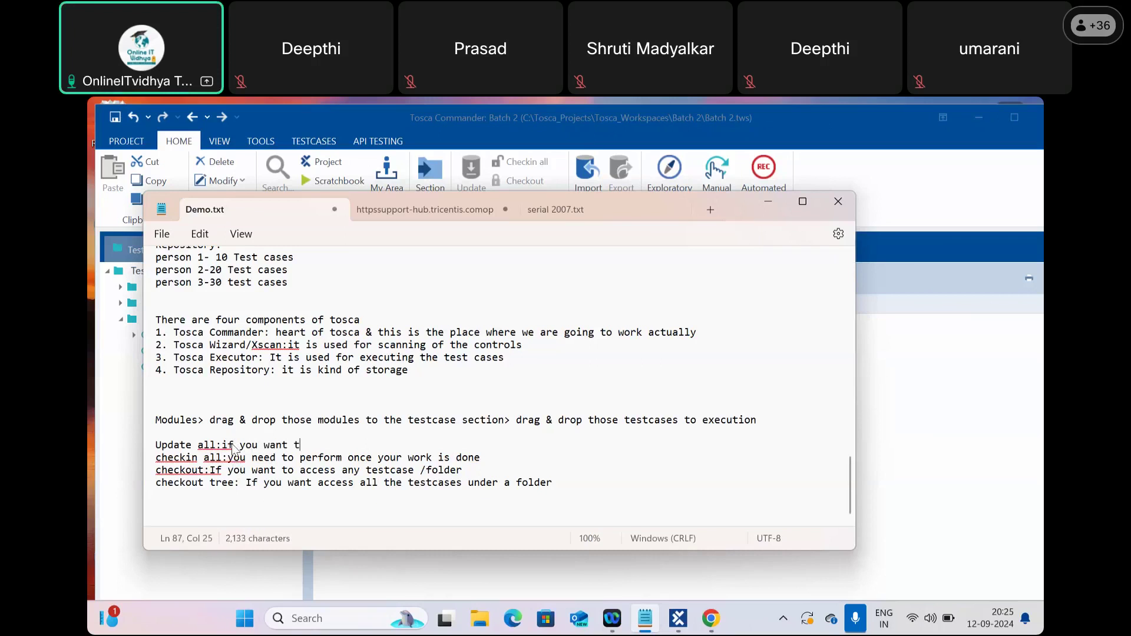
pyautogui.write('o know the')
pyautogui.write(' chnages')
pyautogui.write(' that')
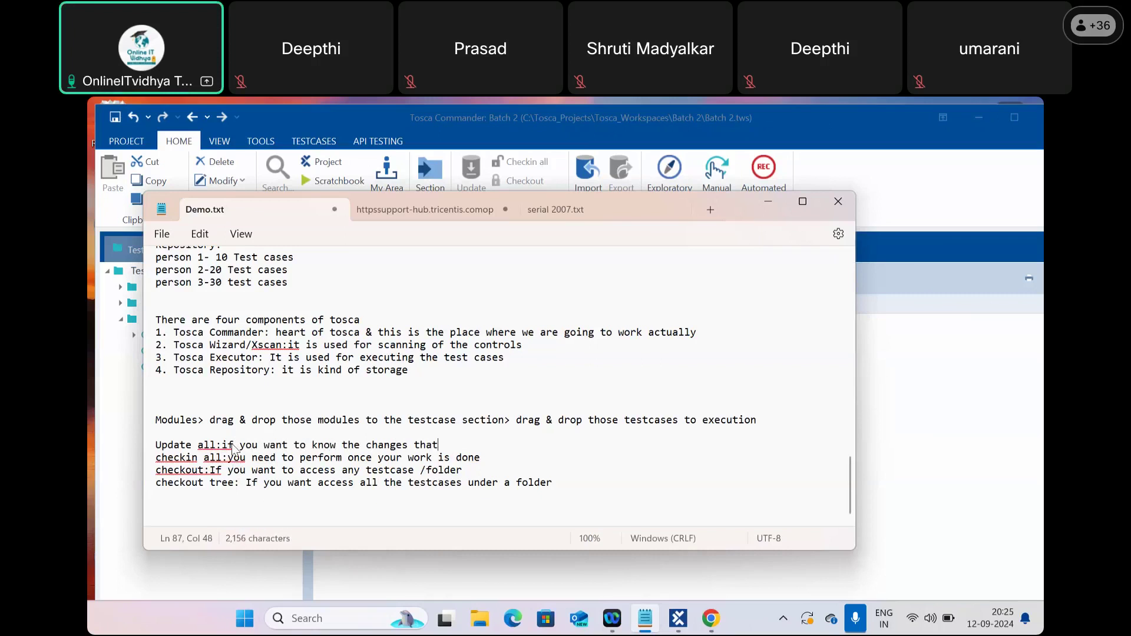
pyautogui.write(' were made in t')
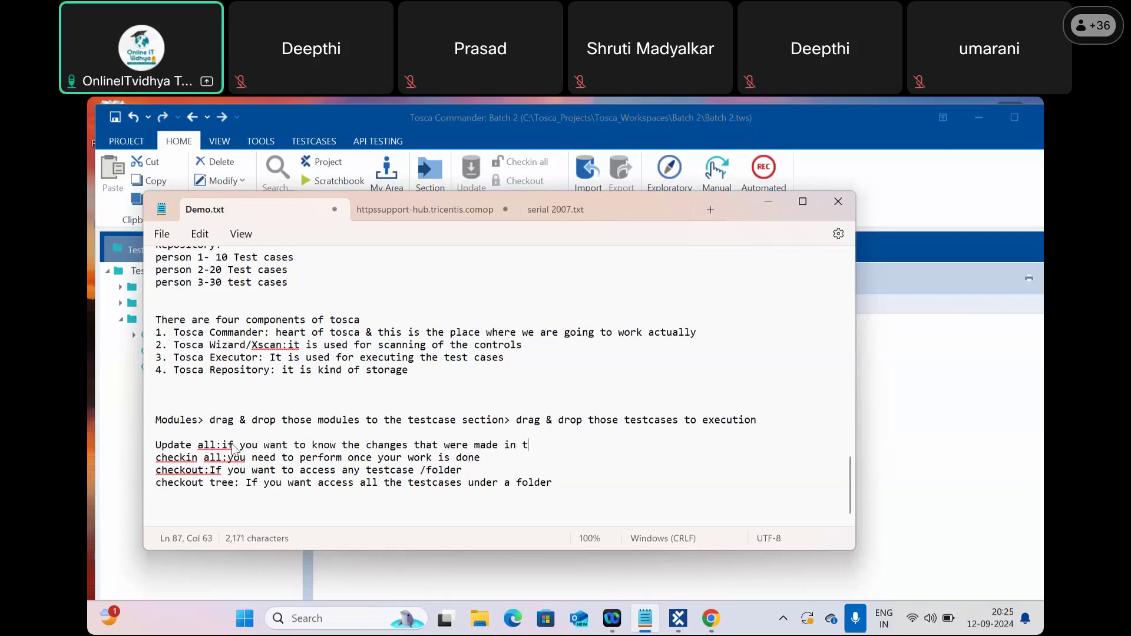
pyautogui.write('he project')
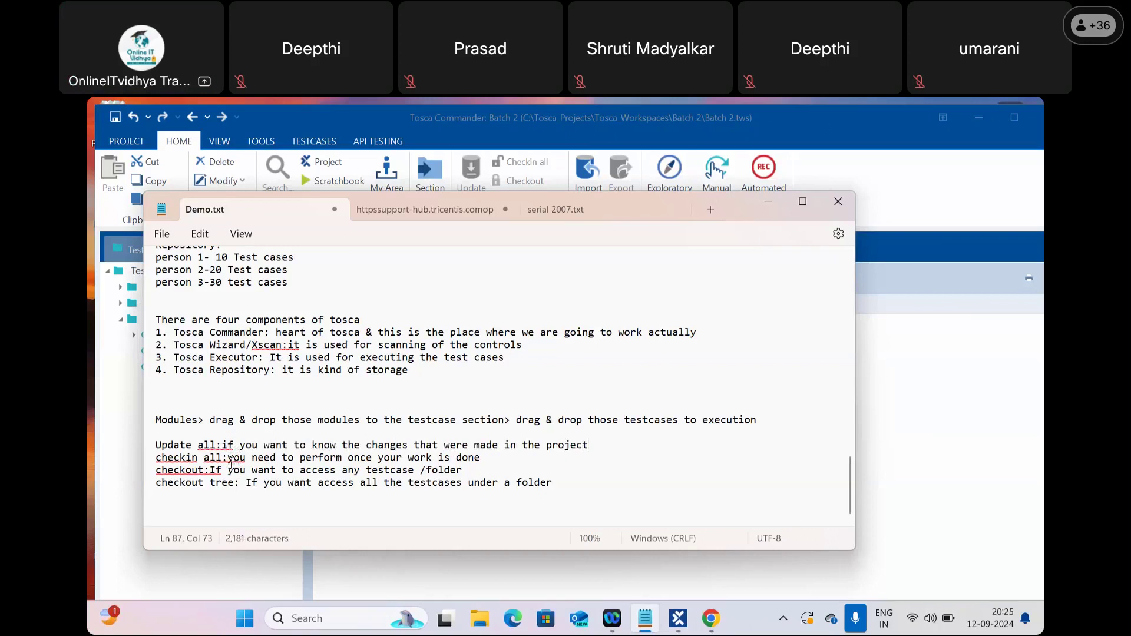
pyautogui.click(228, 458)
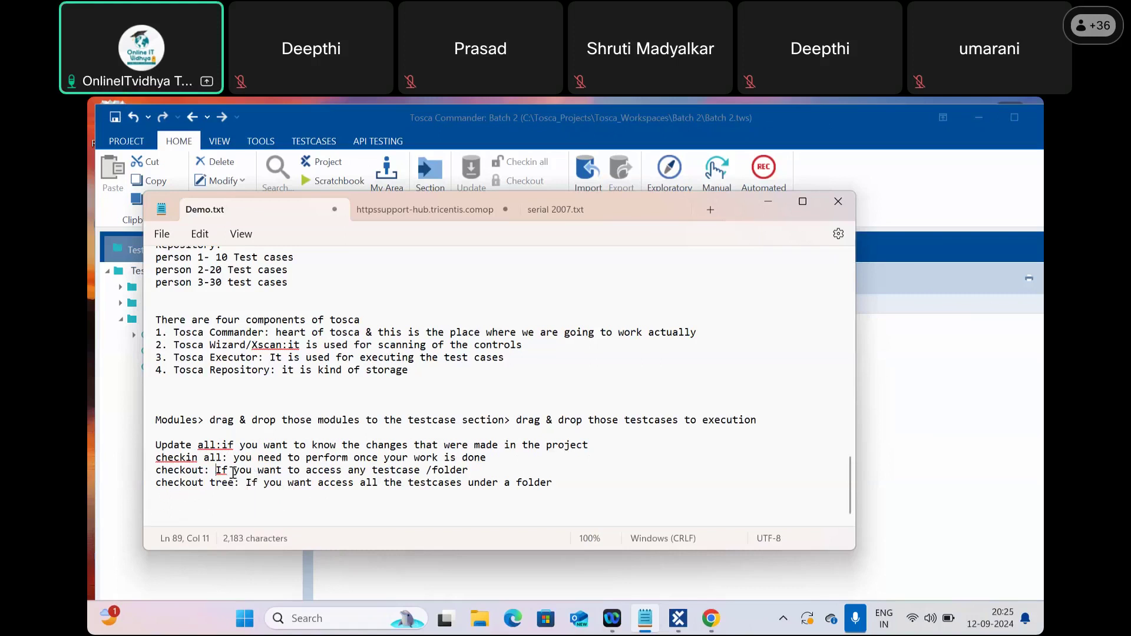
pyautogui.click(768, 202)
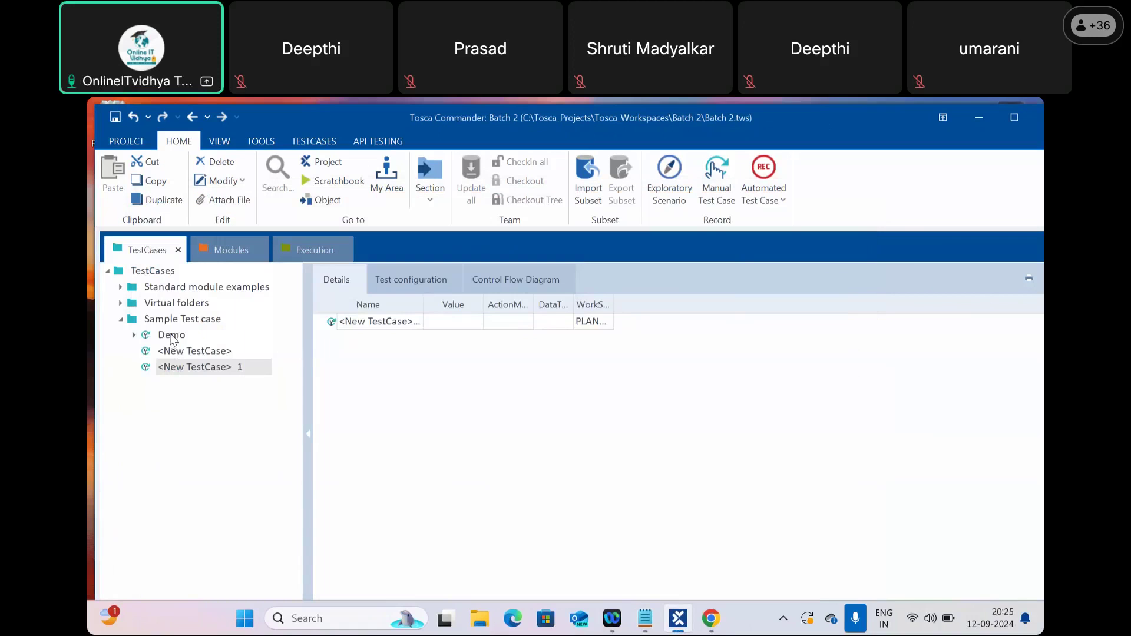
# Step: Expand OpenUrl in the Demo test case's details and look over the test case and its Sample Test case folder
pyautogui.click(172, 337)
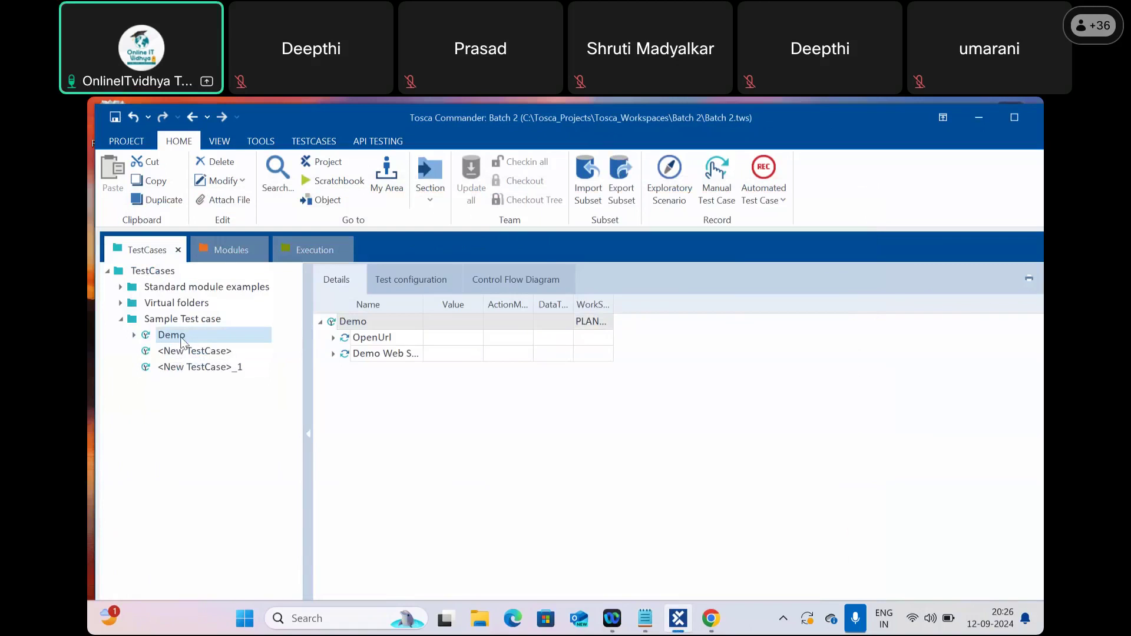
pyautogui.click(333, 337)
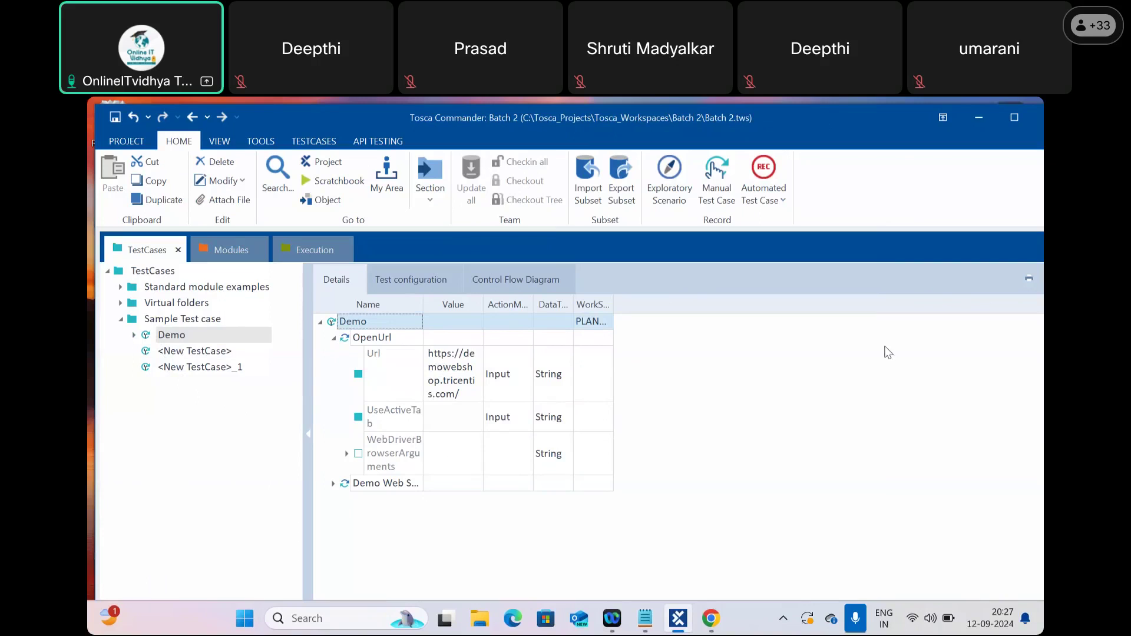
pyautogui.click(190, 333)
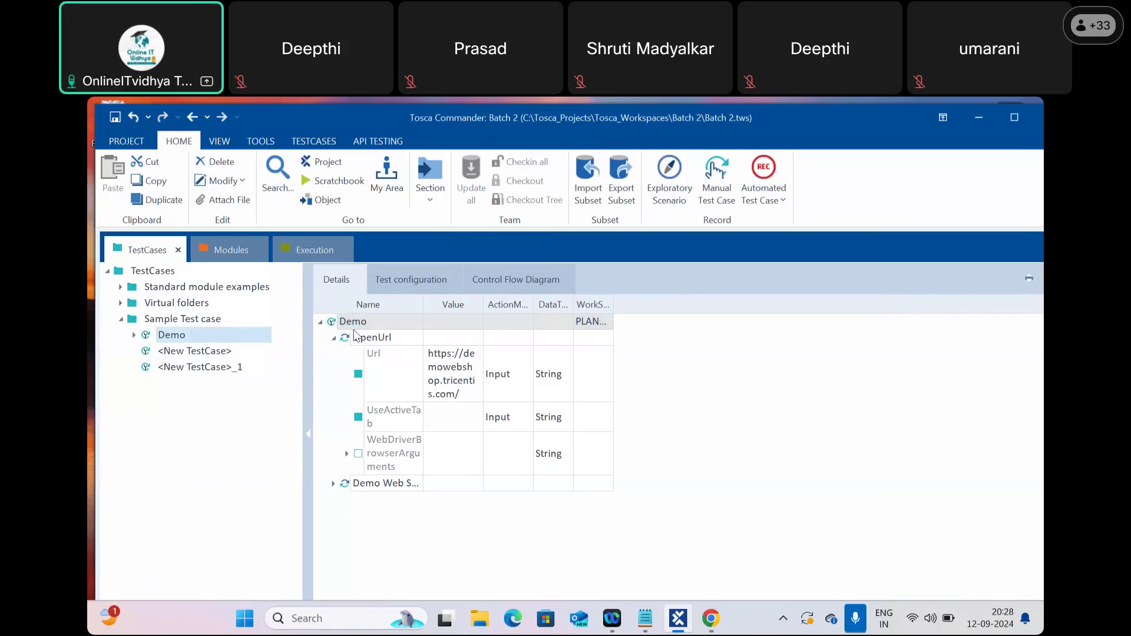
pyautogui.click(186, 320)
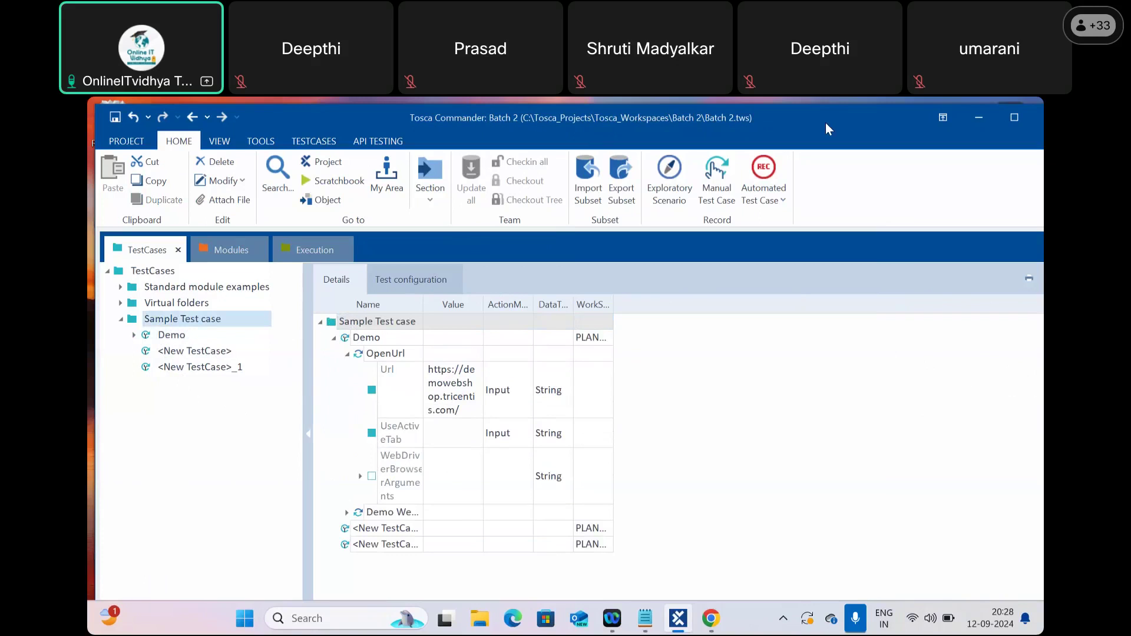
# Step: Move the Tosca Commander window to show the properties fully, and widen the Properties area for the Demo test case
pyautogui.moveTo(826, 122); pyautogui.dragTo(753, 146)
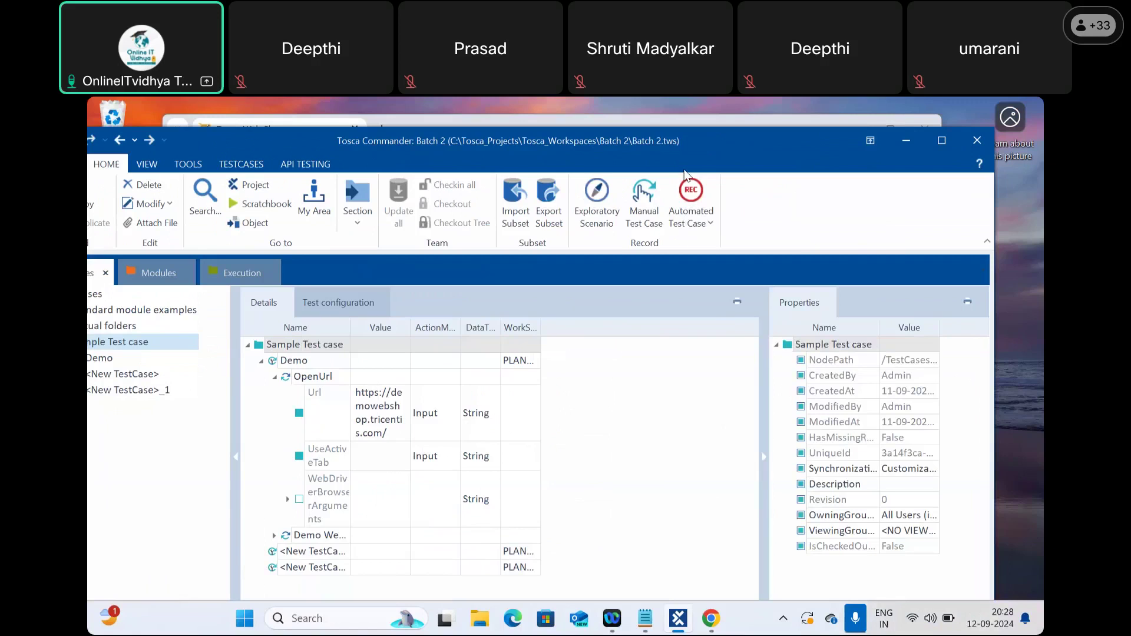
pyautogui.moveTo(717, 154); pyautogui.dragTo(762, 132)
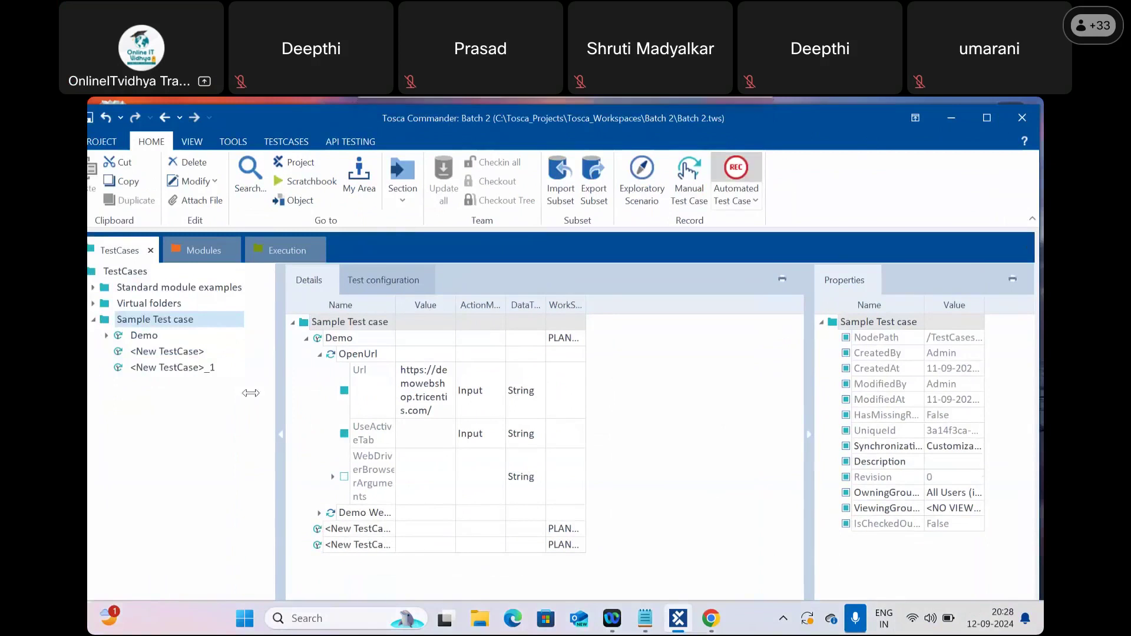
pyautogui.click(147, 335)
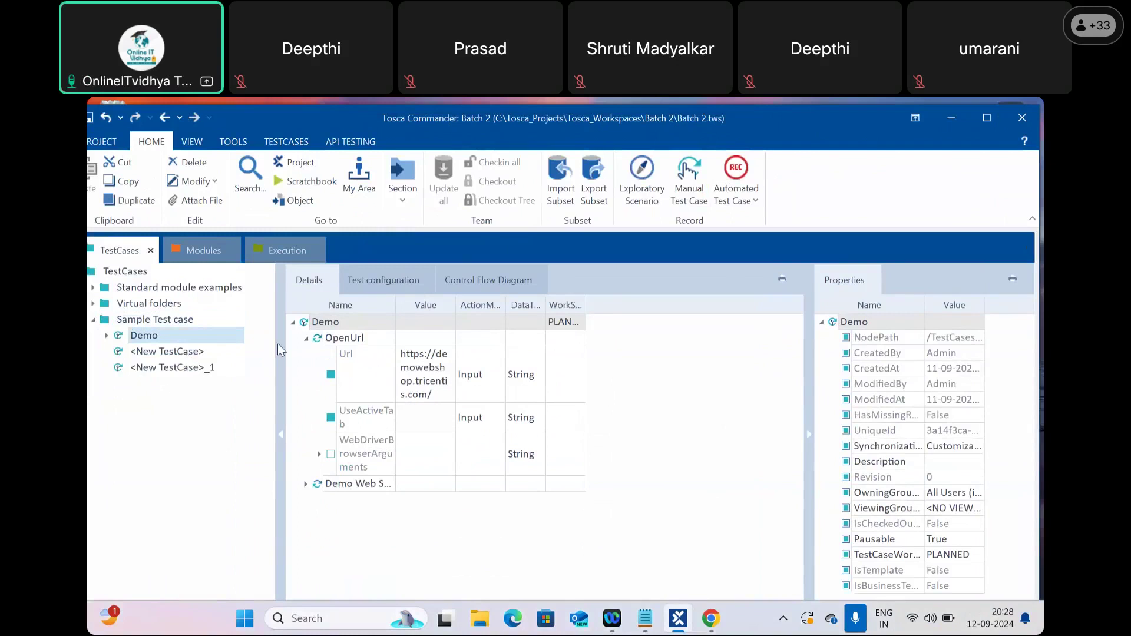
pyautogui.moveTo(807, 445); pyautogui.dragTo(784, 436)
pyautogui.moveTo(698, 423); pyautogui.dragTo(673, 423)
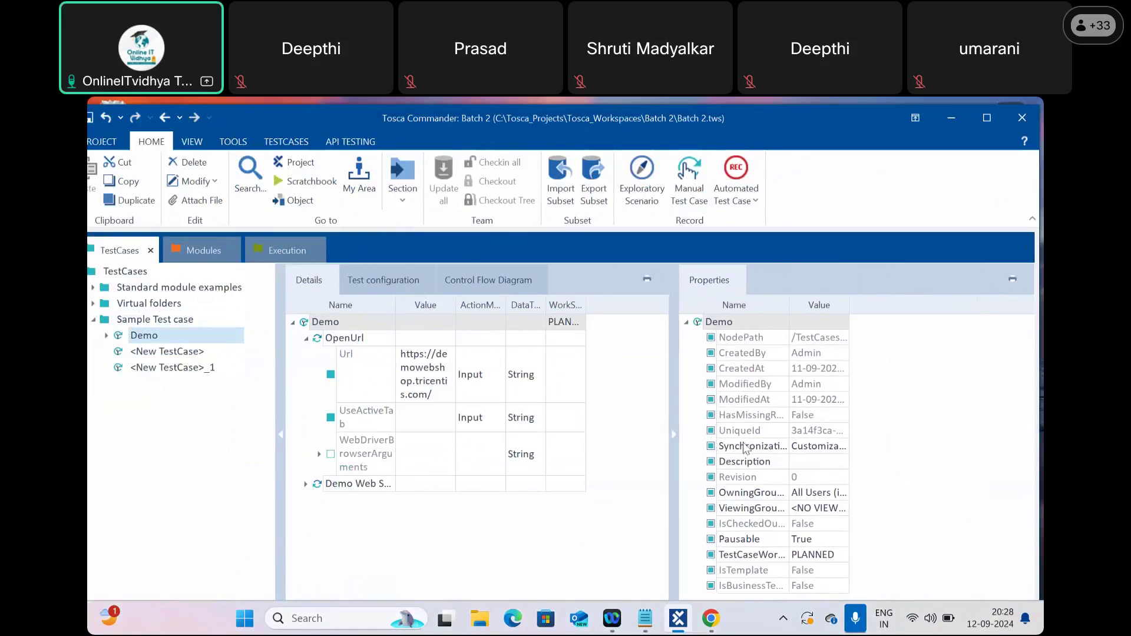
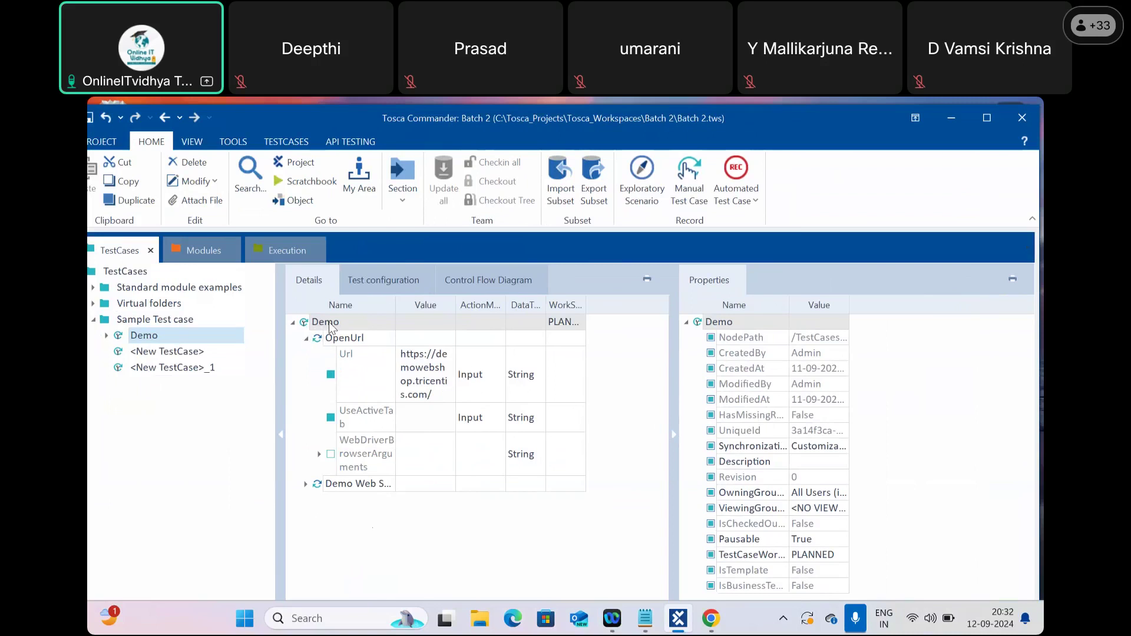
# Step: Collapse OpenUrl in the Demo test case's details and select it to view its properties
pyautogui.click(305, 338)
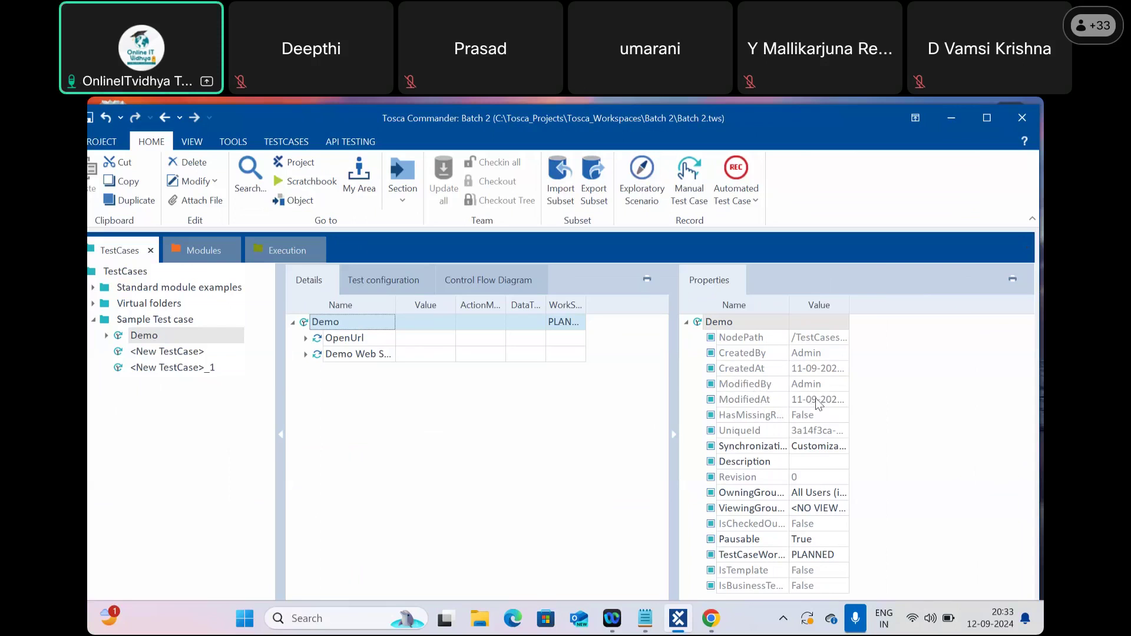
pyautogui.click(362, 341)
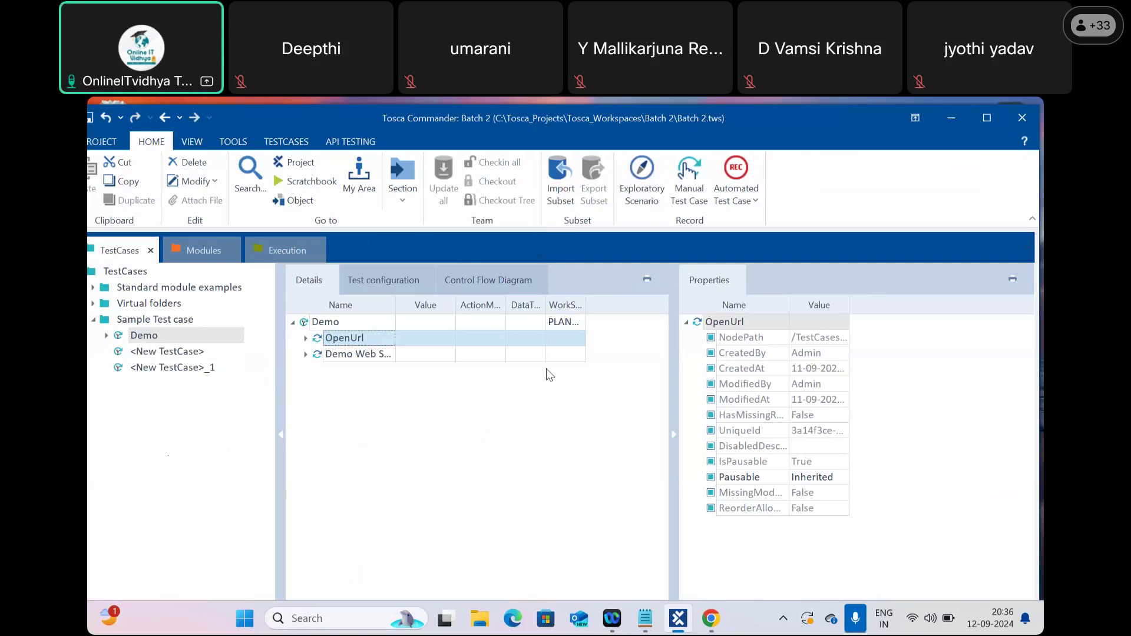
# Step: Delete the two unnamed new test cases from the Sample Test case folder
pyautogui.rightClick(169, 354)
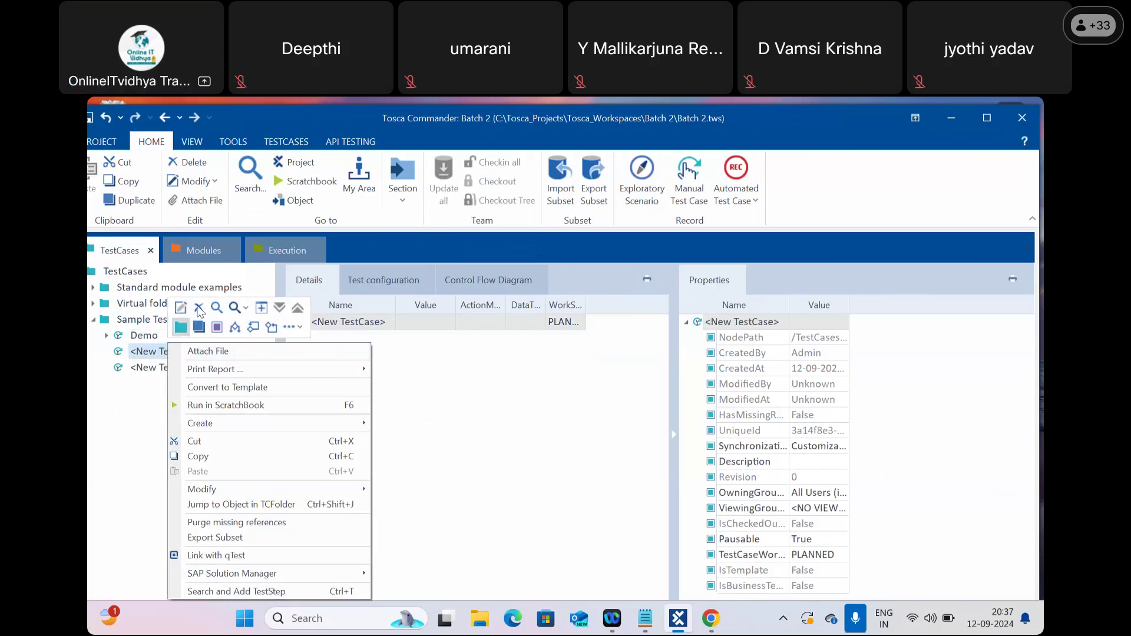
pyautogui.click(200, 309)
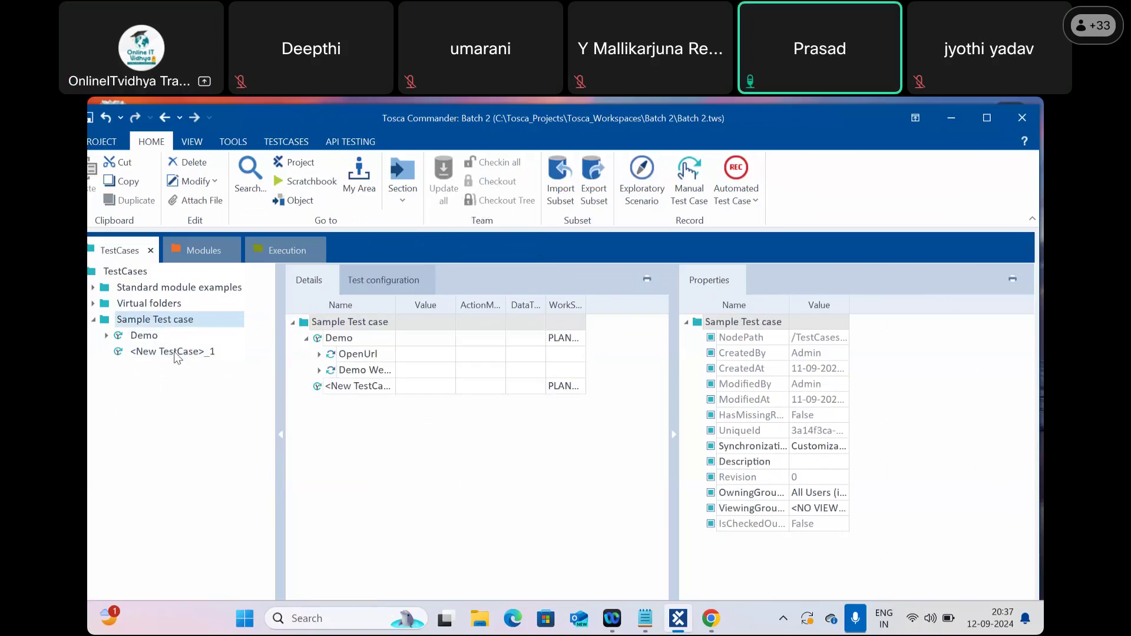
pyautogui.click(205, 307)
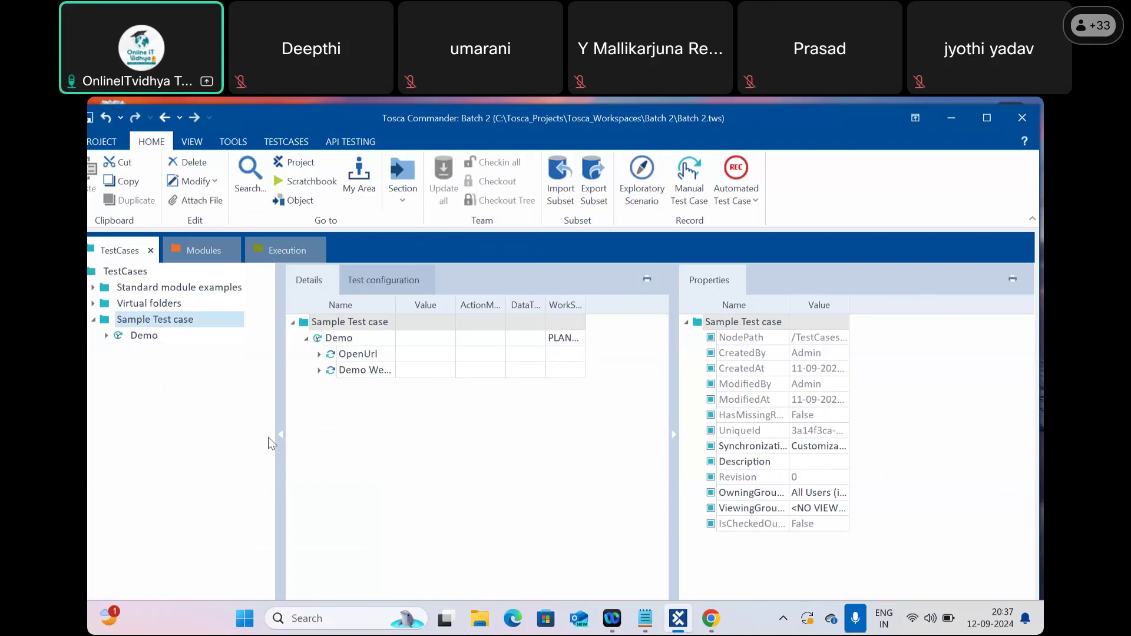
# Step: Look over the Modules and Execution sections, expand ExecutionLists and view the details of <New ExecutionList>
pyautogui.click(183, 253)
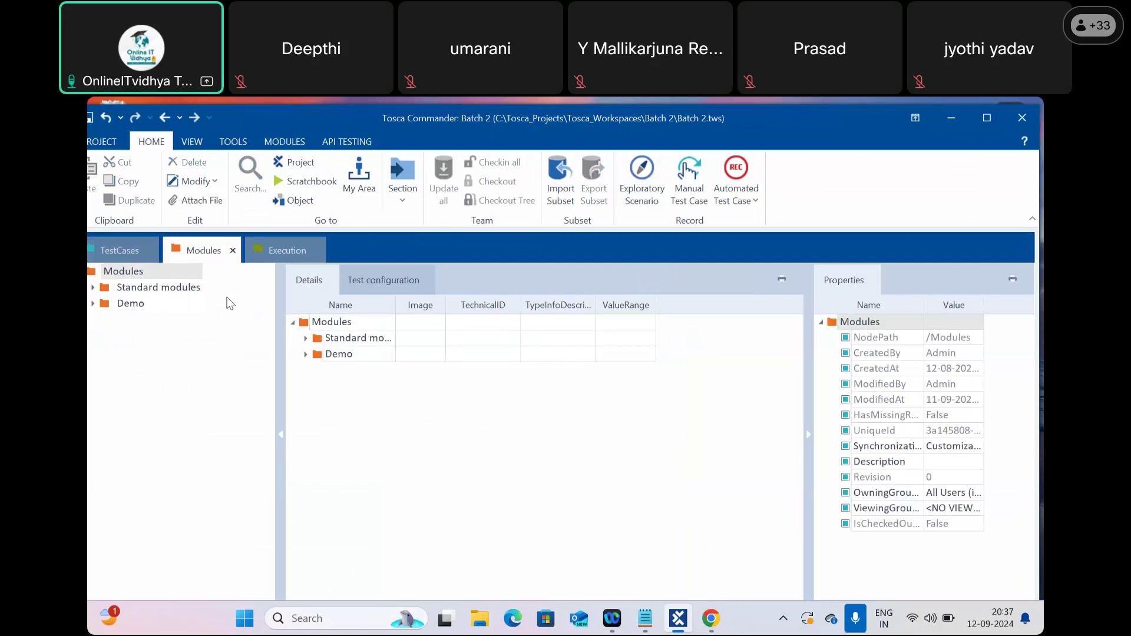
pyautogui.click(280, 253)
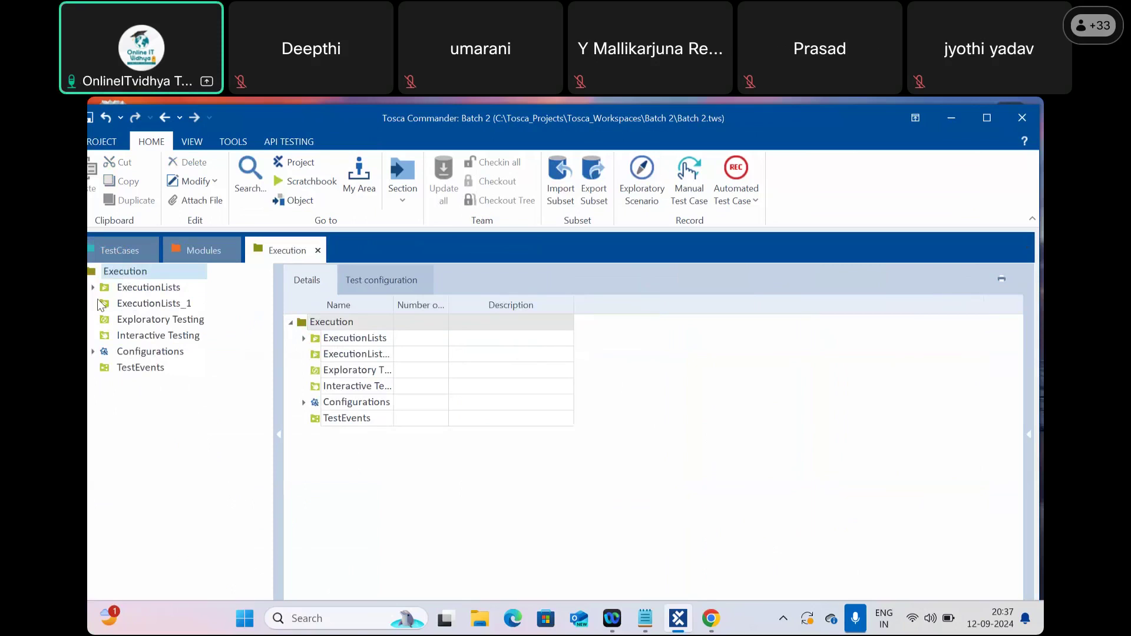
pyautogui.click(157, 304)
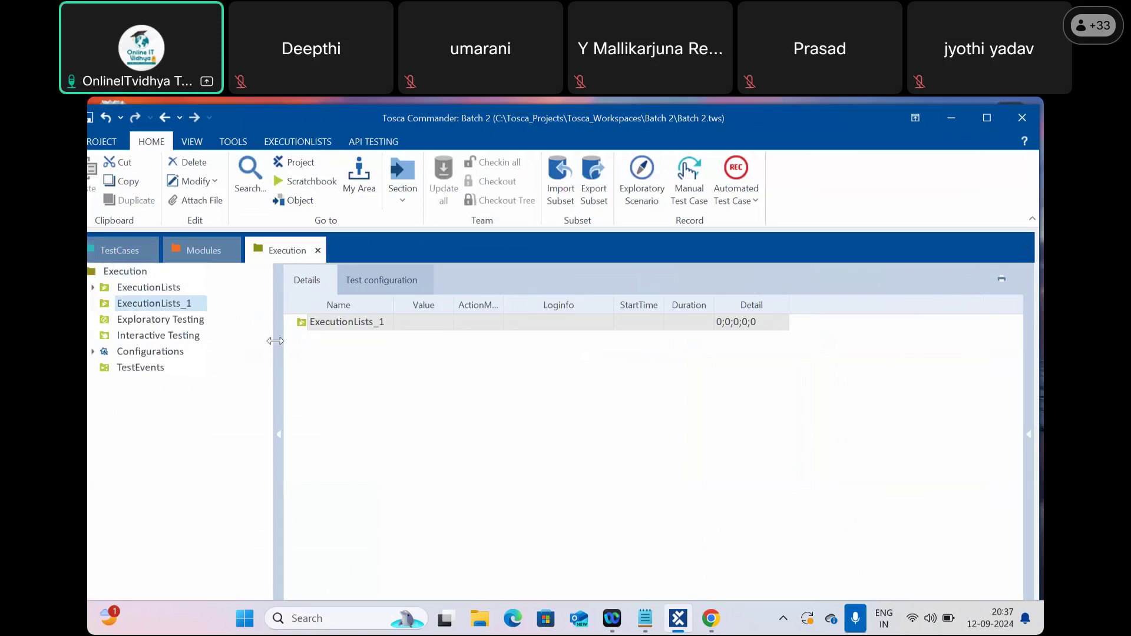
pyautogui.click(94, 288)
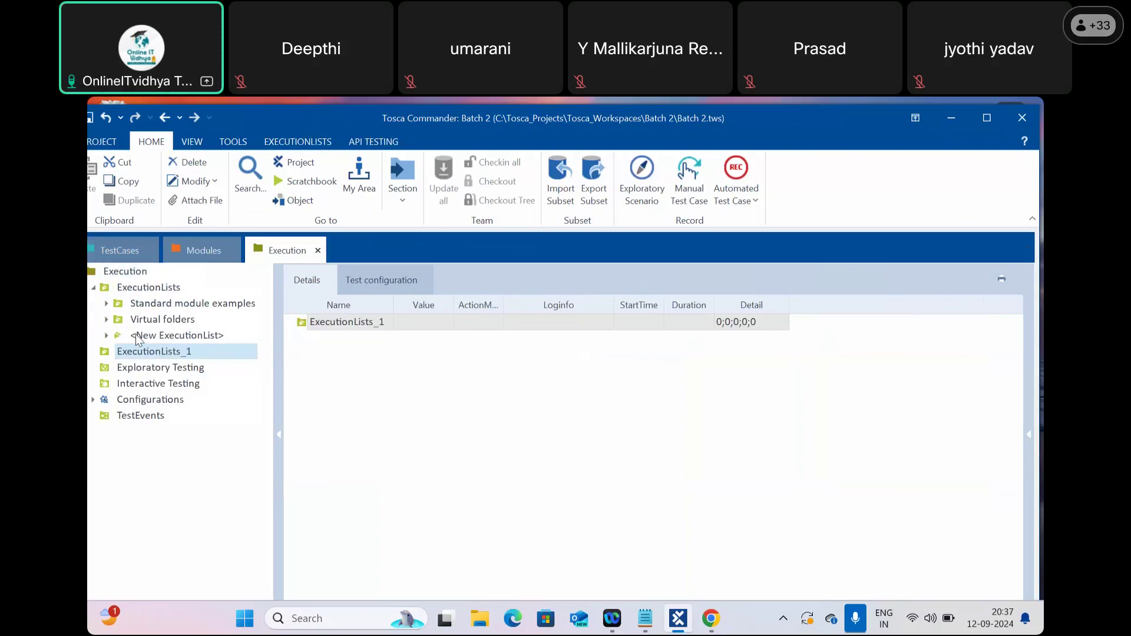
pyautogui.click(136, 334)
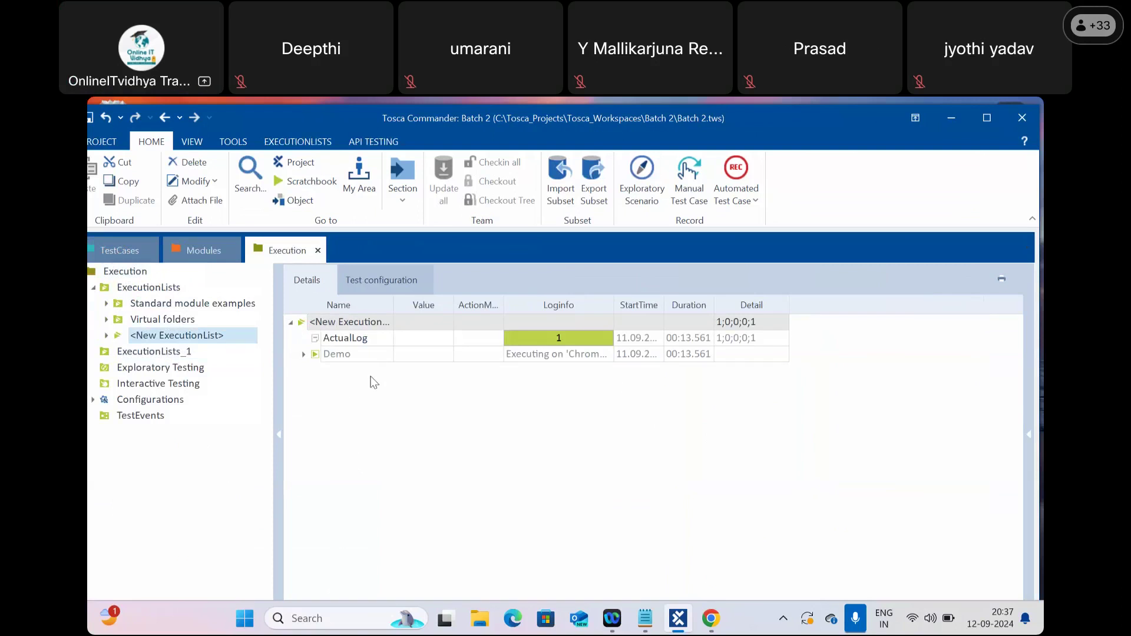
# Step: Run an application scan for the Demo modules folder with the Demo Web Shop browser window as the target
pyautogui.click(185, 254)
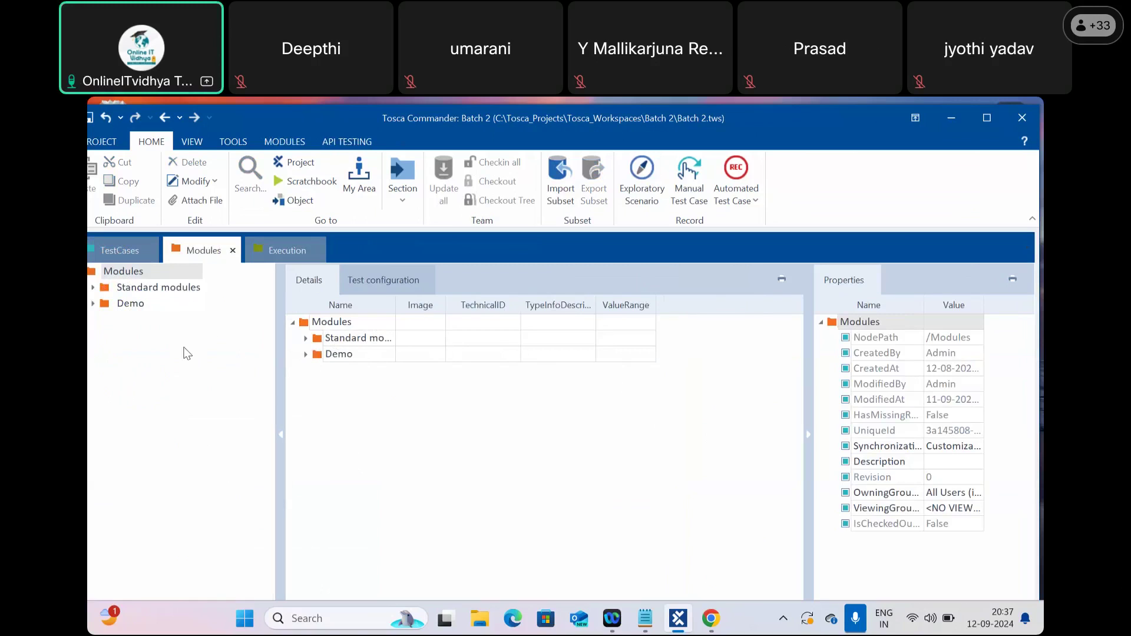
pyautogui.rightClick(122, 271)
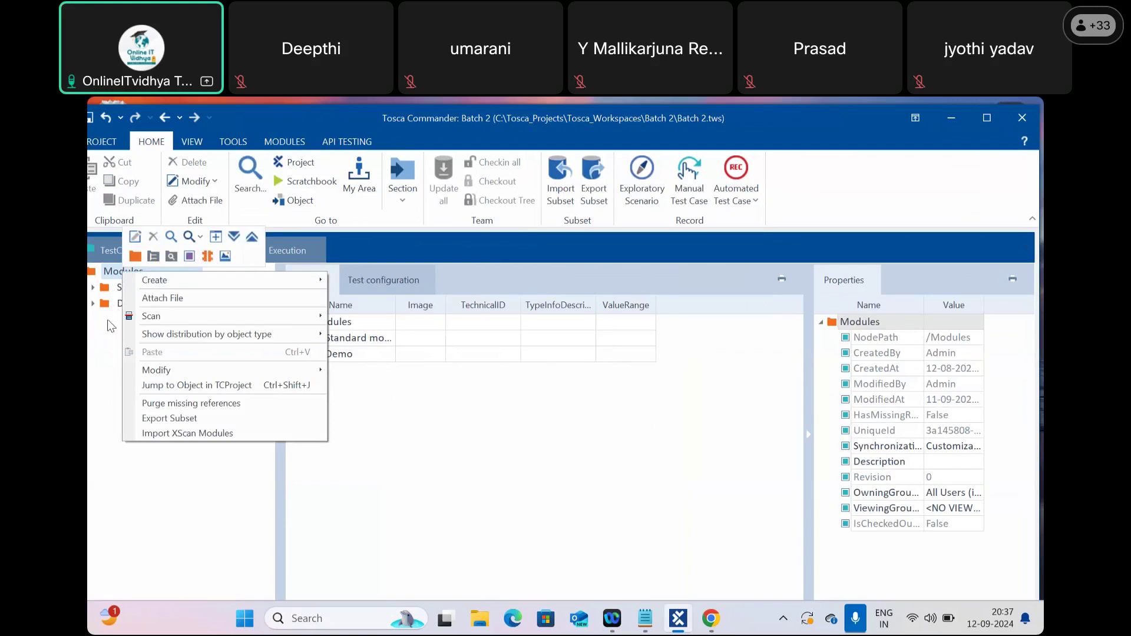
pyautogui.click(111, 321)
pyautogui.rightClick(120, 304)
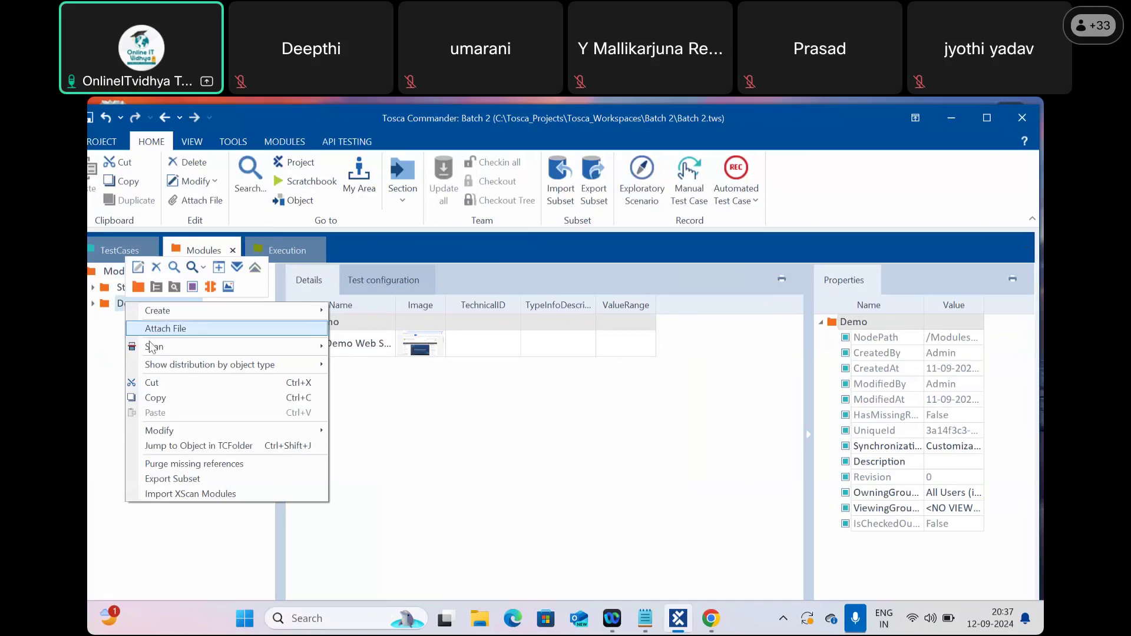
pyautogui.moveTo(155, 348)
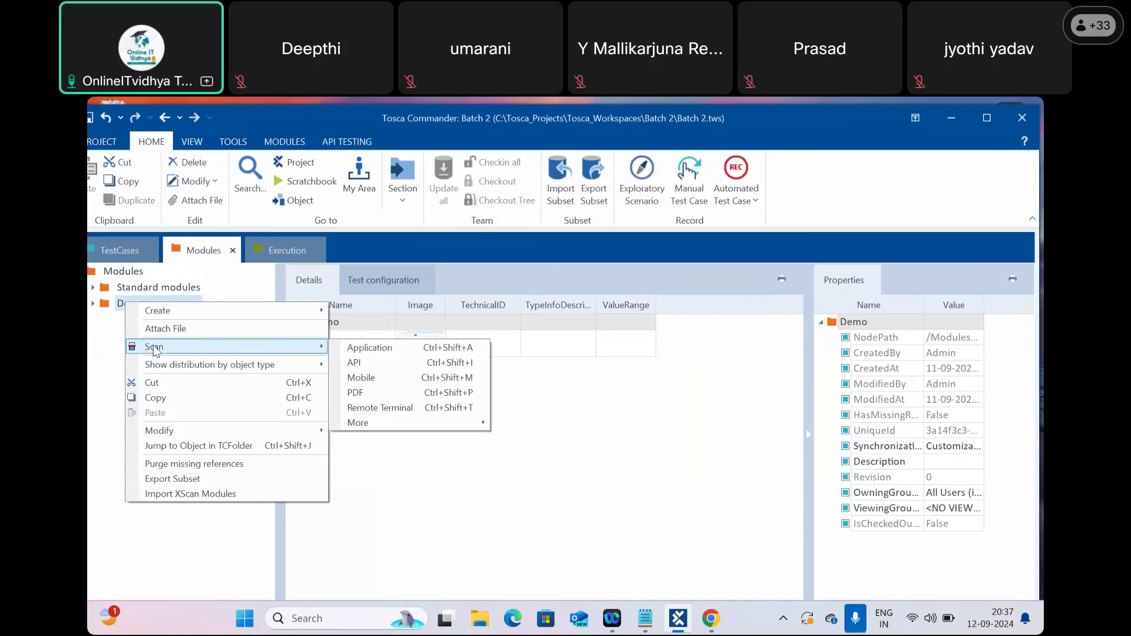
pyautogui.click(365, 346)
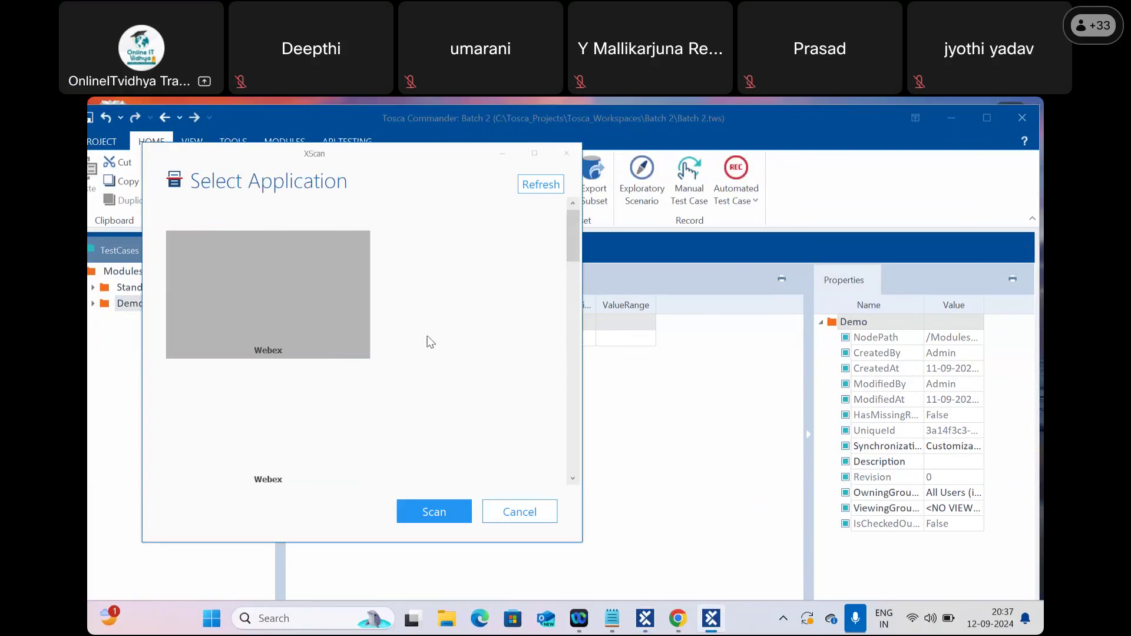
pyautogui.scroll(-1, 430, 342)
pyautogui.scroll(-3, 431, 342)
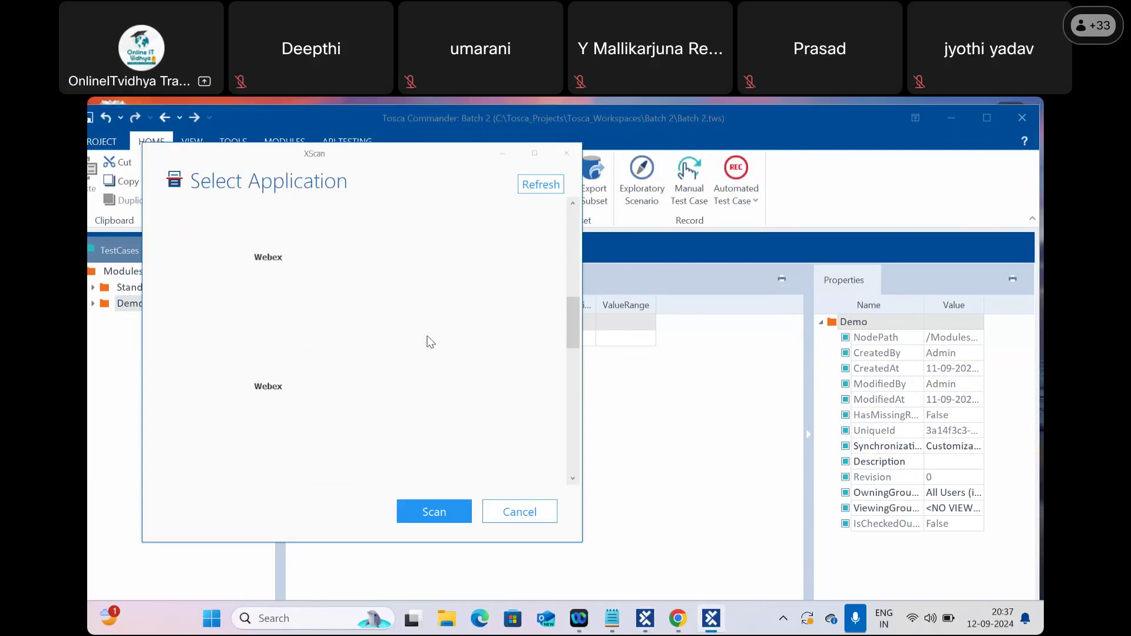
pyautogui.scroll(1, 353, 313)
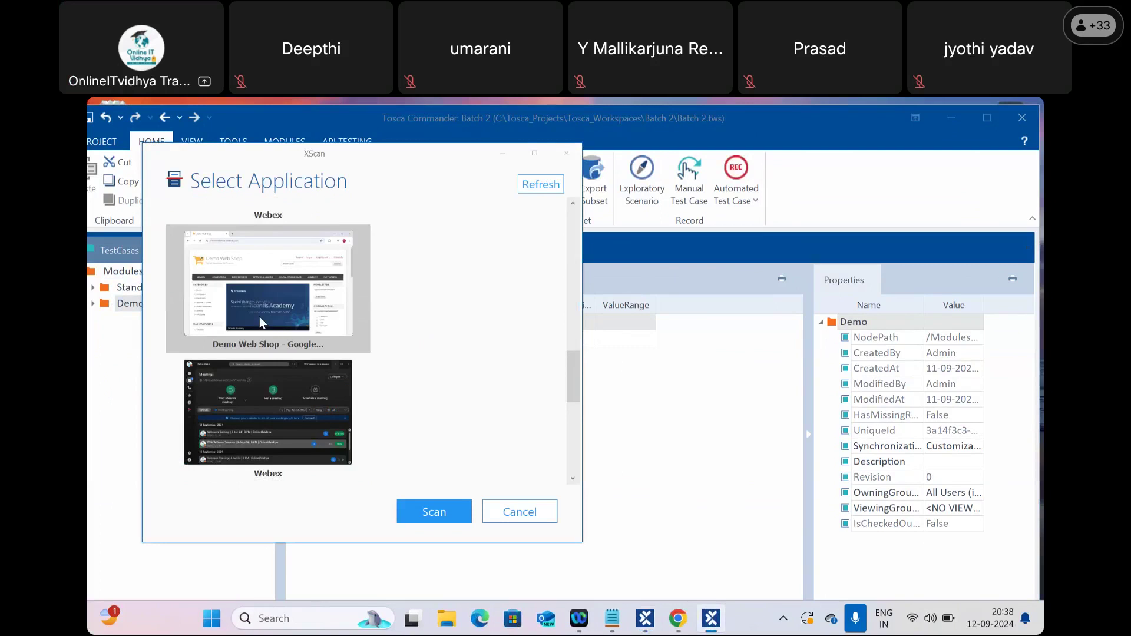
pyautogui.click(259, 316)
pyautogui.click(433, 511)
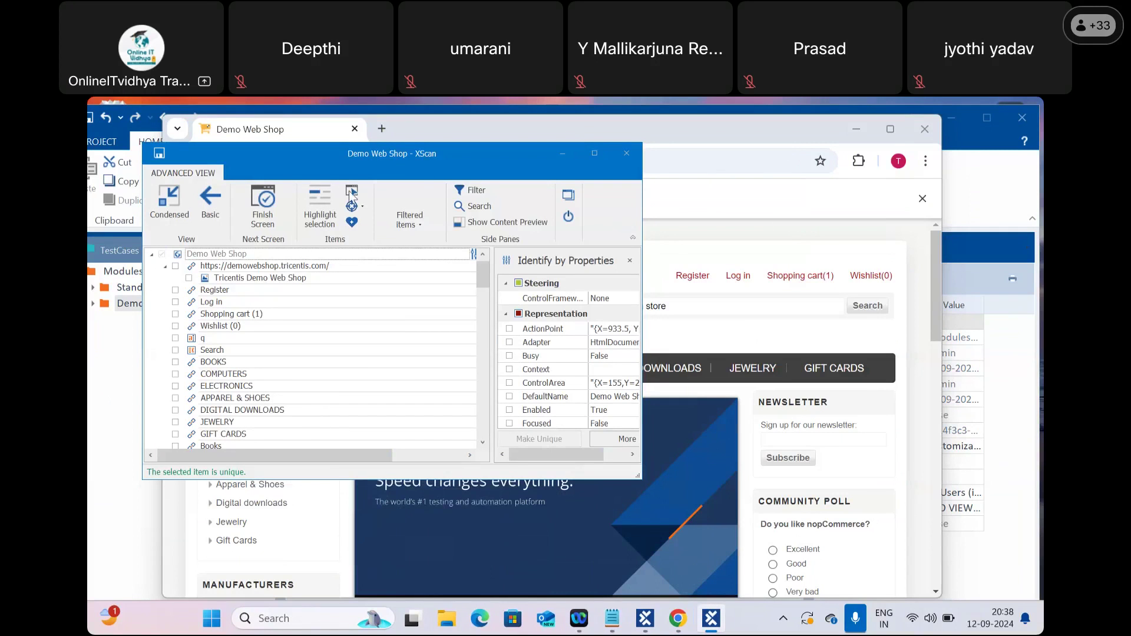
# Step: Move the XScan window clear of the page header and pick the Register link on the web page as a module item
pyautogui.moveTo(434, 154); pyautogui.dragTo(567, 385)
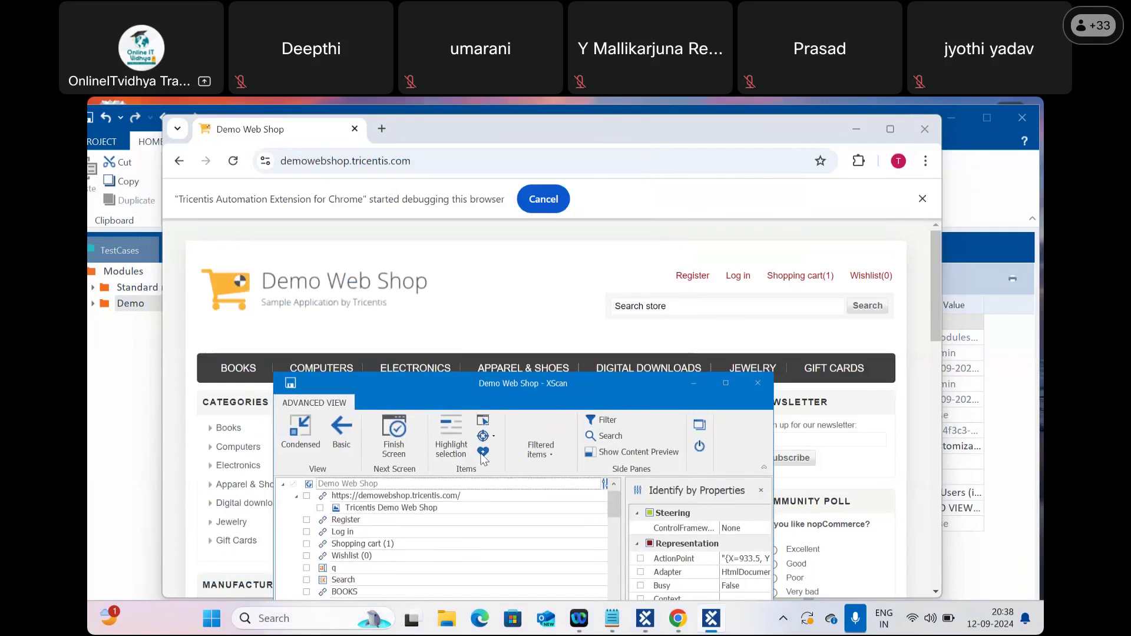
pyautogui.click(483, 419)
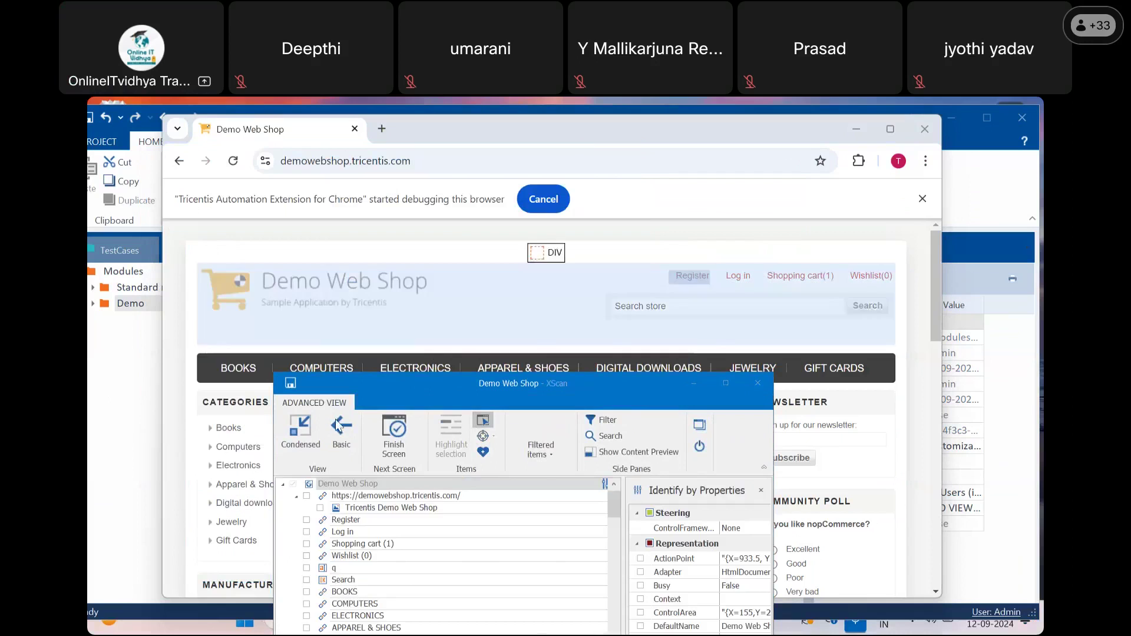
pyautogui.click(482, 420)
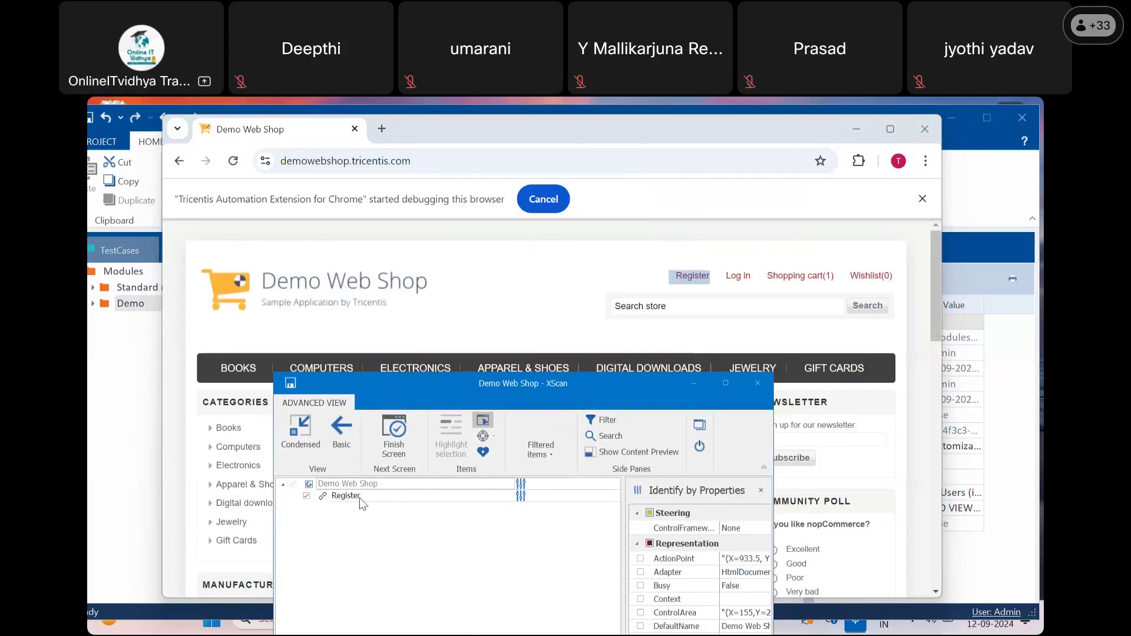
pyautogui.click(347, 496)
pyautogui.moveTo(467, 392); pyautogui.dragTo(476, 292)
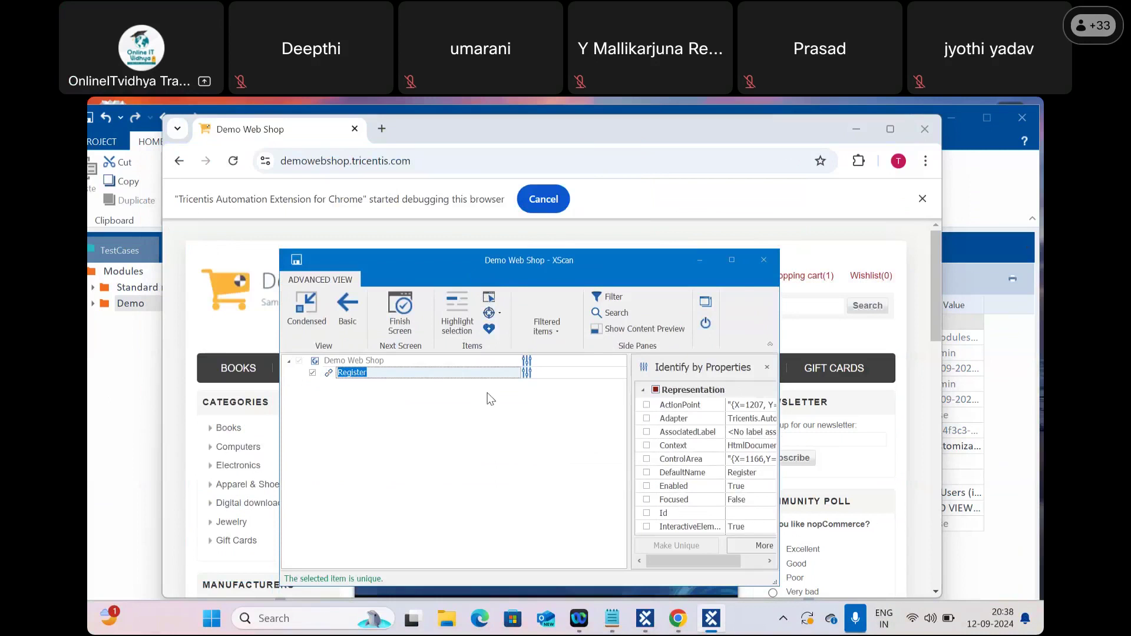
# Step: Maximize XScan, clear the InnerText identification property of the Register link, and widen the item list
pyautogui.click(731, 260)
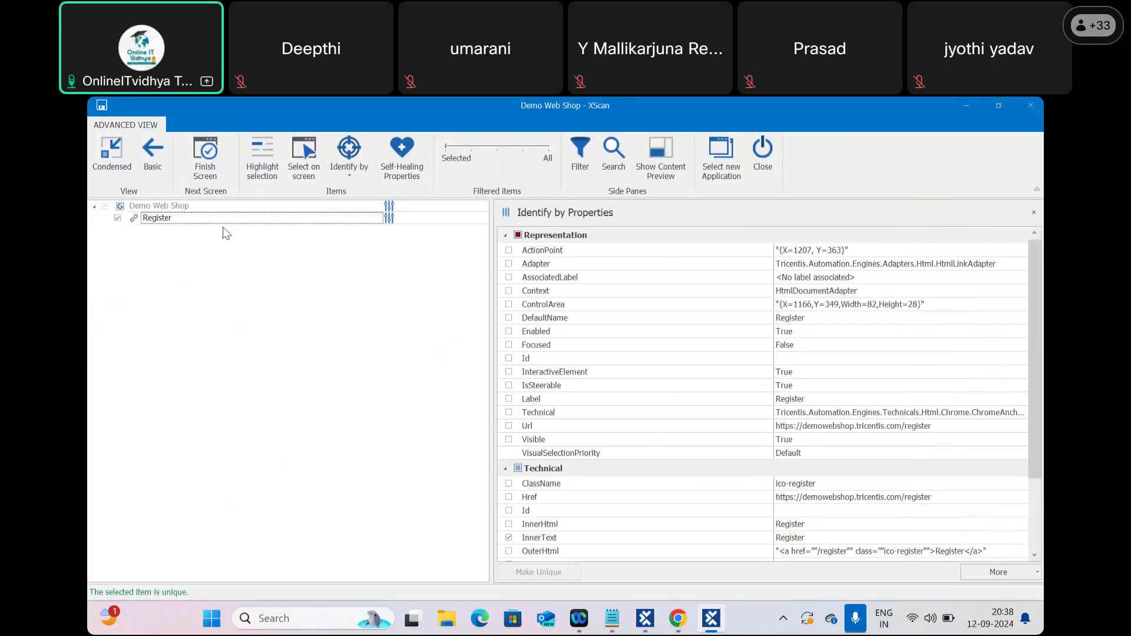
pyautogui.scroll(-1, 578, 465)
pyautogui.click(509, 494)
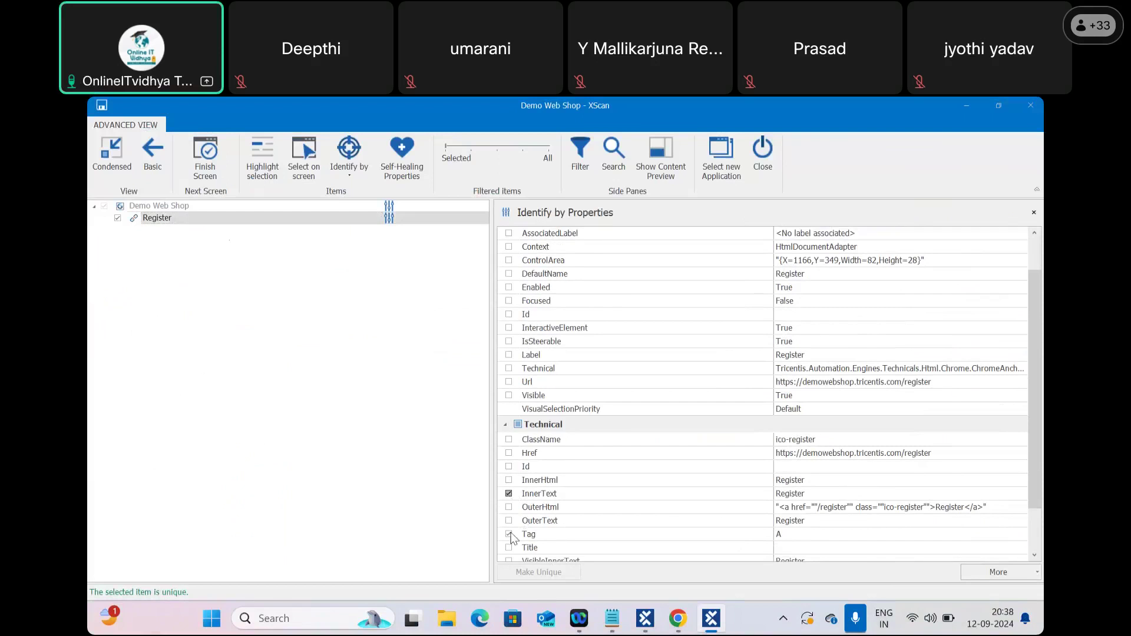
pyautogui.click(510, 494)
pyautogui.click(509, 494)
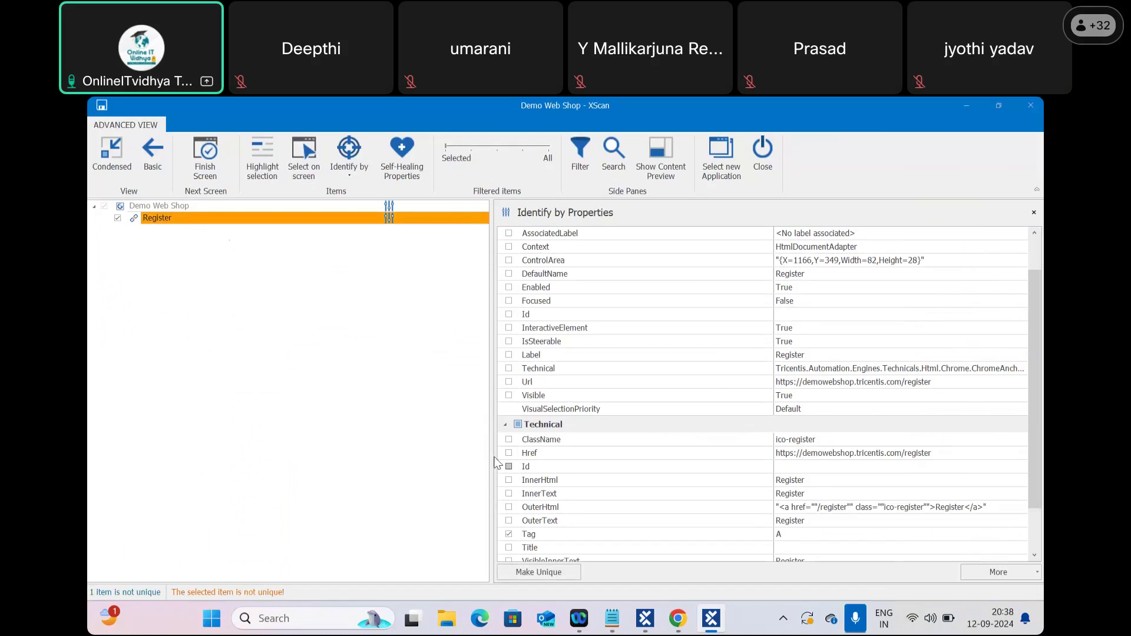
pyautogui.moveTo(492, 455); pyautogui.dragTo(639, 455)
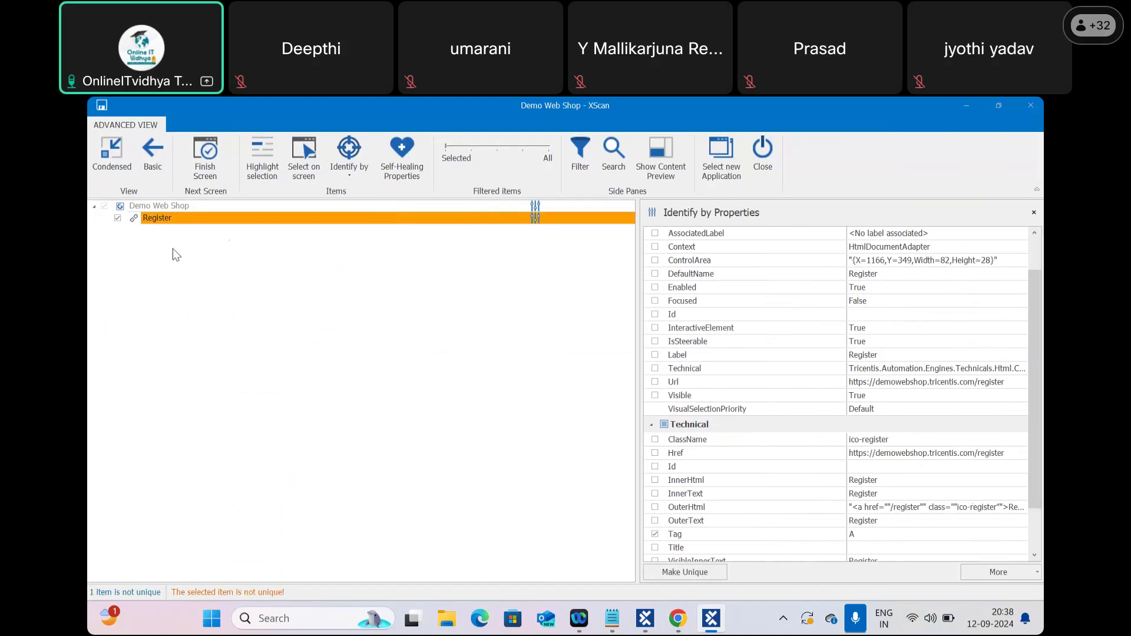
# Step: Save the scanned Demo Web Shop module, close XScan and return to Tosca Commander
pyautogui.click(102, 106)
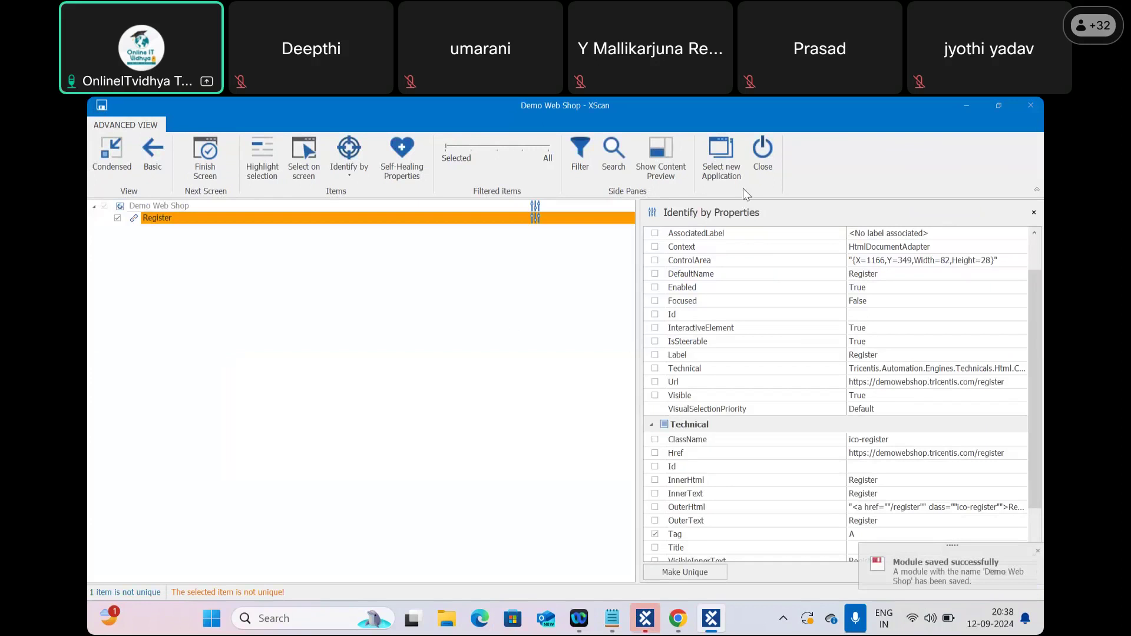
pyautogui.click(763, 160)
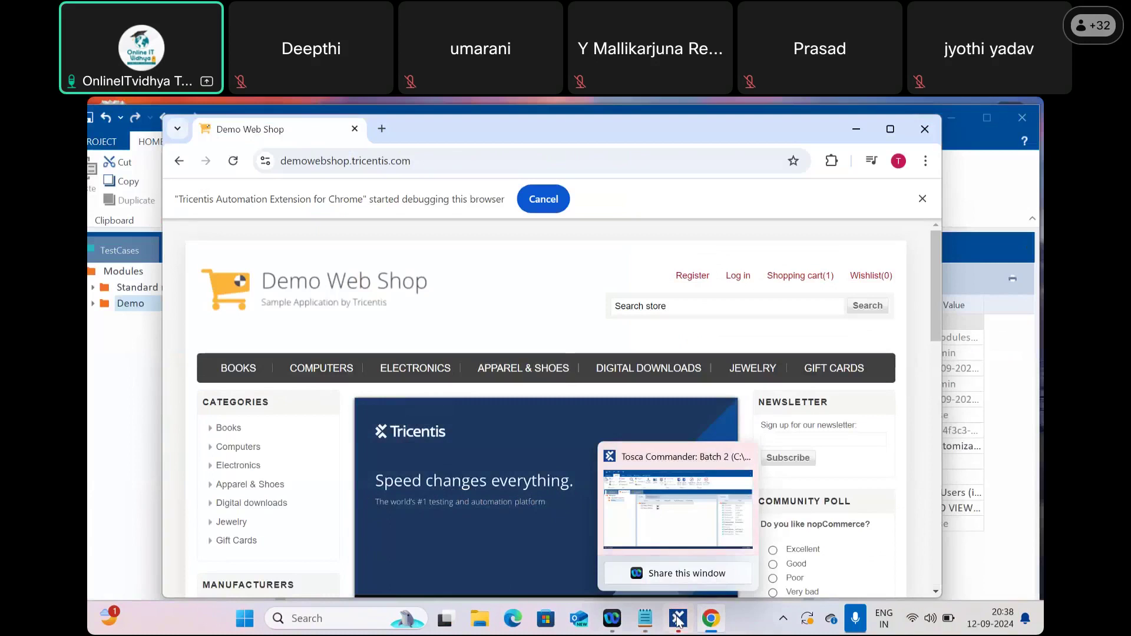
pyautogui.click(678, 619)
# Step: Expand the Demo folder and its newly scanned Demo Web Shop module, and view the Register link's properties in a wider Properties area
pyautogui.click(92, 304)
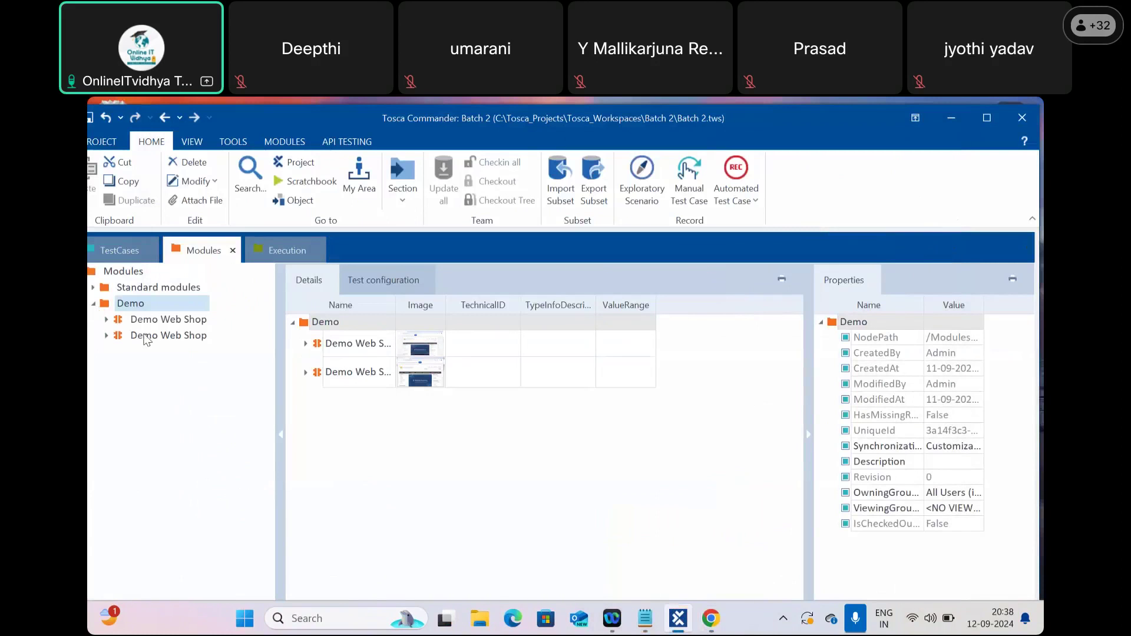
pyautogui.click(106, 335)
pyautogui.click(153, 371)
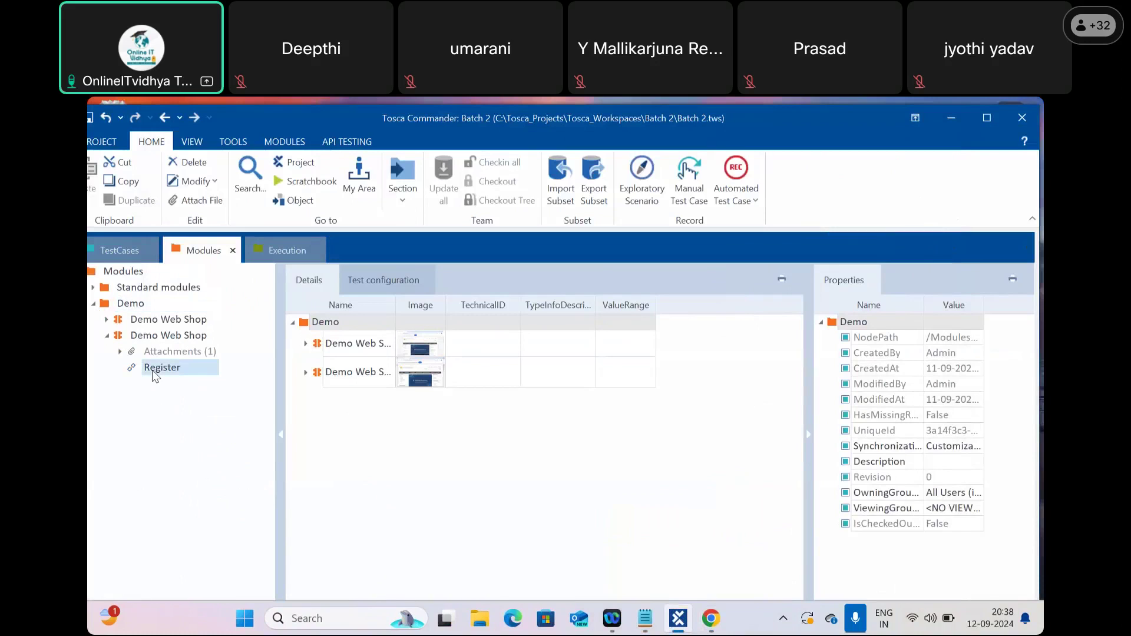
pyautogui.scroll(-1, 884, 465)
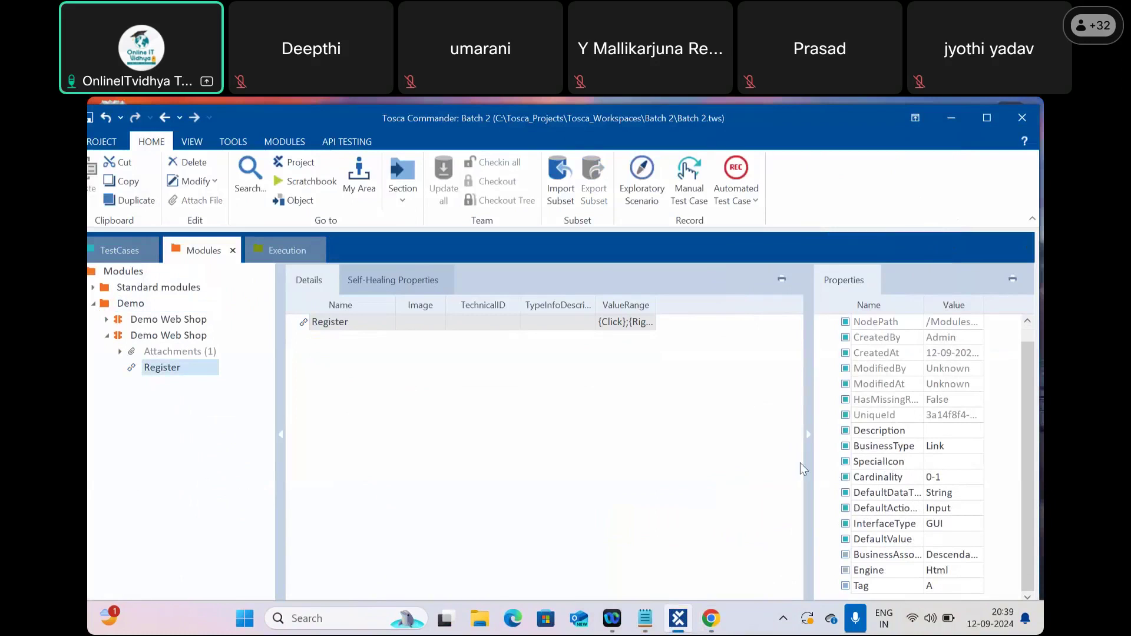
pyautogui.moveTo(808, 400); pyautogui.dragTo(650, 403)
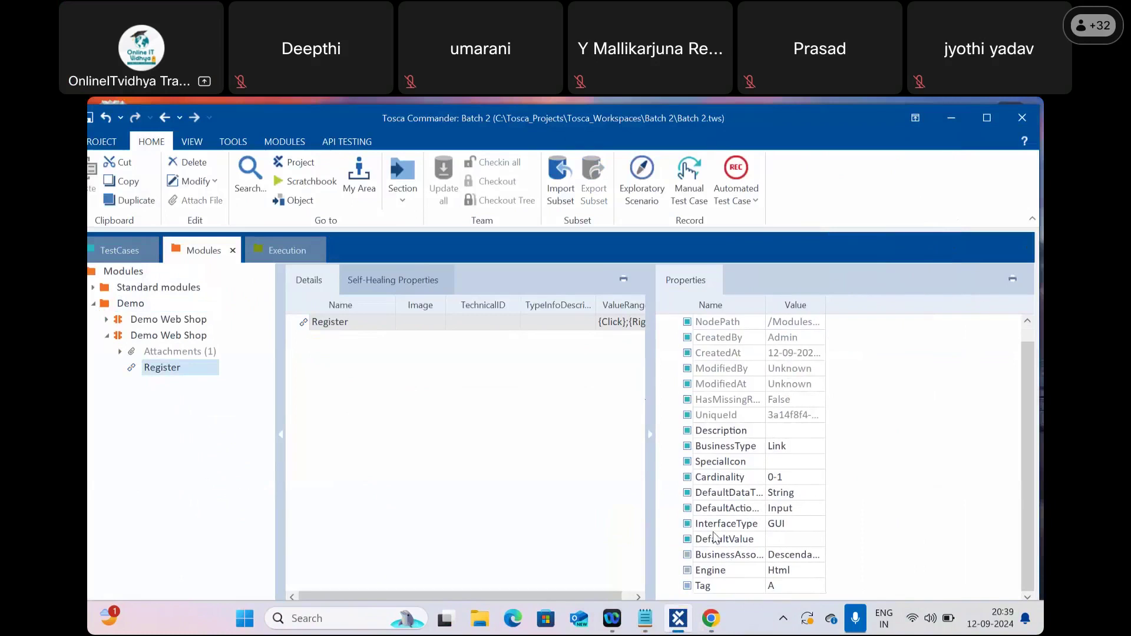
# Step: Compare the properties of the Register links in the two Demo Web Shop modules, and collapse both modules
pyautogui.click(107, 319)
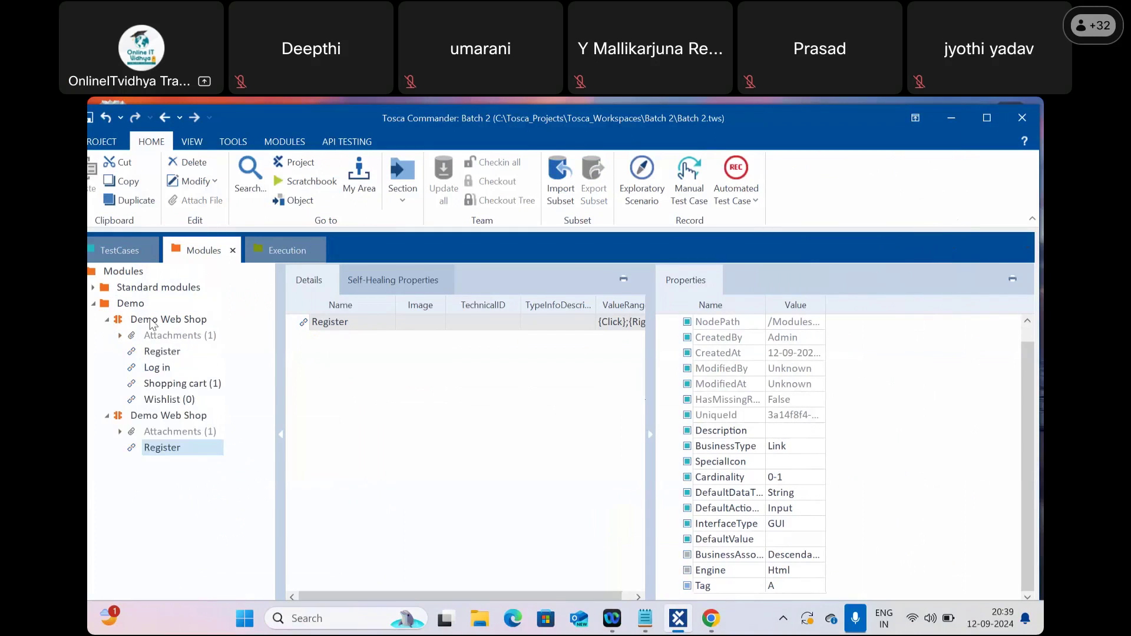
pyautogui.click(169, 324)
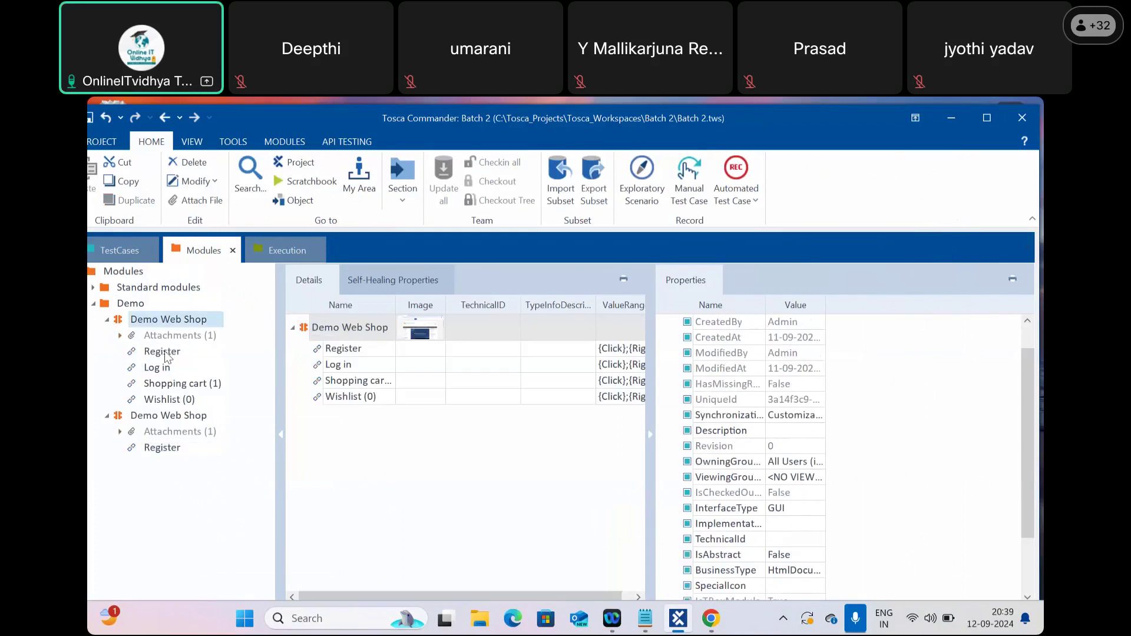
pyautogui.click(165, 354)
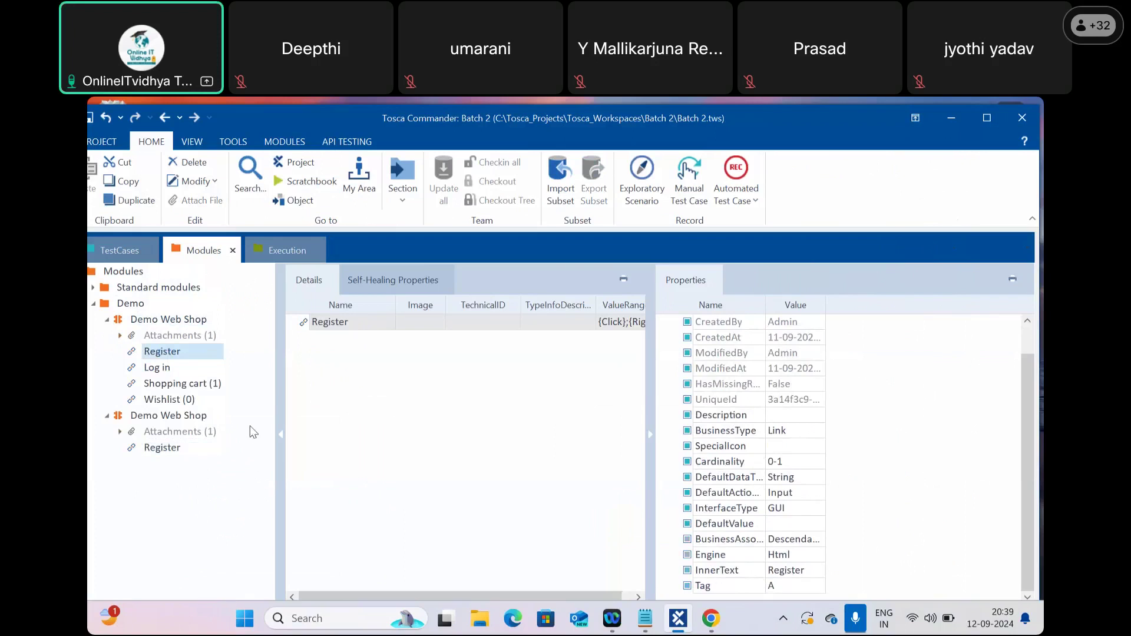
pyautogui.click(155, 447)
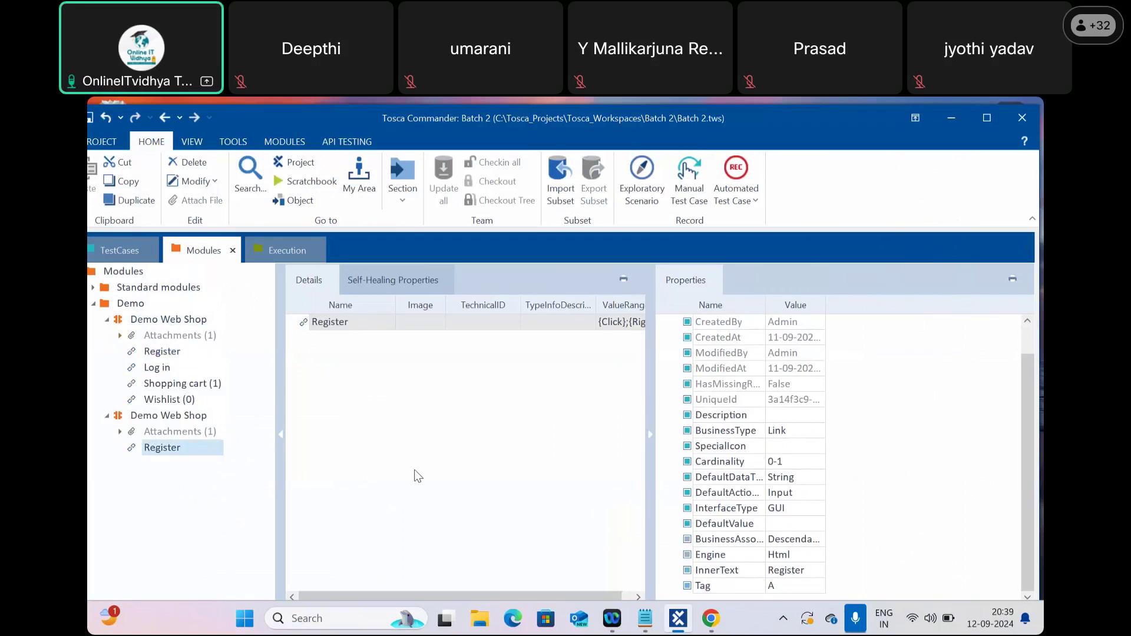
pyautogui.click(107, 319)
pyautogui.click(106, 335)
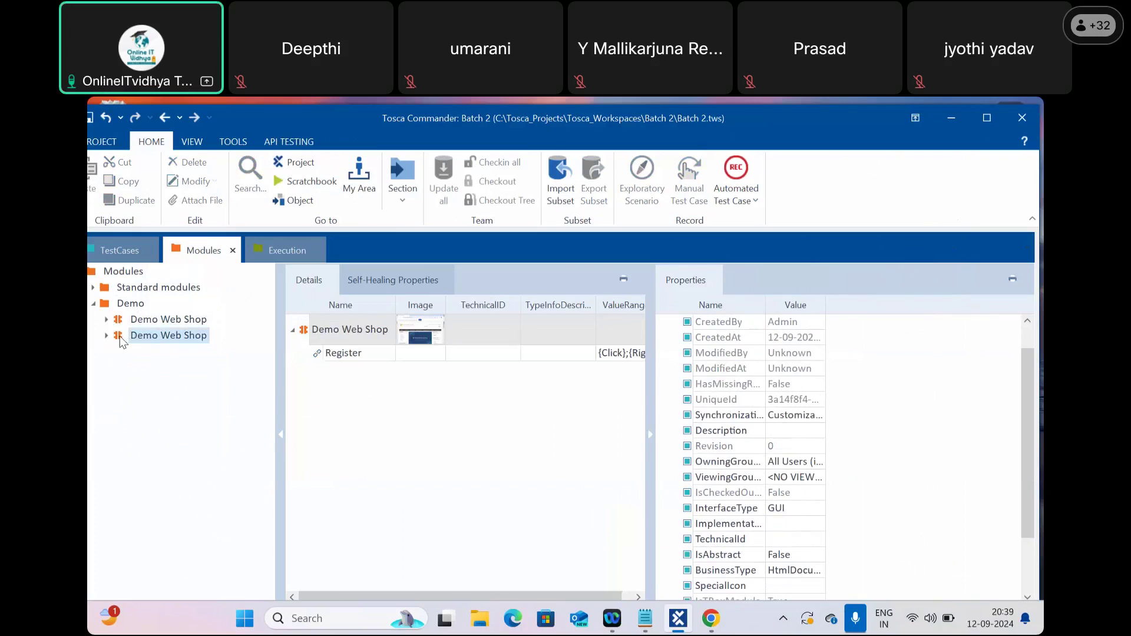
# Step: Create a test case from the second Demo Web Shop module in the Sample Test case folder and name it Failure
pyautogui.moveTo(120, 338)
pyautogui.mouseDown()
pyautogui.moveTo(115, 254)
pyautogui.moveTo(124, 320)
pyautogui.mouseUp()
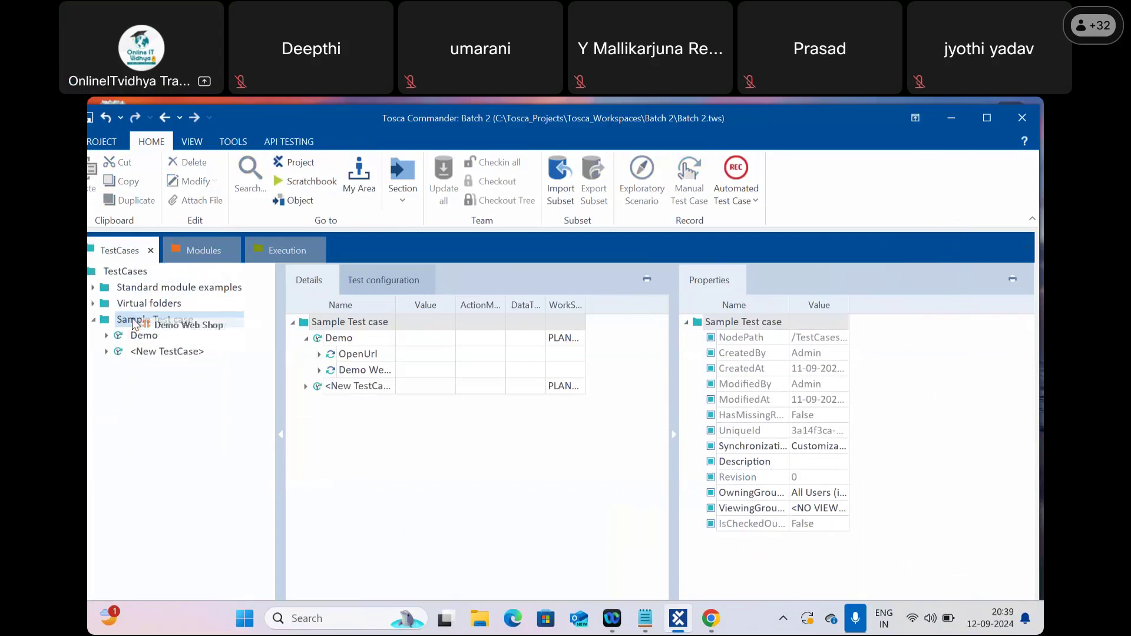
pyautogui.click(174, 352)
pyautogui.click(175, 352)
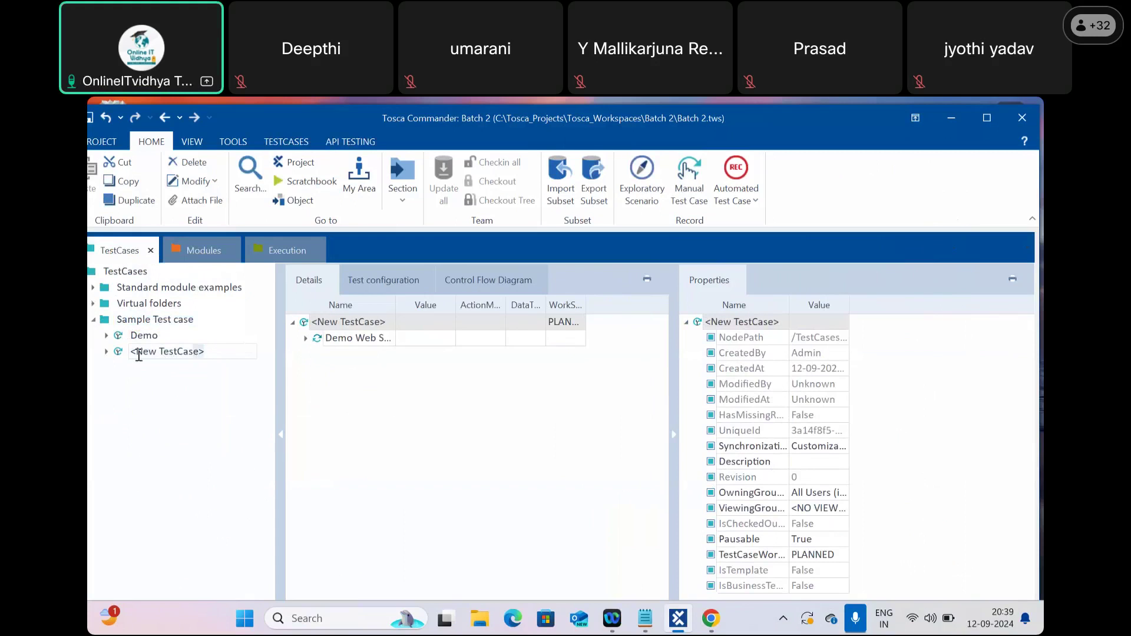
pyautogui.moveTo(139, 354); pyautogui.dragTo(131, 356)
pyautogui.press('BackSpace')
pyautogui.write('F')
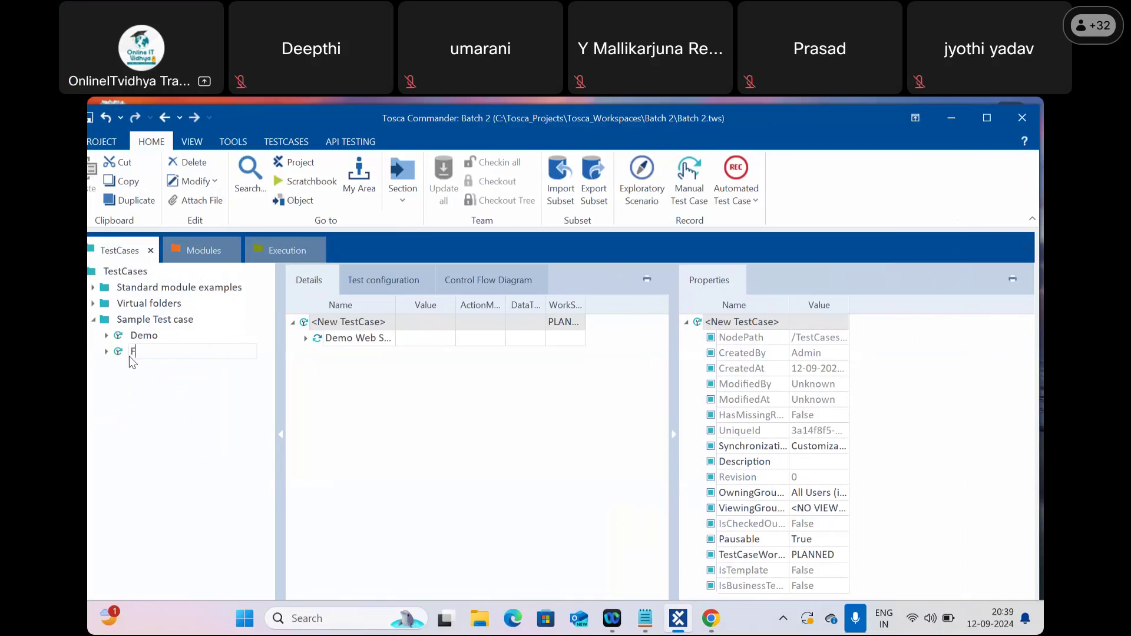
pyautogui.write('ai')
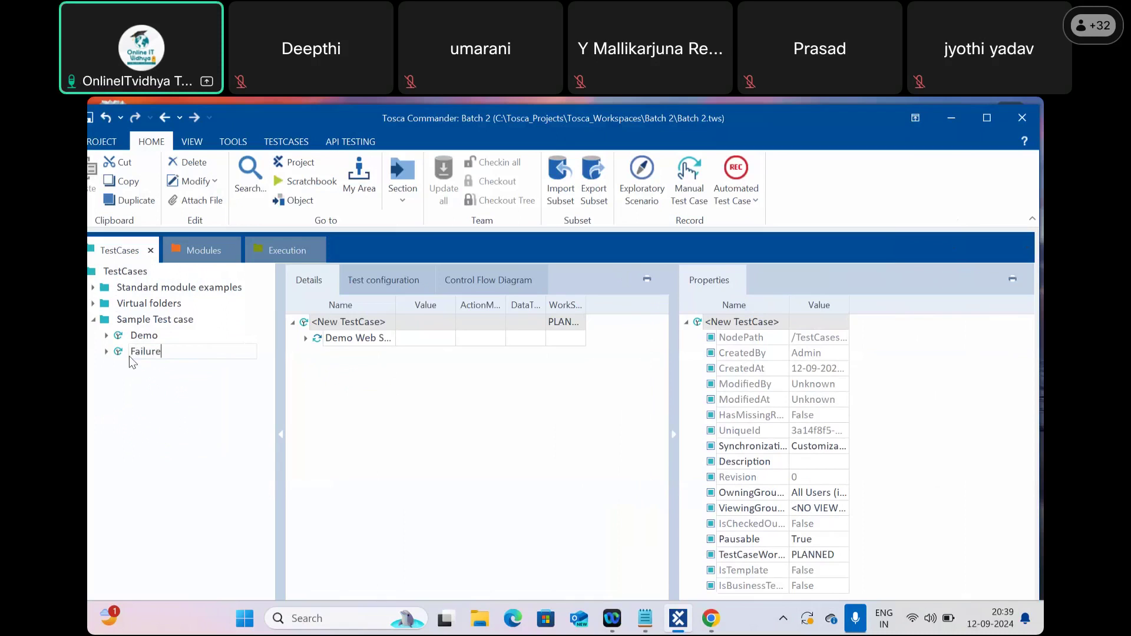
pyautogui.write('lure')
pyautogui.press('Return')
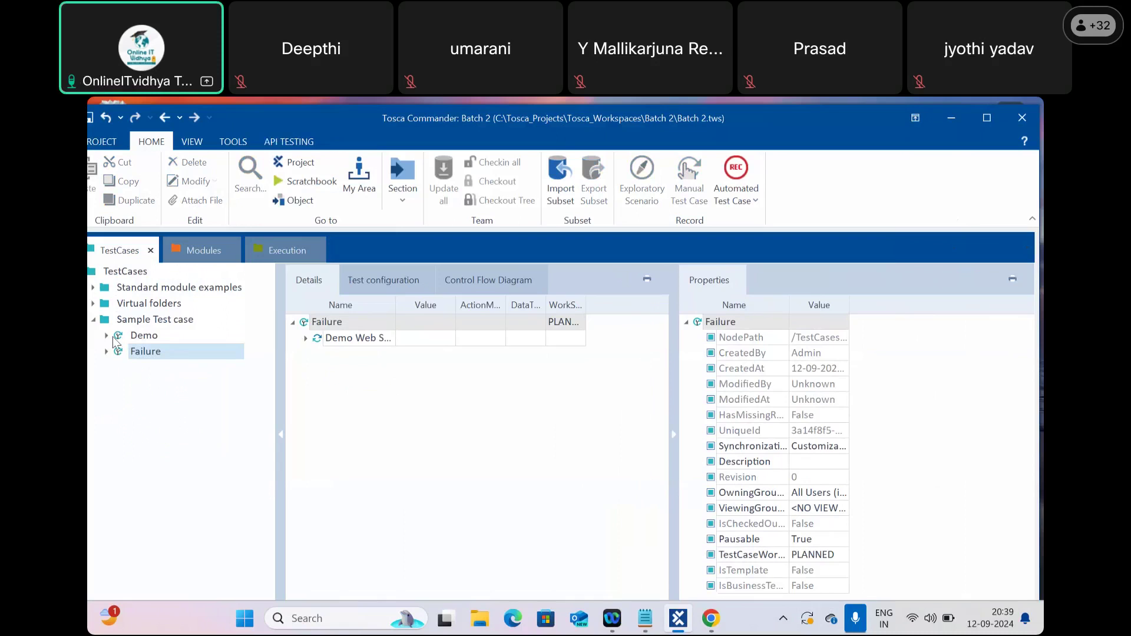
# Step: Copy the OpenUrl step from the Demo test case into Failure and place it before the Demo Web Shop step
pyautogui.rightClick(341, 328)
pyautogui.press('Escape')
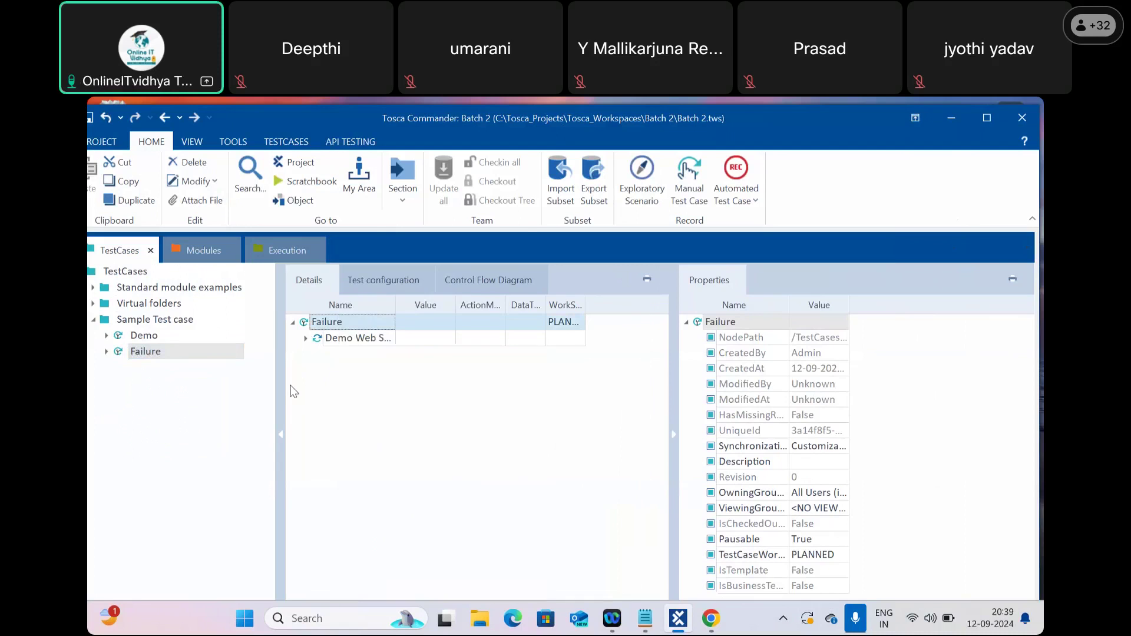
pyautogui.click(106, 336)
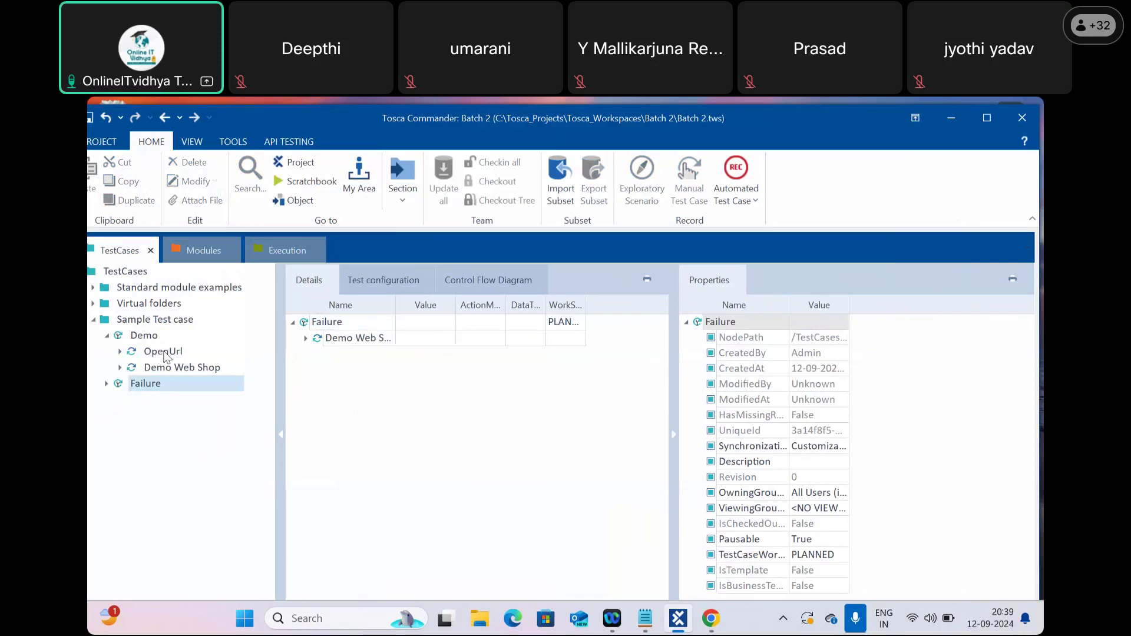
pyautogui.rightClick(164, 351)
pyautogui.click(195, 459)
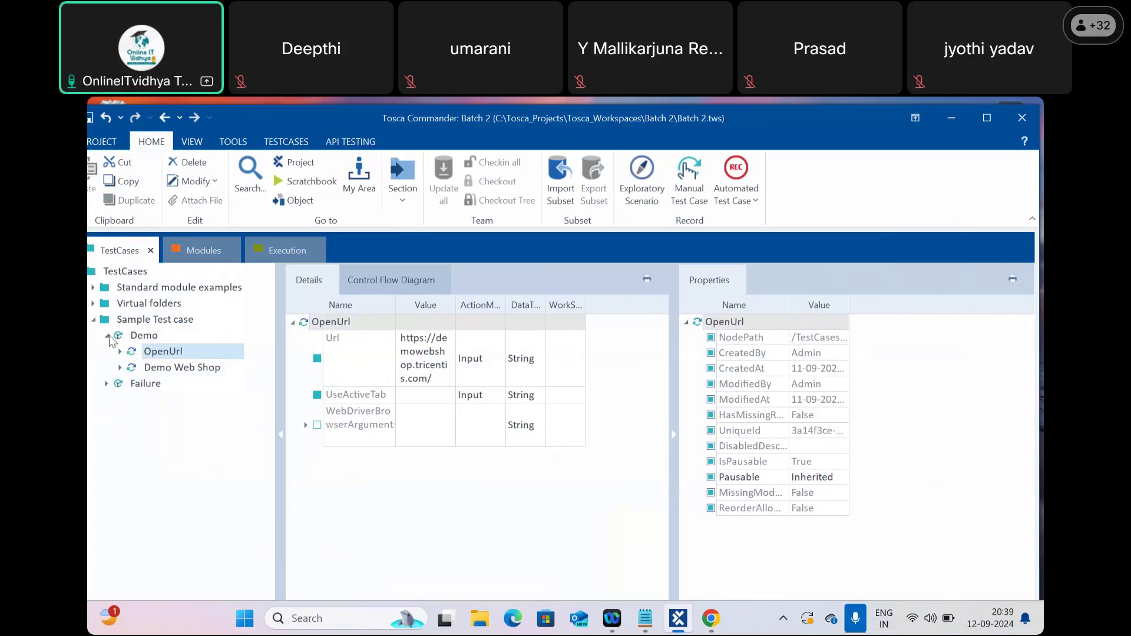
pyautogui.click(107, 336)
pyautogui.click(154, 352)
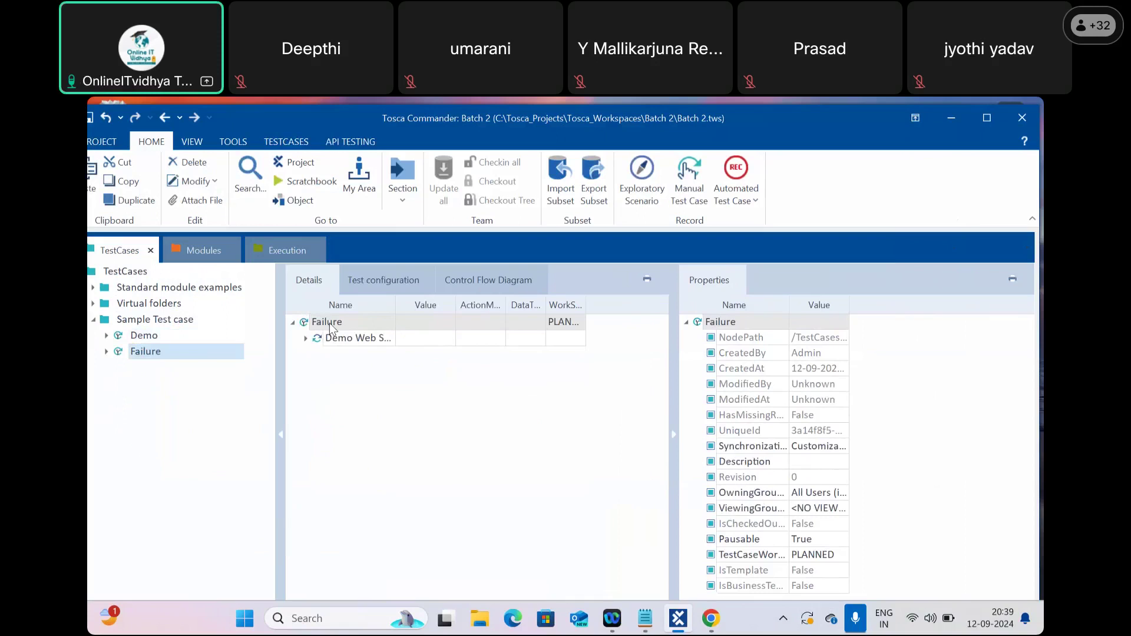
pyautogui.rightClick(328, 322)
pyautogui.click(360, 452)
pyautogui.moveTo(318, 357); pyautogui.dragTo(323, 340)
# Step: Rename the Demo Web Shop step in the Failure test case to "click on register"
pyautogui.click(365, 354)
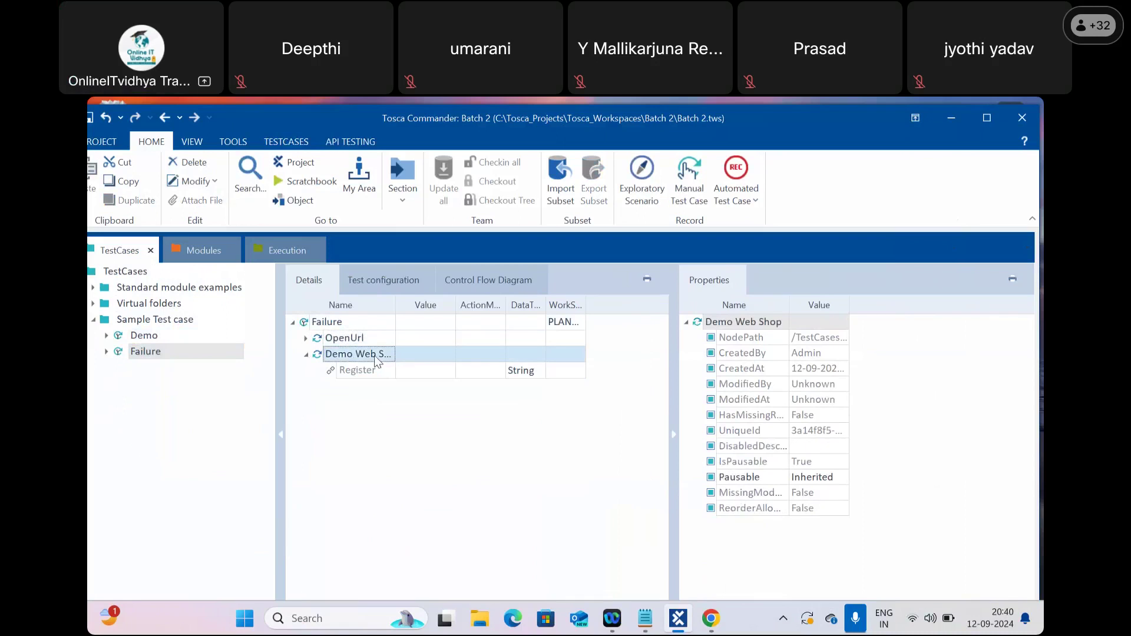
pyautogui.click(373, 354)
pyautogui.hotkey('ctrl', 'a')
pyautogui.press('BackSpace')
pyautogui.write('click on register')
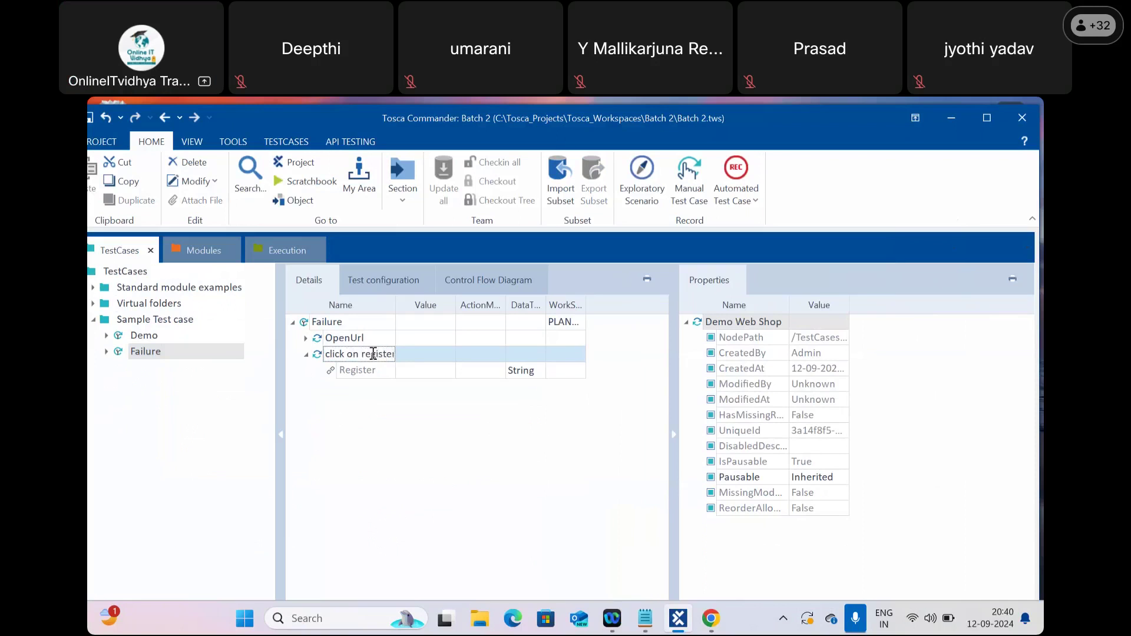
# Step: Set the value of the Register link to {Click} and widen the Name column to show the full step names
pyautogui.click(405, 370)
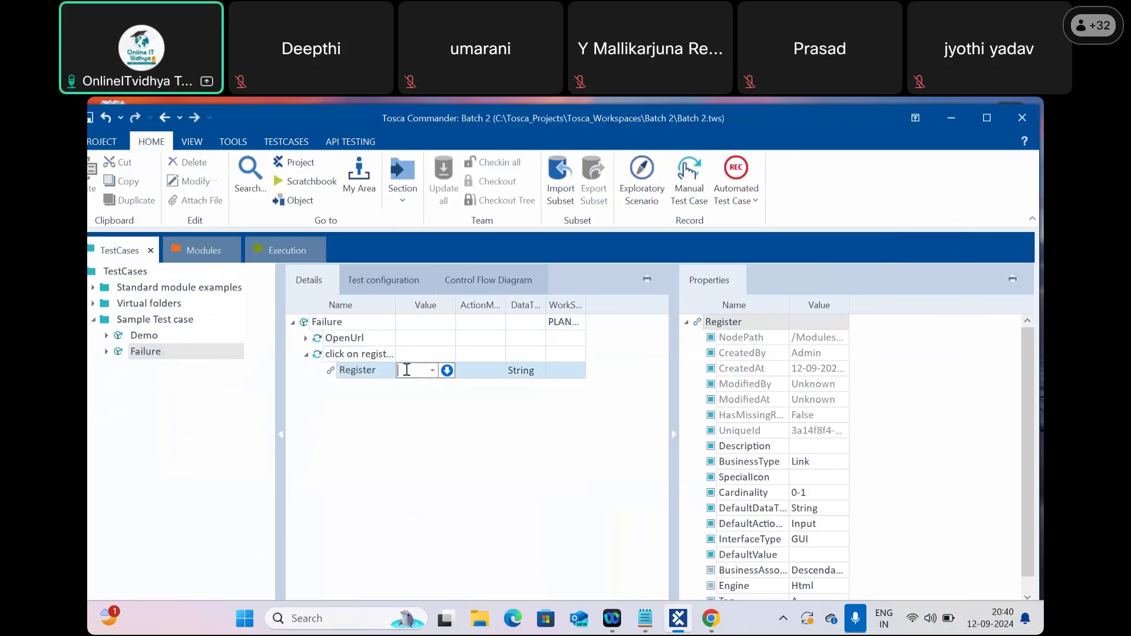
pyautogui.write('{Click}')
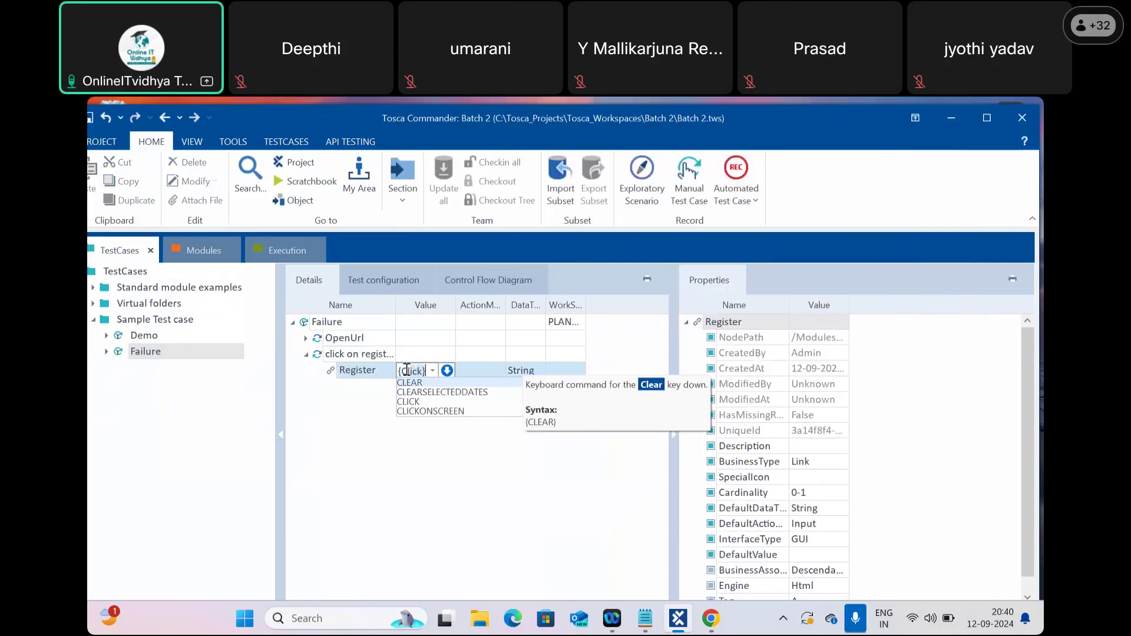
pyautogui.press('Escape')
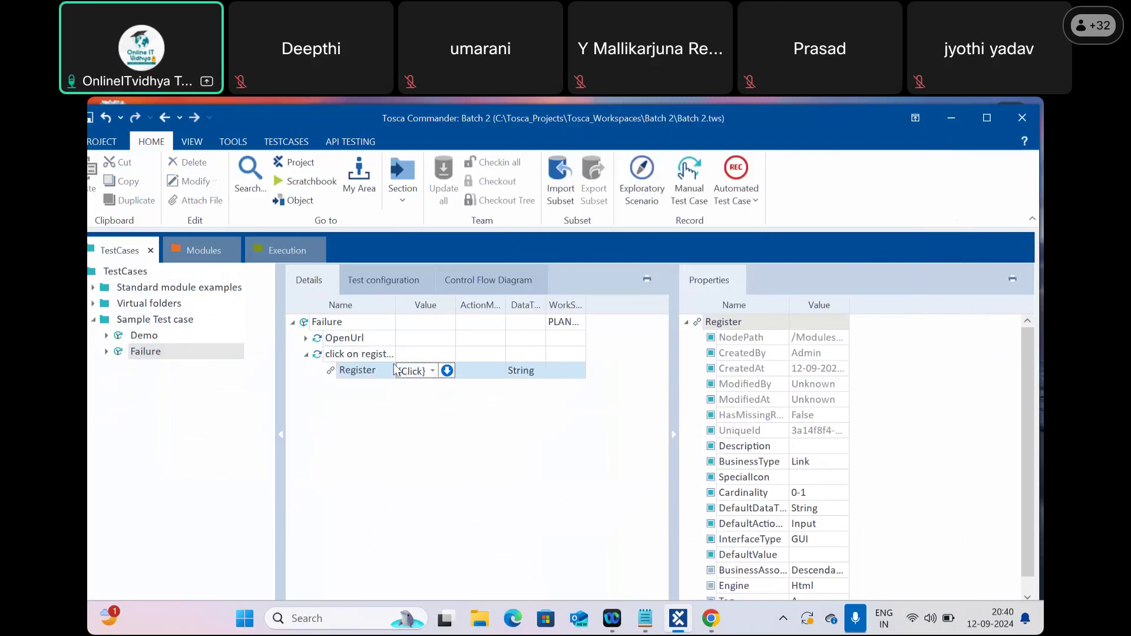
pyautogui.press('Return')
pyautogui.moveTo(394, 305); pyautogui.dragTo(469, 305)
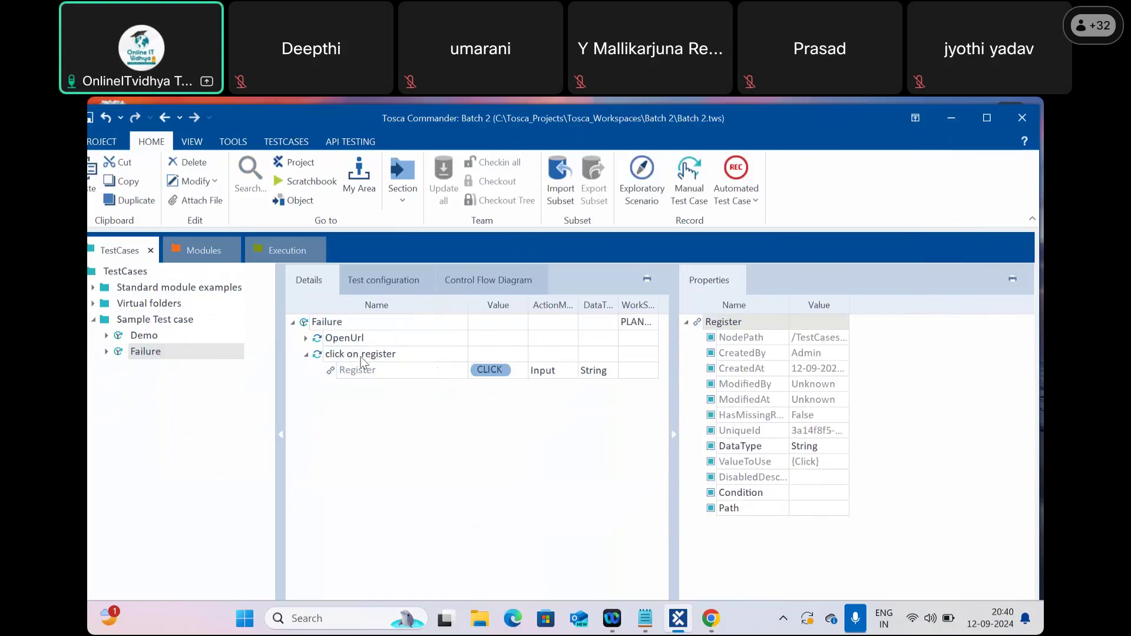
# Step: Review the Register action inside the "click on register" step, leaving the step collapsed
pyautogui.click(306, 354)
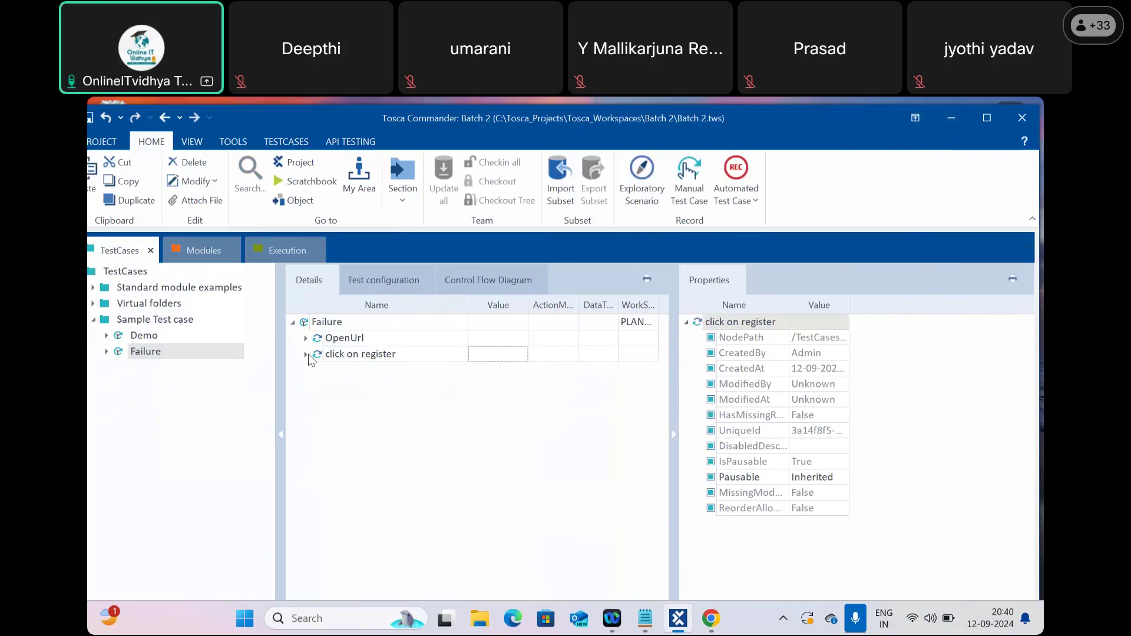
pyautogui.click(306, 354)
pyautogui.click(306, 354)
pyautogui.click(306, 354)
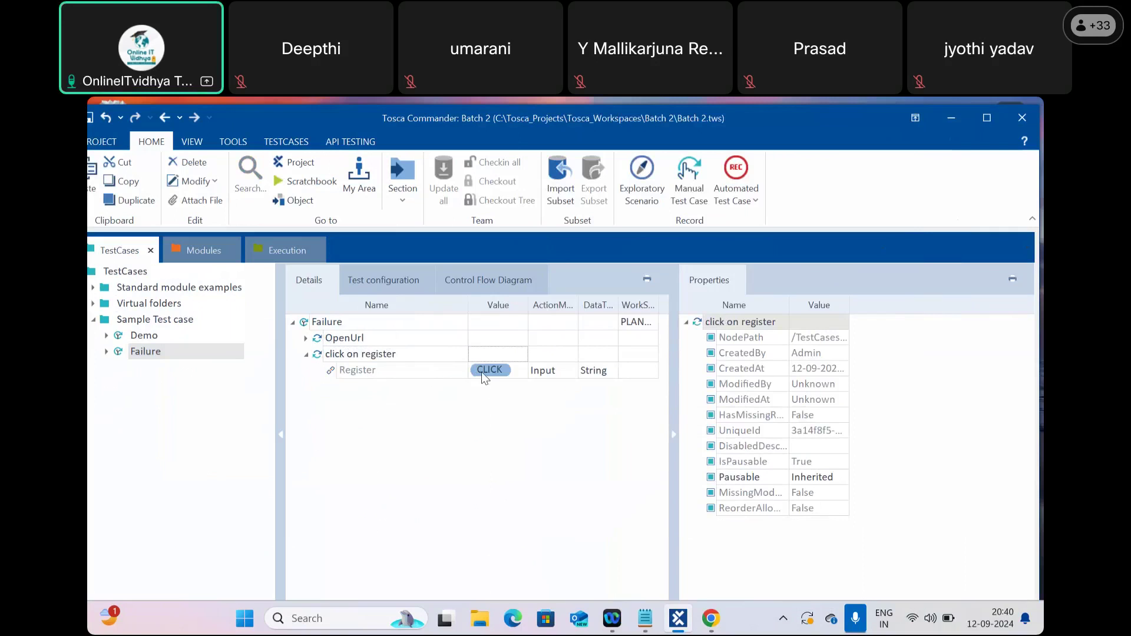
pyautogui.click(306, 354)
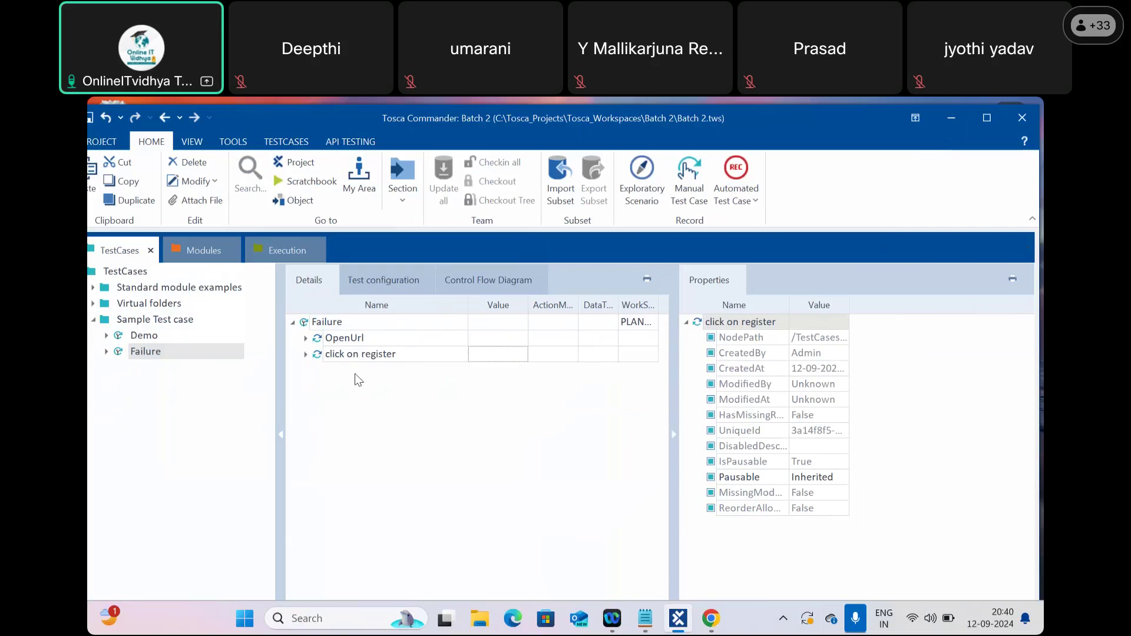
pyautogui.click(305, 354)
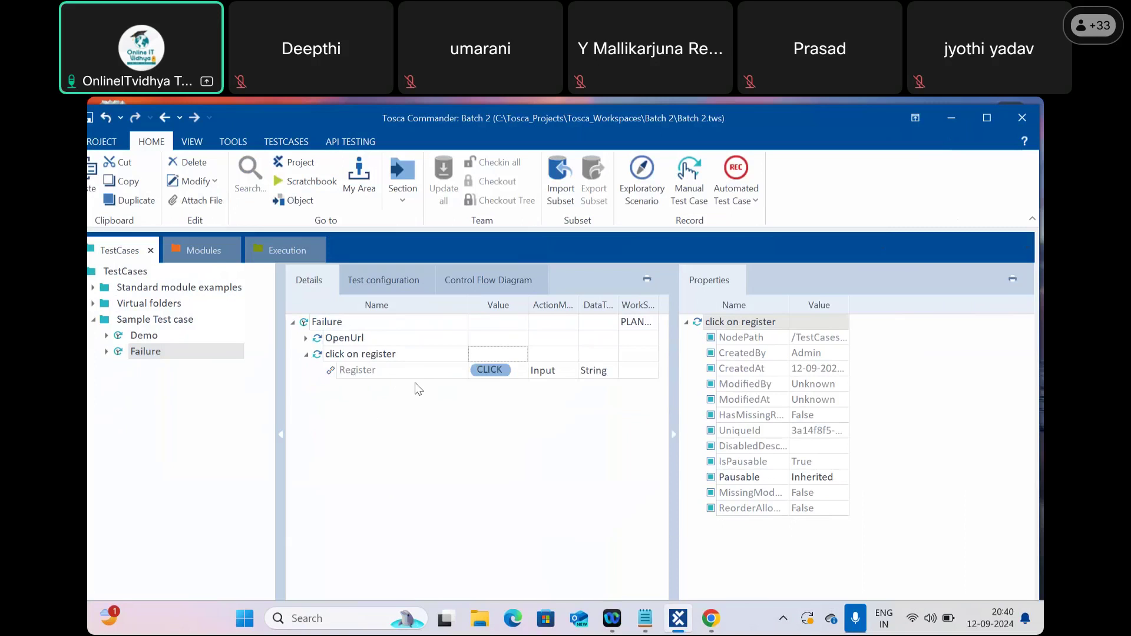
pyautogui.click(305, 354)
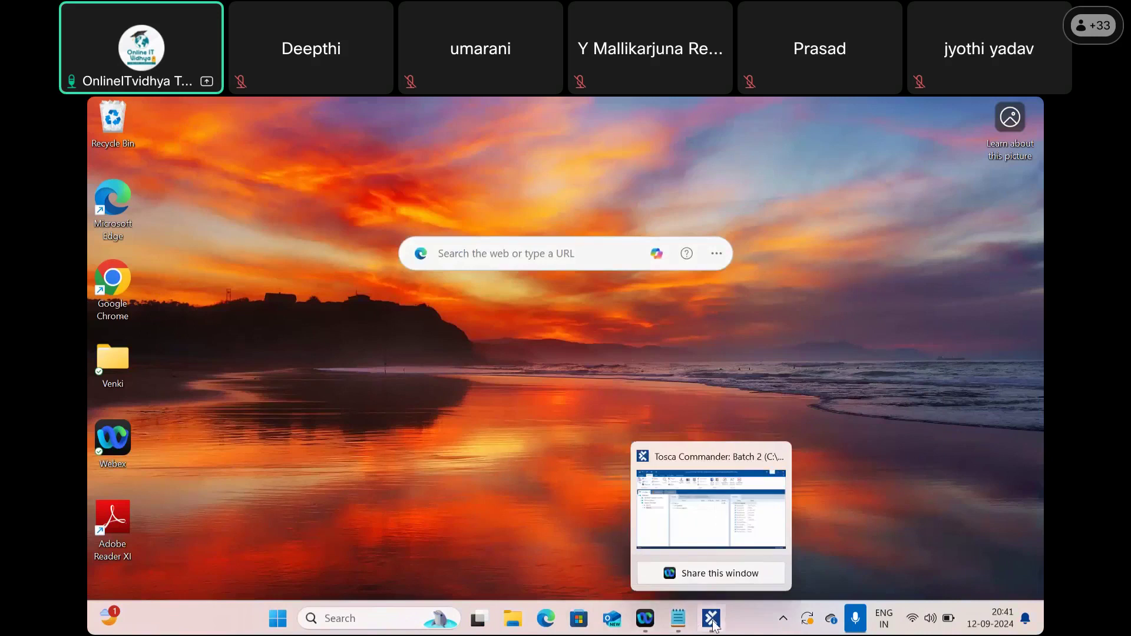
# Step: Switch back to Tosca Commander, add the Failure test case to ExecutionLists as a new execution list, and open that list
pyautogui.click(713, 620)
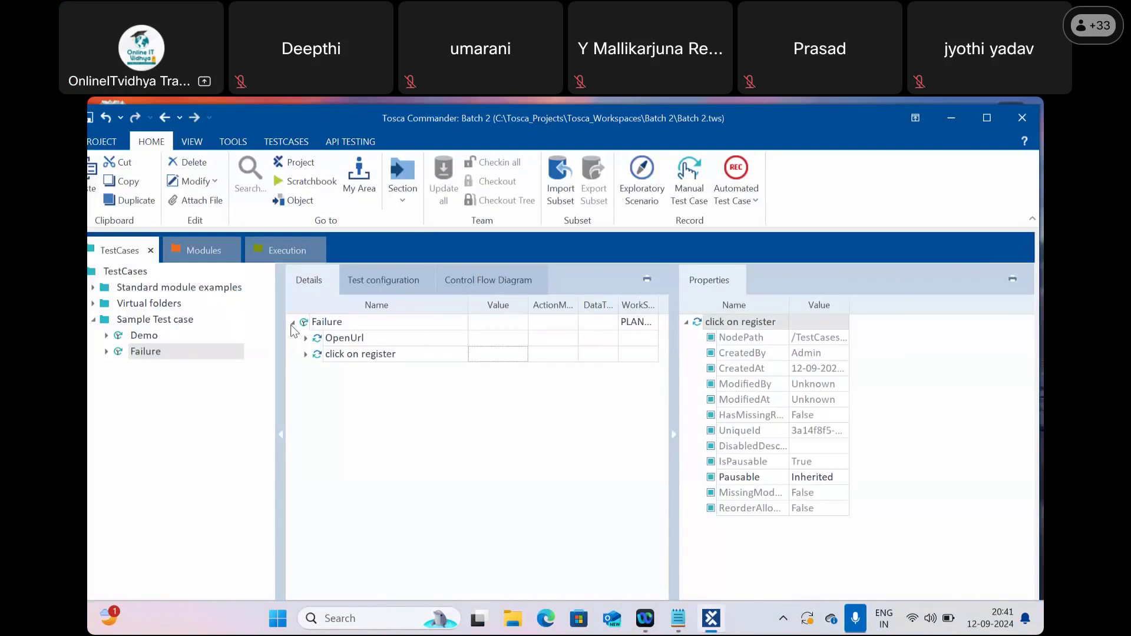
pyautogui.moveTo(302, 321); pyautogui.dragTo(165, 288)
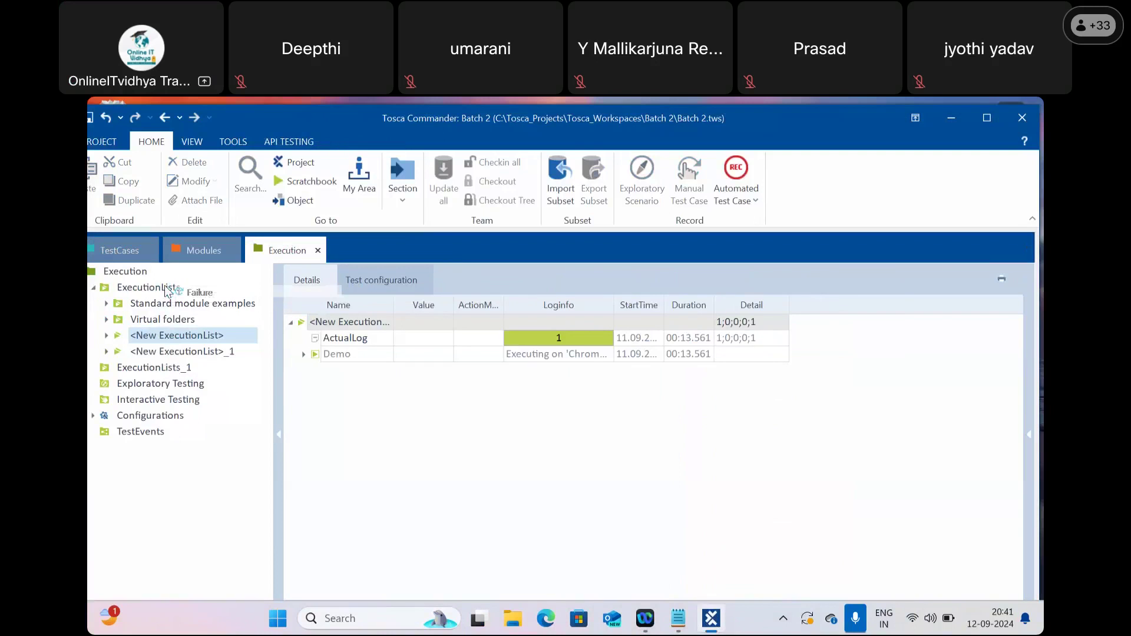
pyautogui.click(188, 352)
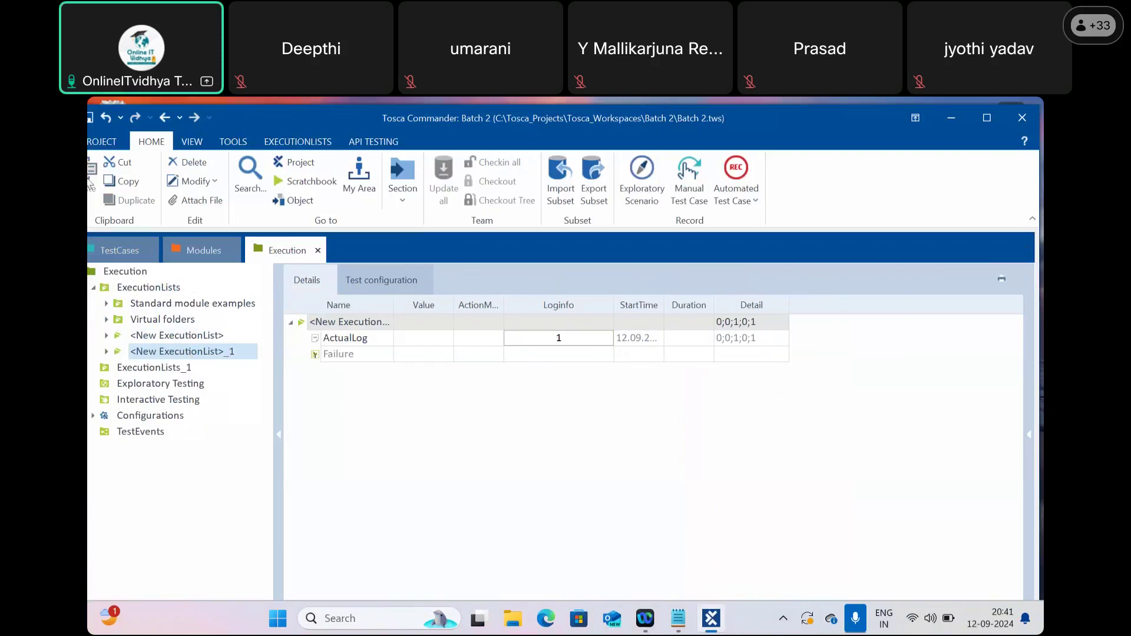
# Step: Reposition the window and run the new execution list containing the Failure test case
pyautogui.moveTo(815, 118); pyautogui.dragTo(824, 109)
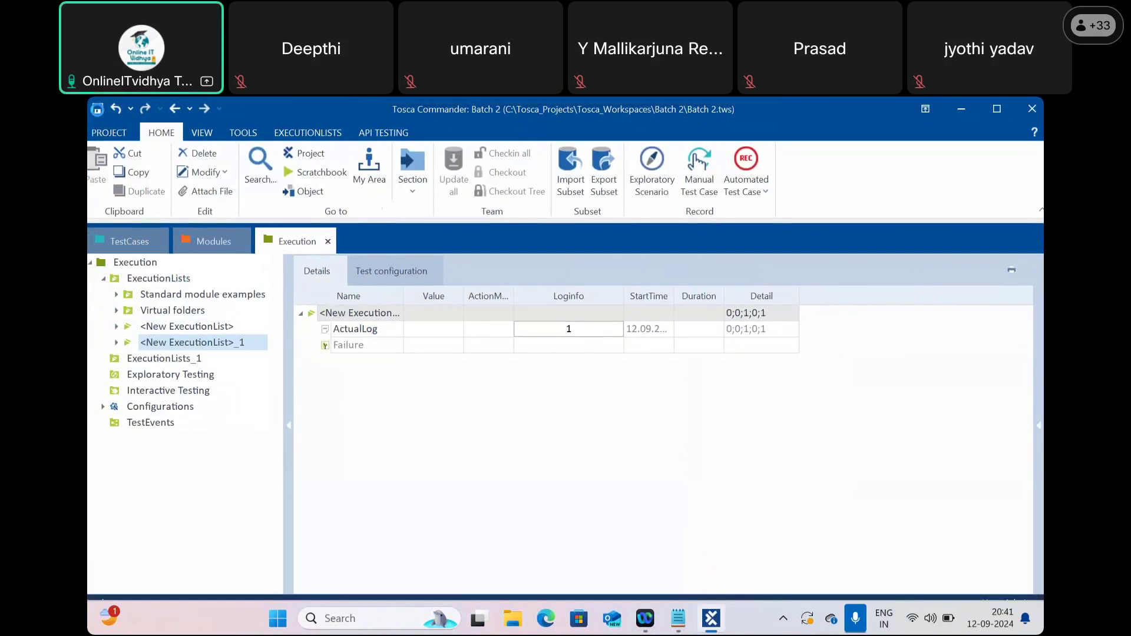
pyautogui.rightClick(356, 316)
pyautogui.click(384, 418)
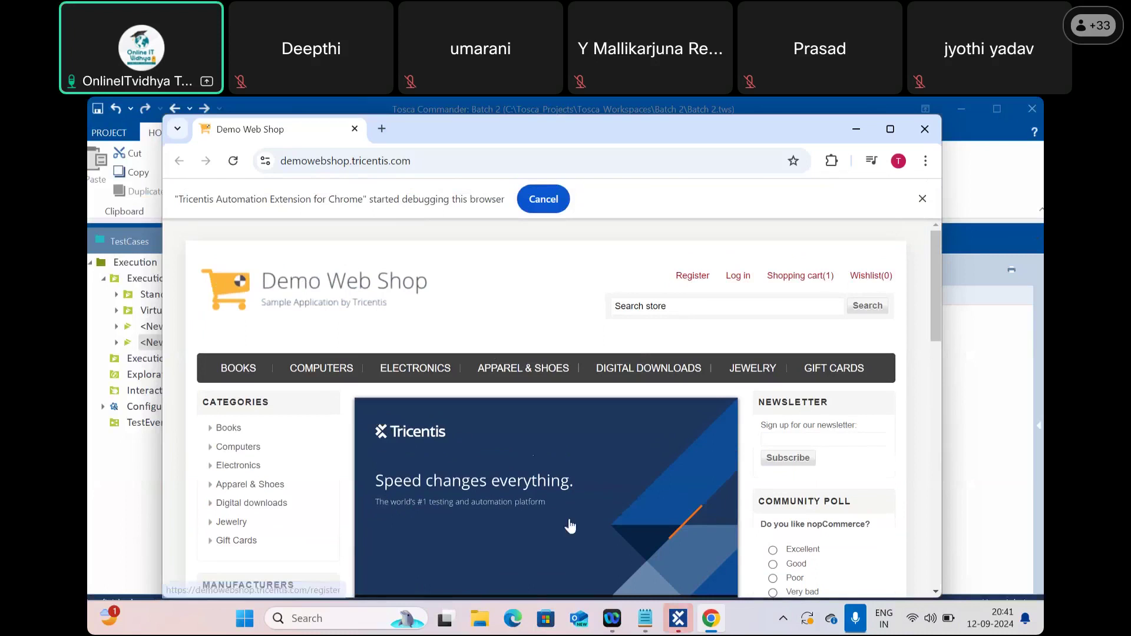
# Step: Return to Tosca Commander, expand the Failure execution log down to the Register action, and read its full log message
pyautogui.click(678, 618)
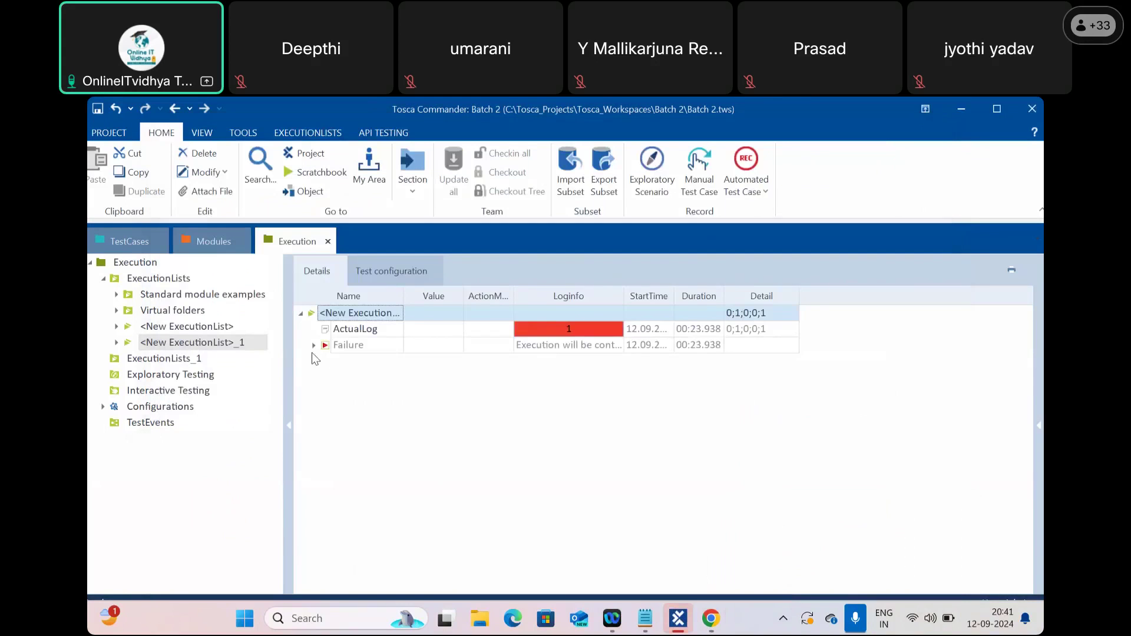
pyautogui.click(313, 345)
pyautogui.click(328, 361)
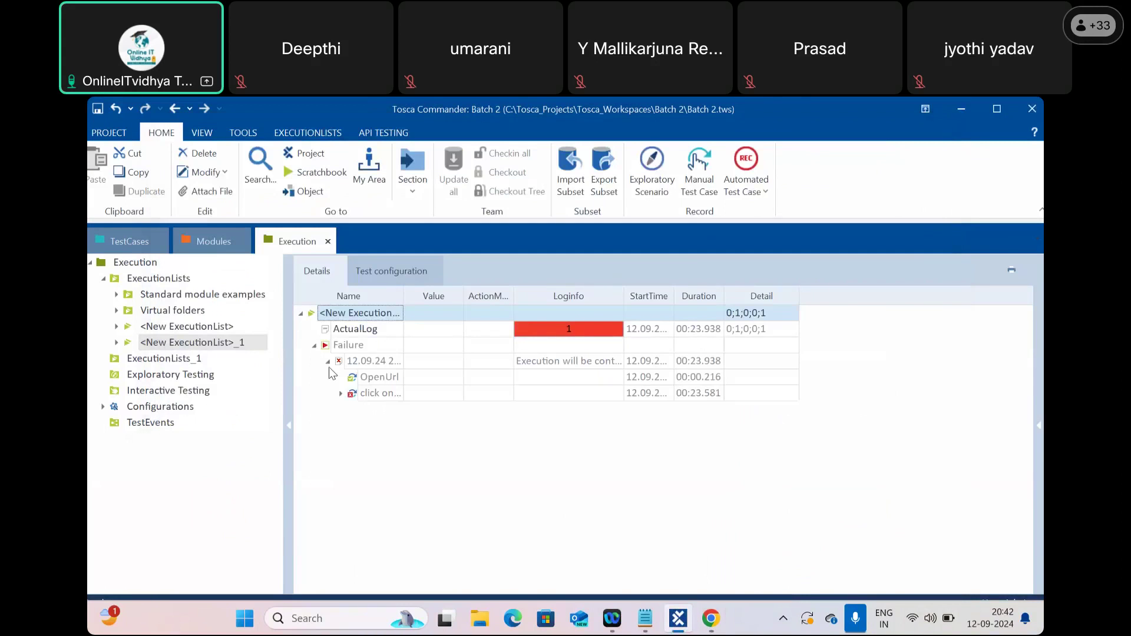
pyautogui.click(340, 394)
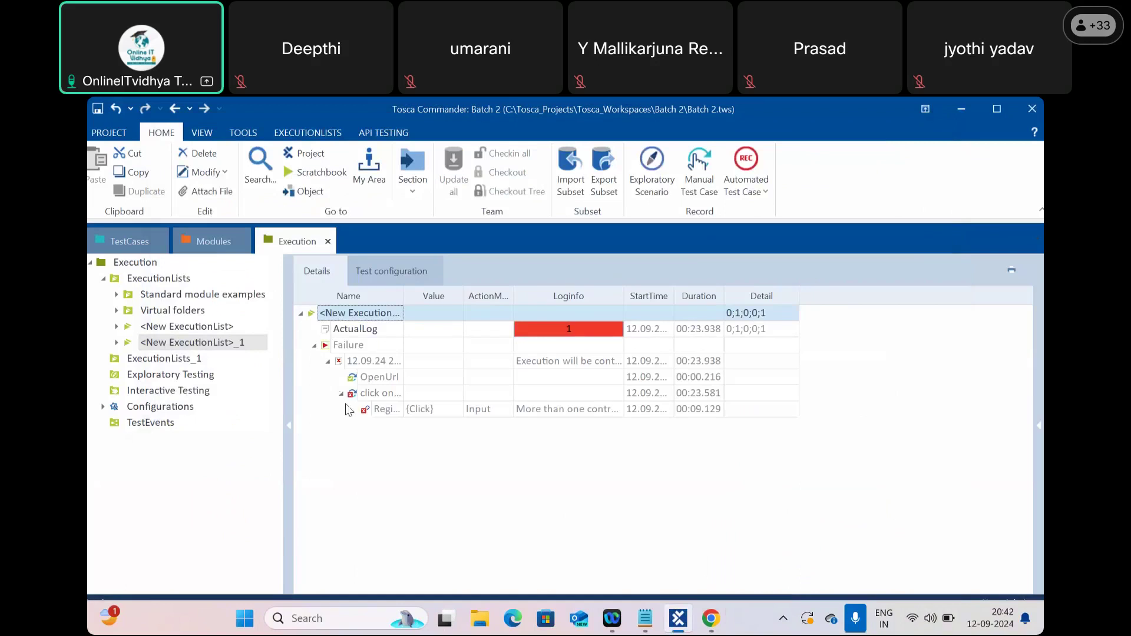
pyautogui.click(582, 410)
pyautogui.click(618, 408)
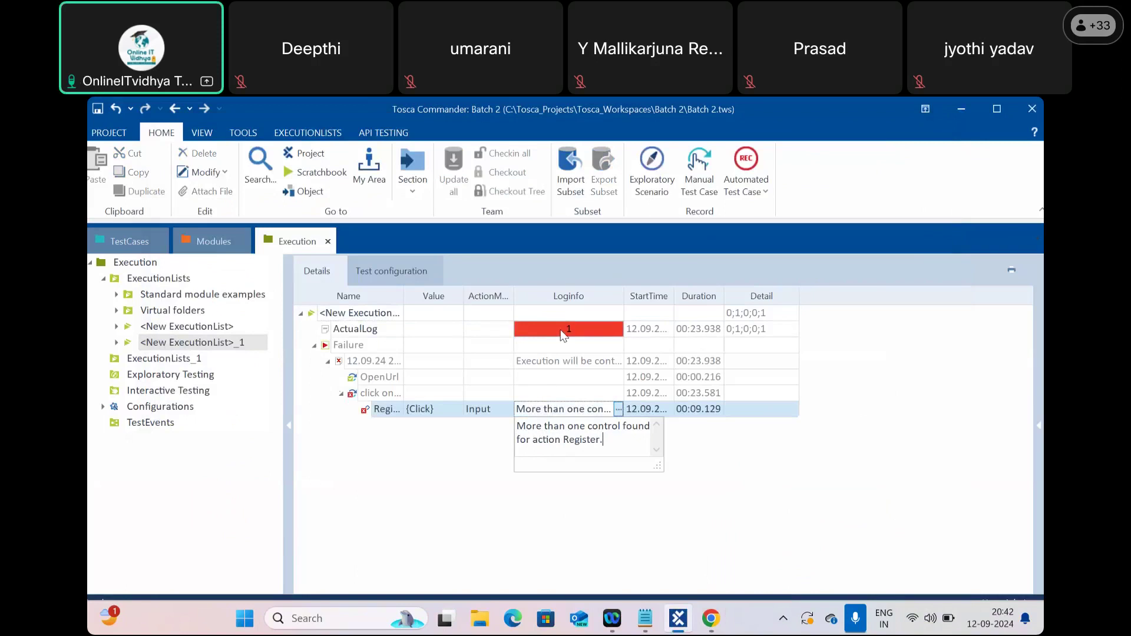
# Step: Trace the failed Register action from the execution log to its test step value and on to its module attribute
pyautogui.rightClick(378, 409)
pyautogui.press('Escape')
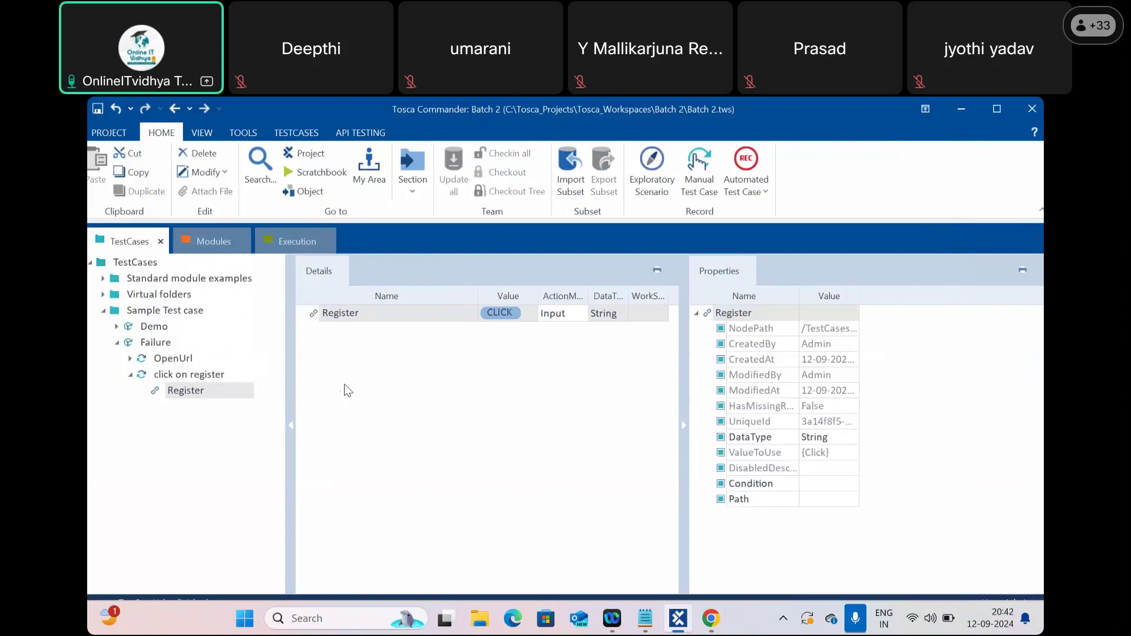
pyautogui.rightClick(340, 318)
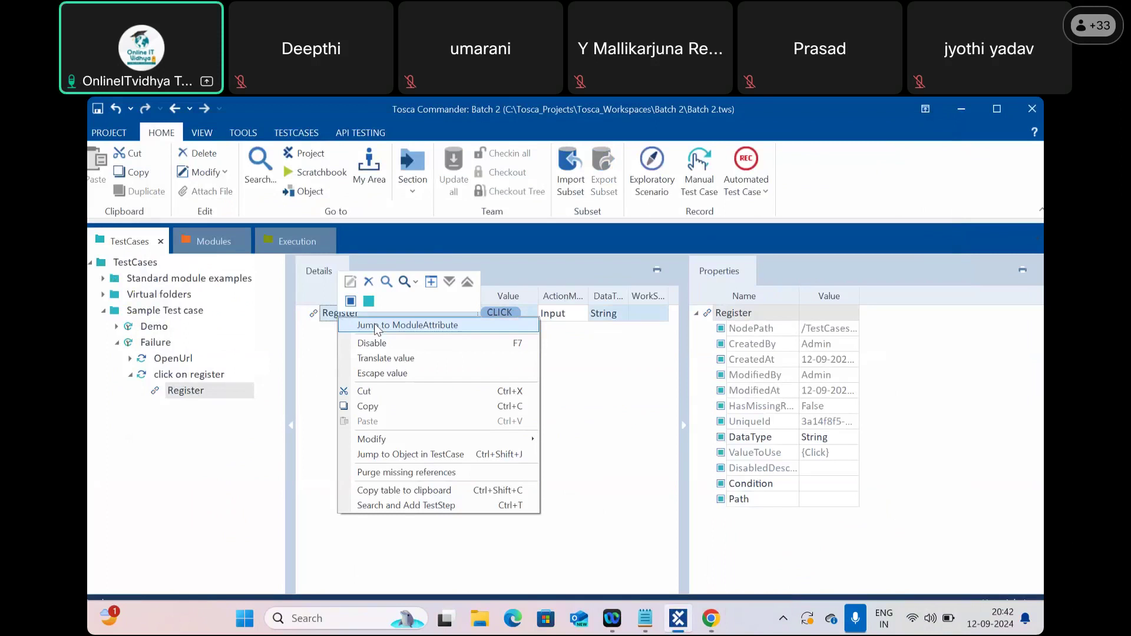
pyautogui.click(378, 328)
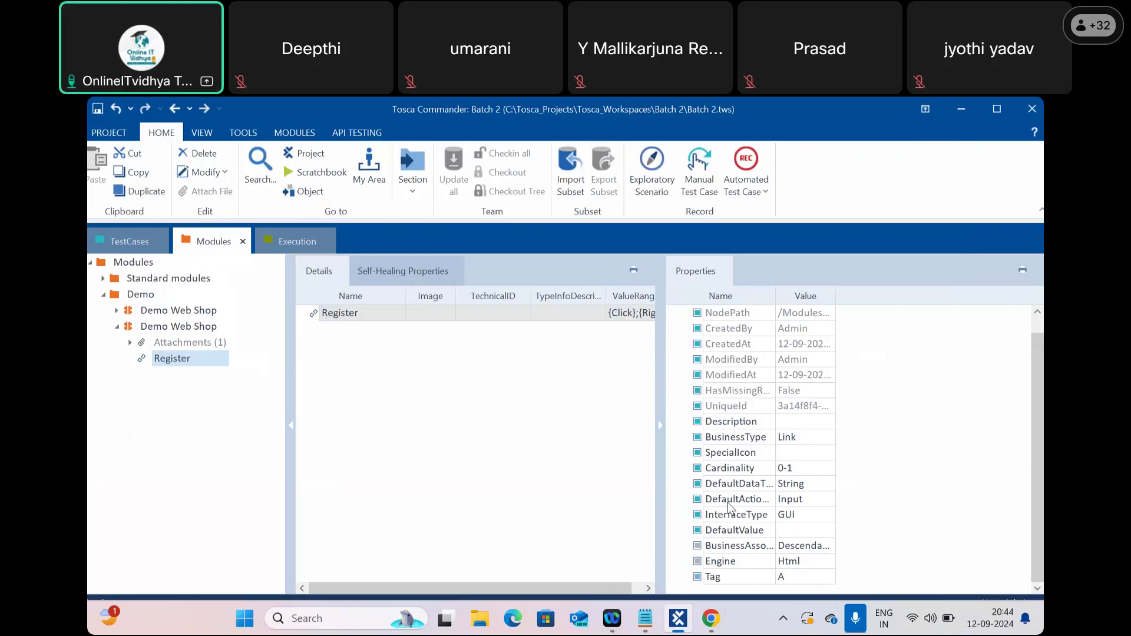
# Step: Add a TechnicalID parameter named Innertext with the value Register to the Register module attribute
pyautogui.scroll(1, 774, 471)
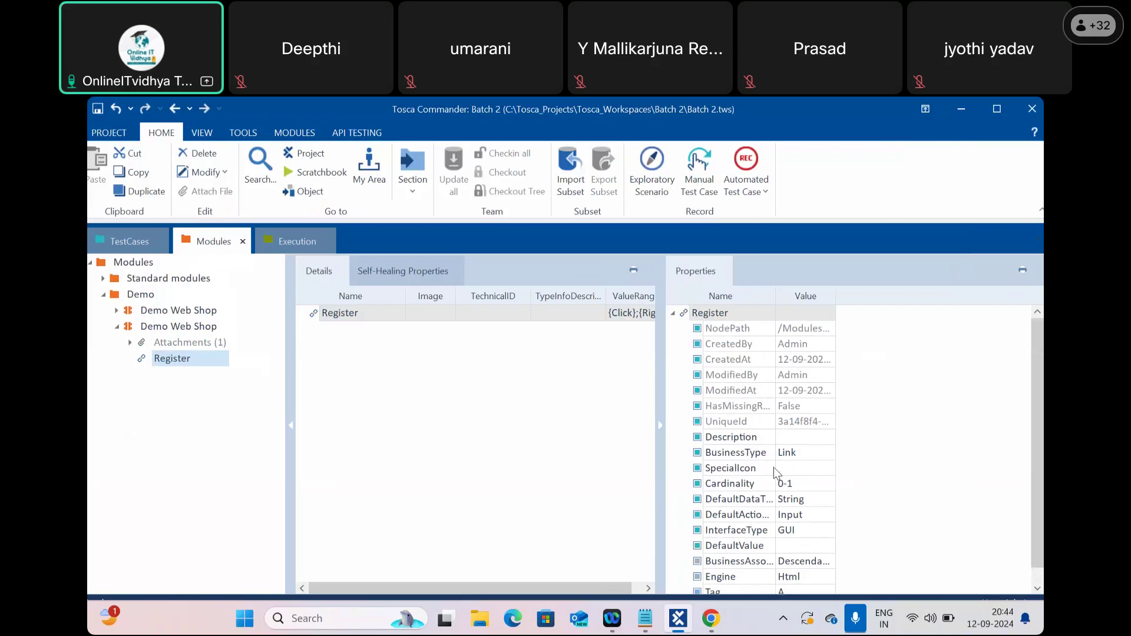
pyautogui.rightClick(724, 318)
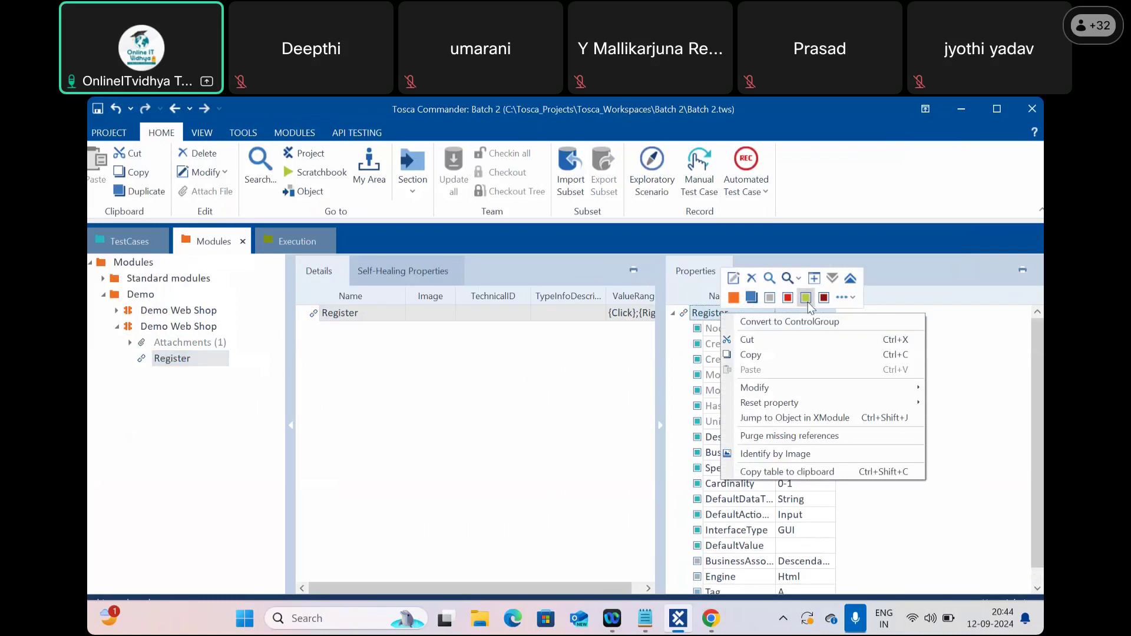
pyautogui.click(853, 298)
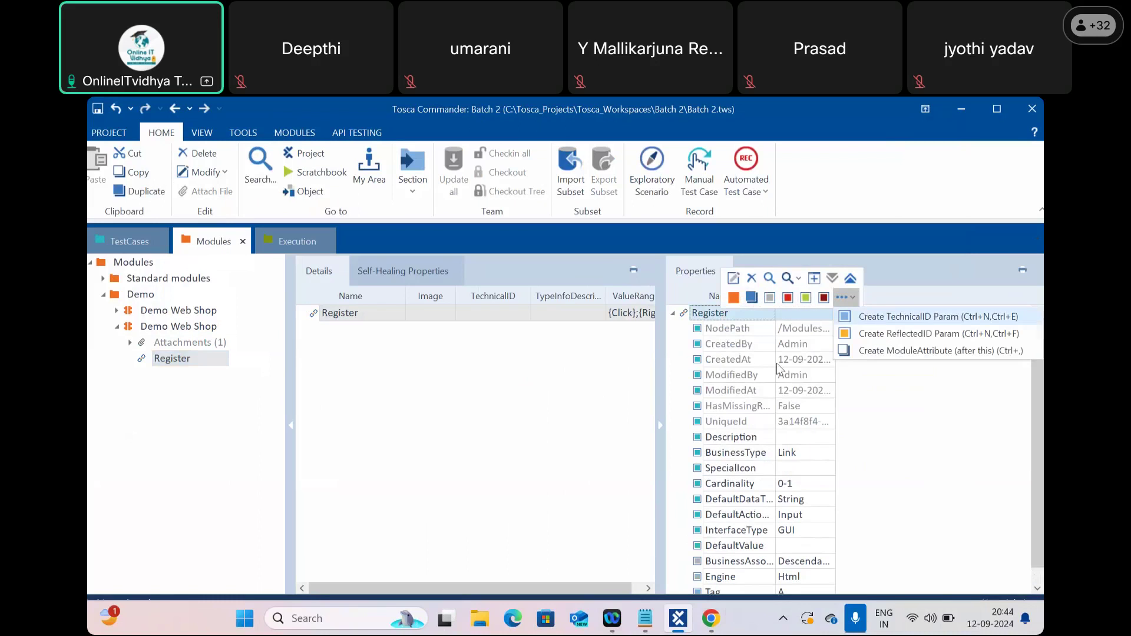
pyautogui.click(866, 314)
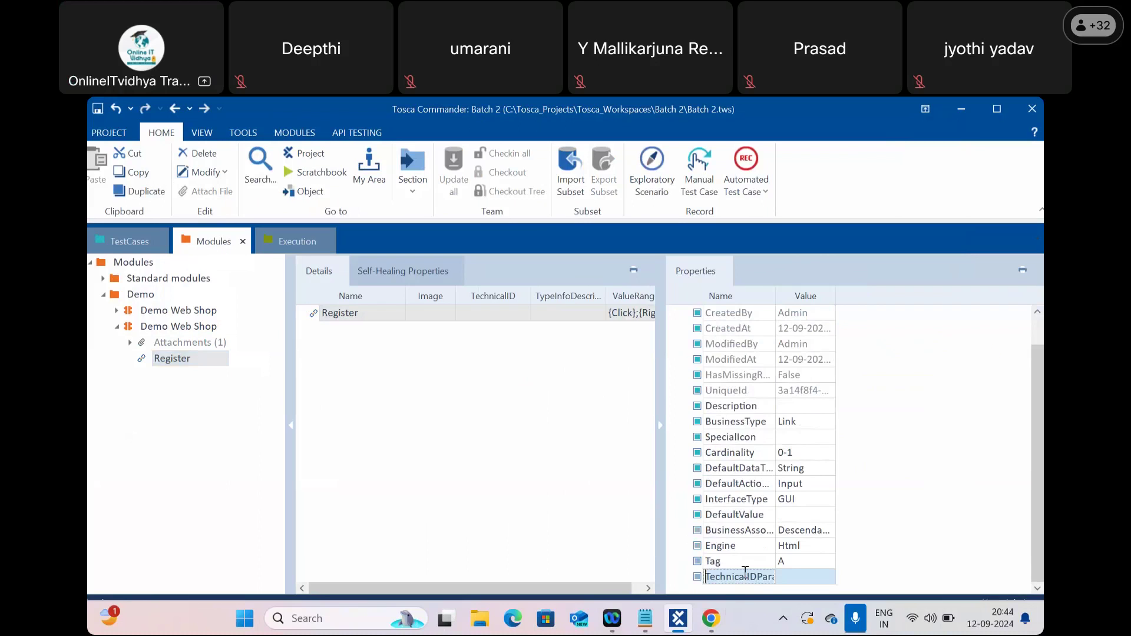
pyautogui.press('BackSpace')
pyautogui.write('Innertext')
pyautogui.click(791, 576)
pyautogui.click(785, 561)
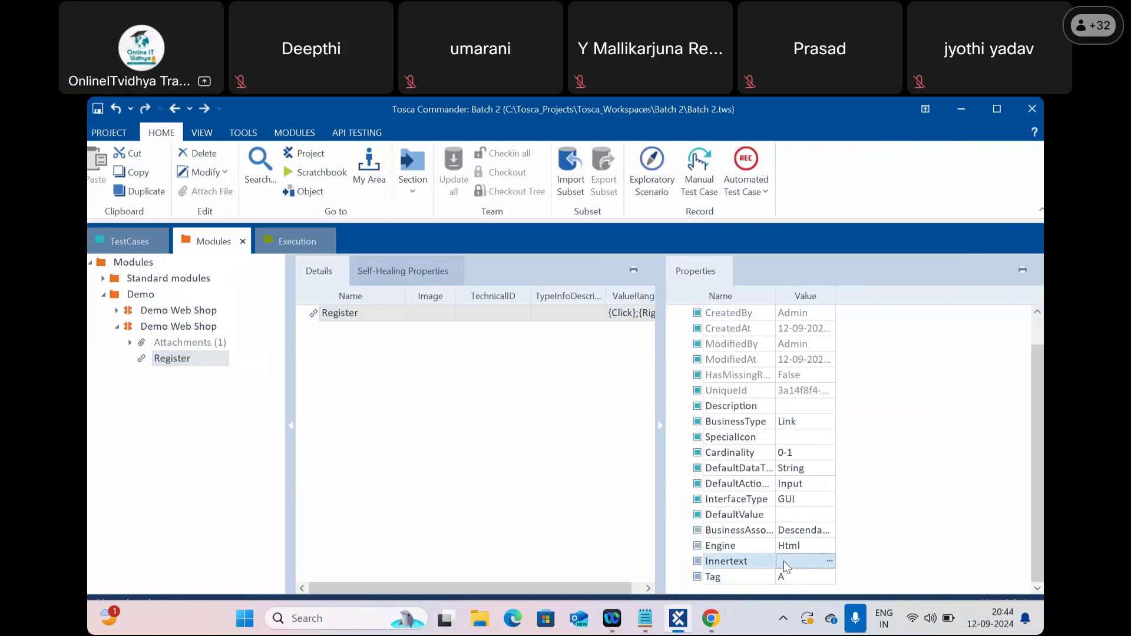
pyautogui.write('Reg')
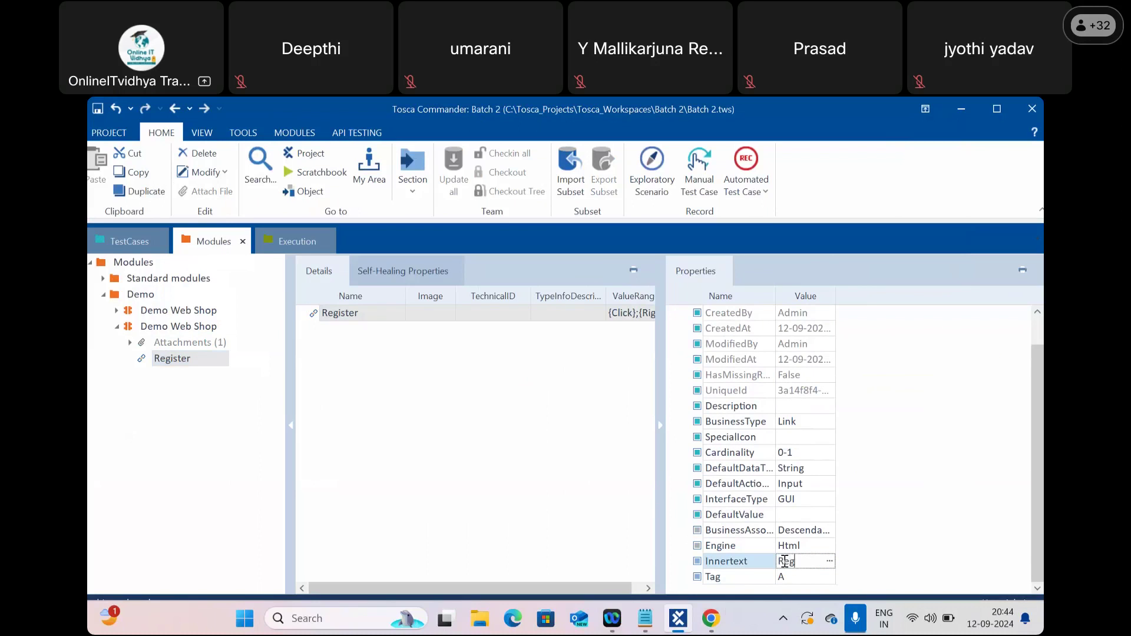
pyautogui.write('ister')
pyautogui.click(529, 487)
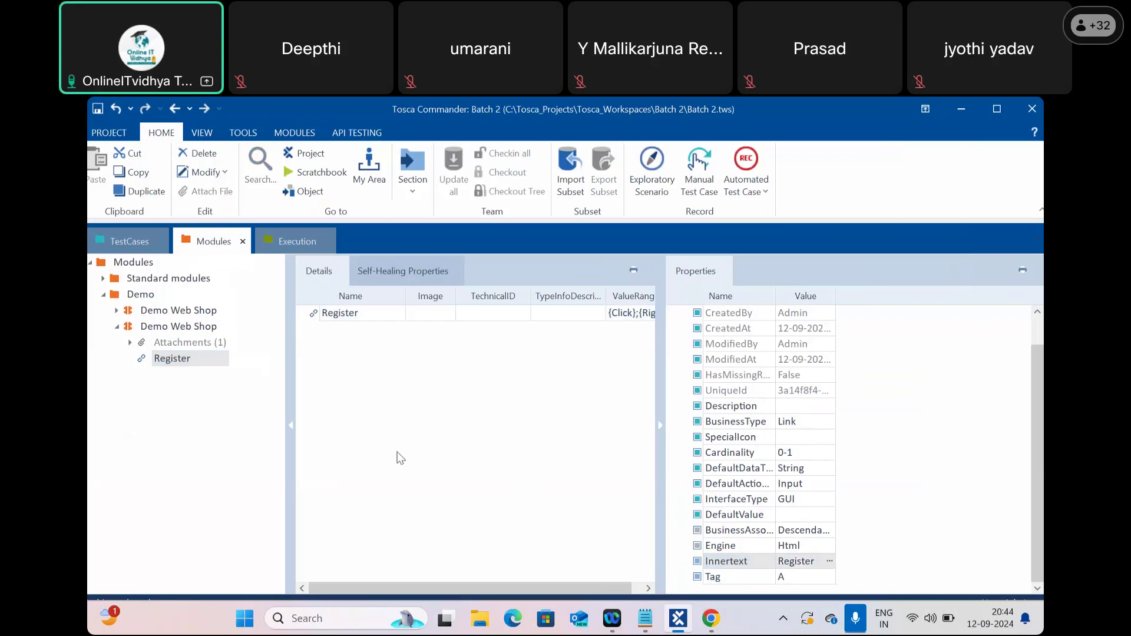
# Step: Compare the Register attributes of both Demo Web Shop modules and correct the new parameter's name to InnerText
pyautogui.click(117, 311)
pyautogui.click(164, 344)
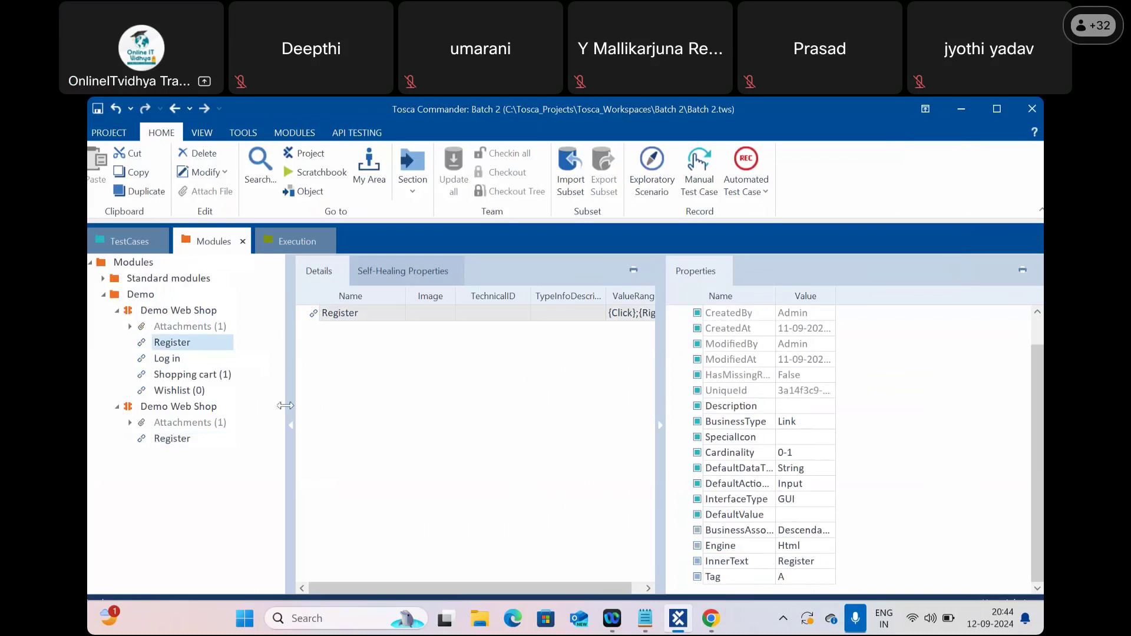
pyautogui.click(172, 442)
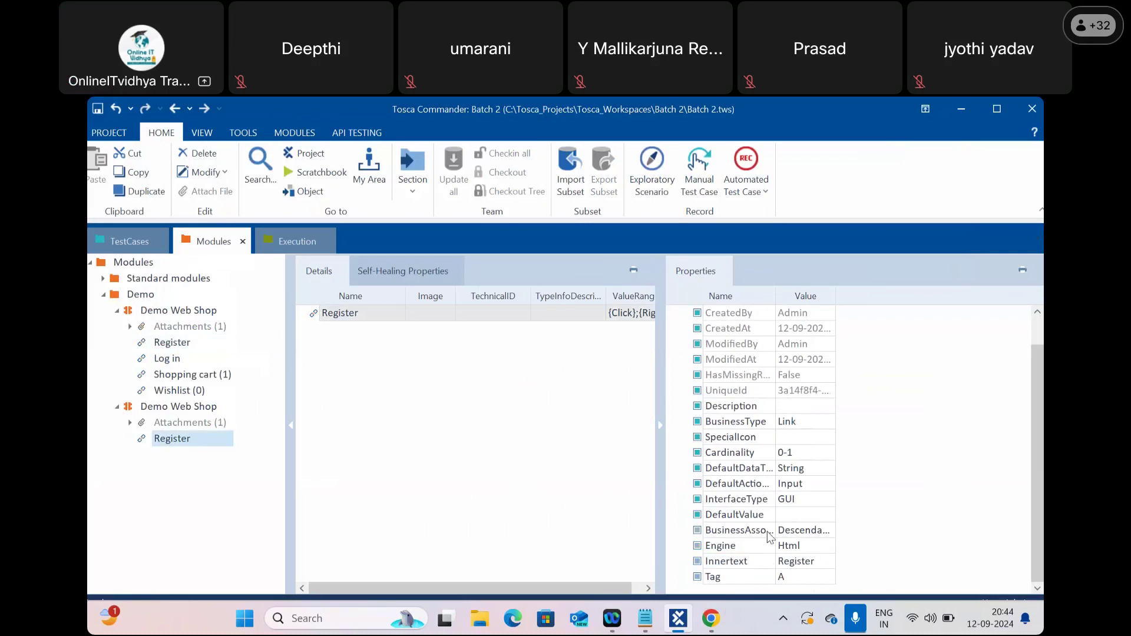
pyautogui.click(734, 563)
pyautogui.click(734, 563)
pyautogui.press('BackSpace')
pyautogui.write('T')
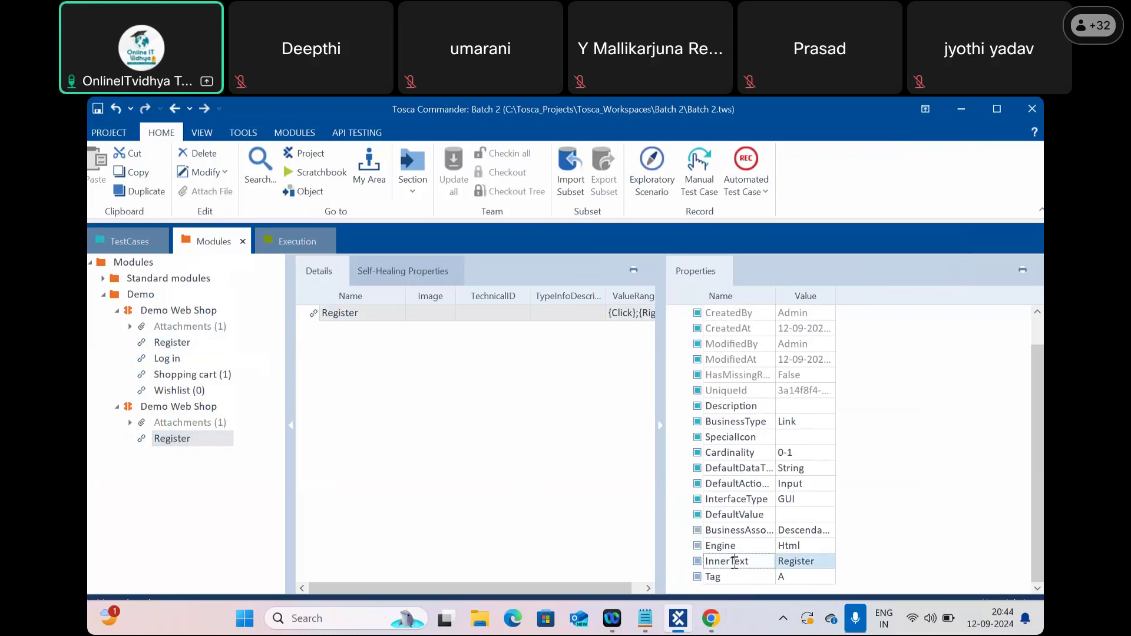
pyautogui.click(543, 542)
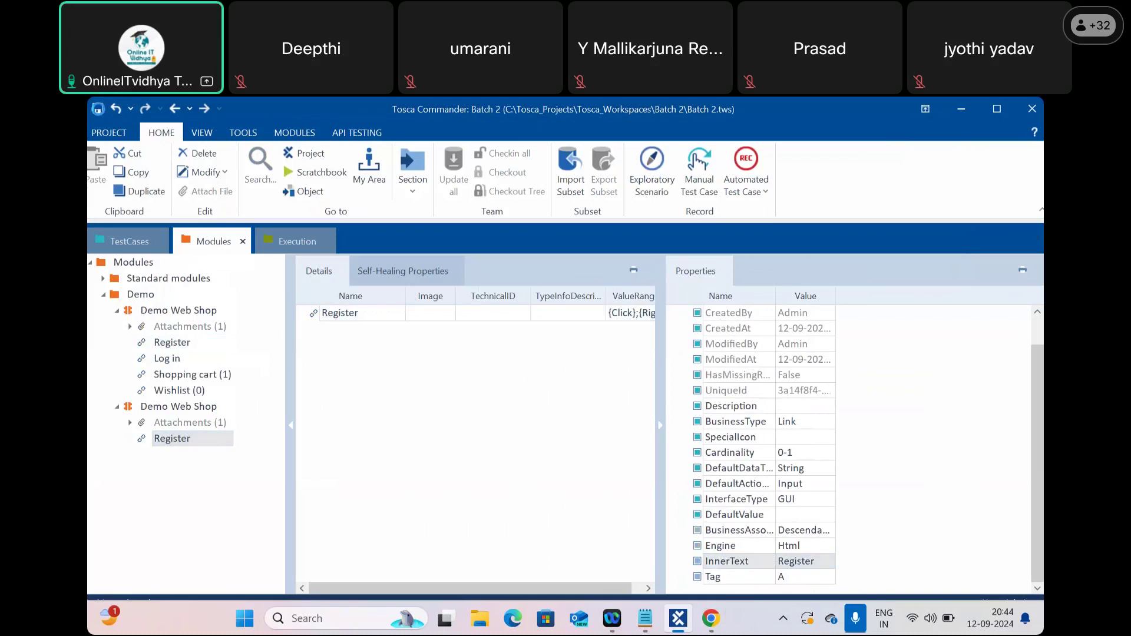
# Step: Switch back to Tosca Commander, trace the Failure entry from the execution list to its module, and review the Register attribute's properties
pyautogui.click(285, 244)
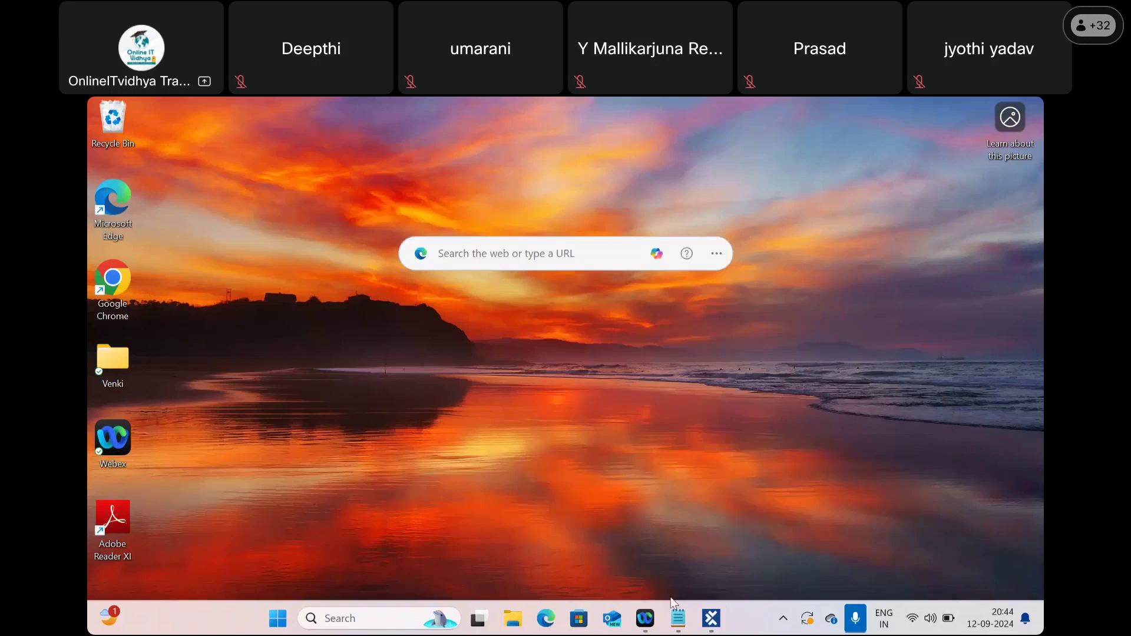
pyautogui.click(709, 618)
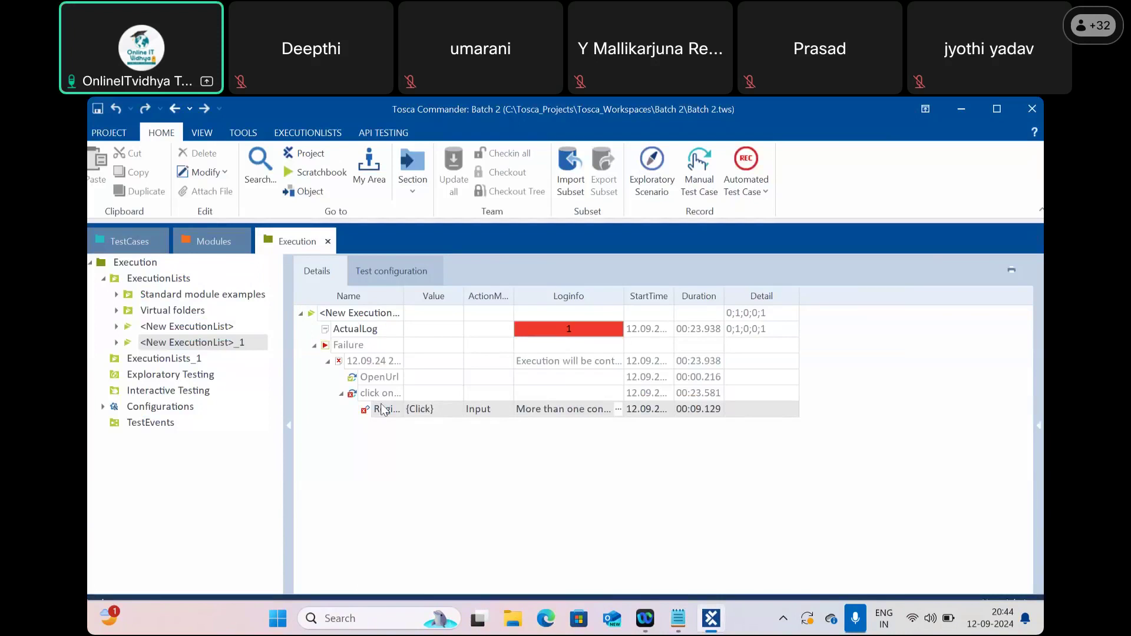
pyautogui.rightClick(346, 348)
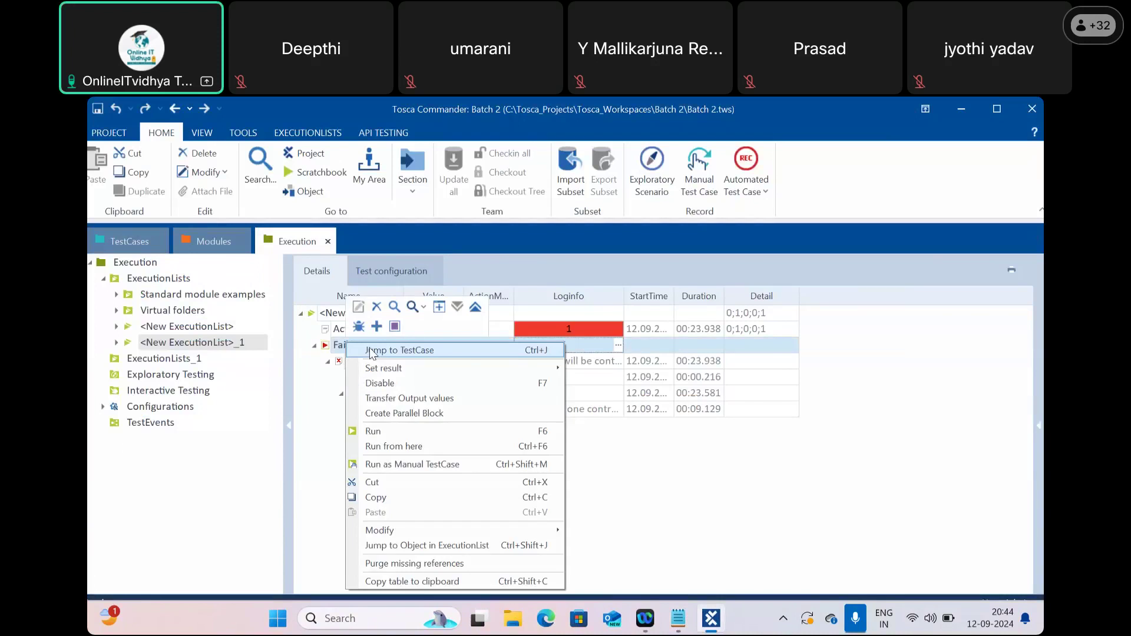
pyautogui.click(372, 350)
pyautogui.rightClick(346, 353)
pyautogui.click(366, 357)
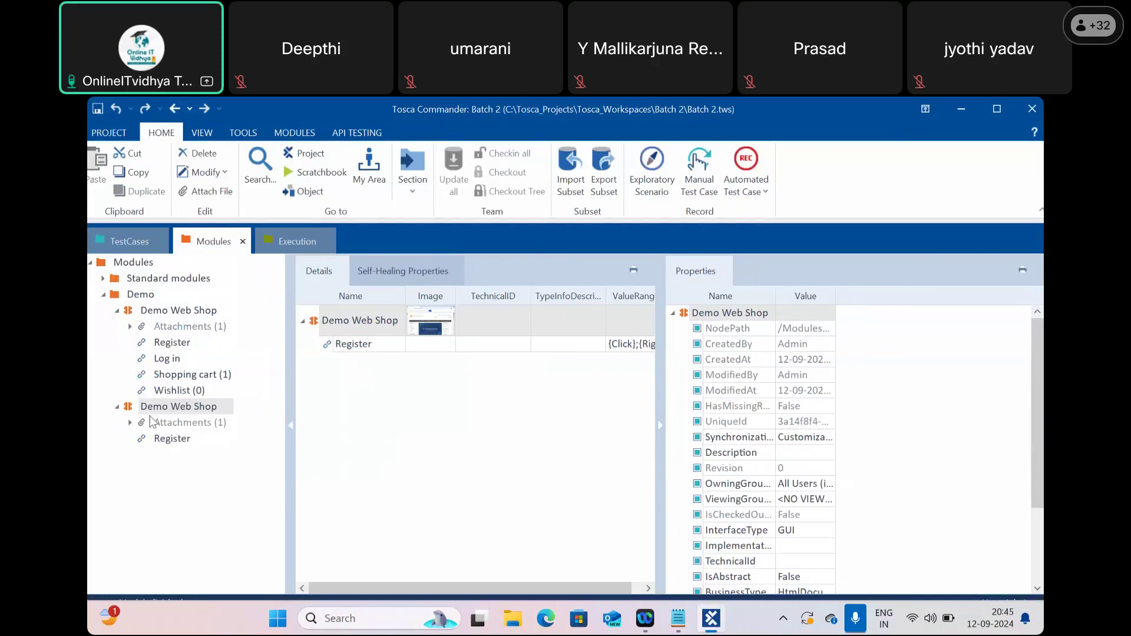
pyautogui.click(176, 438)
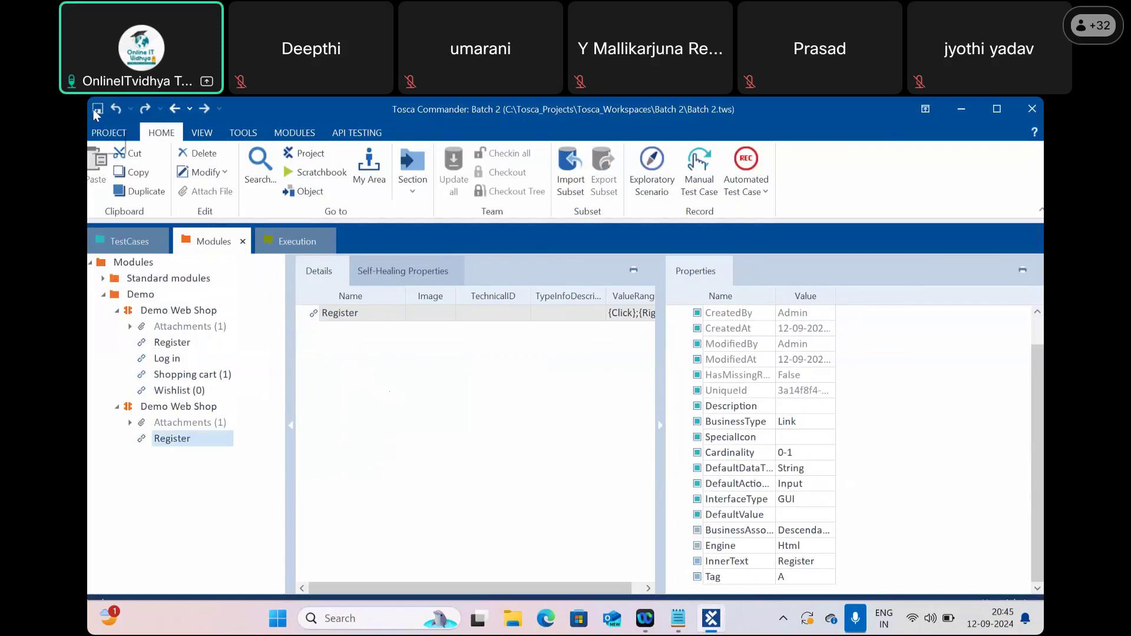
# Step: Run the Failure test case again from its execution list, and return to Tosca Commander after the browser run
pyautogui.click(277, 244)
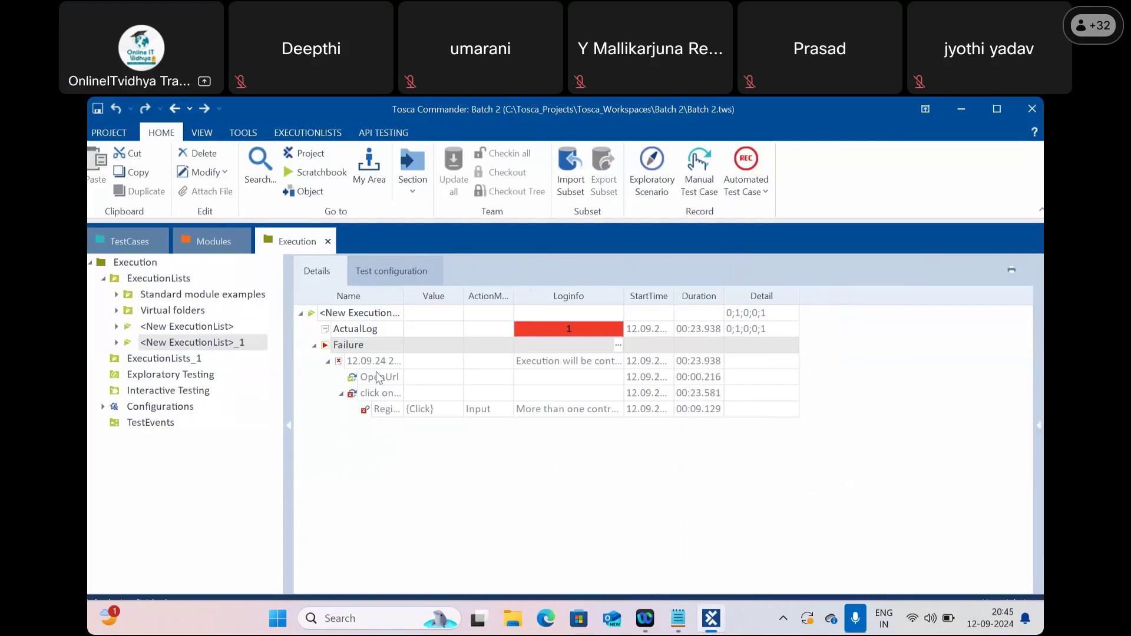
pyautogui.rightClick(356, 346)
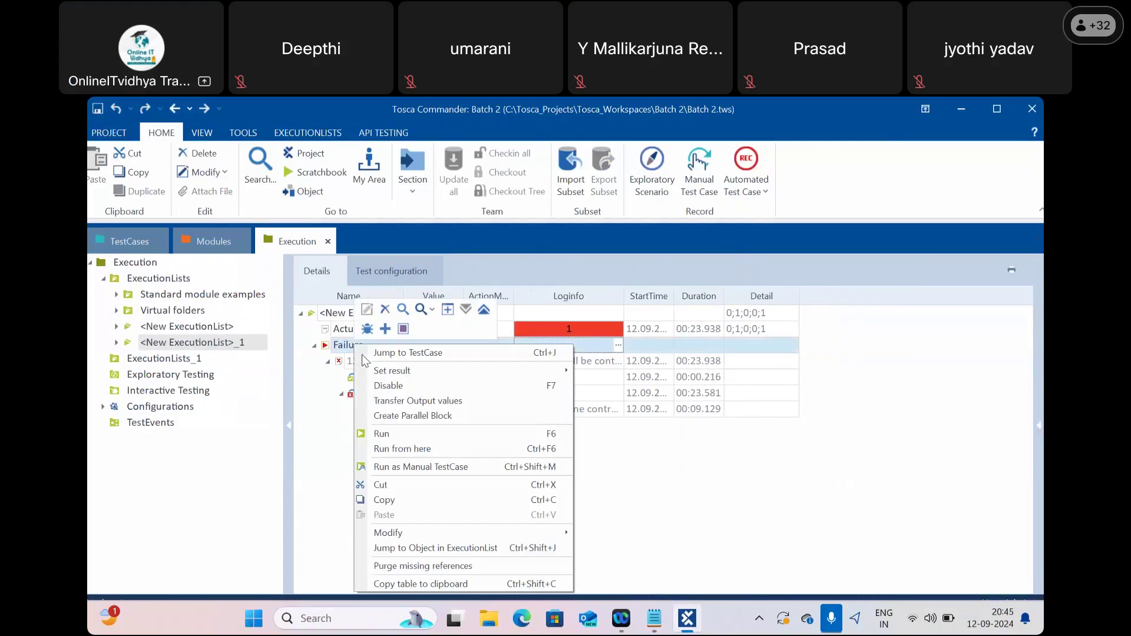
pyautogui.click(383, 436)
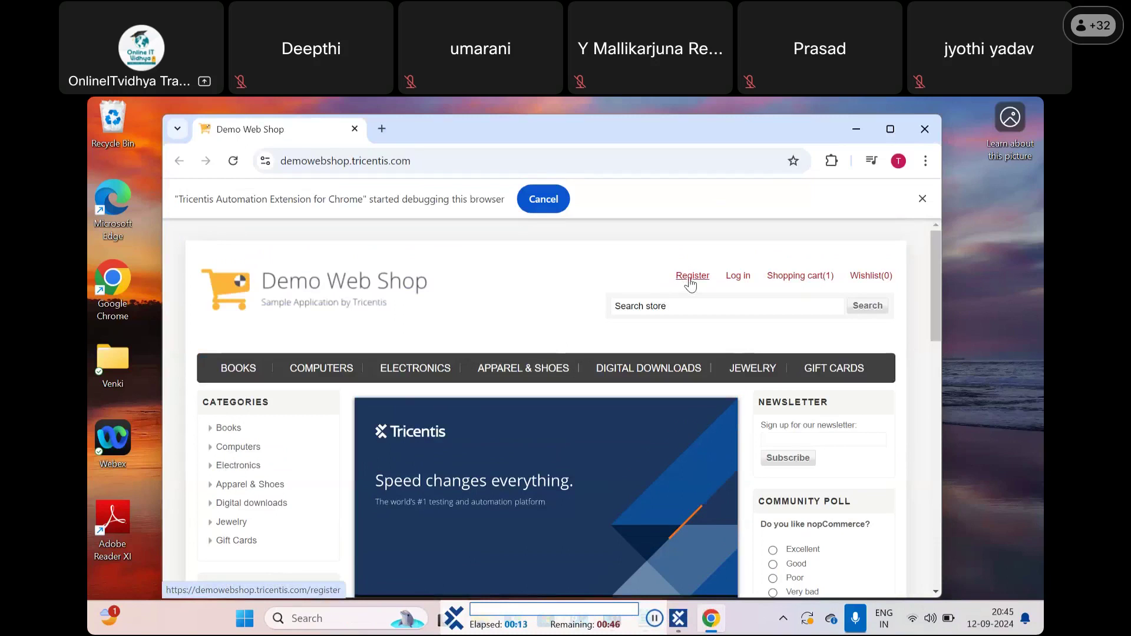
pyautogui.click(691, 282)
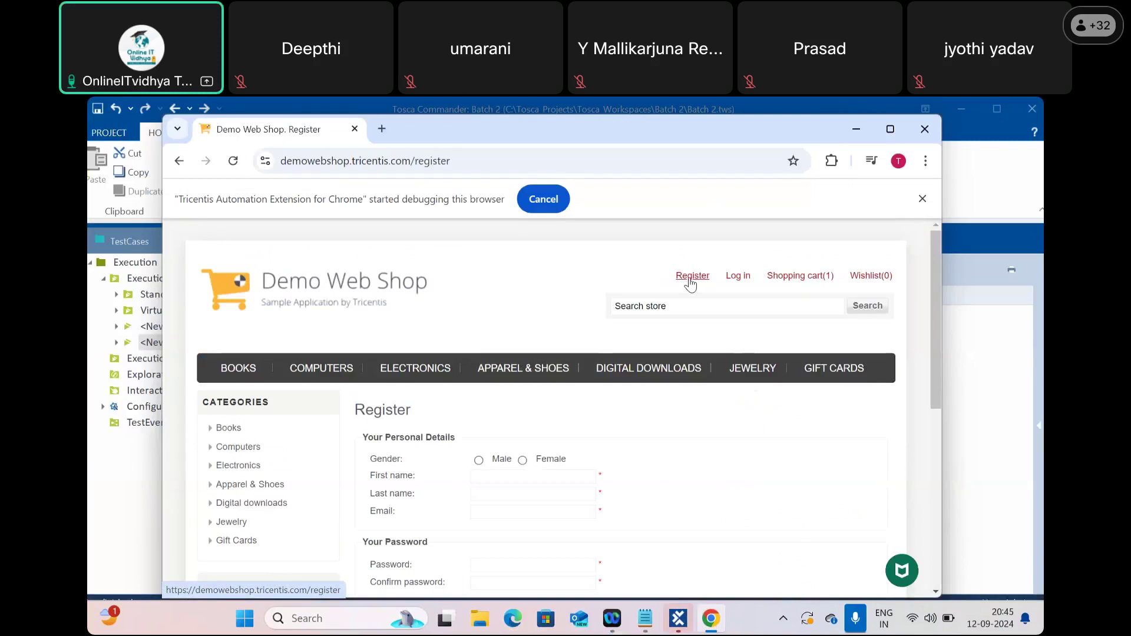
pyautogui.click(678, 620)
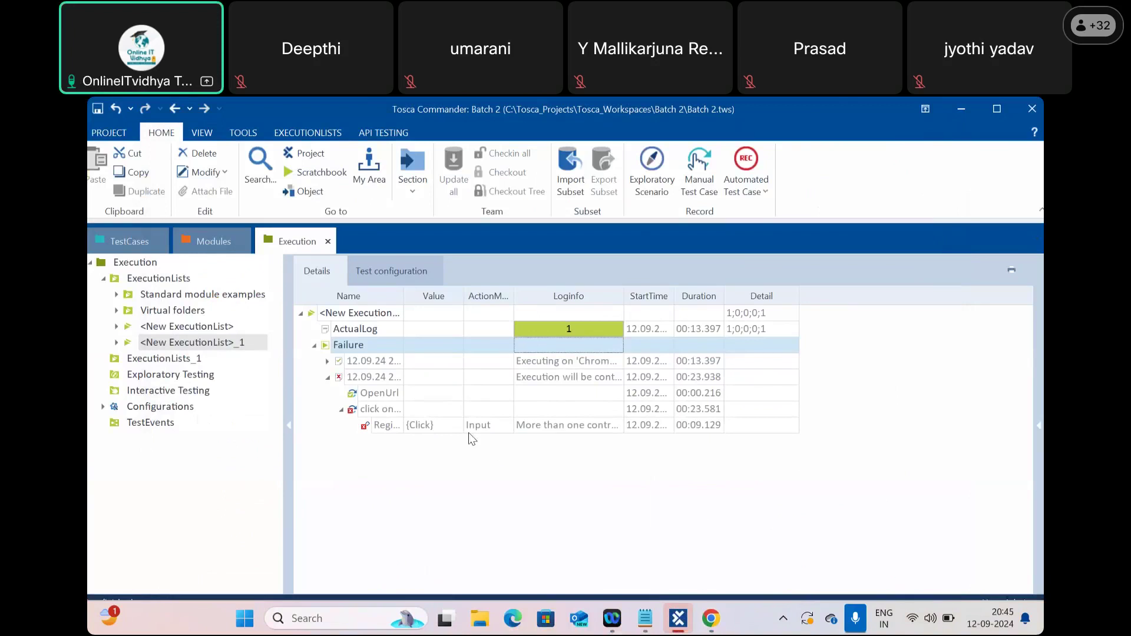
# Step: Expand the latest Failure log down to its Register action, compare it with the earlier run, and collapse both logs
pyautogui.click(328, 360)
pyautogui.click(341, 393)
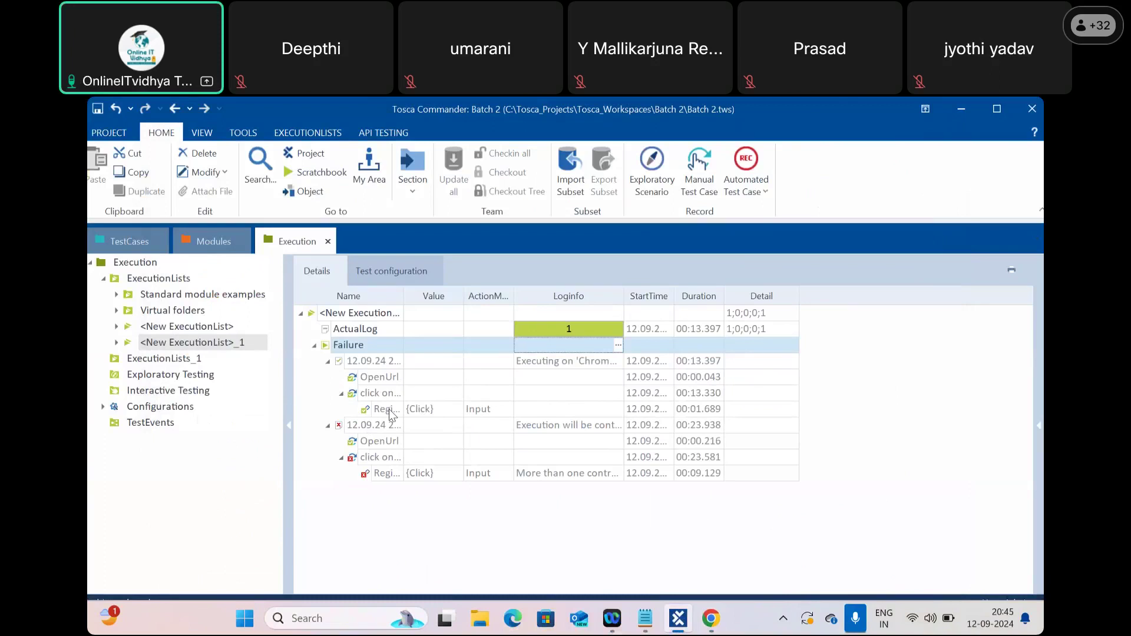
pyautogui.click(314, 346)
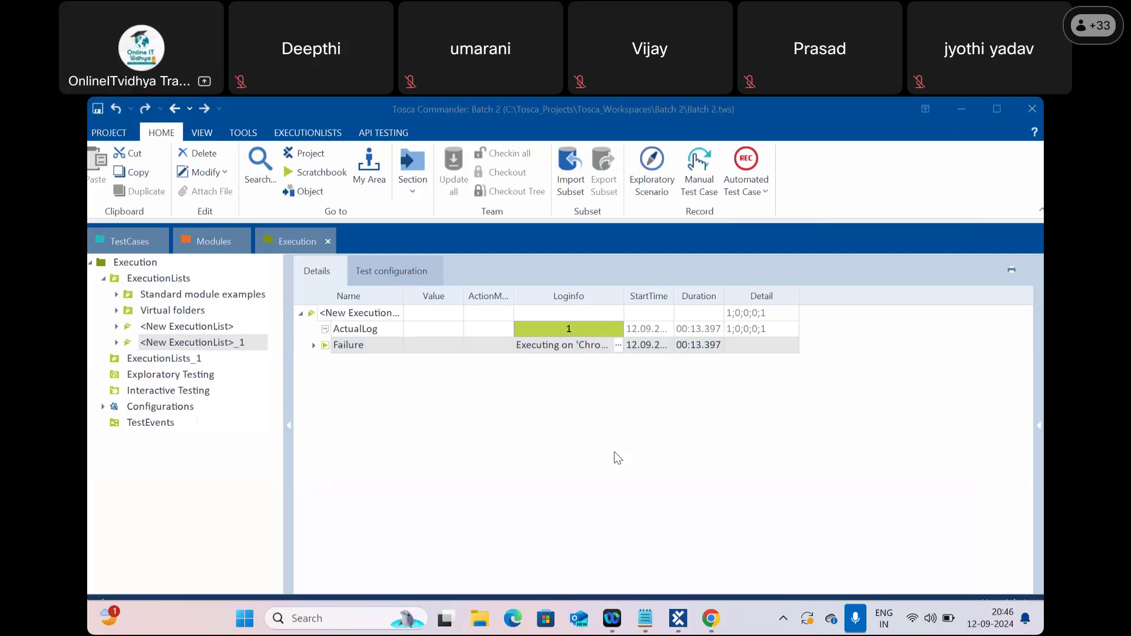
pyautogui.click(314, 347)
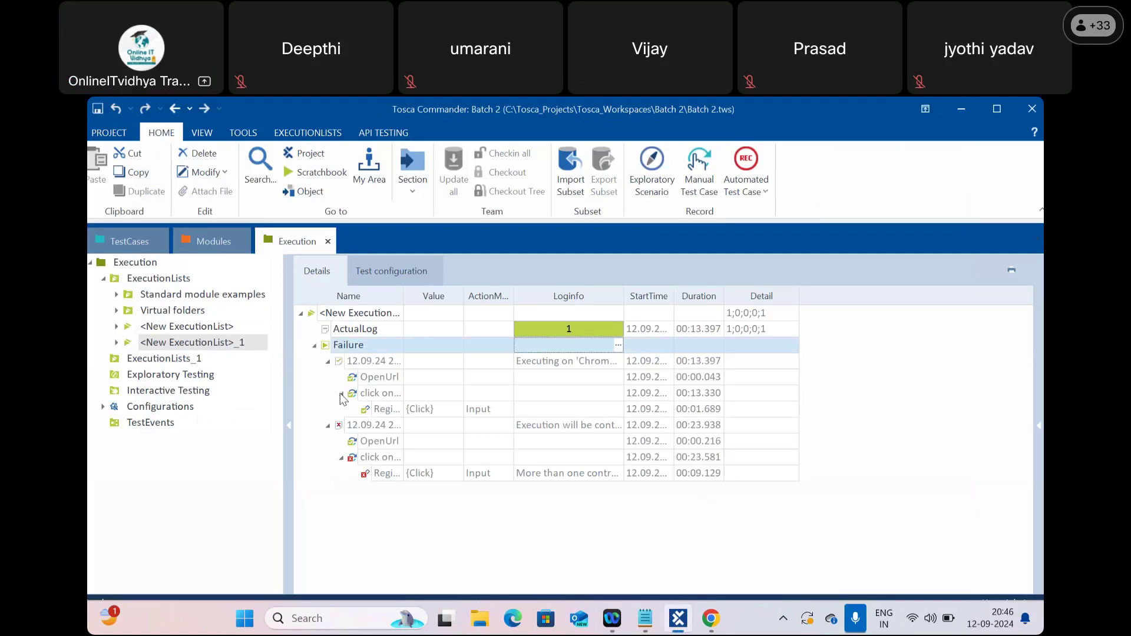
pyautogui.click(328, 361)
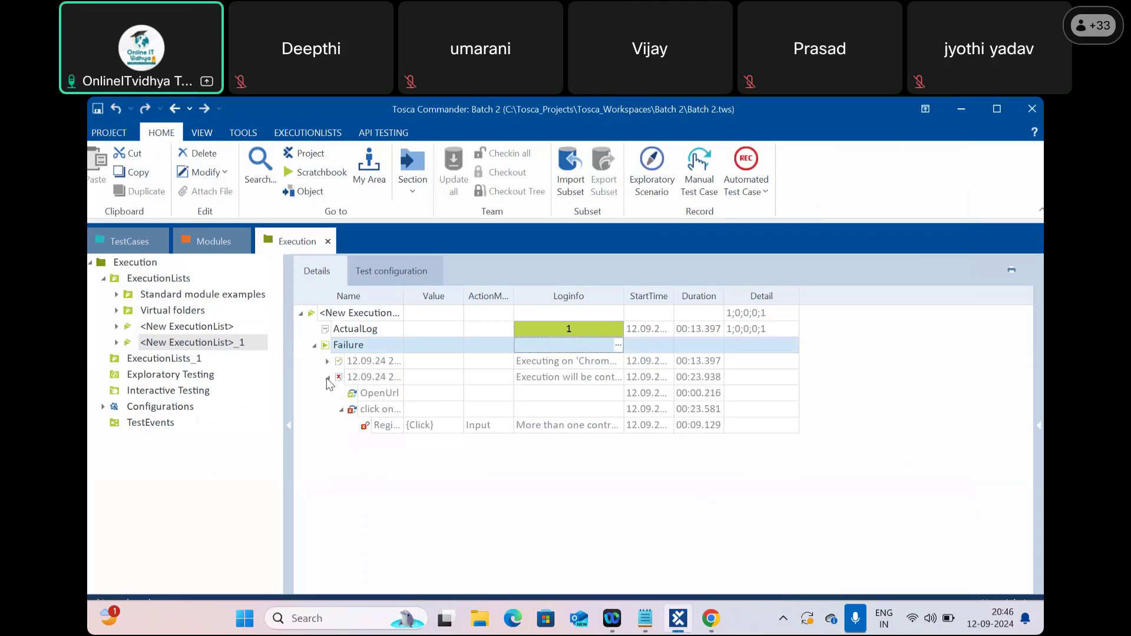
pyautogui.click(327, 377)
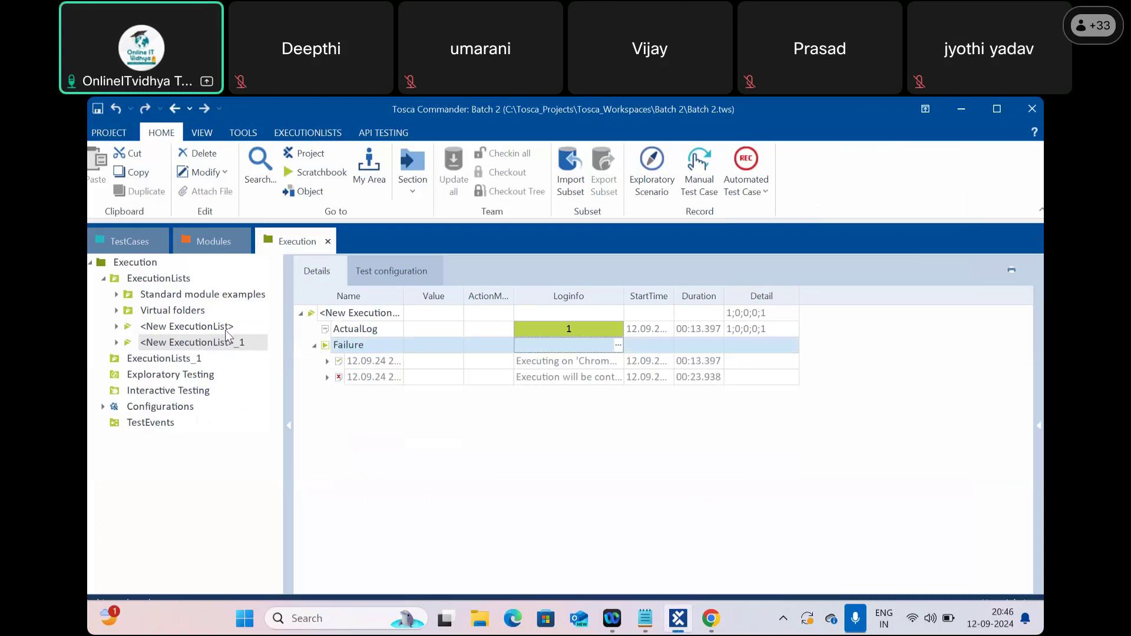
# Step: Collapse the Failure test case under TestCases and both Demo Web Shop modules under Modules
pyautogui.click(124, 243)
pyautogui.click(116, 342)
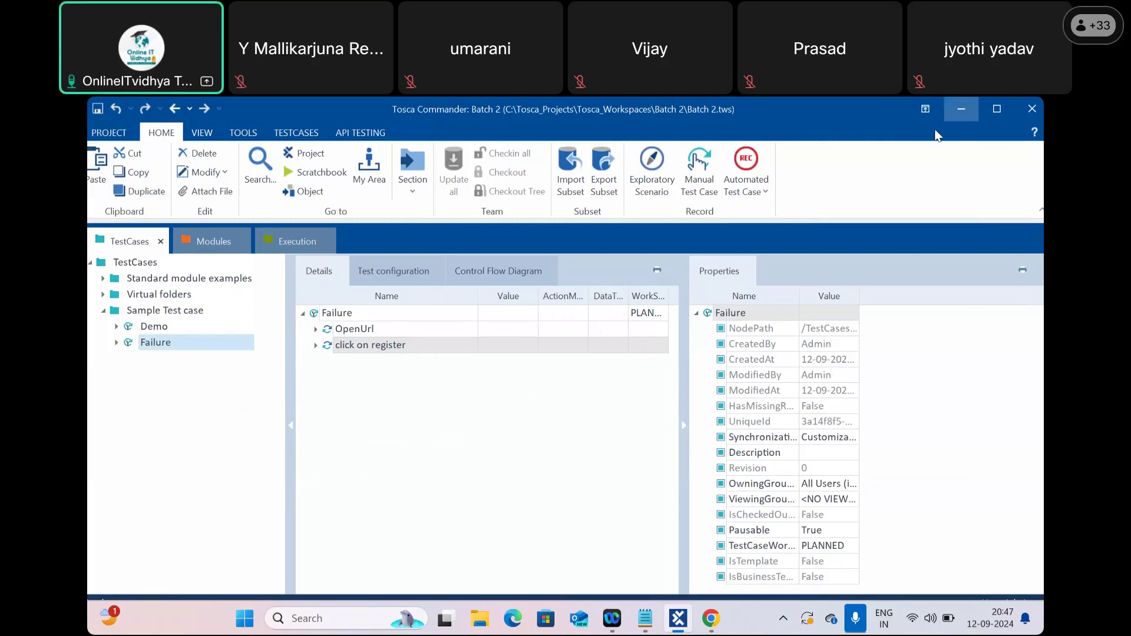
pyautogui.click(204, 252)
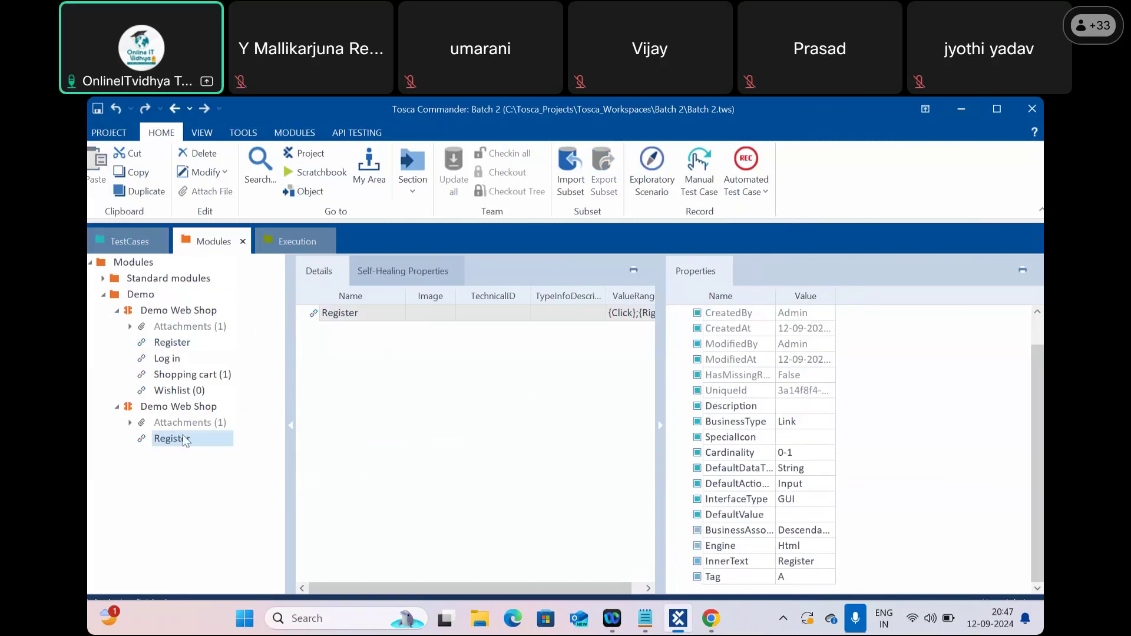
pyautogui.click(117, 311)
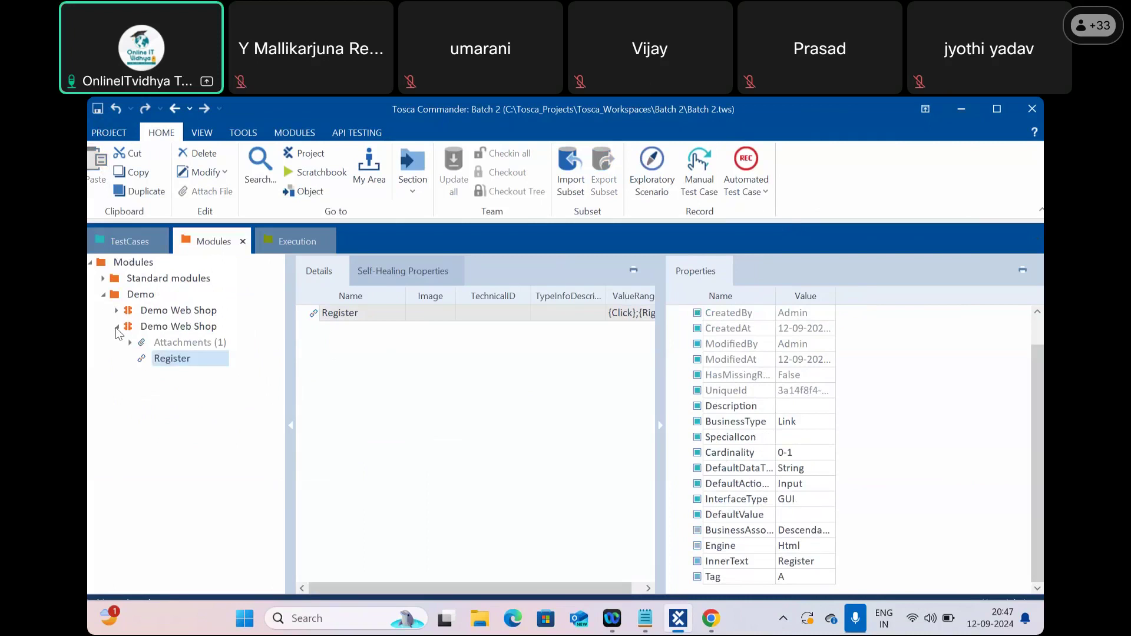
pyautogui.click(117, 328)
# Step: Scan the open Demo Web Shop Register page into the Demo modules folder and pick the page's Log in link as a control
pyautogui.rightClick(137, 295)
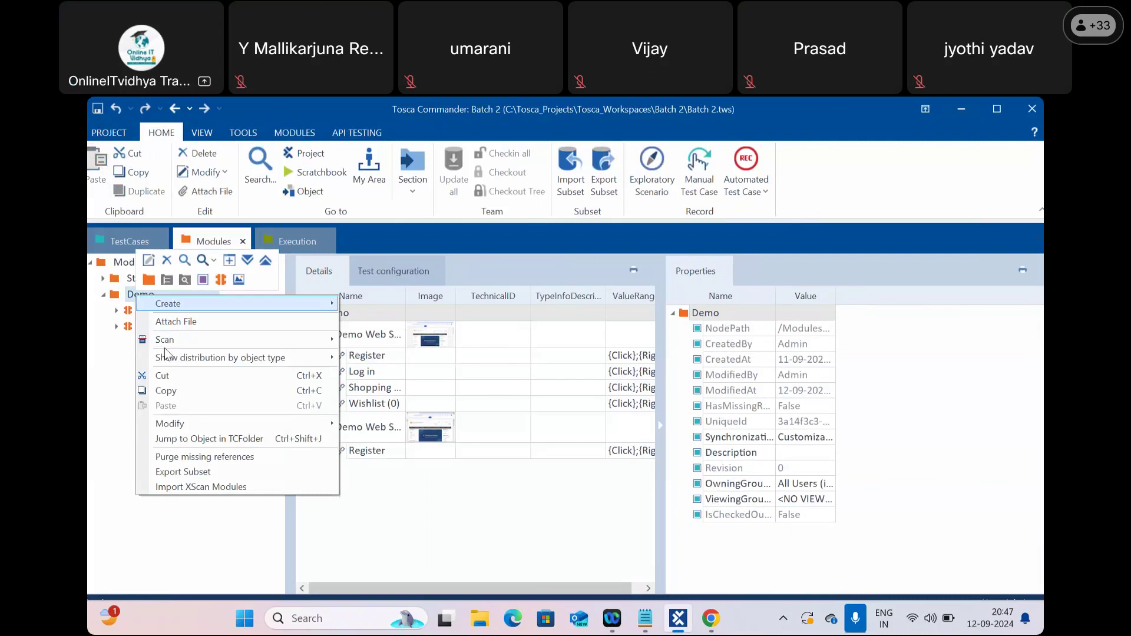
pyautogui.moveTo(291, 347)
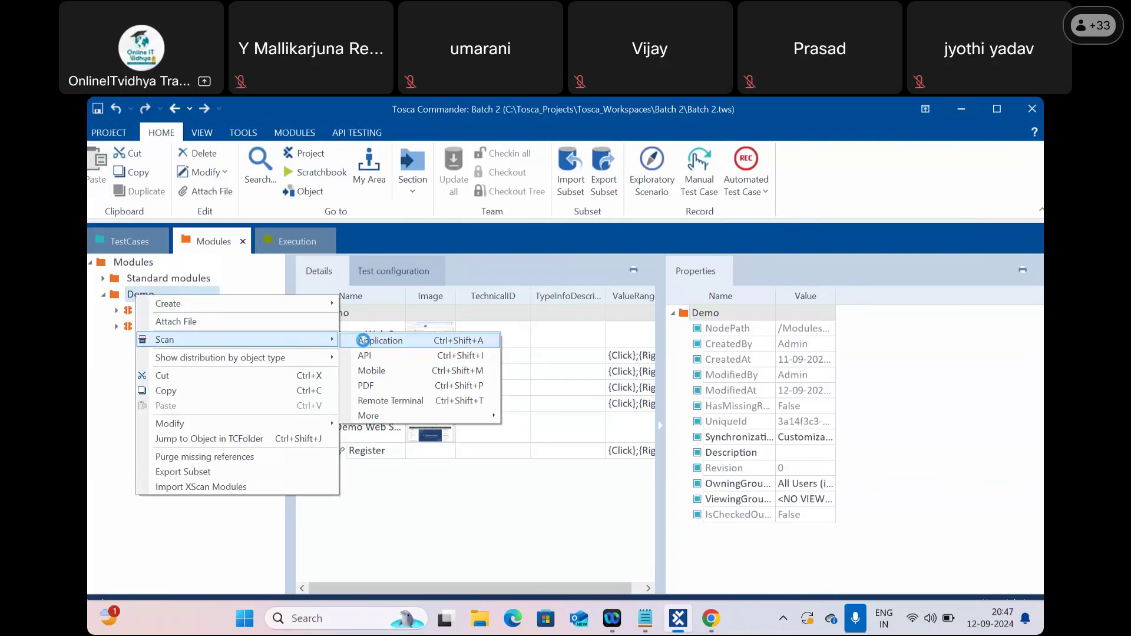
pyautogui.click(363, 341)
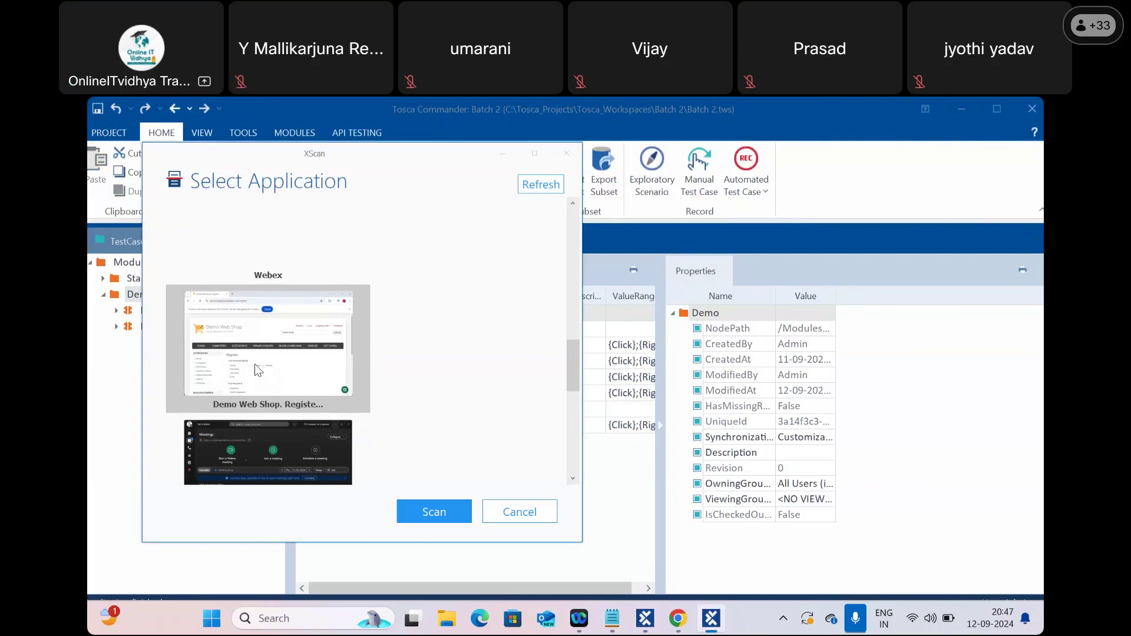
pyautogui.click(356, 362)
pyautogui.click(436, 507)
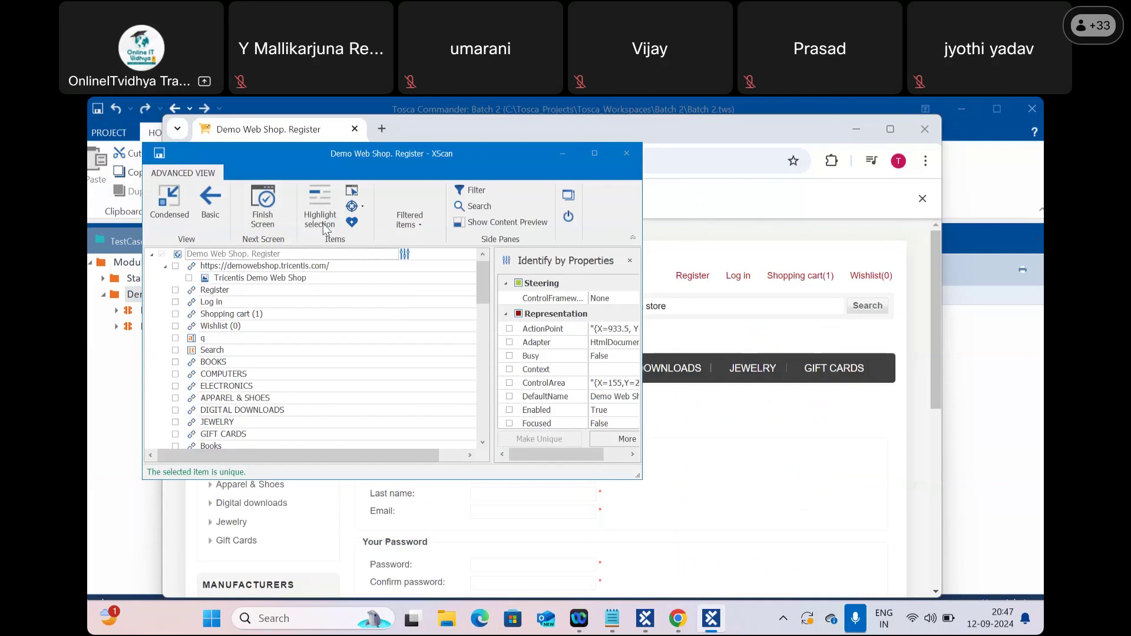
pyautogui.click(351, 190)
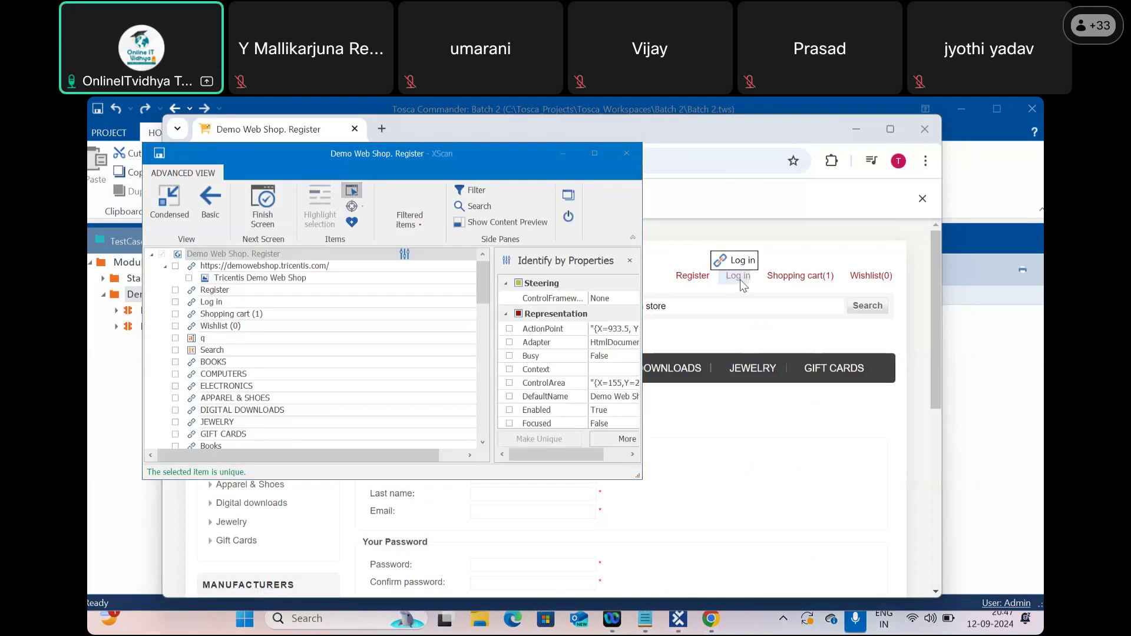
pyautogui.click(740, 280)
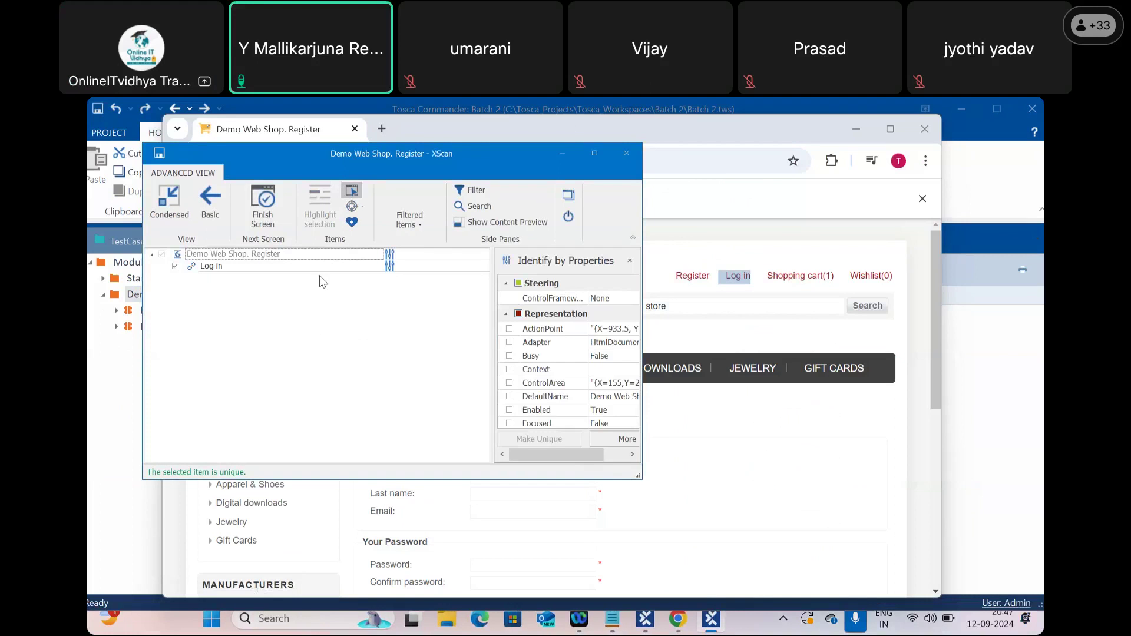
# Step: Stop the on-screen selection and move the XScan window clear of the Categories list on the Register page
pyautogui.click(352, 195)
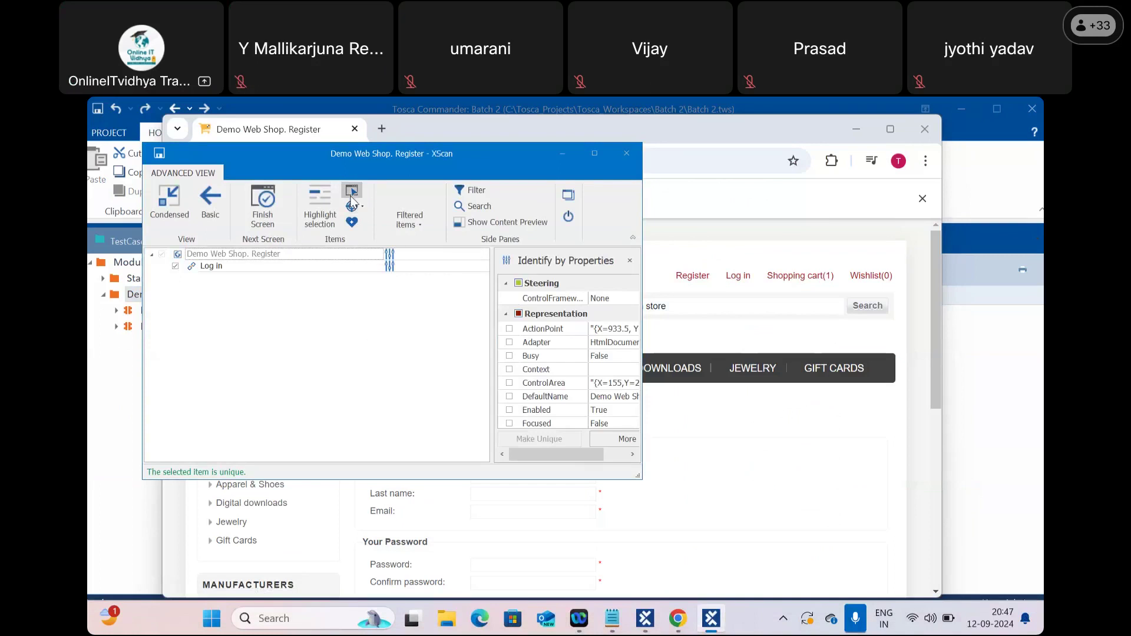
pyautogui.moveTo(355, 161); pyautogui.dragTo(662, 323)
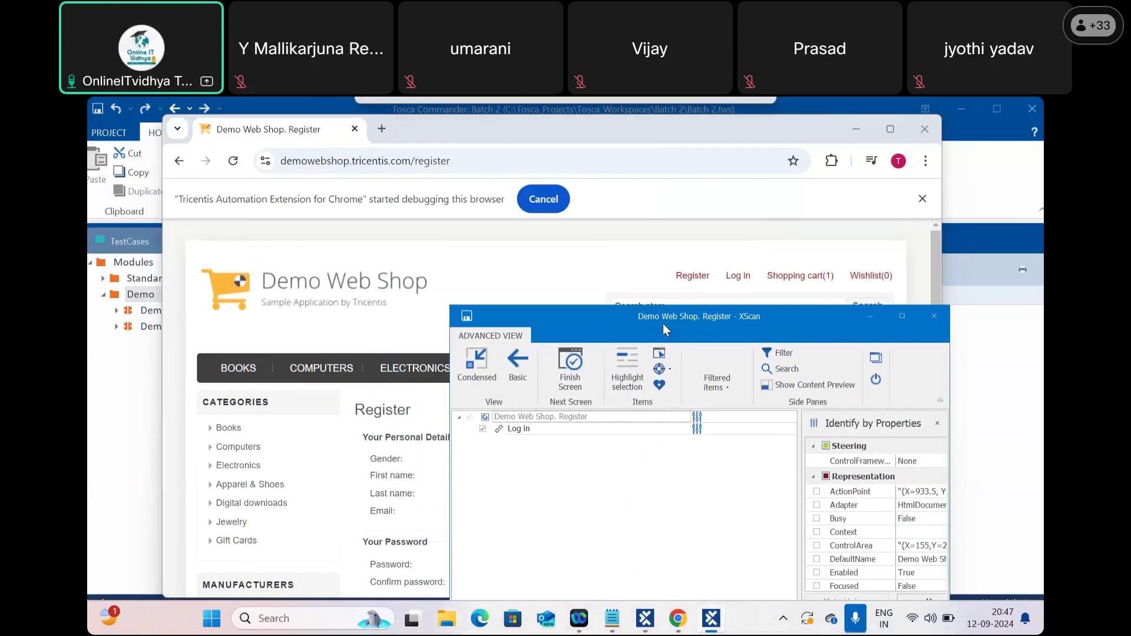
pyautogui.click(662, 356)
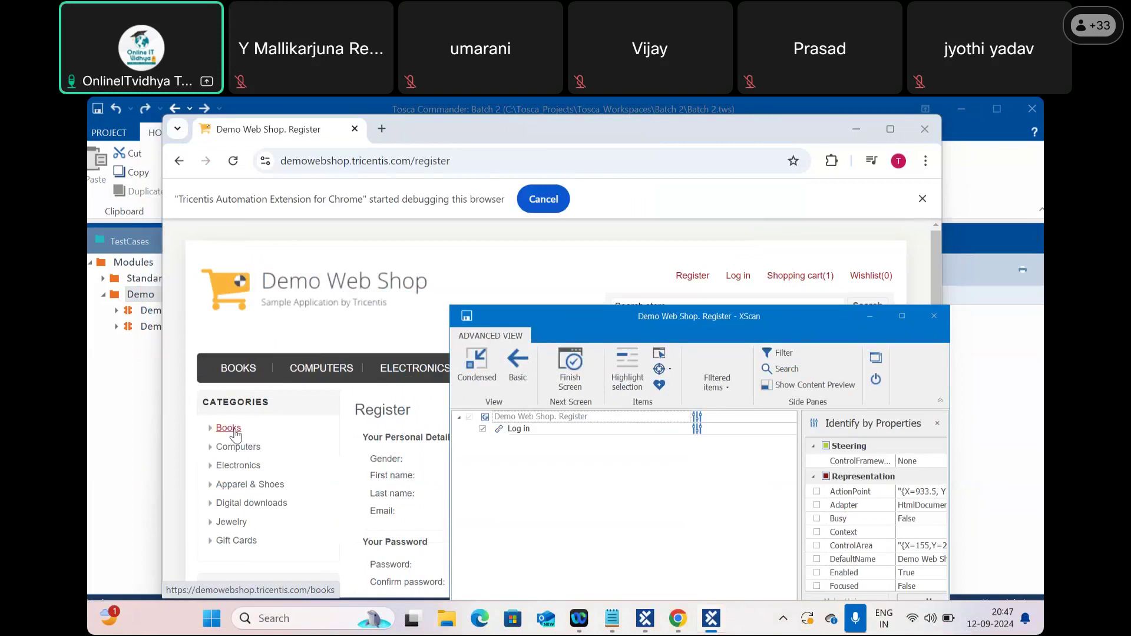
pyautogui.click(235, 435)
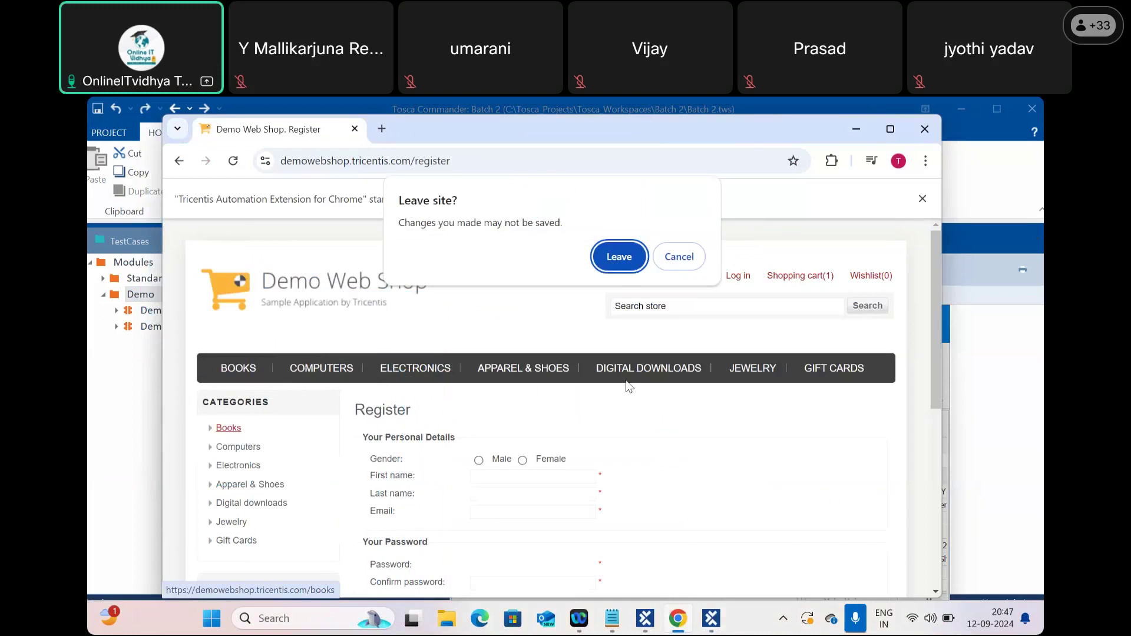
pyautogui.click(679, 257)
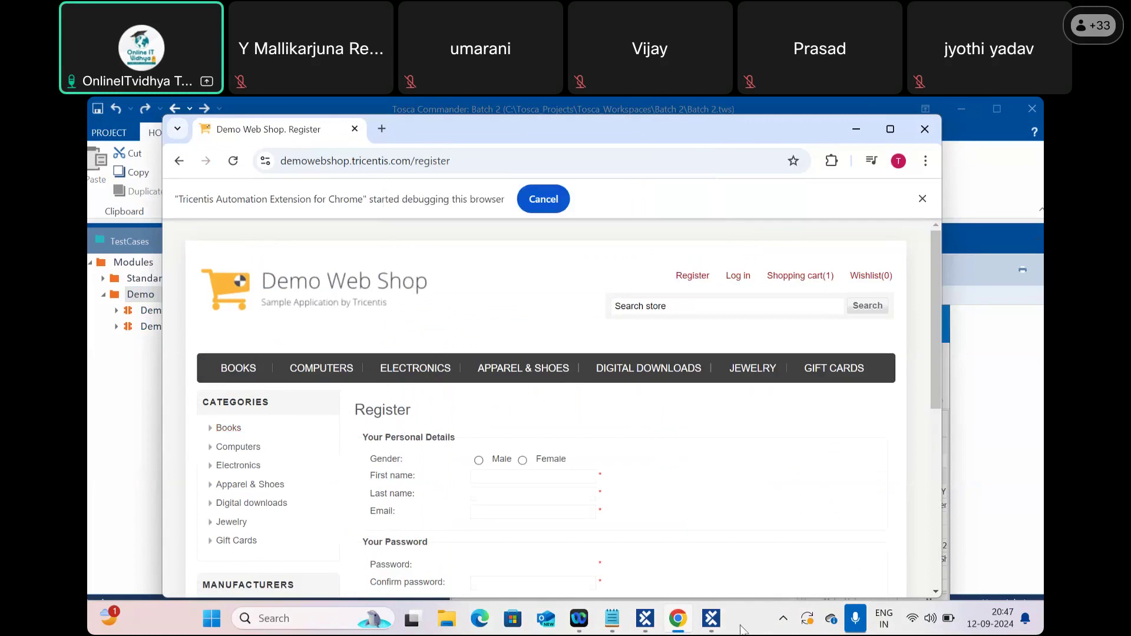
pyautogui.click(712, 618)
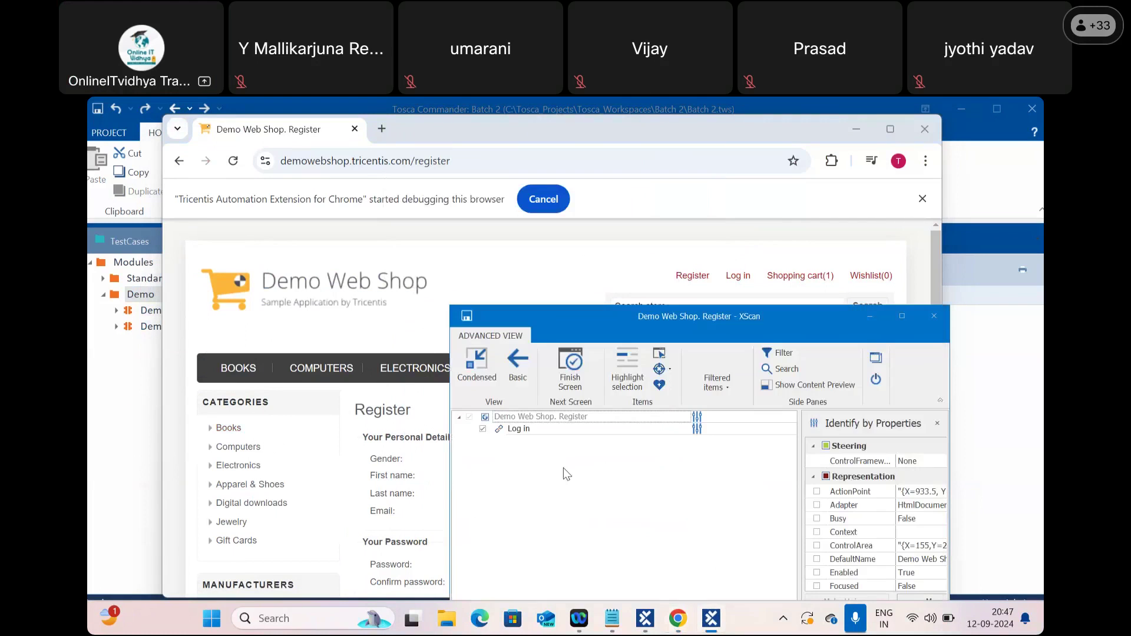
# Step: Pick the Books link in the page's Categories list as another control on screen, and end the on-screen selection
pyautogui.click(658, 354)
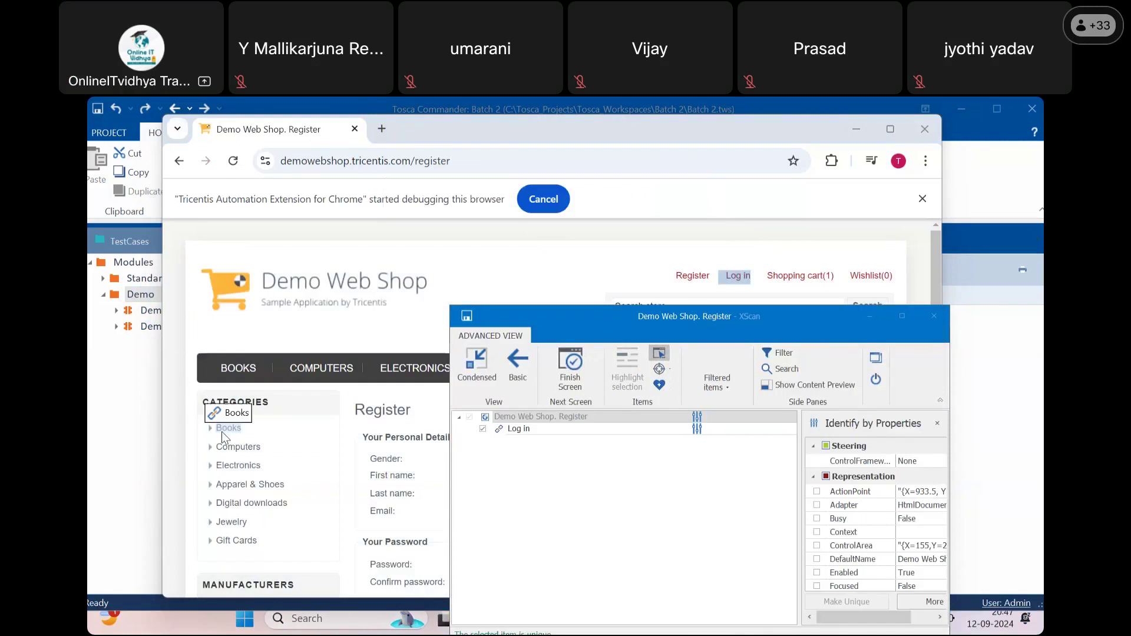
pyautogui.click(223, 431)
pyautogui.moveTo(613, 323); pyautogui.dragTo(384, 242)
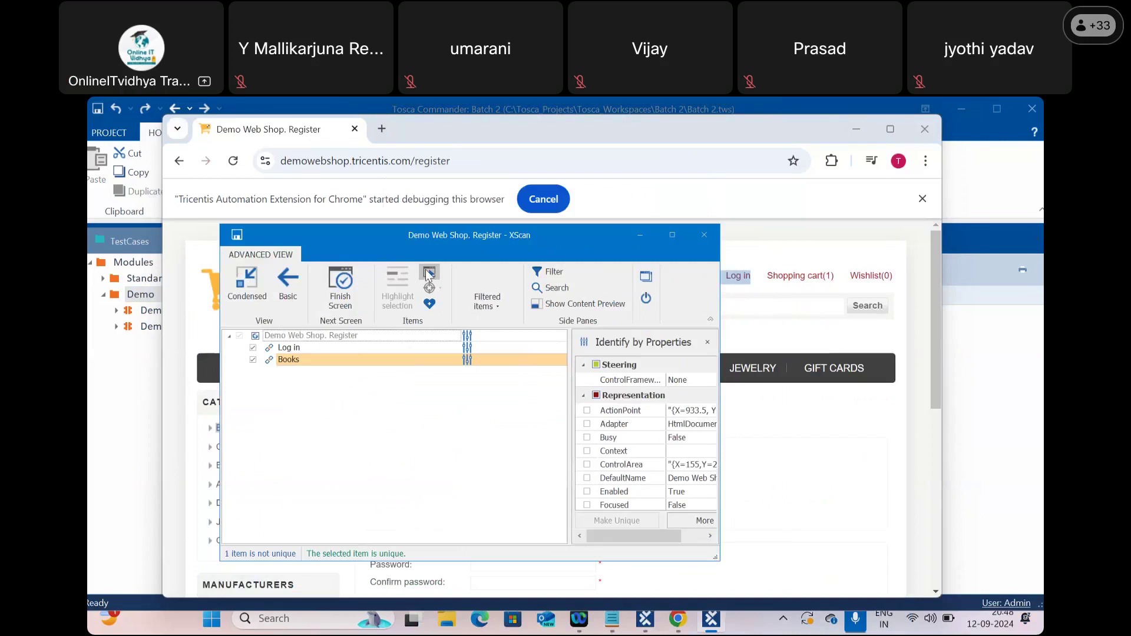
pyautogui.click(425, 270)
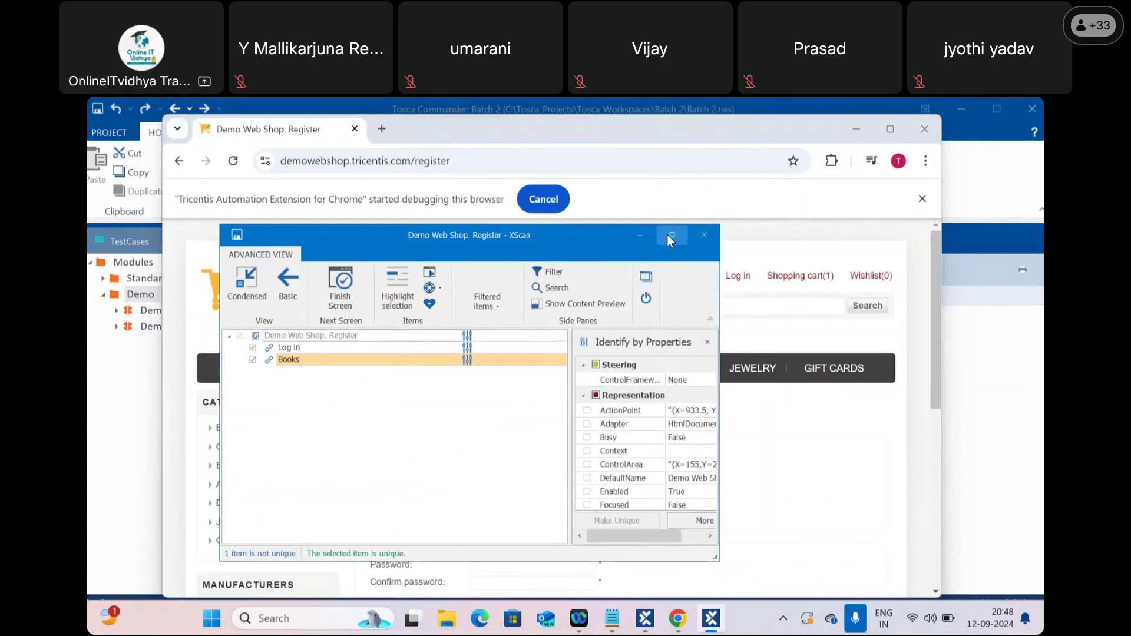
# Step: Maximize the XScan window and widen the Identify by Properties pane so the property values can be read
pyautogui.moveTo(670, 236)
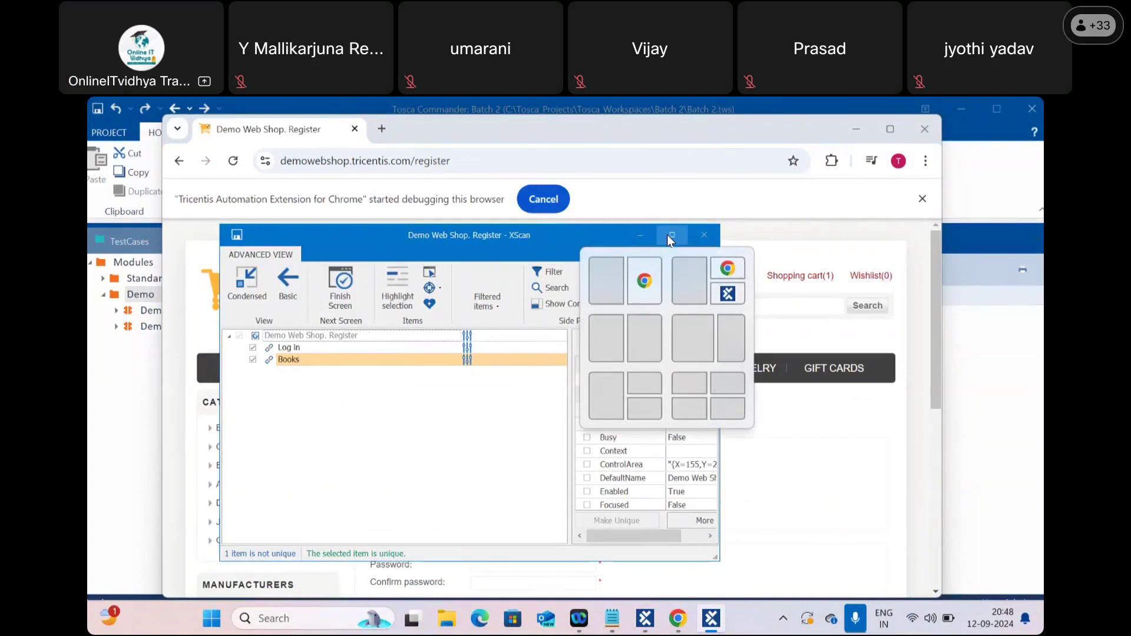
pyautogui.click(672, 236)
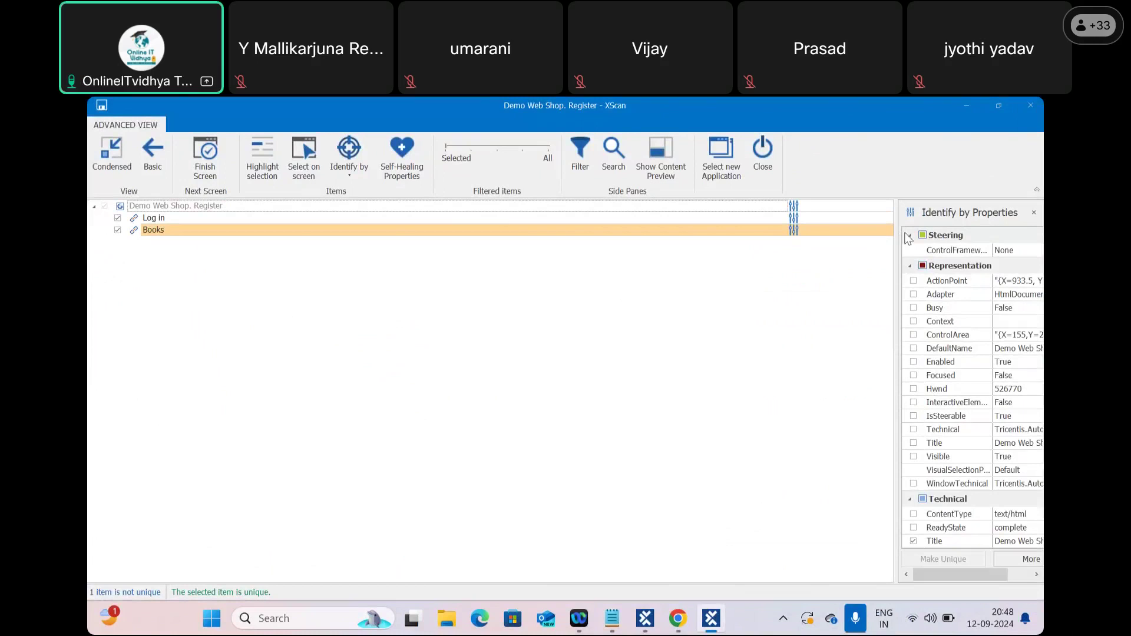
pyautogui.moveTo(883, 274); pyautogui.dragTo(616, 309)
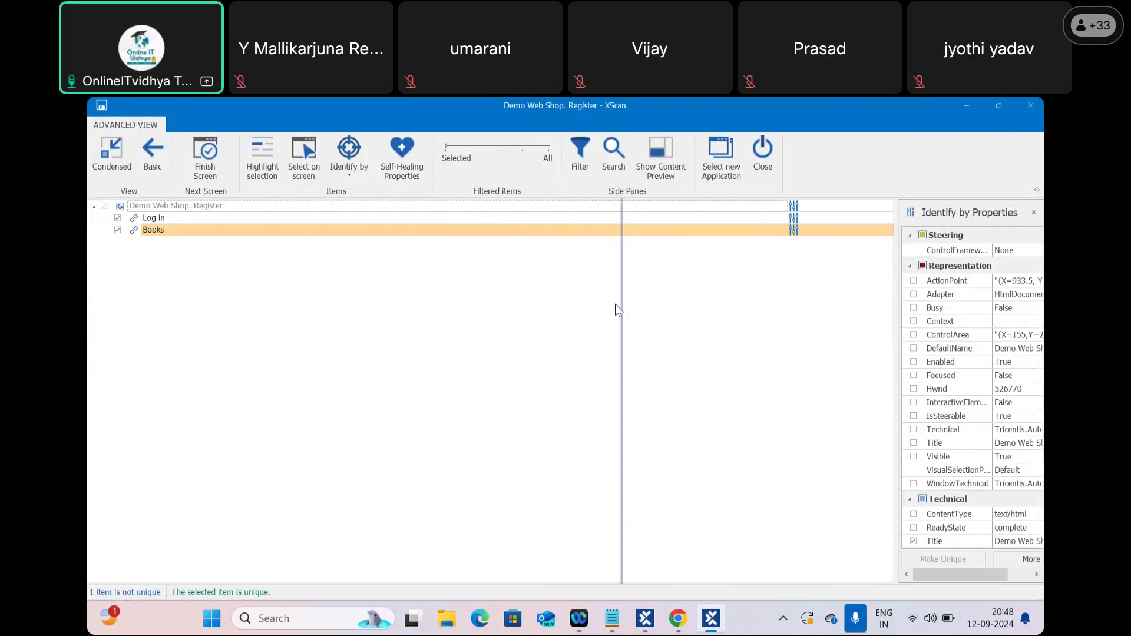
# Step: Compare the uniqueness status and identification properties of the Log in and Books controls
pyautogui.click(166, 218)
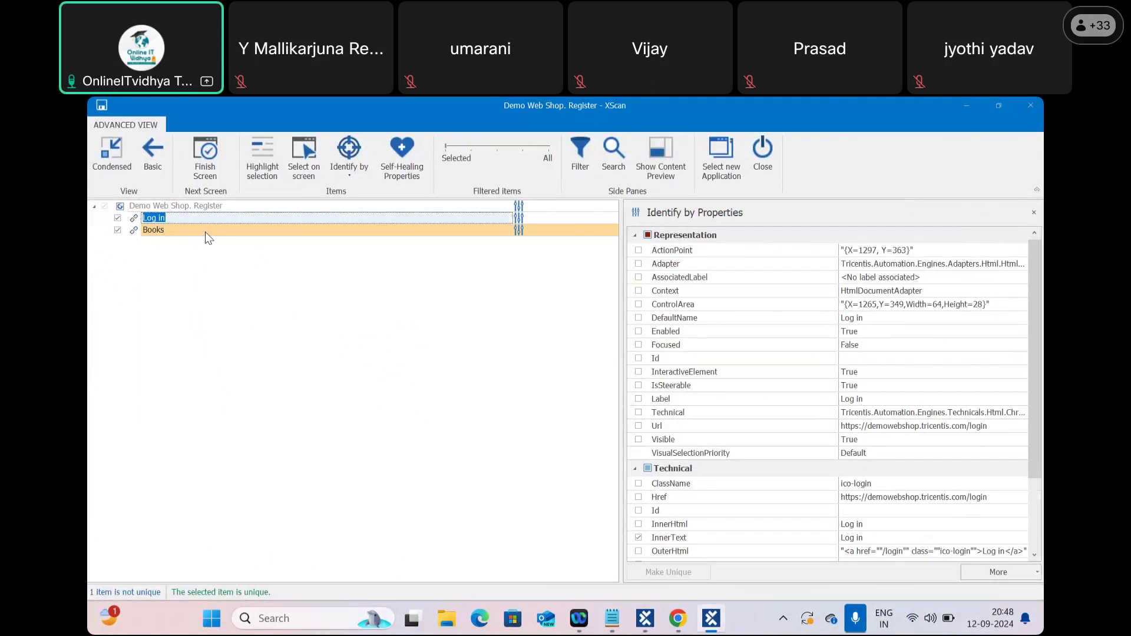
pyautogui.press('Down')
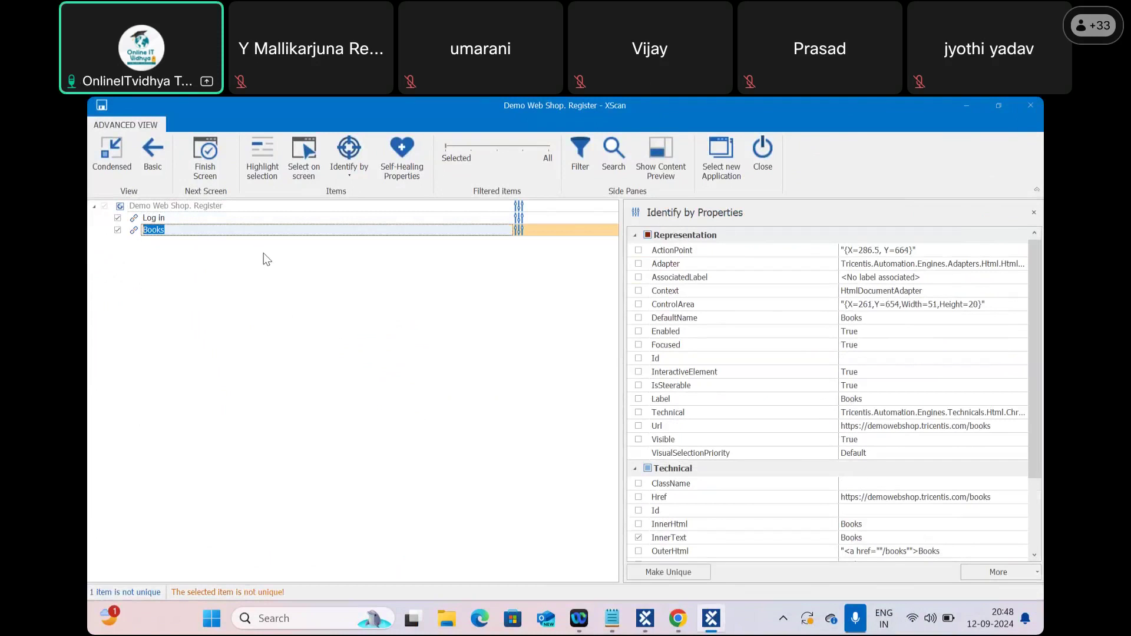
pyautogui.click(207, 219)
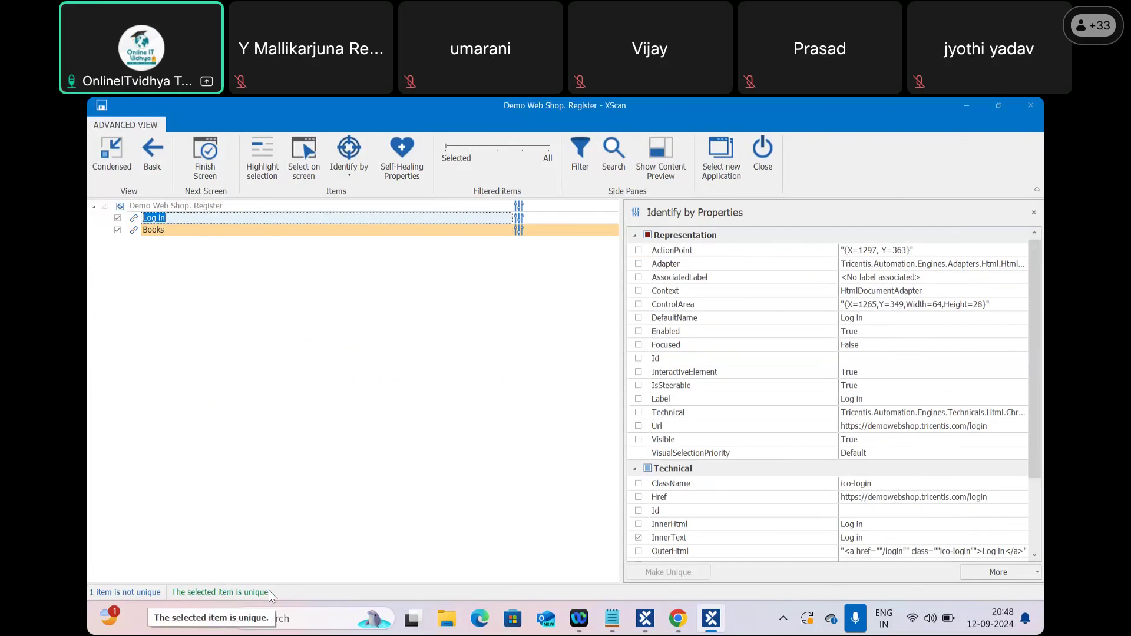
pyautogui.click(180, 268)
pyautogui.press('Down')
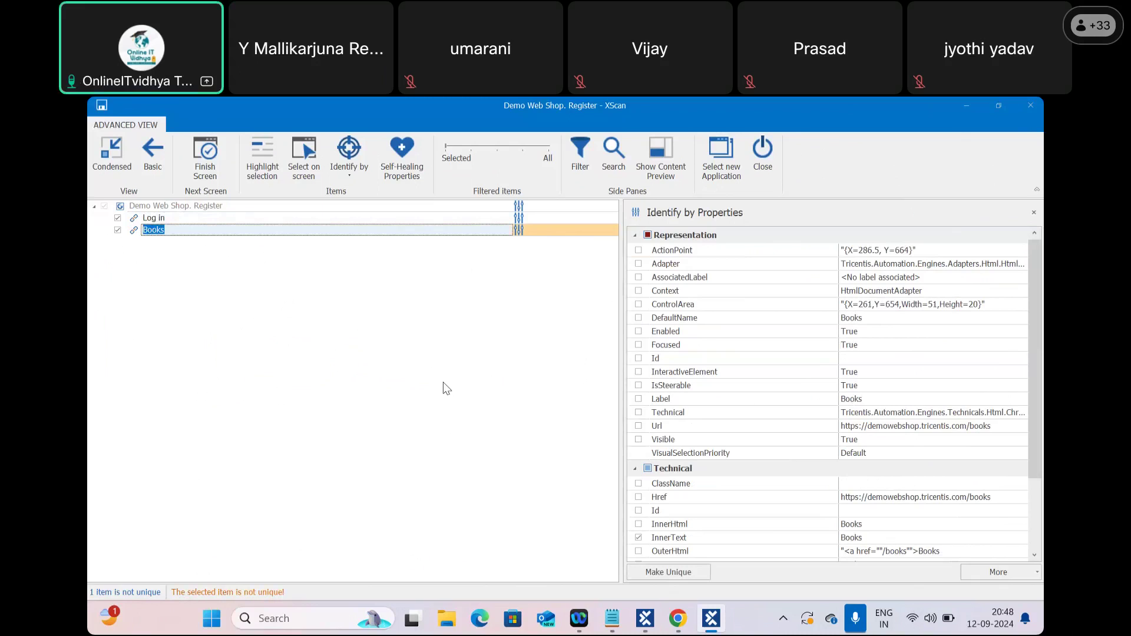
pyautogui.scroll(-1, 719, 522)
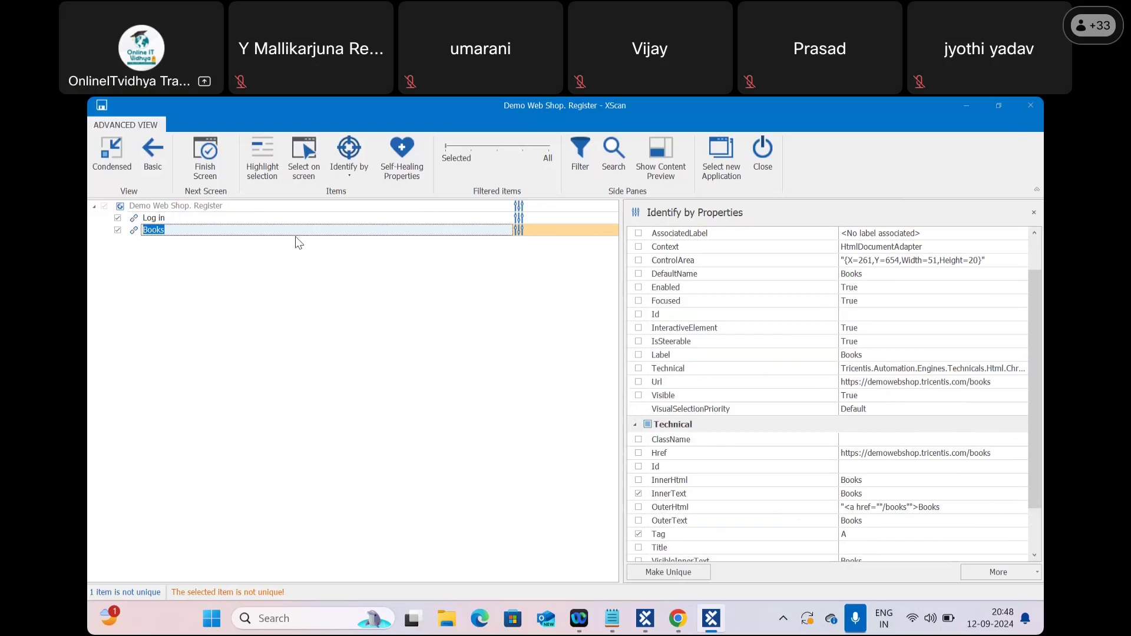
# Step: Review the identification methods for Books, view its Index identification, and return to its properties
pyautogui.click(351, 175)
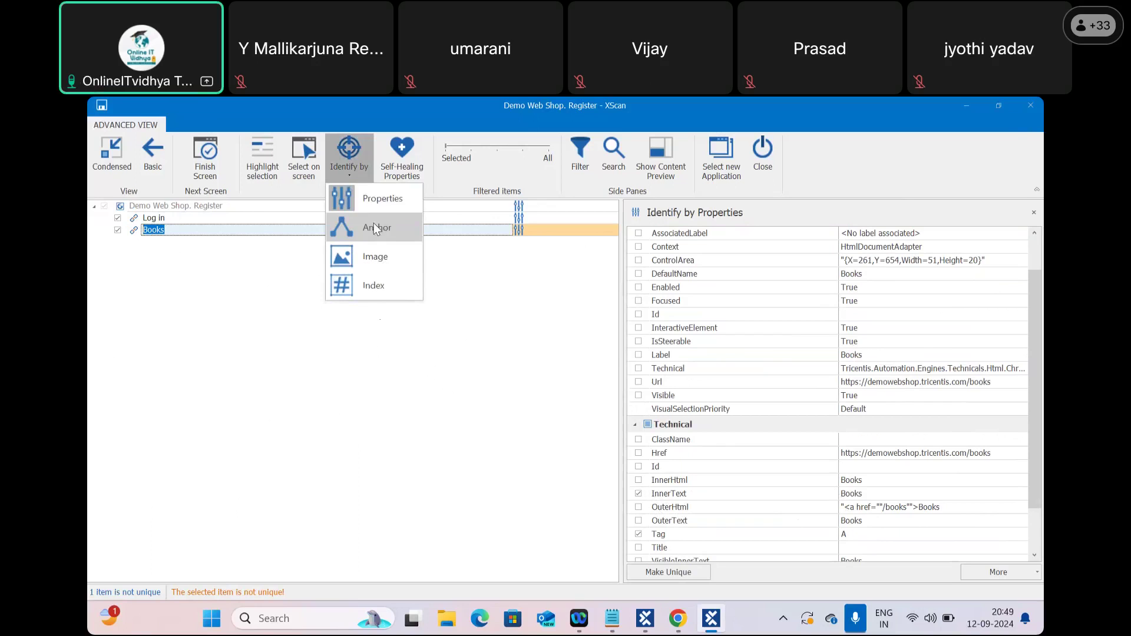
pyautogui.click(259, 340)
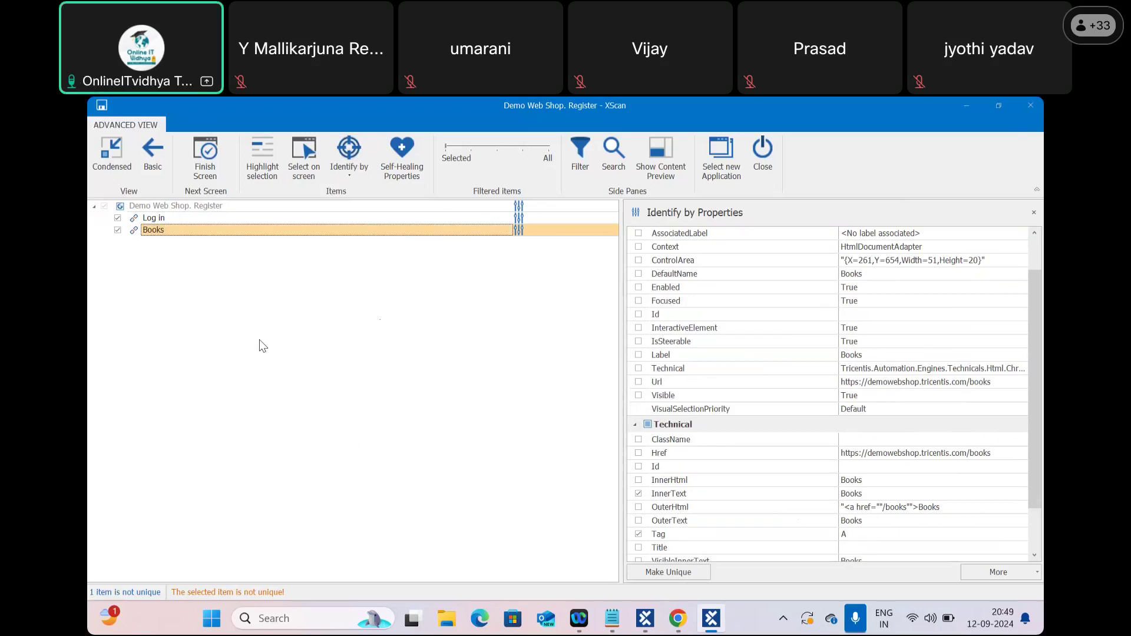
pyautogui.click(185, 229)
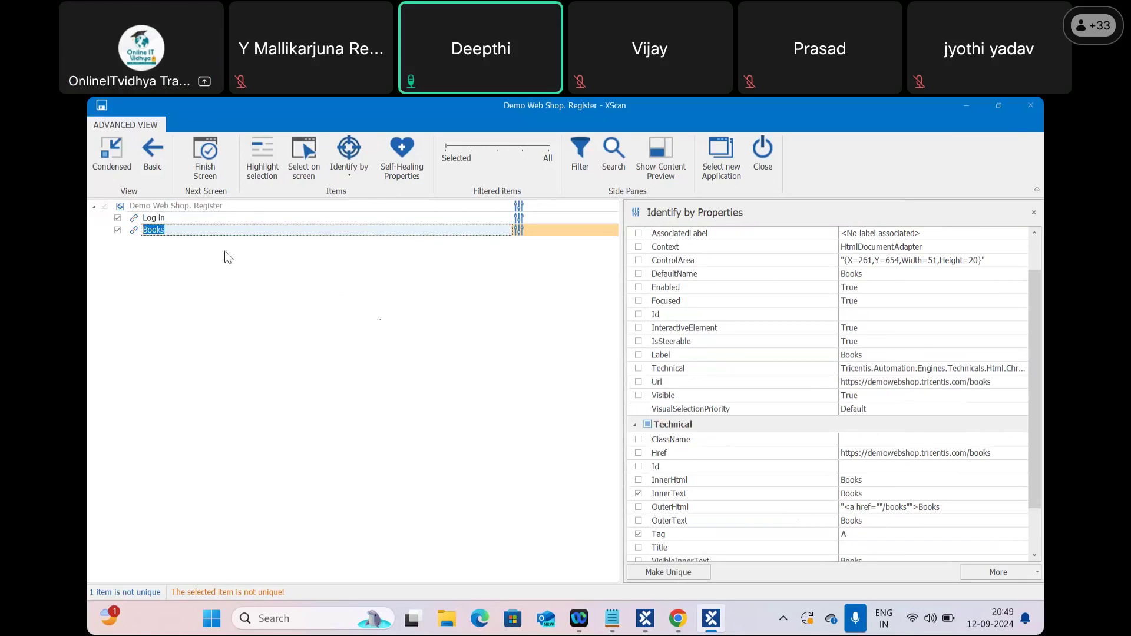
pyautogui.click(351, 178)
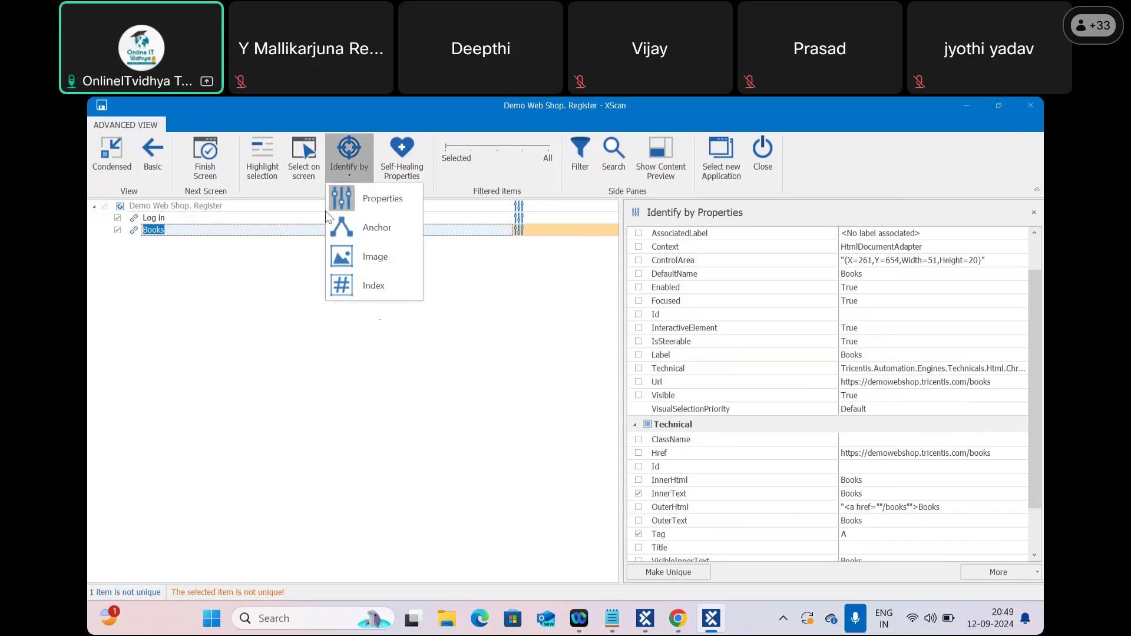
pyautogui.click(364, 288)
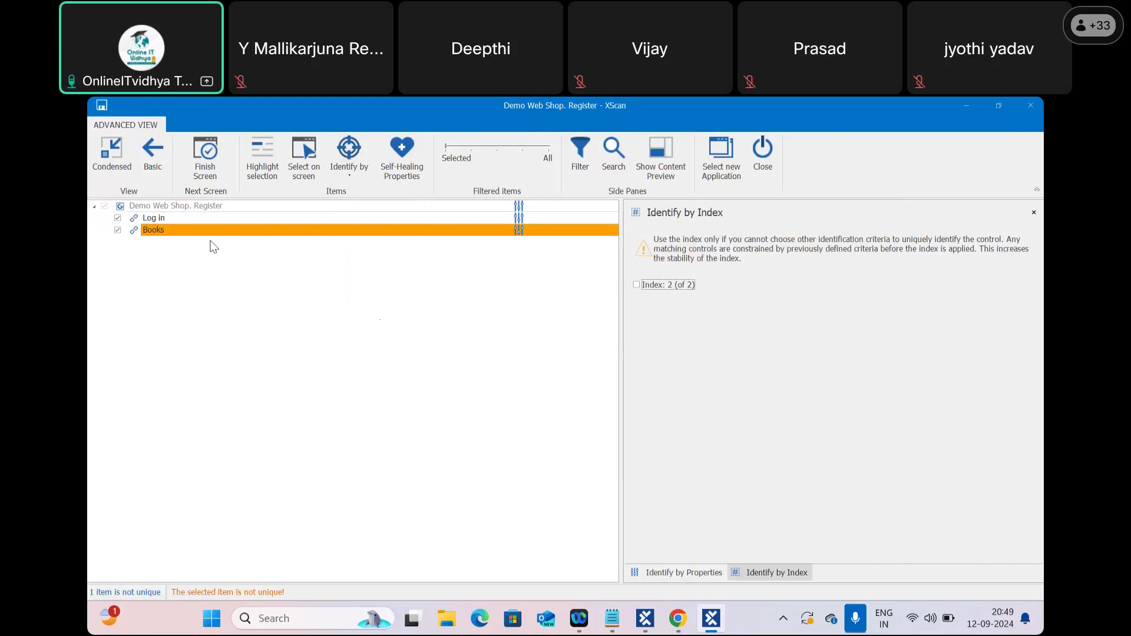
pyautogui.click(176, 218)
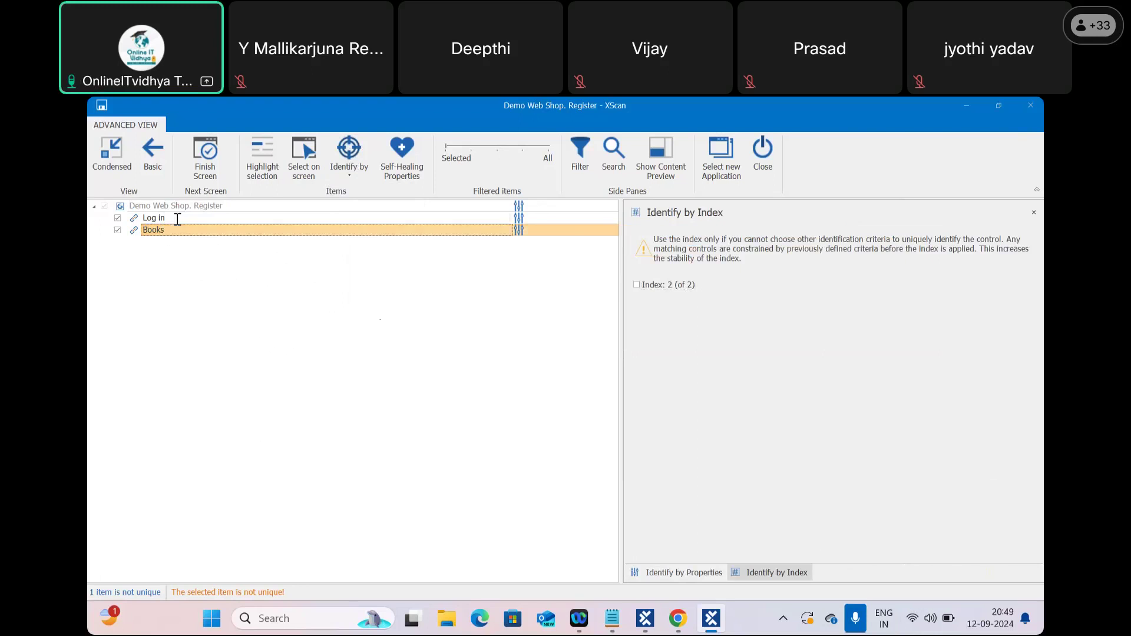
pyautogui.click(1034, 212)
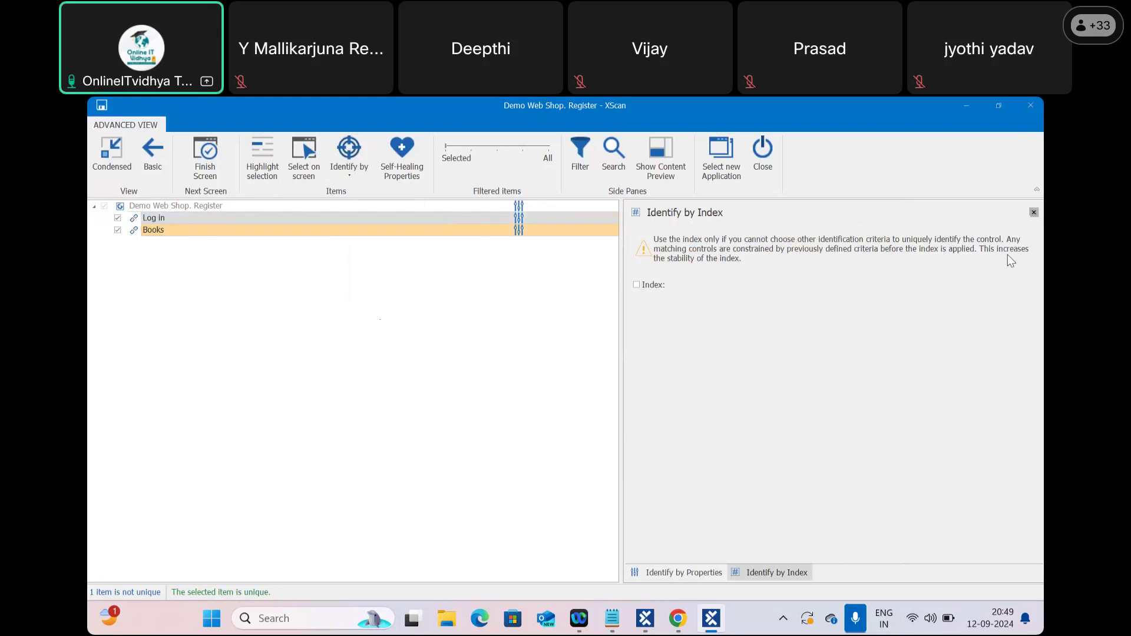
pyautogui.click(222, 230)
pyautogui.click(223, 230)
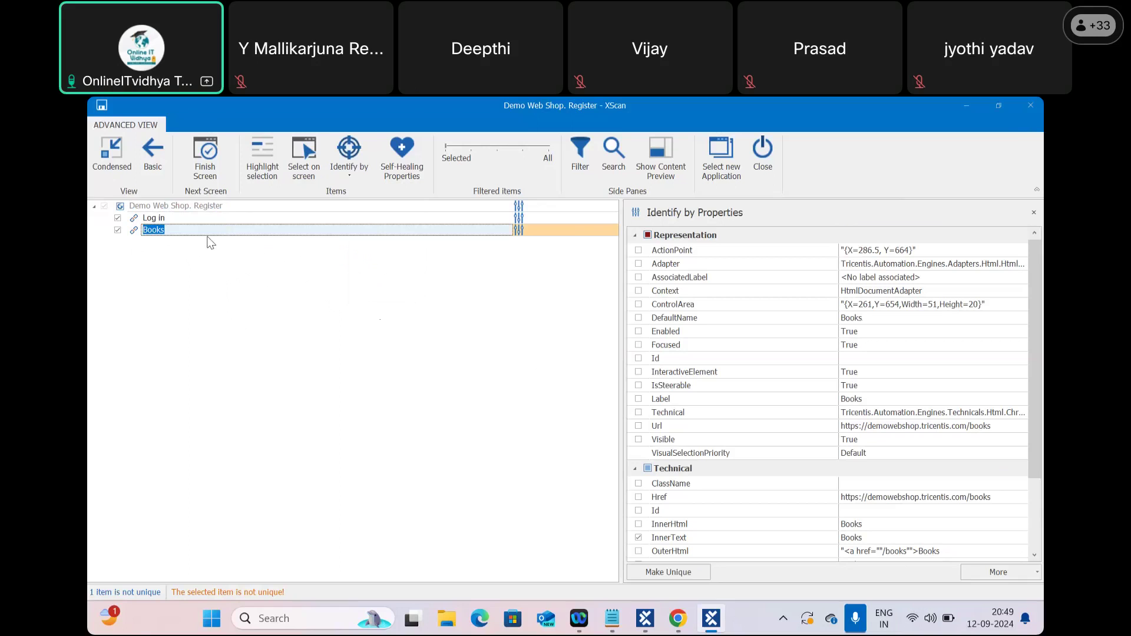
# Step: Check the Books links on the web page, review the Books control's Index identification again, and close that pane
pyautogui.click(967, 106)
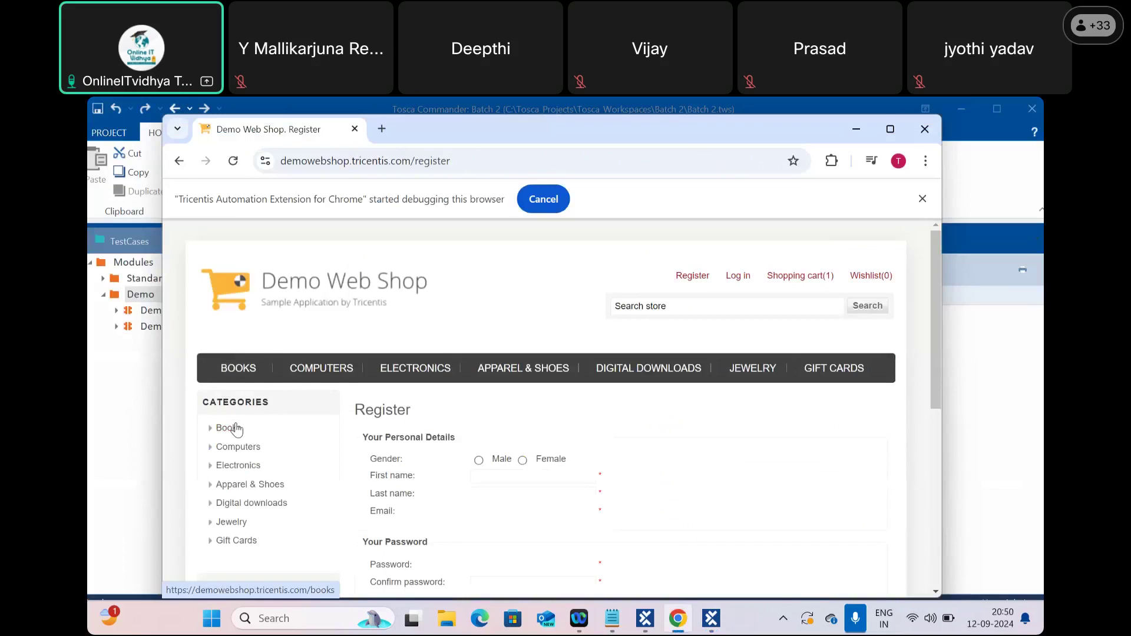
pyautogui.click(713, 622)
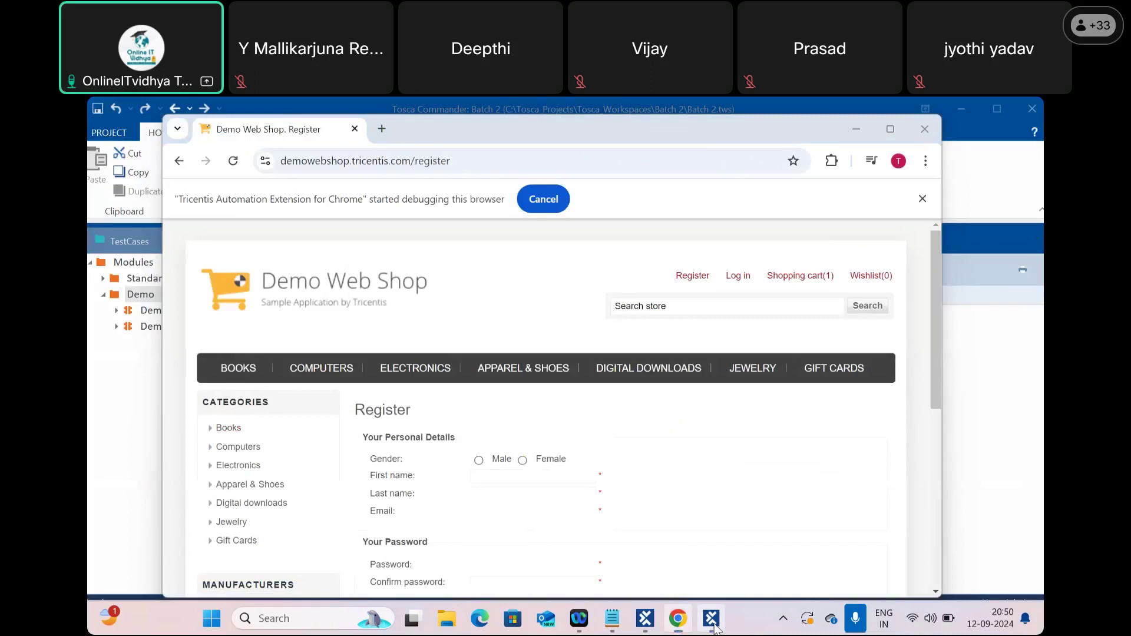
pyautogui.click(349, 159)
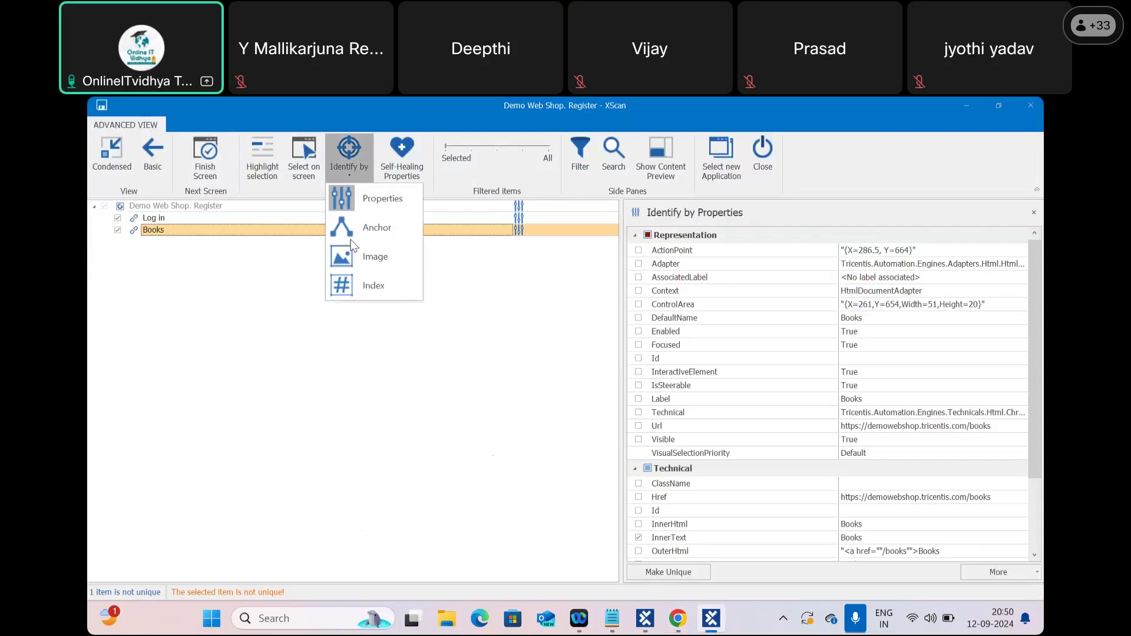
pyautogui.click(369, 288)
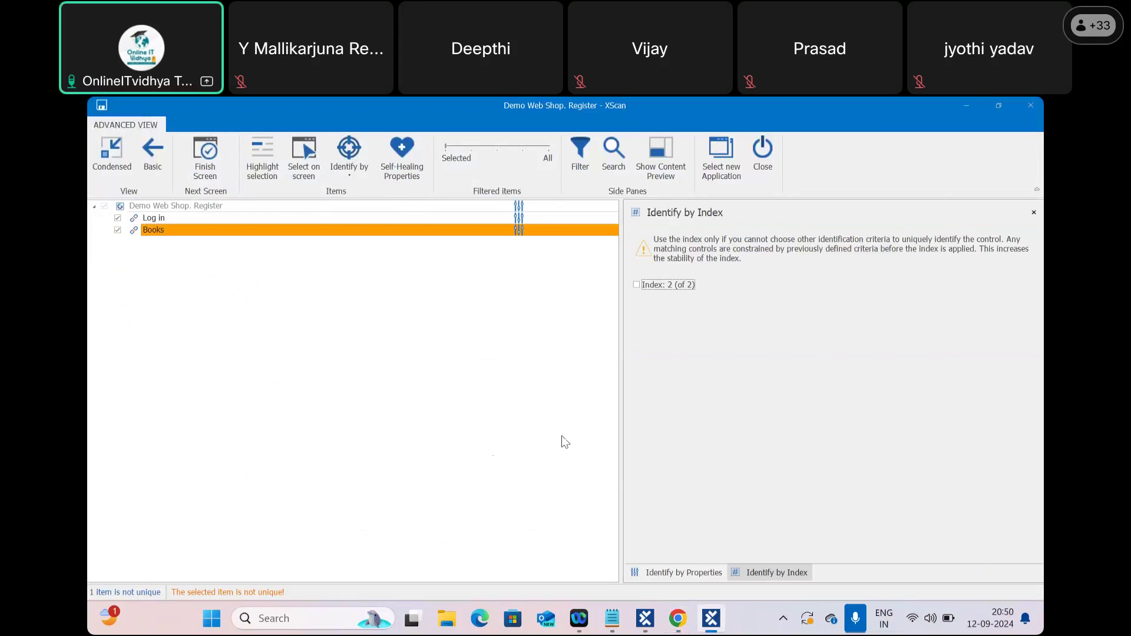
pyautogui.click(350, 171)
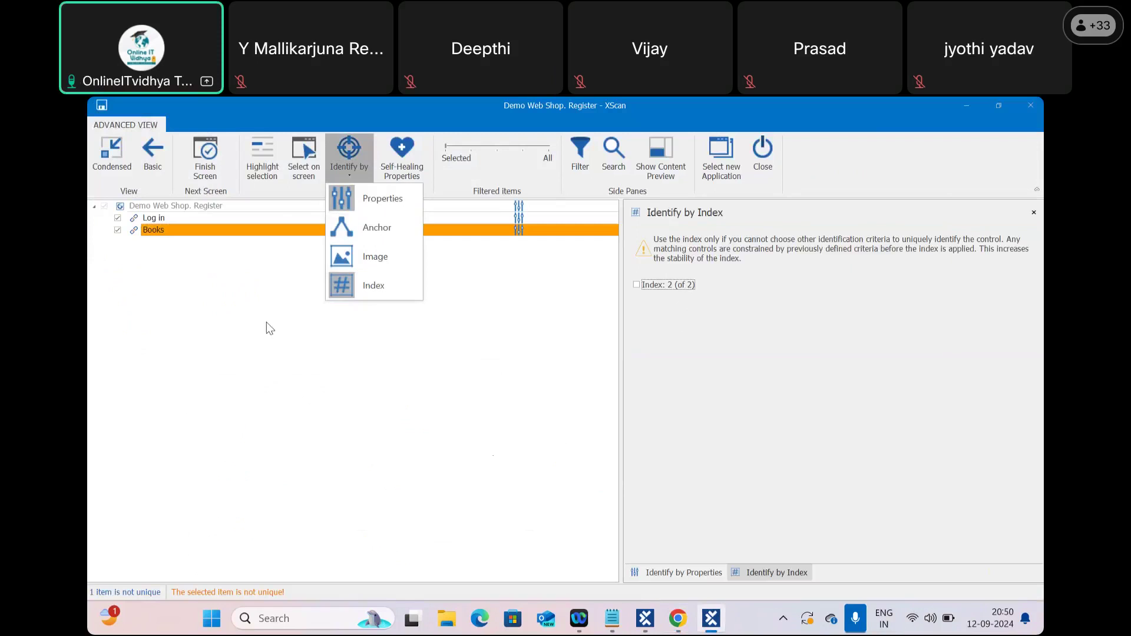
pyautogui.click(287, 234)
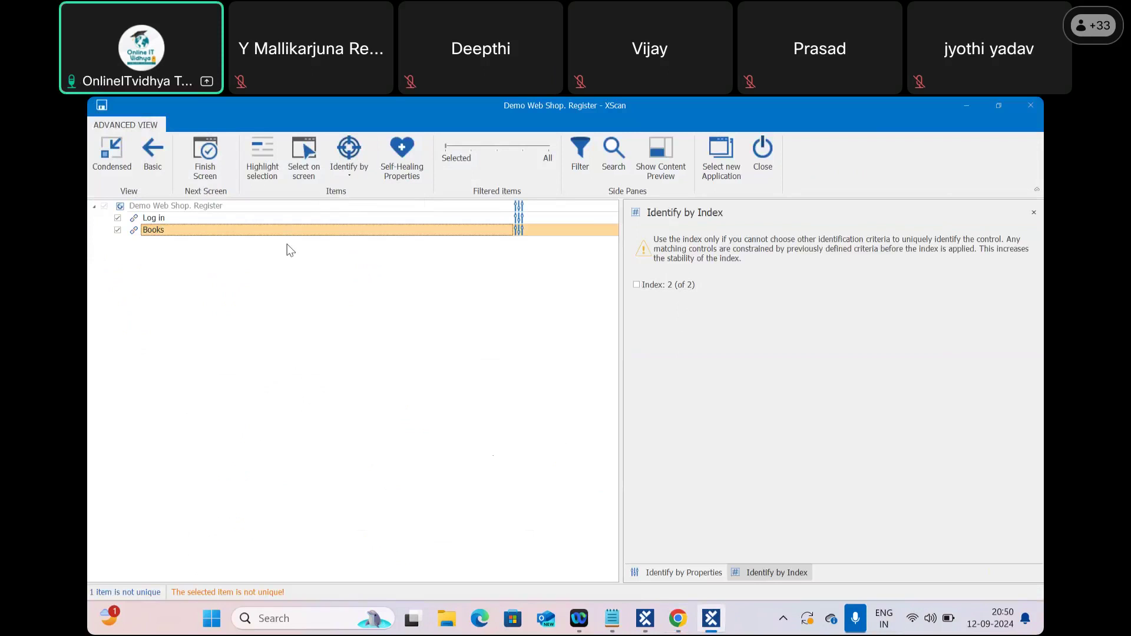
pyautogui.click(1036, 214)
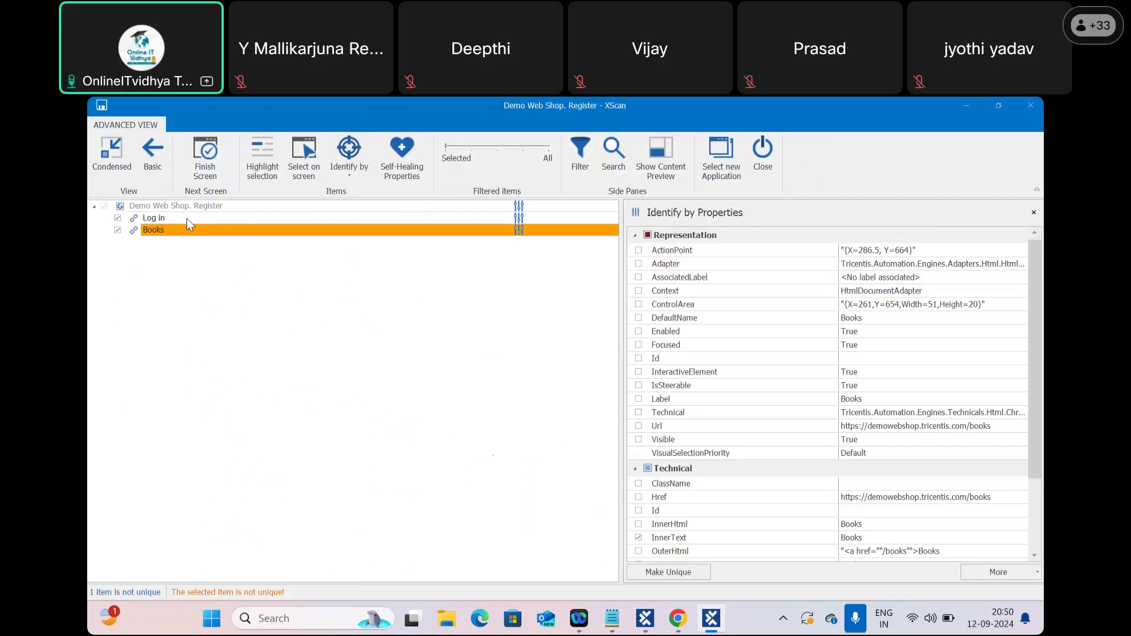
# Step: Save the scanned Demo Web Shop. Register module with its Log in and Books controls, and return to Tosca Commander
pyautogui.doubleClick(103, 106)
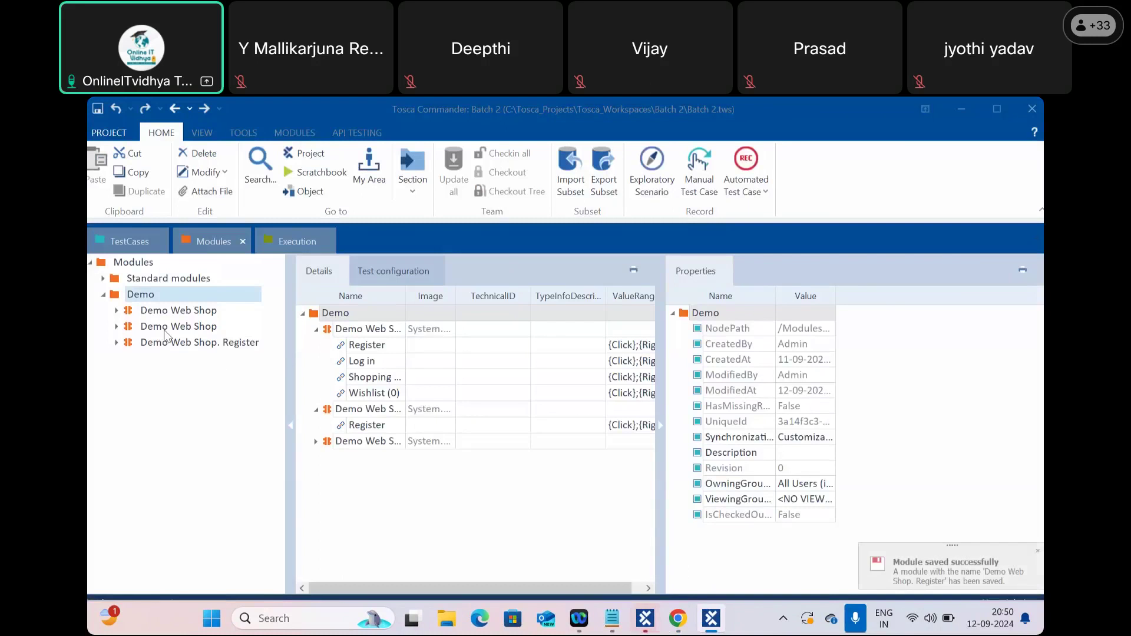
pyautogui.click(712, 619)
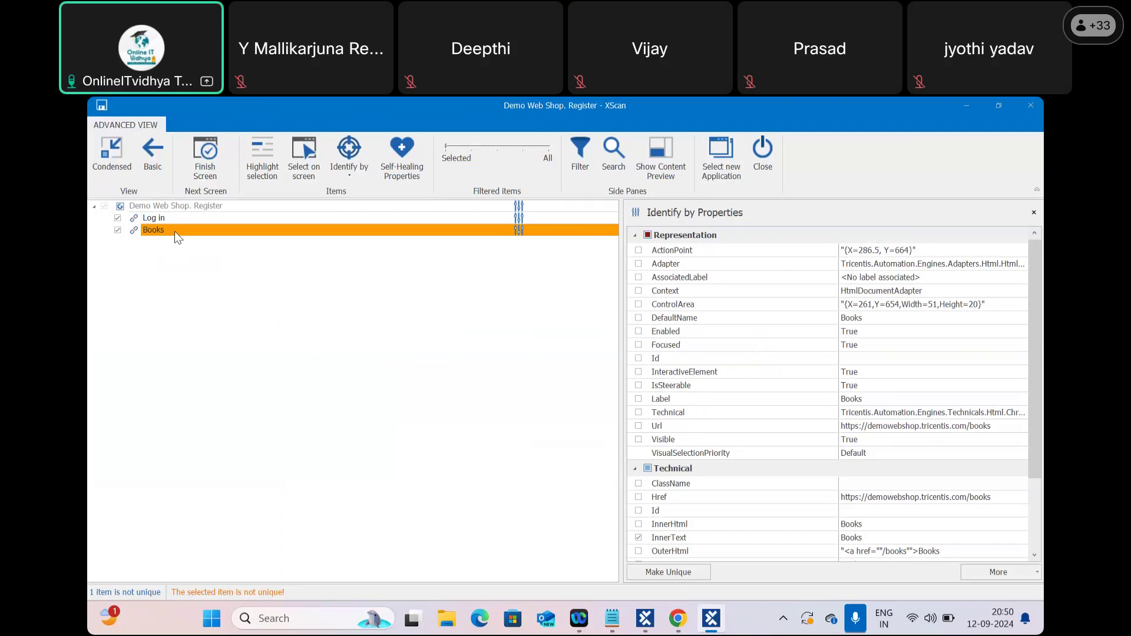
pyautogui.hotkey('ctrl', 's')
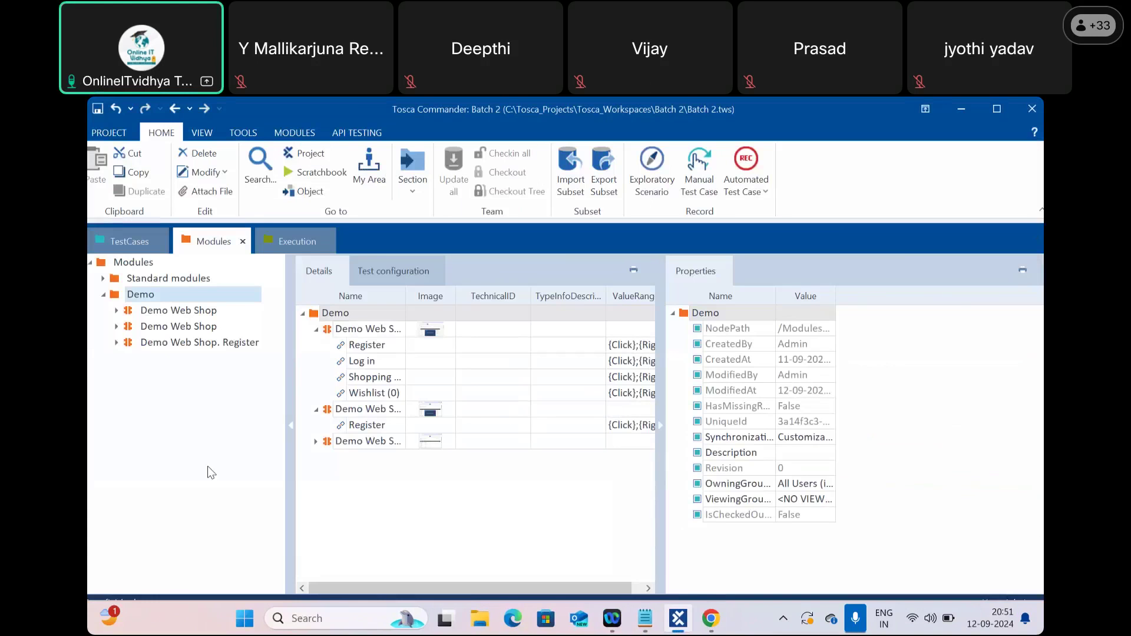
# Step: Create a new test case in the Sample Test case folder from the Demo Web Shop. Register module and show its controls
pyautogui.click(117, 343)
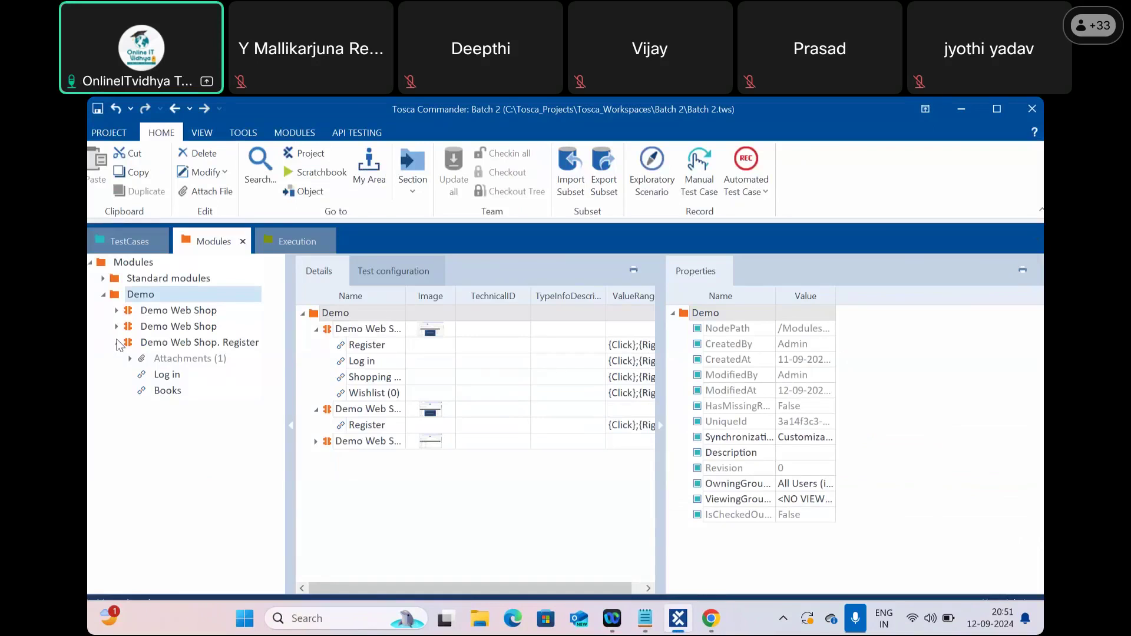
pyautogui.click(118, 343)
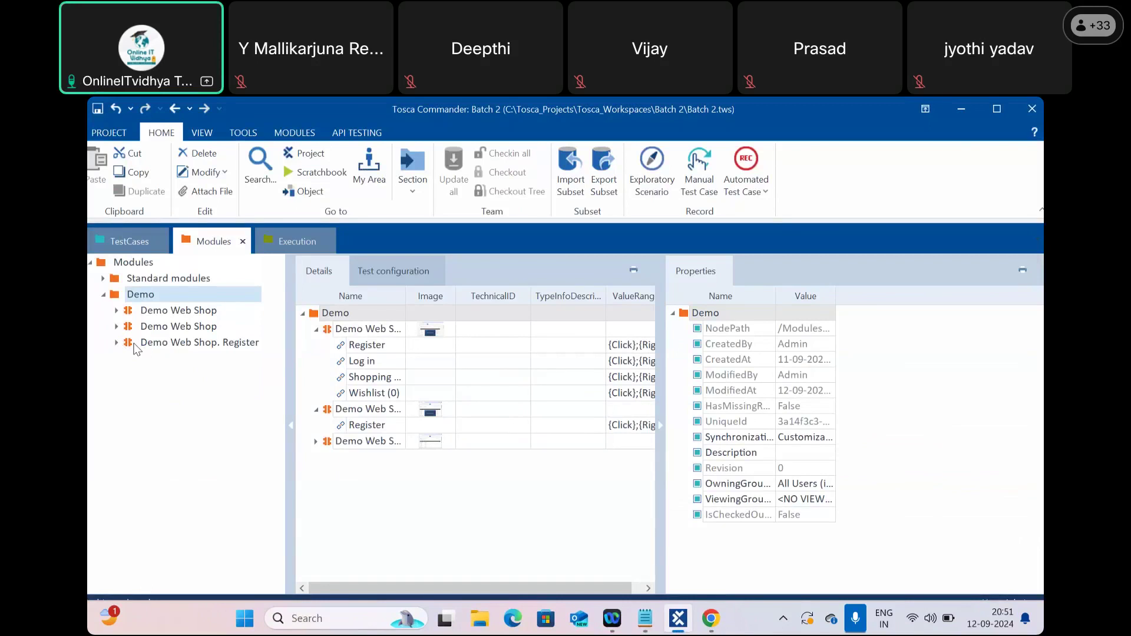
pyautogui.click(150, 345)
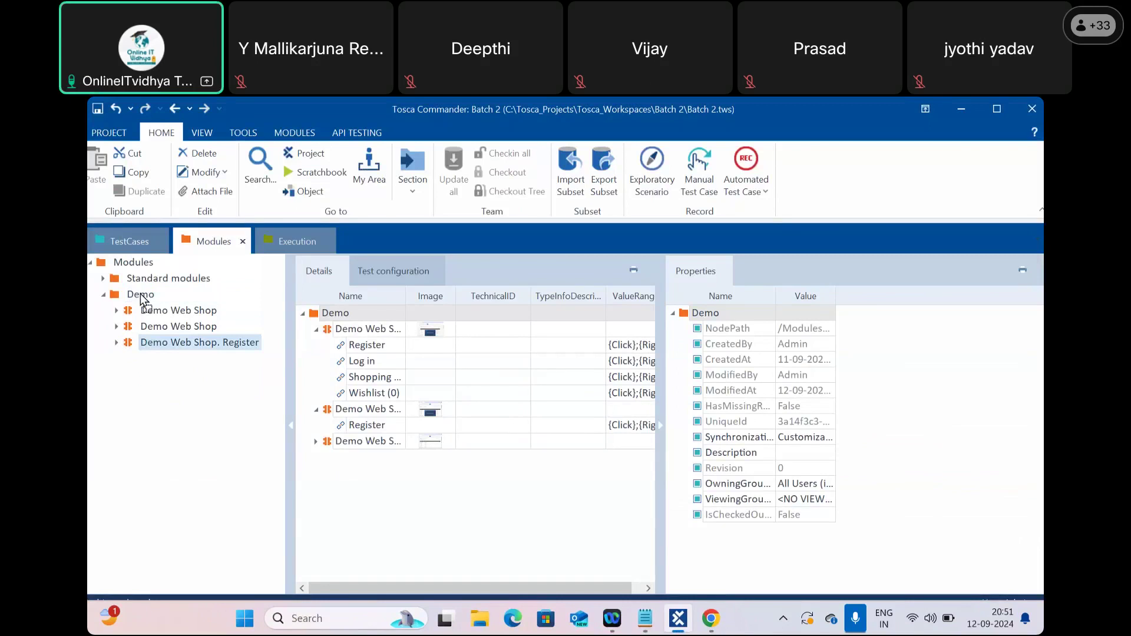
pyautogui.moveTo(141, 296)
pyautogui.mouseDown()
pyautogui.moveTo(127, 242)
pyautogui.moveTo(146, 312)
pyautogui.mouseUp()
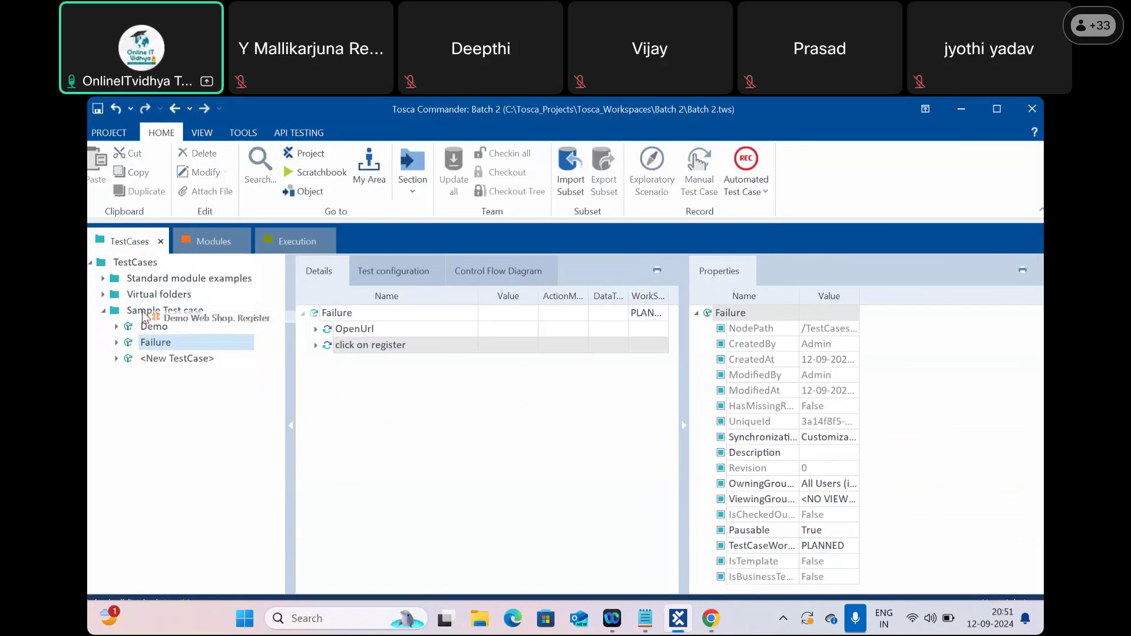
pyautogui.click(165, 360)
pyautogui.click(316, 328)
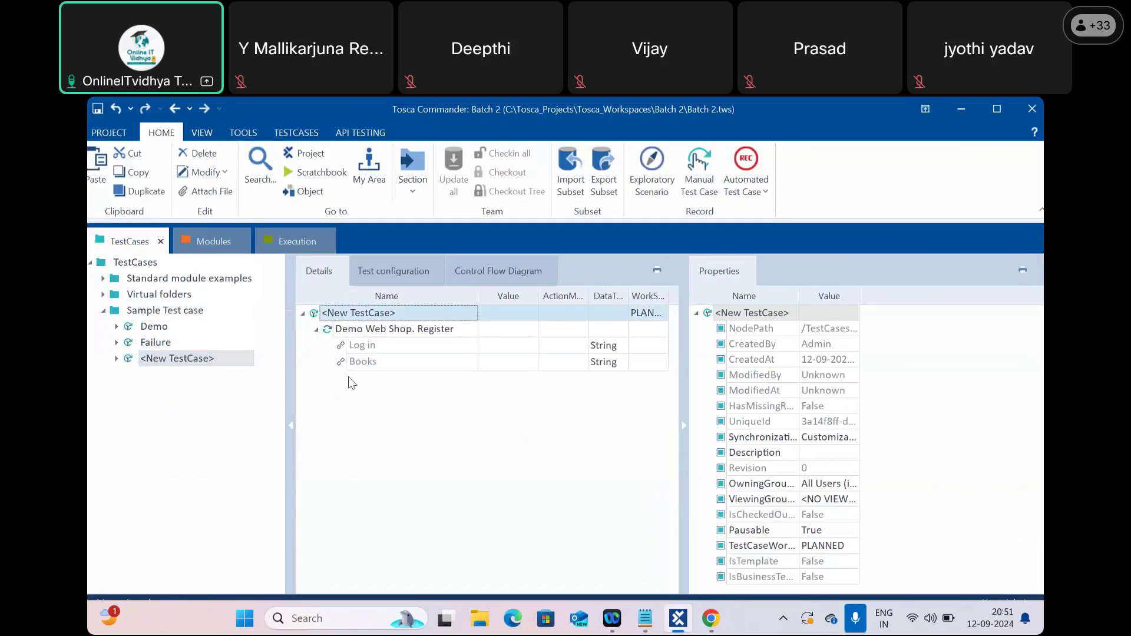
# Step: Set the Books control's value to {Click} in the new test case
pyautogui.click(496, 366)
pyautogui.click(493, 363)
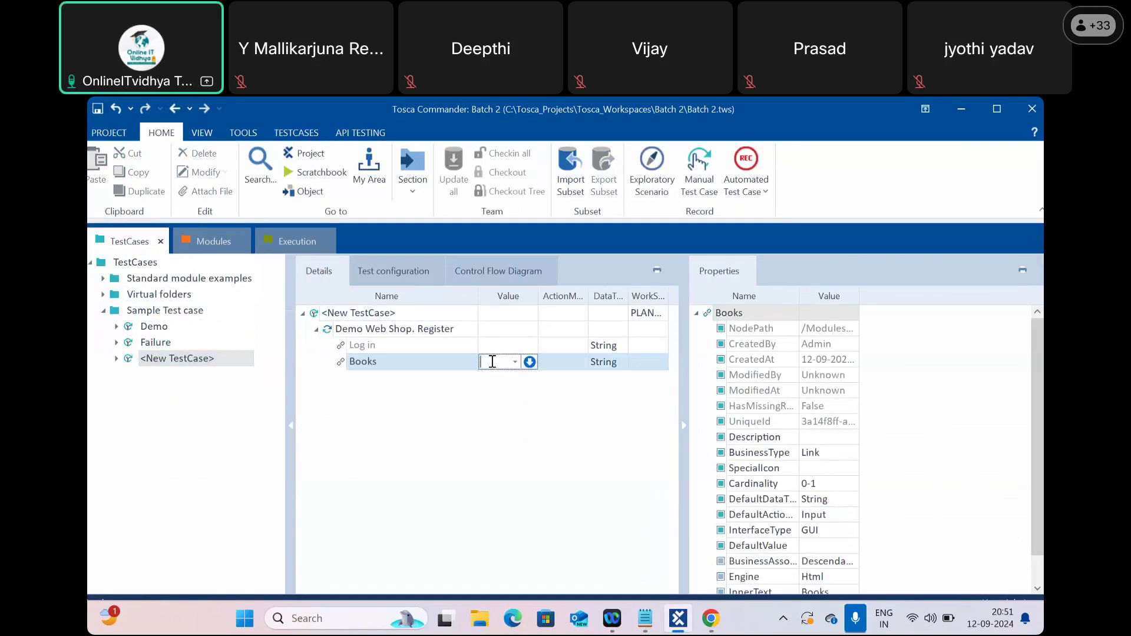
pyautogui.write('{Click}')
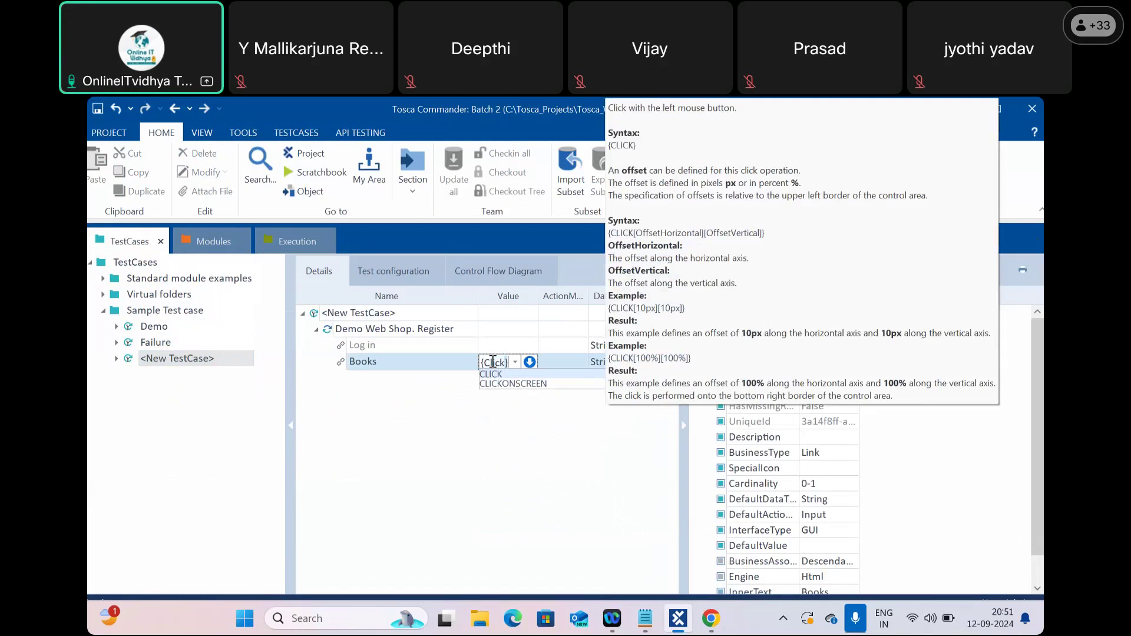
pyautogui.click(510, 412)
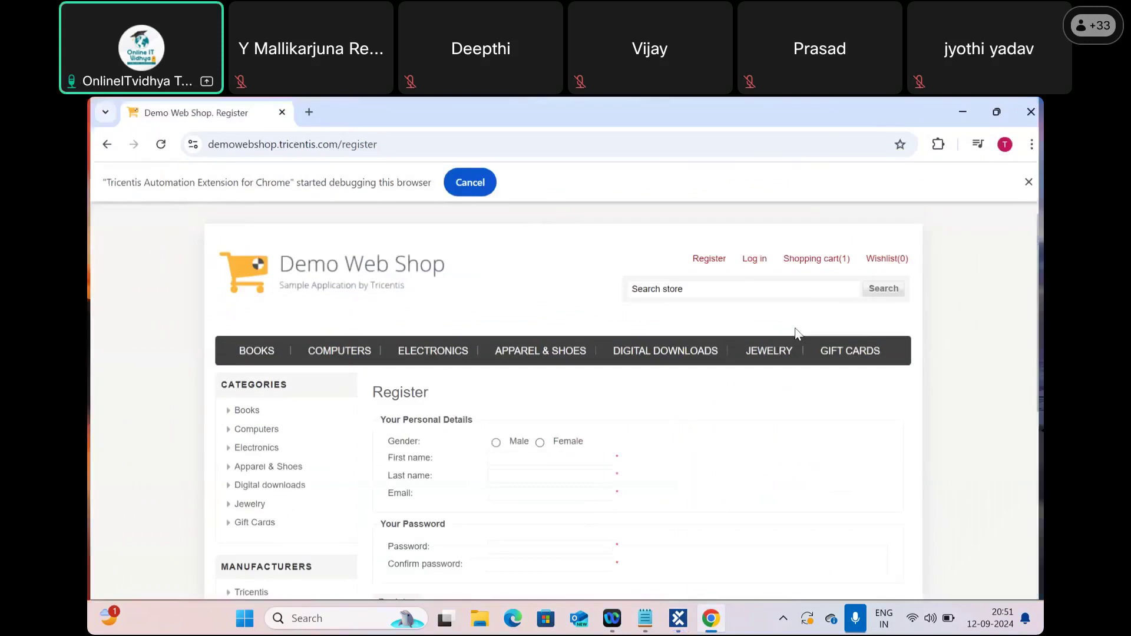
# Step: Return from the Demo Web Shop page to Tosca Commander and run the Demo Web Shop. Register test step in ScratchBook
pyautogui.click(680, 621)
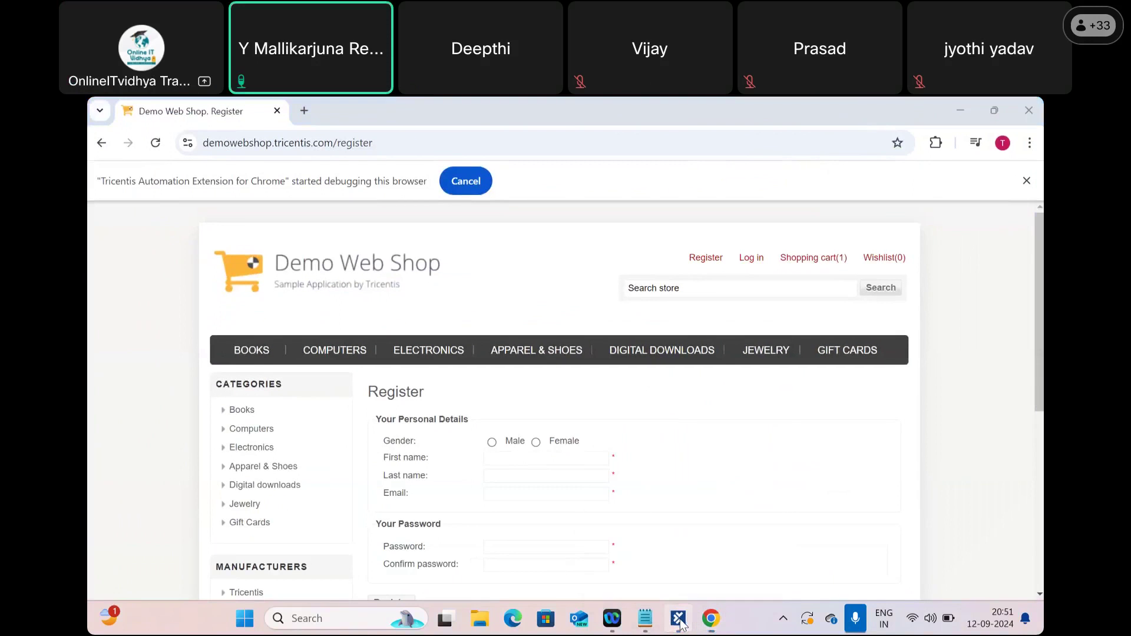
pyautogui.rightClick(379, 335)
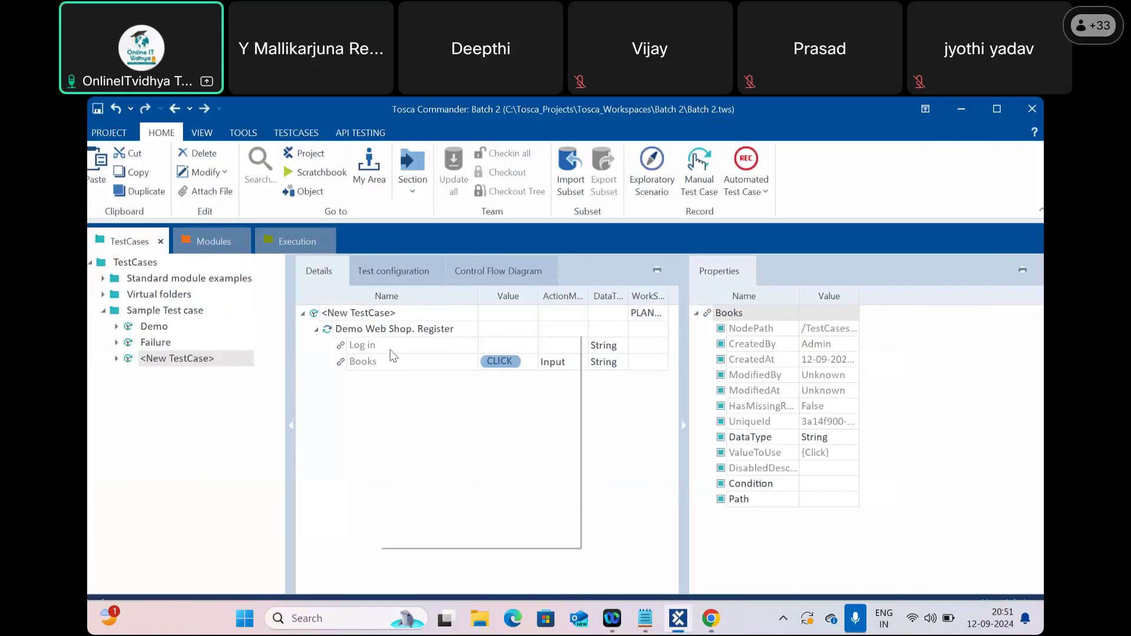
pyautogui.click(416, 409)
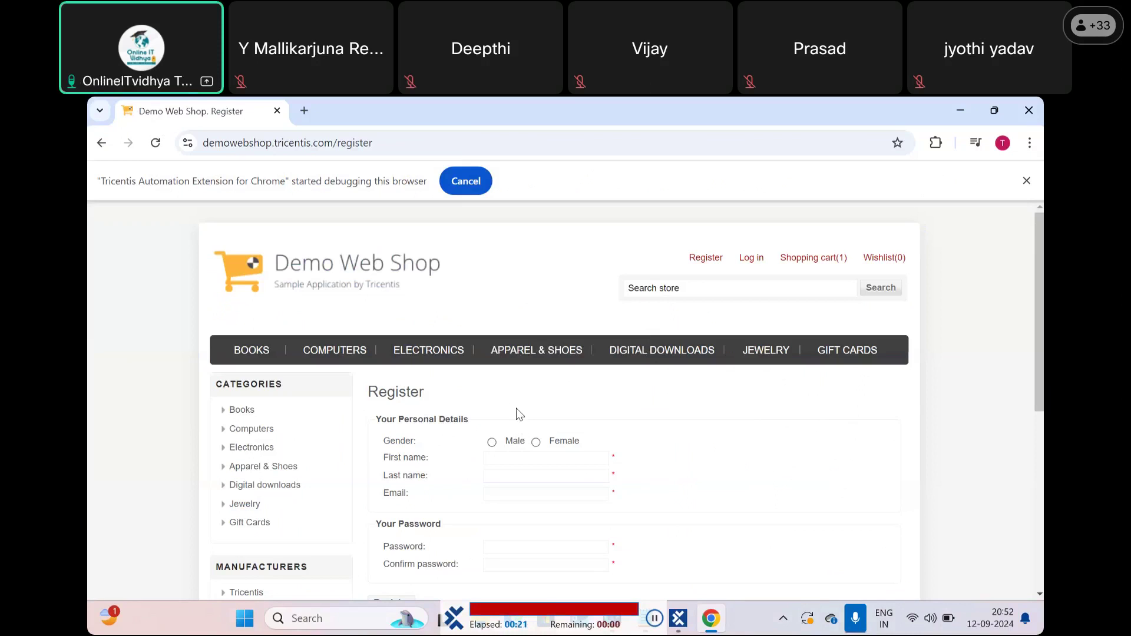
# Step: Read the full log information for the Books control in the ScratchBook result, and close the result window
pyautogui.click(678, 619)
pyautogui.click(121, 204)
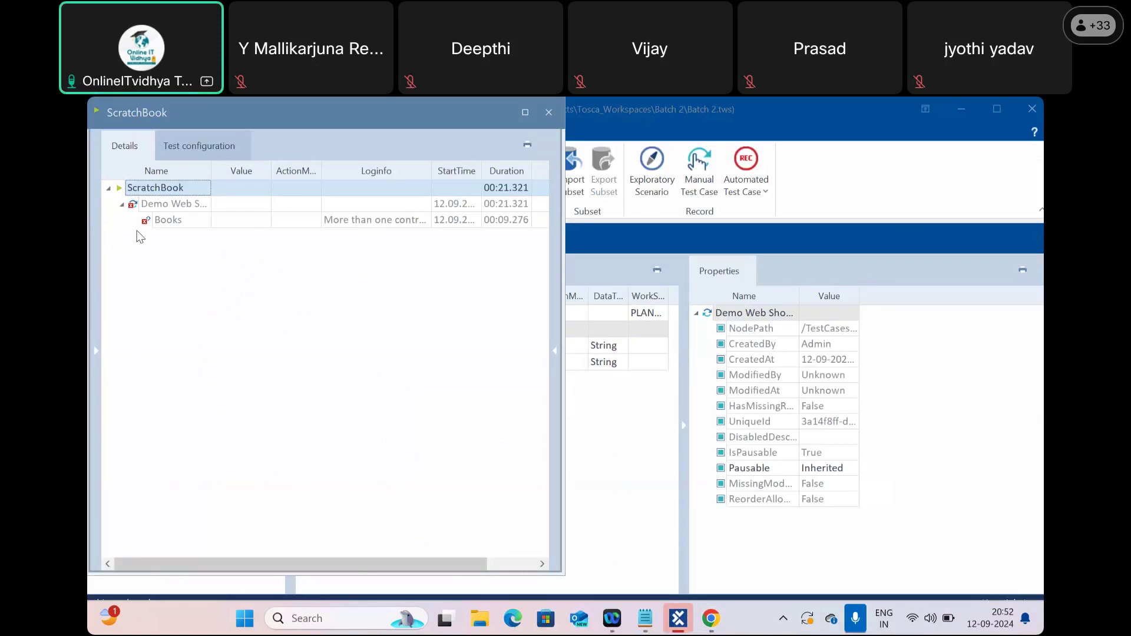
pyautogui.click(375, 222)
pyautogui.click(427, 220)
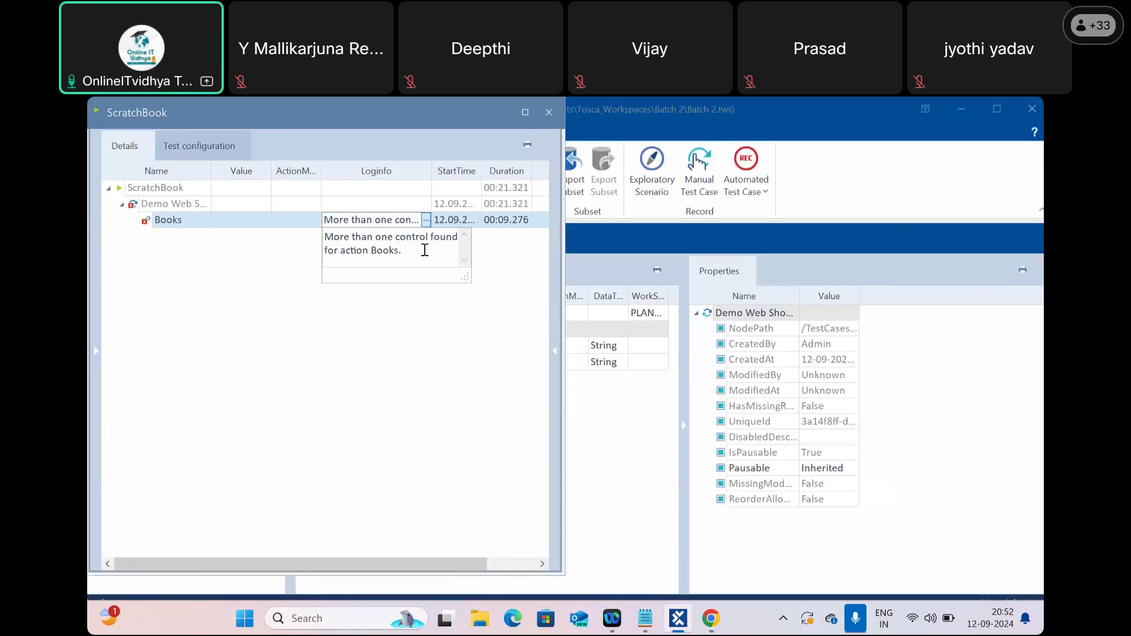
pyautogui.click(550, 114)
pyautogui.click(548, 116)
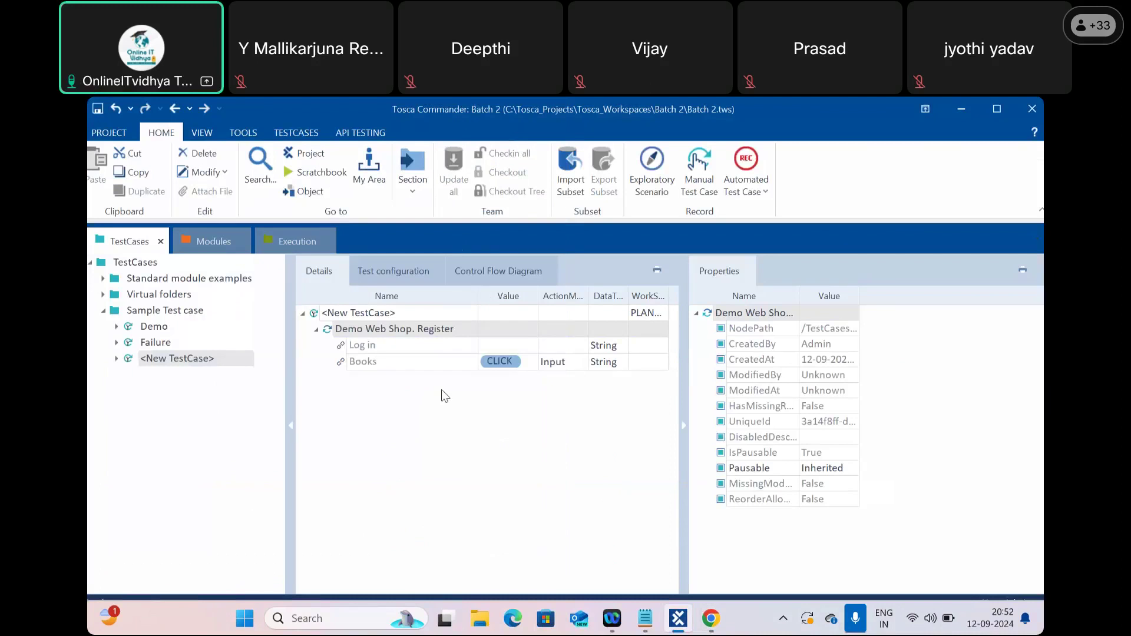
# Step: Jump from the Books test step value to its module control and add a configuration parameter to that control
pyautogui.rightClick(371, 371)
pyautogui.click(380, 410)
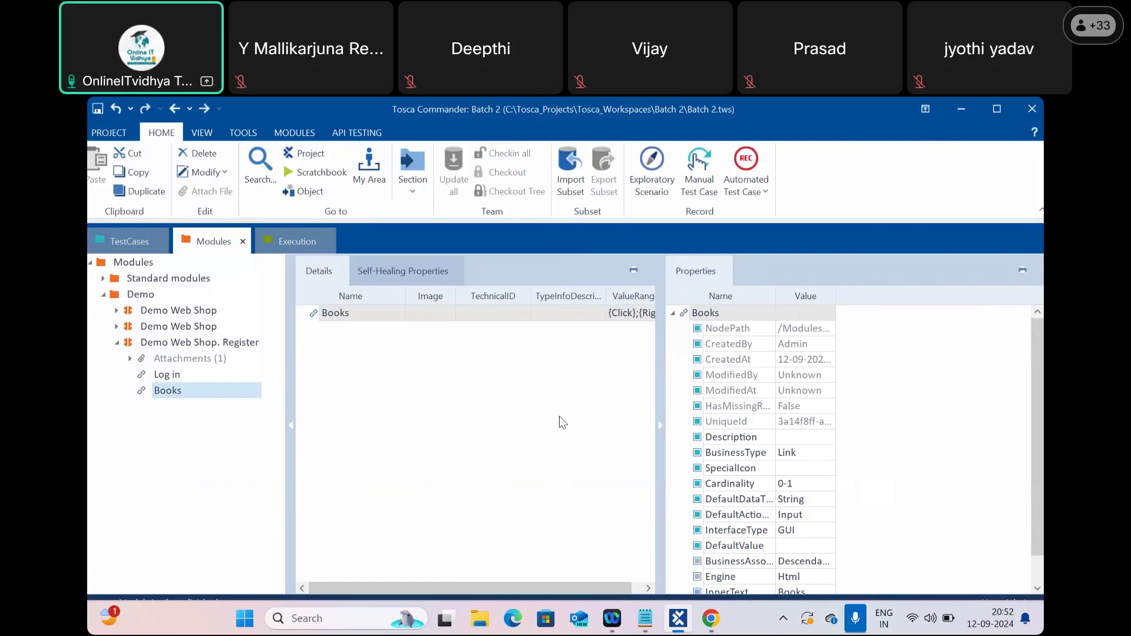
pyautogui.scroll(-1, 740, 349)
pyautogui.scroll(1, 740, 349)
pyautogui.rightClick(726, 312)
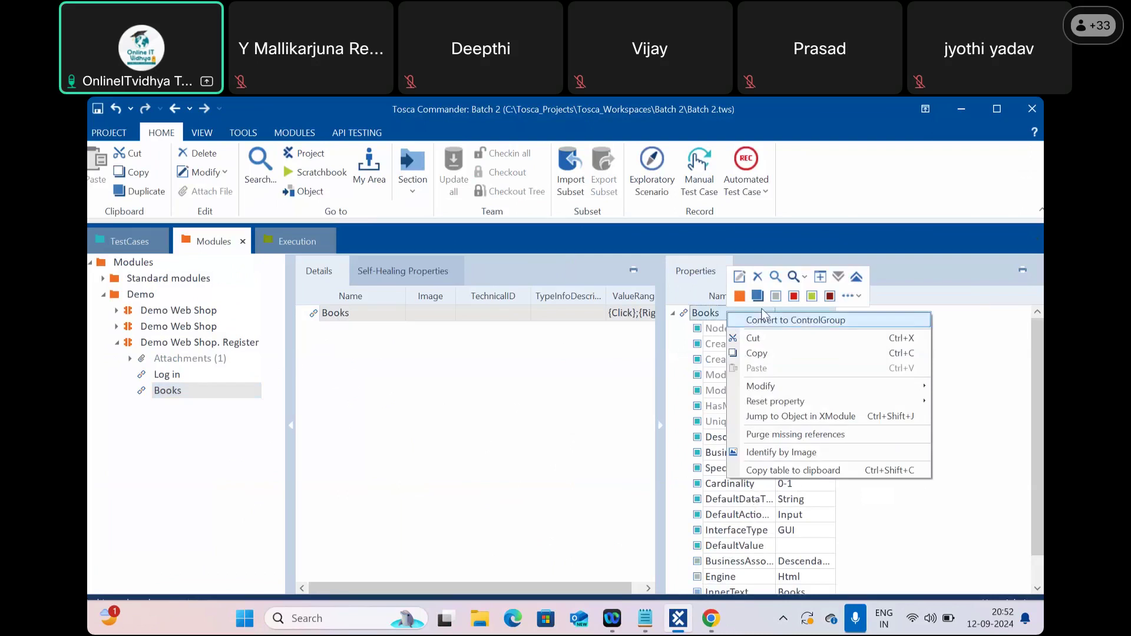
pyautogui.click(766, 318)
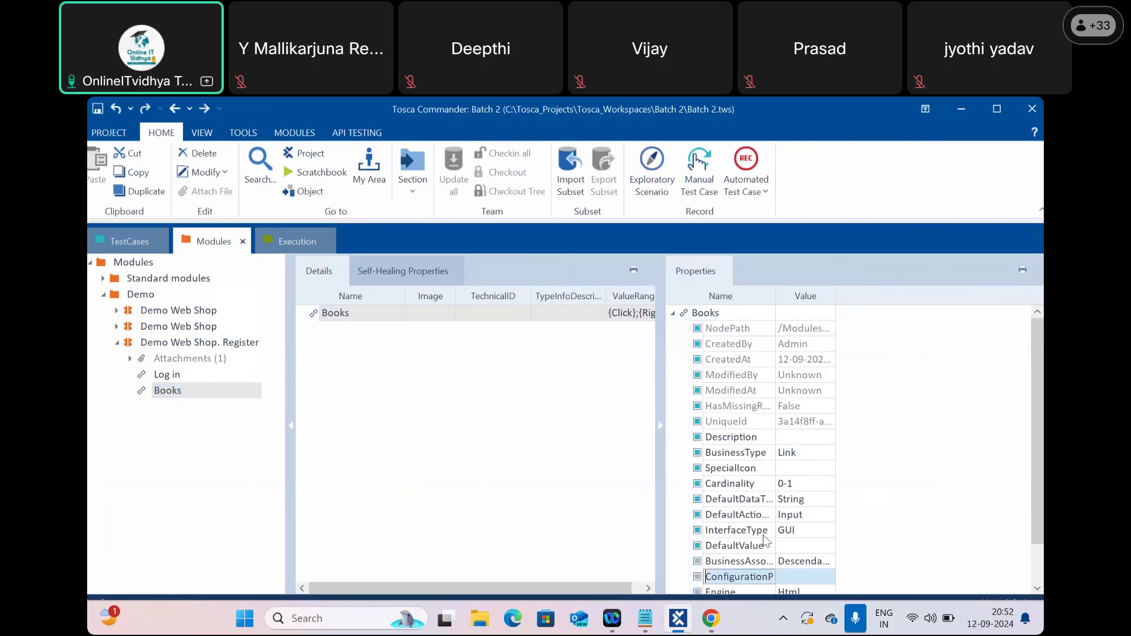
pyautogui.click(771, 576)
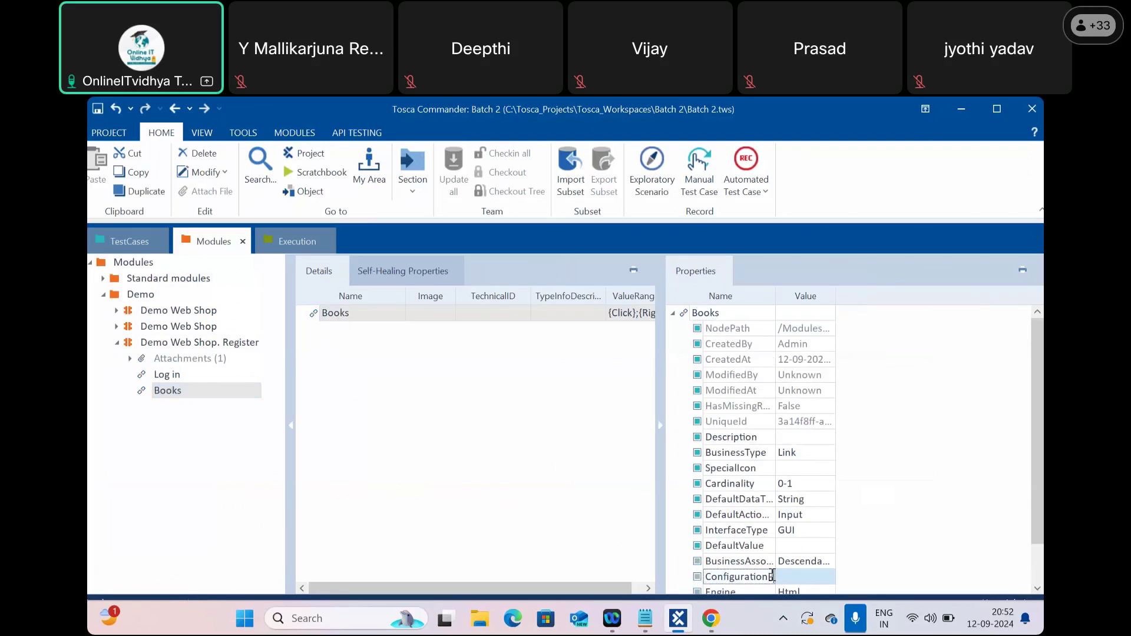
pyautogui.press('Tab')
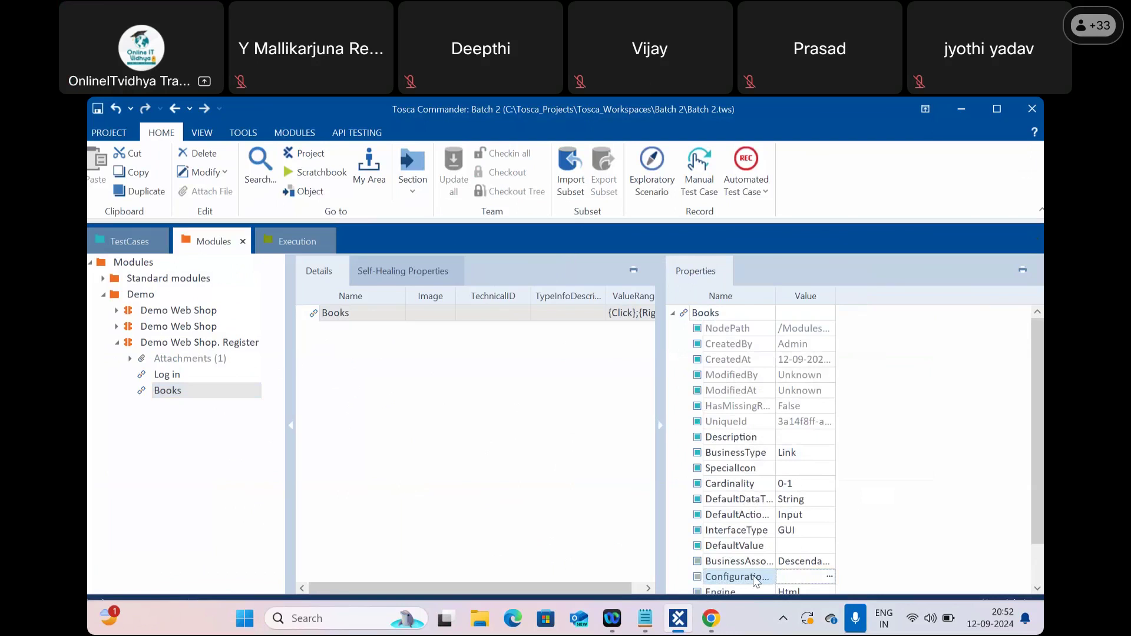
# Step: Name the Books control's new configuration parameter ConstraintIndex and set its value to 2
pyautogui.click(753, 575)
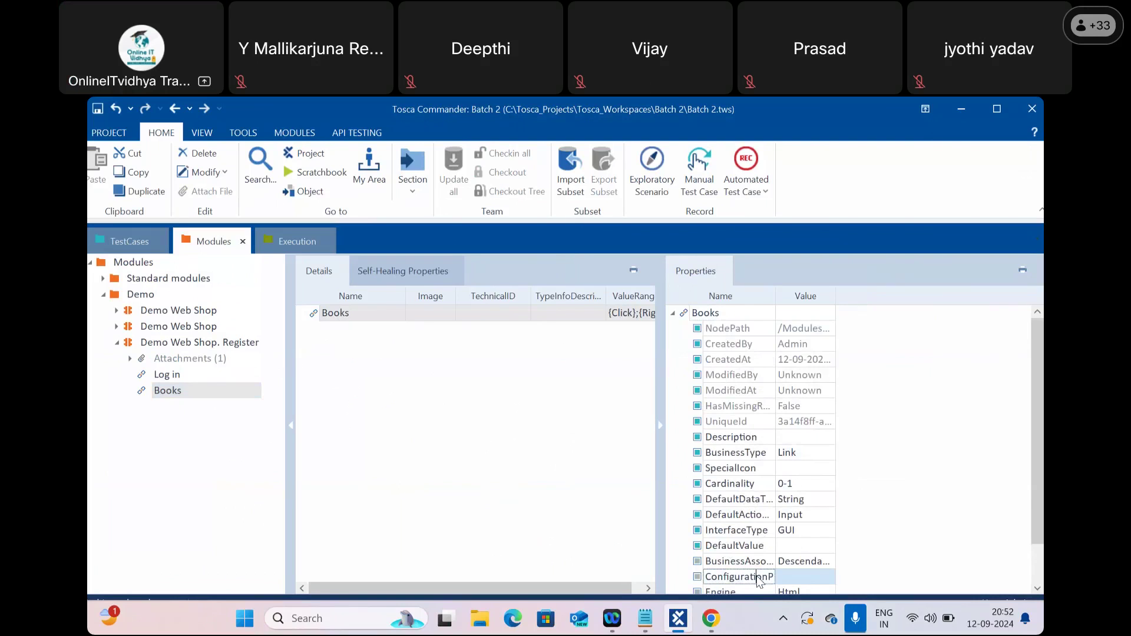
pyautogui.click(760, 576)
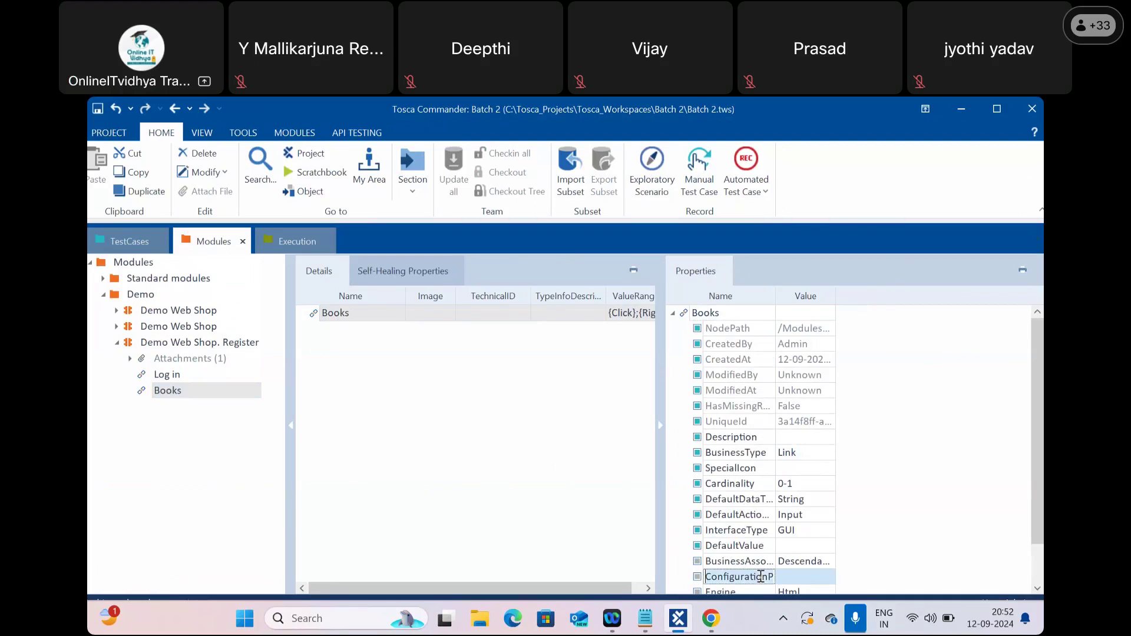
pyautogui.hotkey('ctrl', 'a')
pyautogui.press('BackSpace')
pyautogui.write('Co')
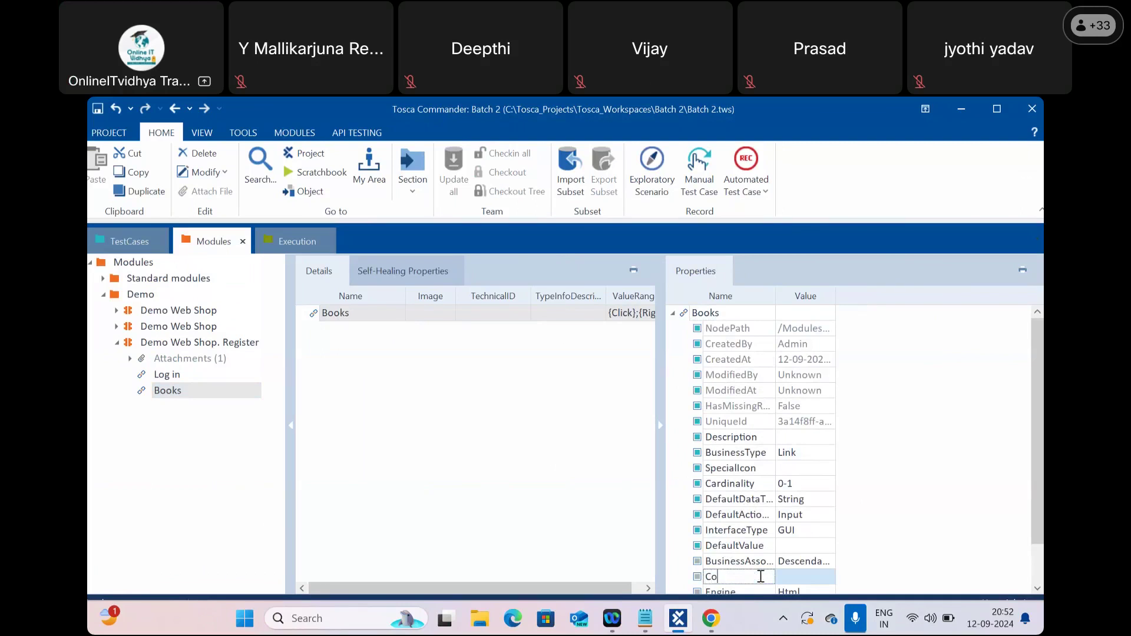
pyautogui.write('nstraintId')
pyautogui.click(791, 577)
pyautogui.click(791, 576)
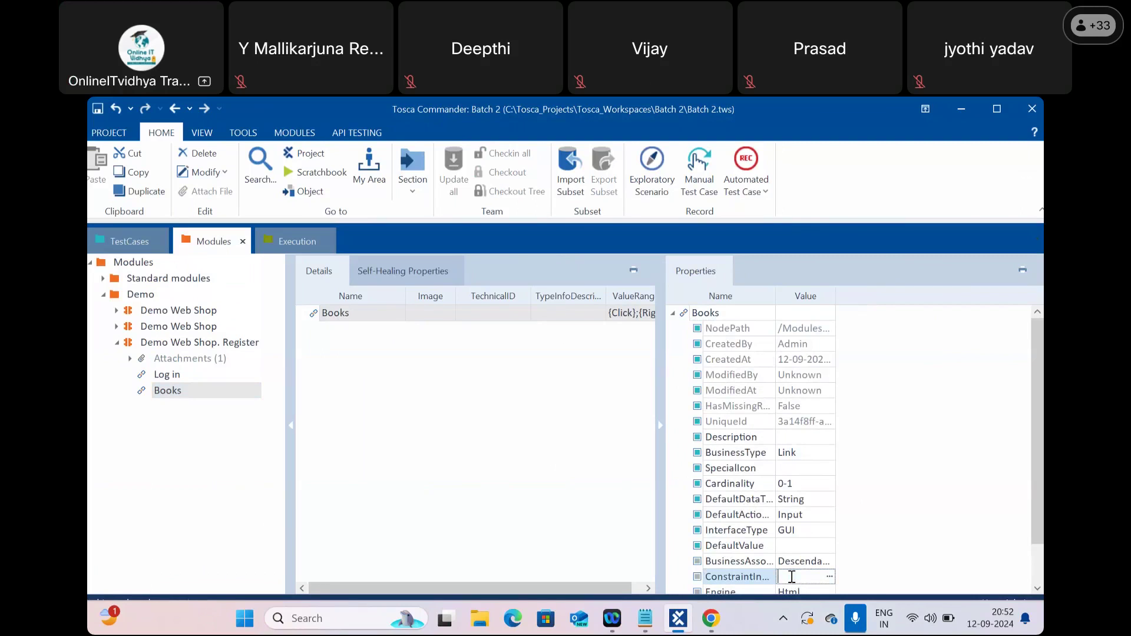
pyautogui.write('2')
pyautogui.press('Return')
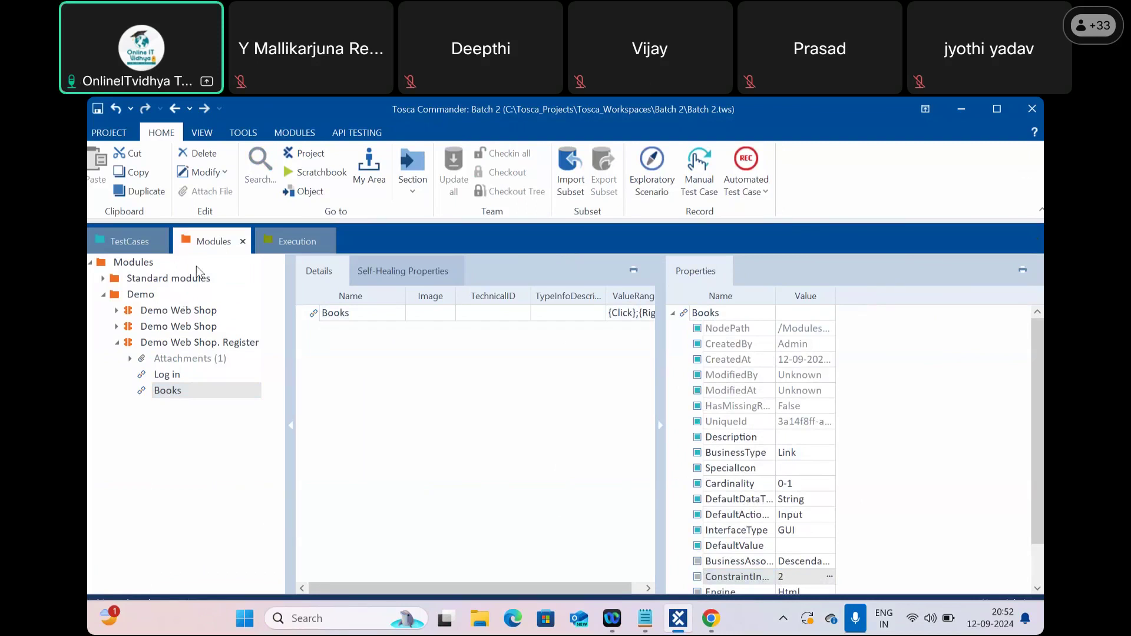
# Step: Save the workspace and rerun the new test case's Demo Web Shop. Register step in ScratchBook
pyautogui.click(98, 109)
pyautogui.click(292, 242)
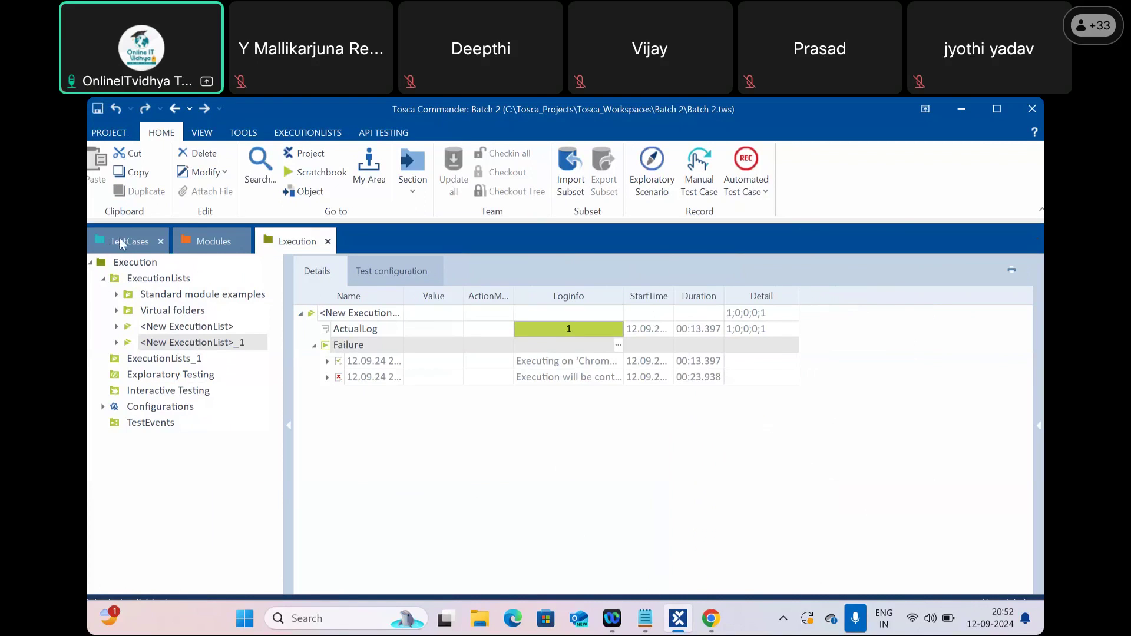
pyautogui.click(121, 243)
pyautogui.rightClick(346, 334)
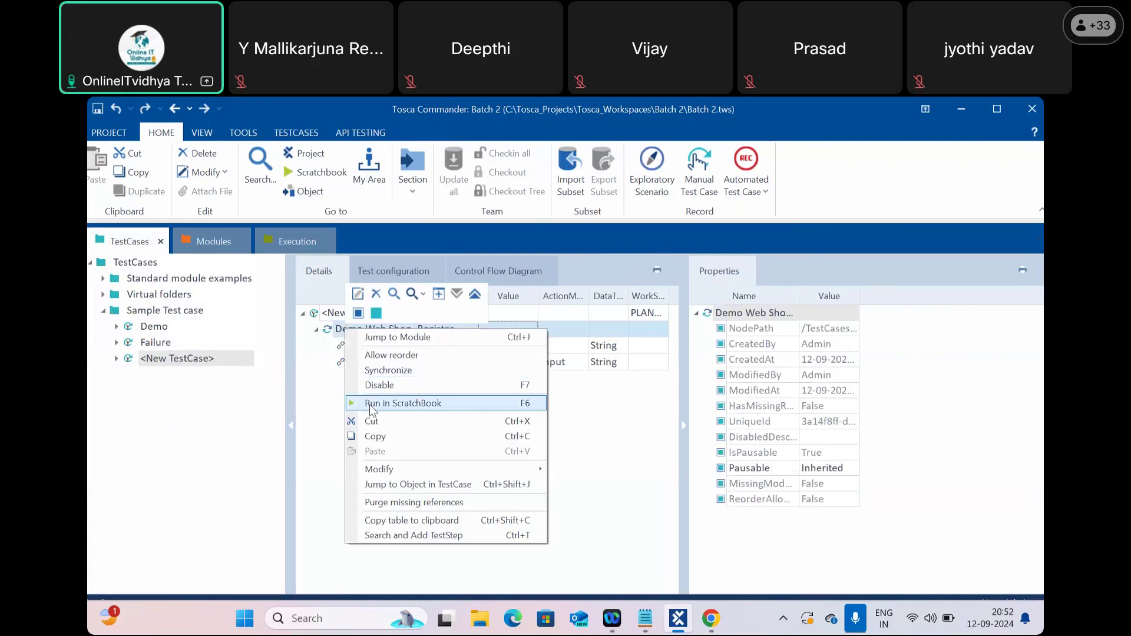
pyautogui.click(380, 406)
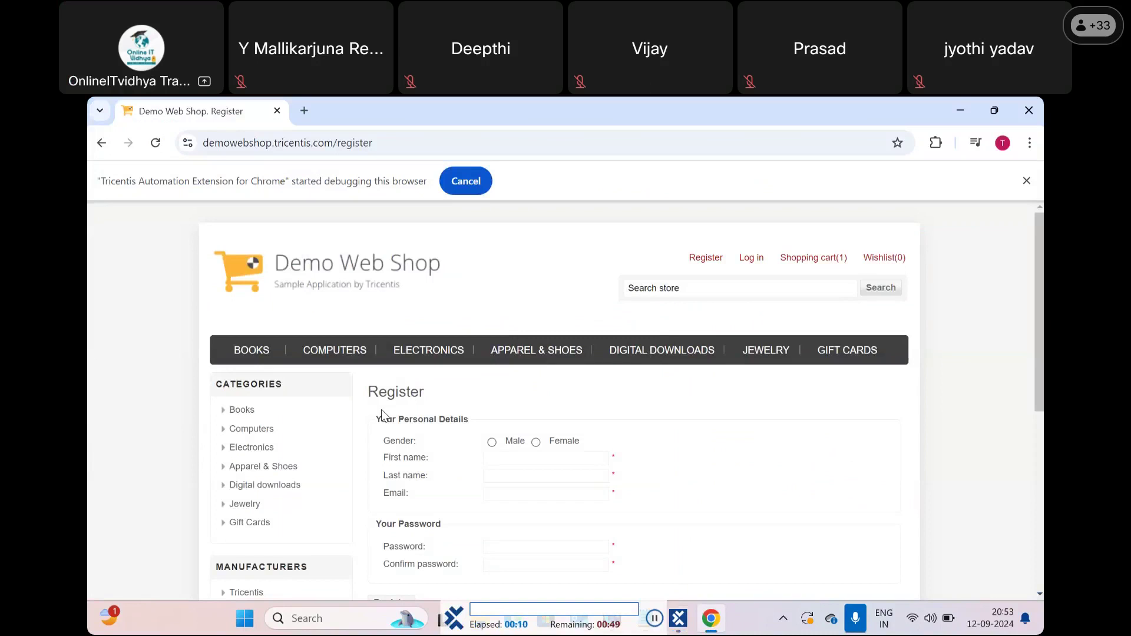
pyautogui.click(242, 401)
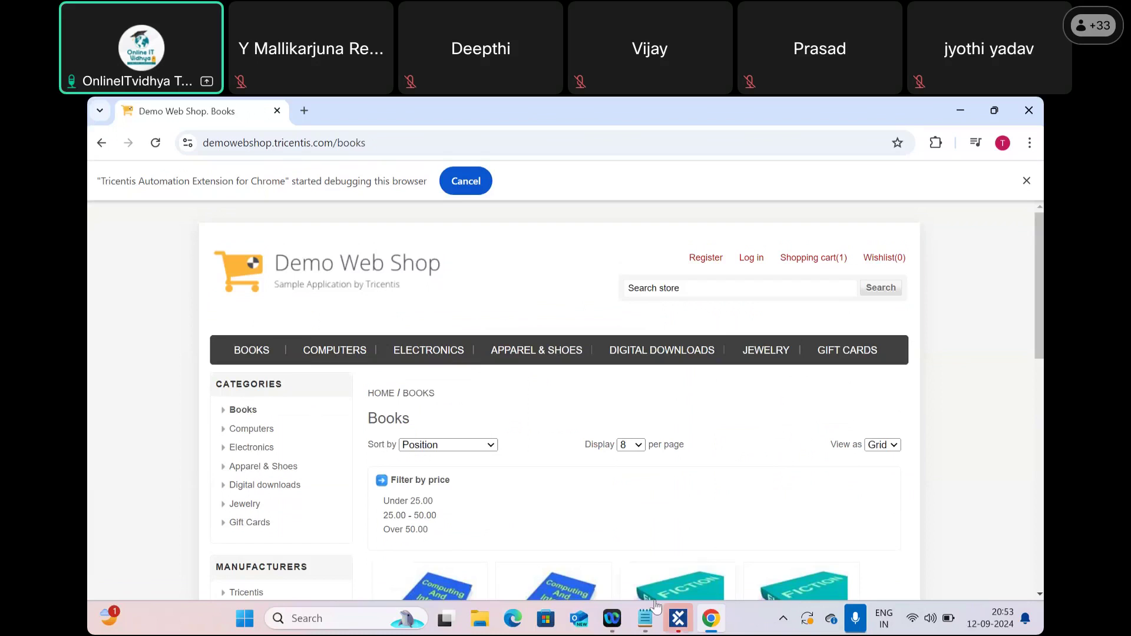
# Step: Examine the Books result of the rerun in ScratchBook, dock the result window, and return to the new test case's Register step
pyautogui.click(680, 622)
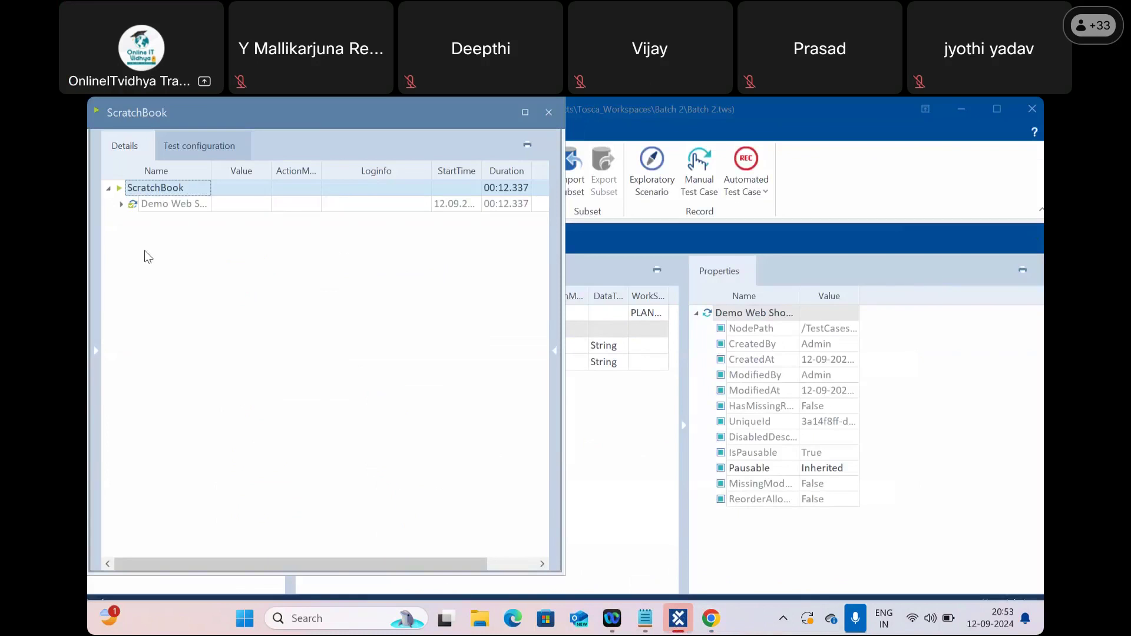
pyautogui.click(121, 204)
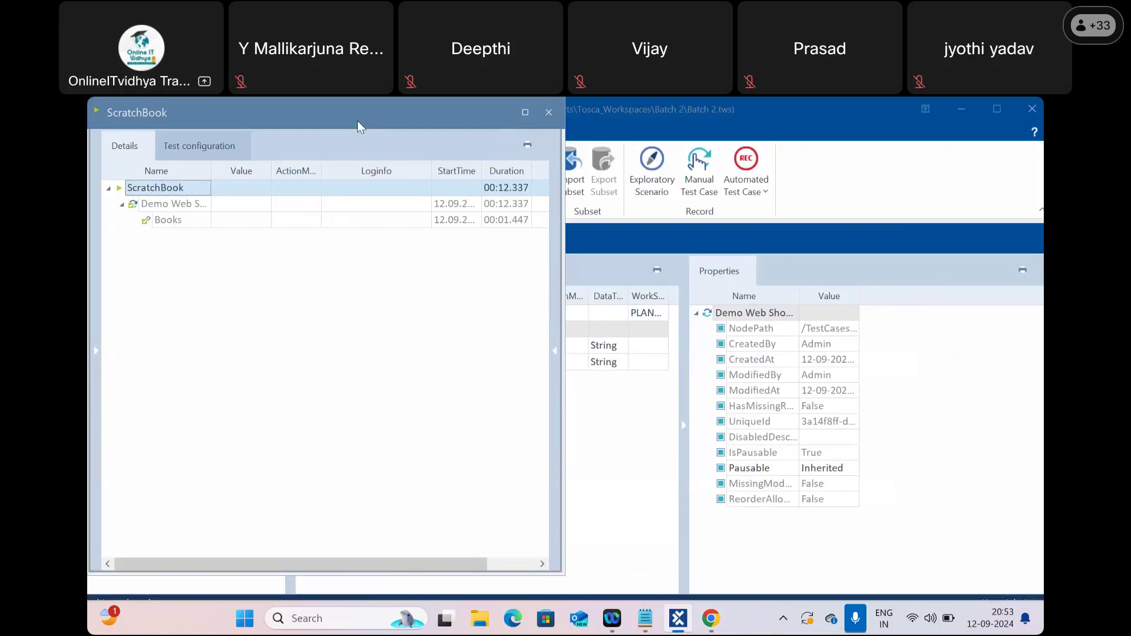
pyautogui.moveTo(357, 121); pyautogui.dragTo(360, 125)
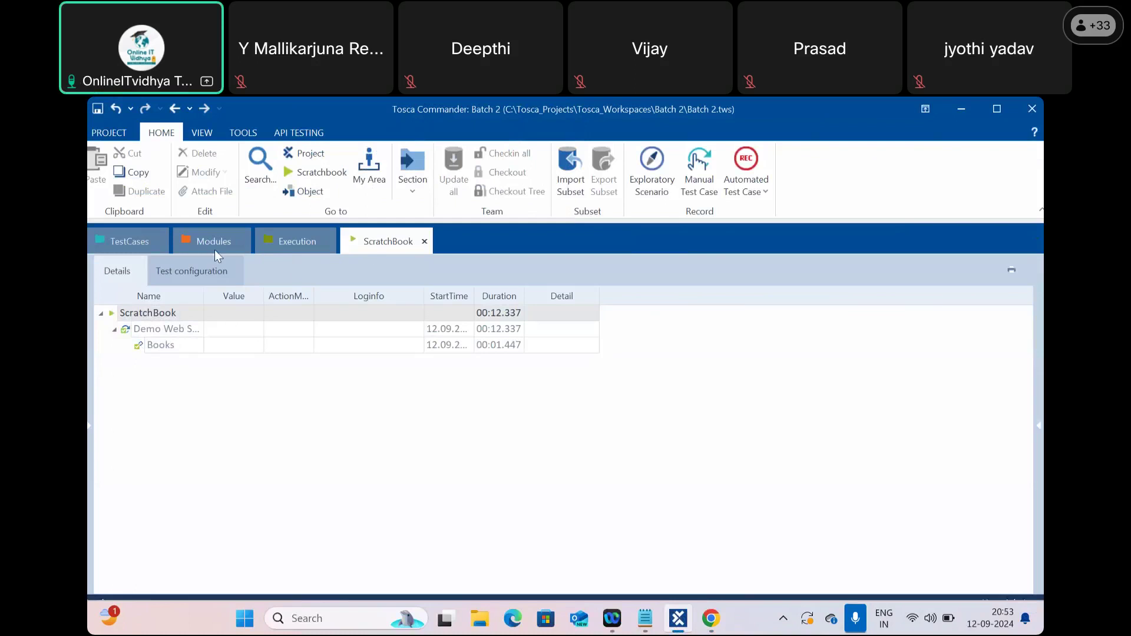
pyautogui.click(111, 241)
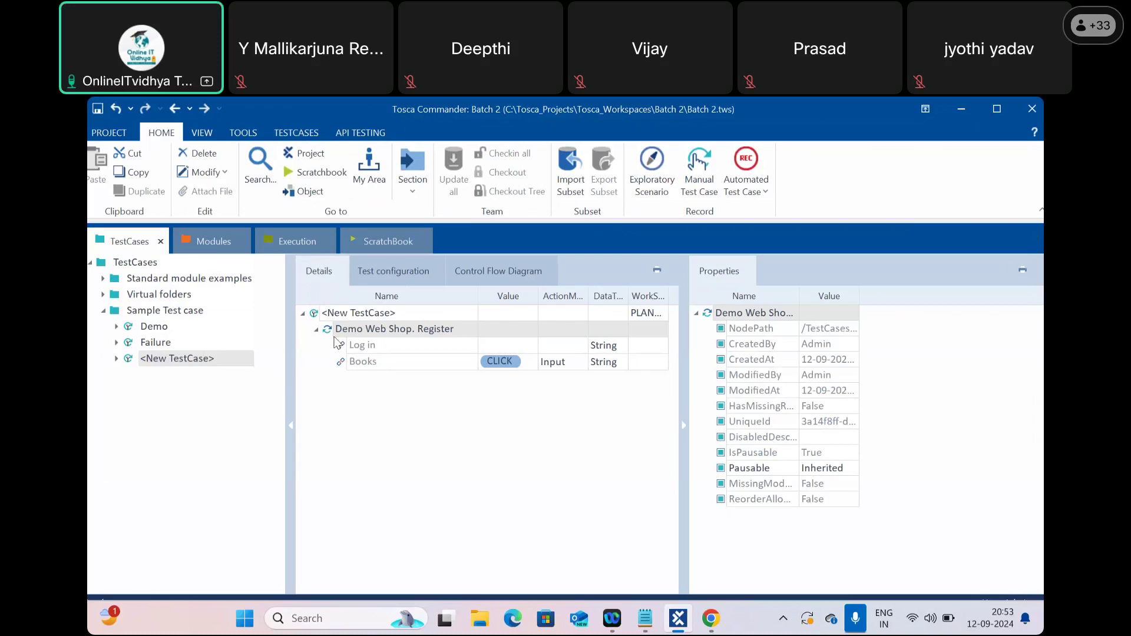
pyautogui.click(370, 332)
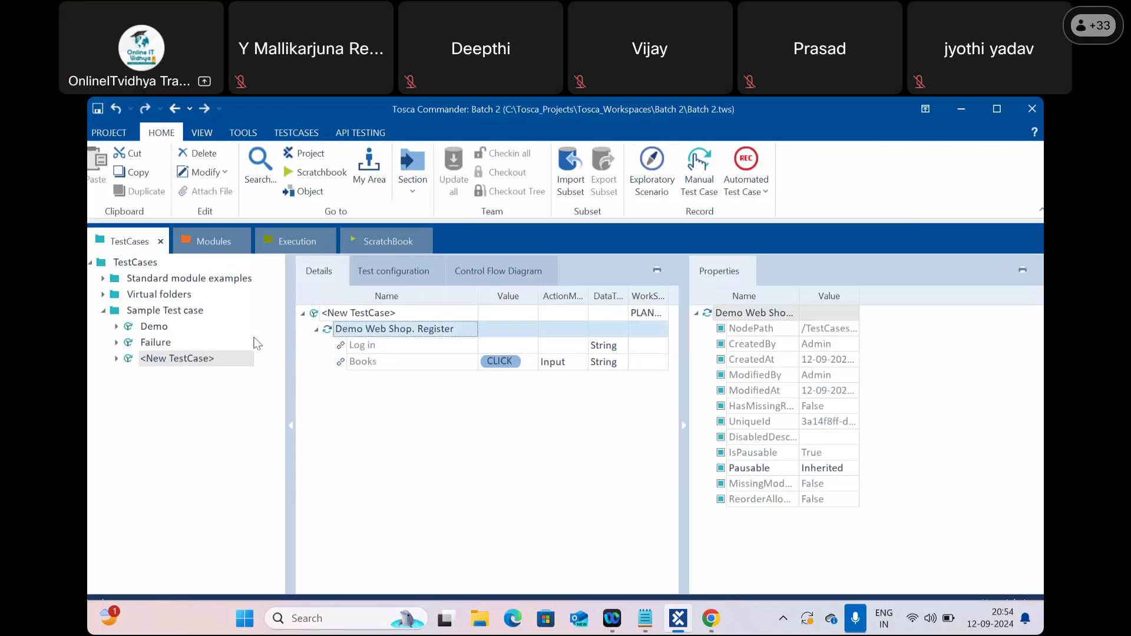
# Step: Scan the Demo Web Shop. Books page as an application from the Demo modules folder and maximize the scan window to view its controls
pyautogui.click(197, 246)
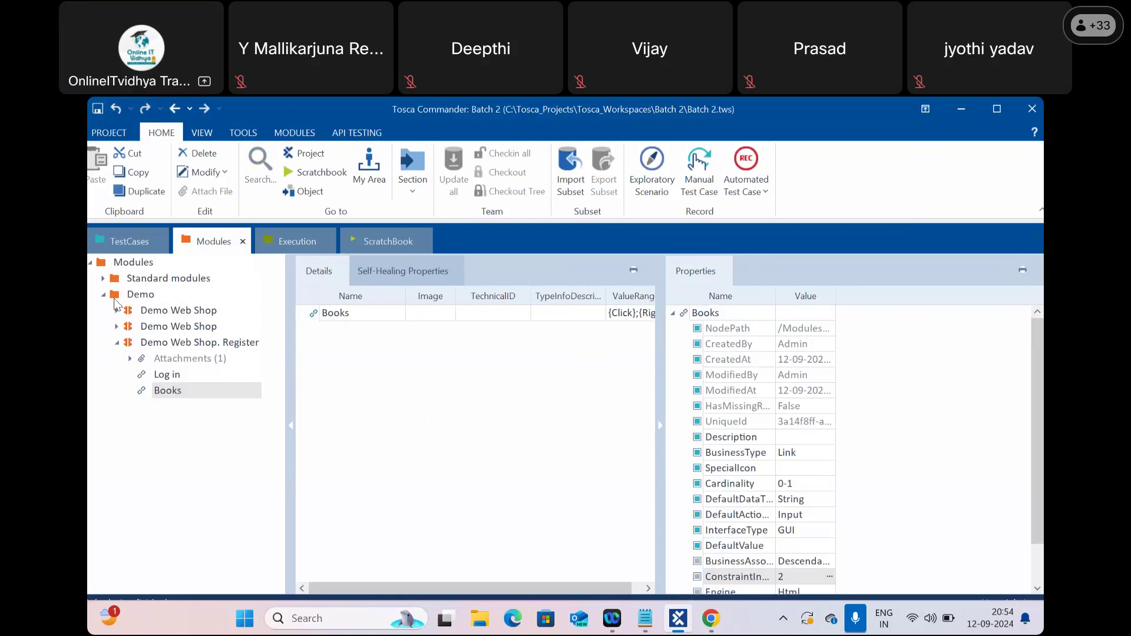
pyautogui.rightClick(140, 296)
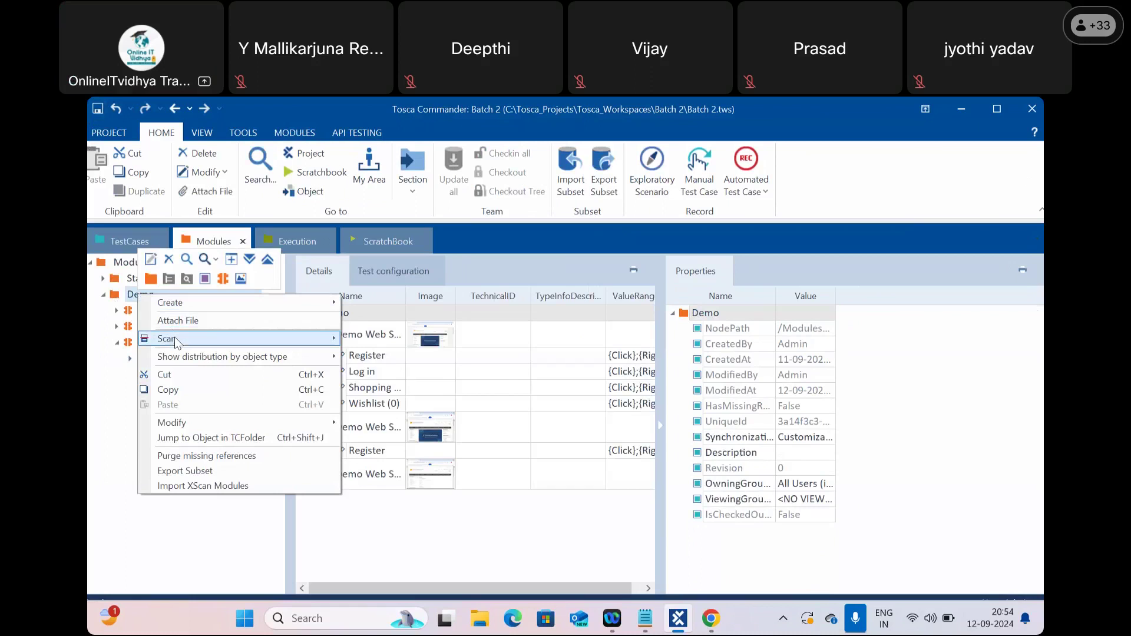
pyautogui.moveTo(176, 342)
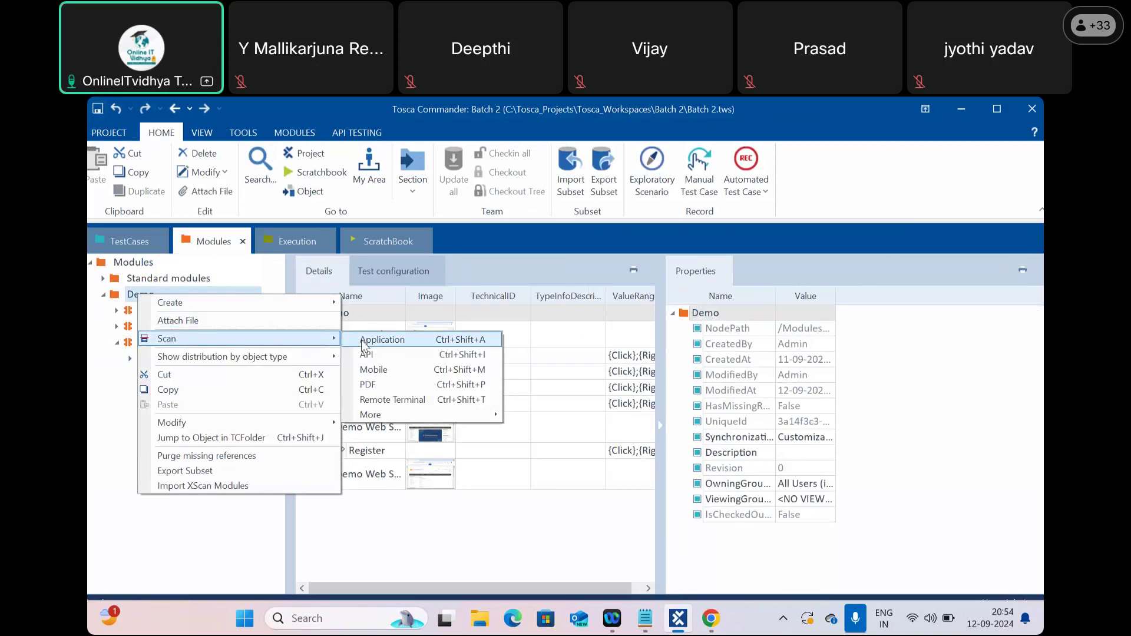
pyautogui.click(382, 340)
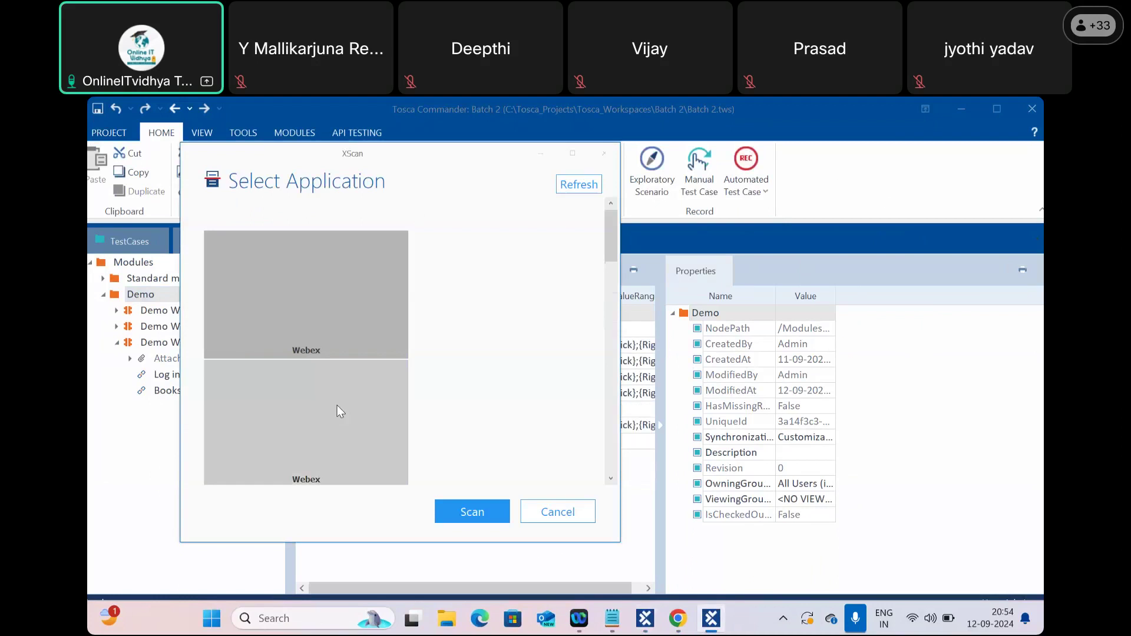
pyautogui.scroll(-5, 337, 406)
pyautogui.click(314, 323)
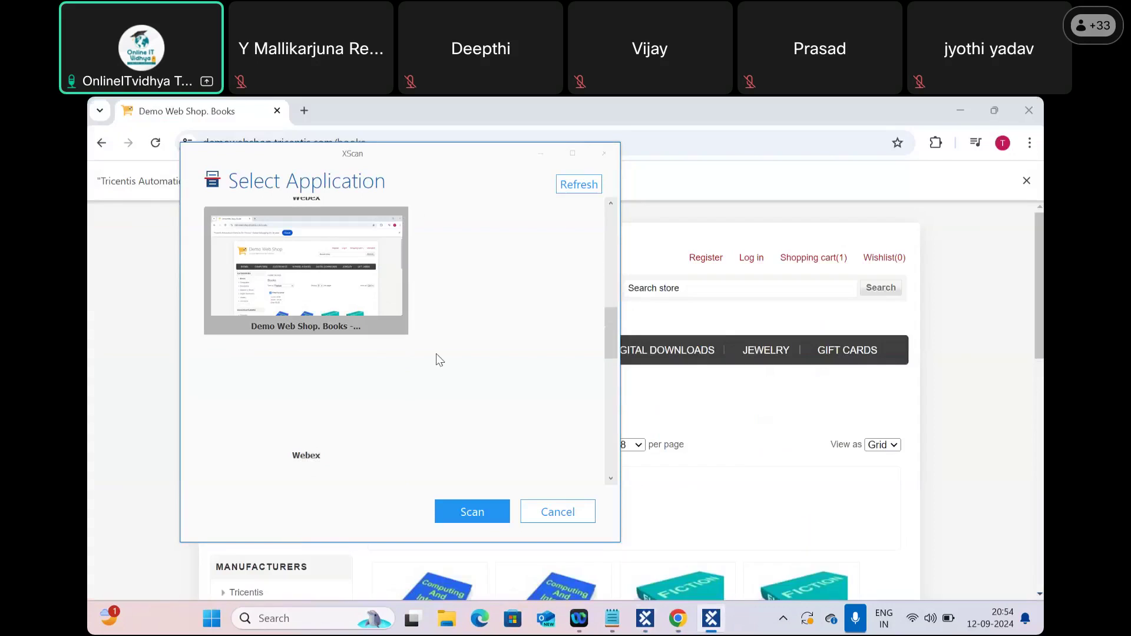
pyautogui.click(469, 517)
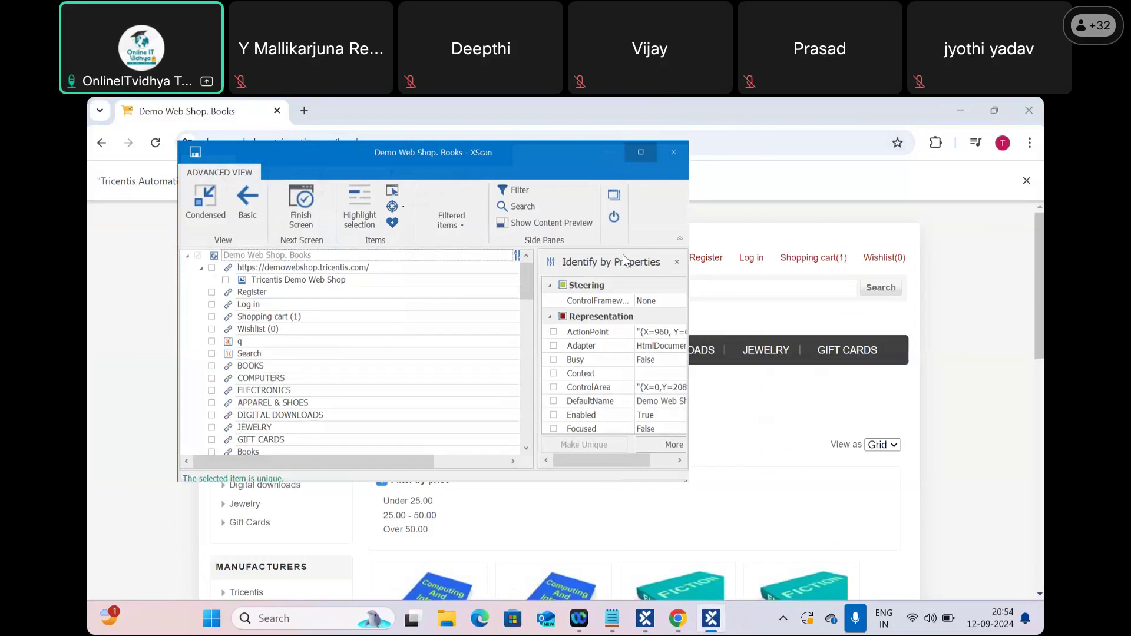
pyautogui.click(632, 155)
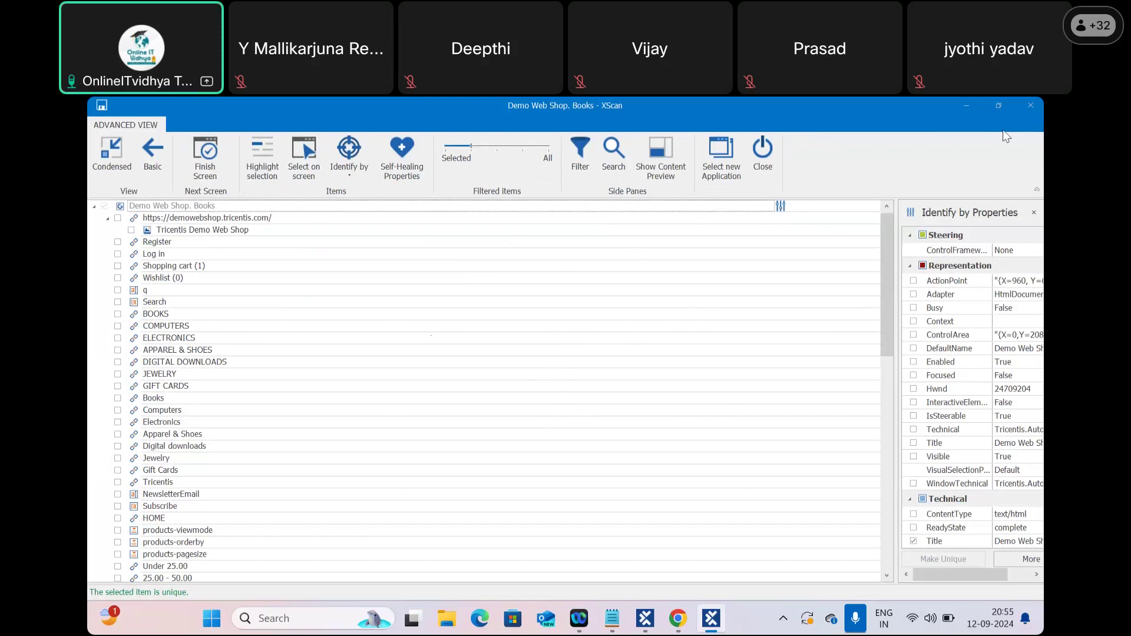
# Step: Close the Books page scan without saving a module, and minimize the browser and Tosca Commander windows
pyautogui.click(1029, 108)
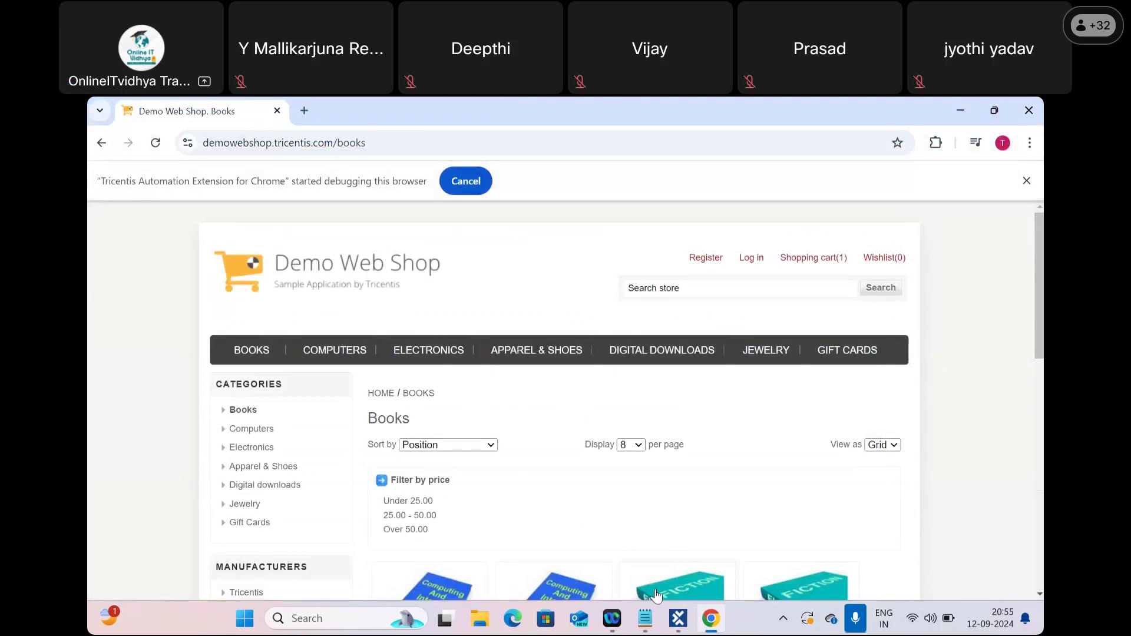
pyautogui.moveTo(614, 620)
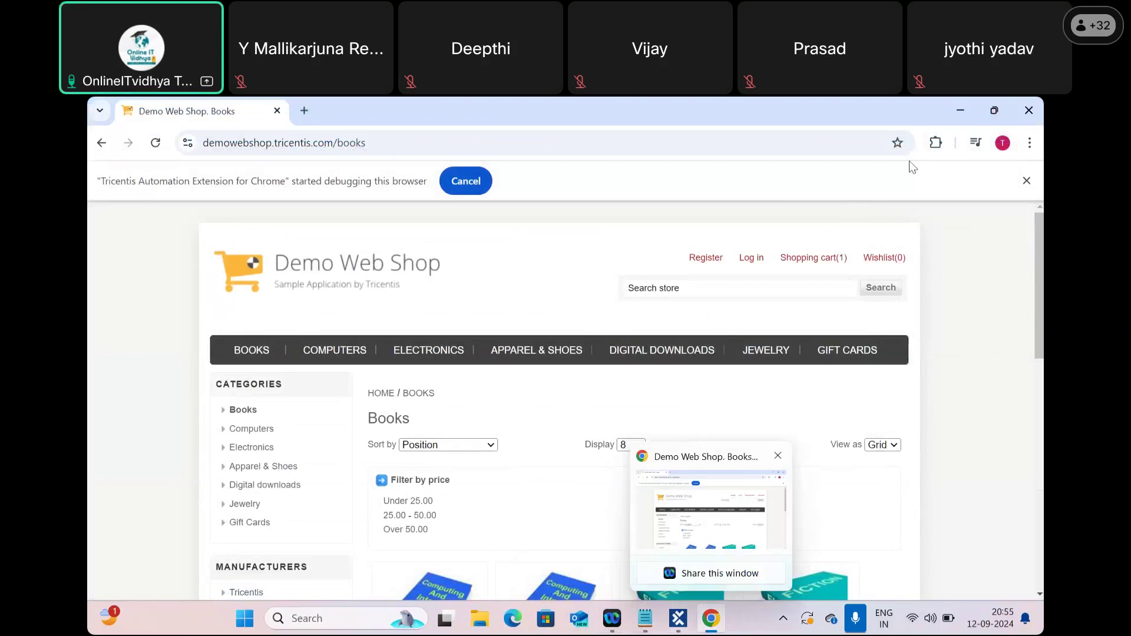
pyautogui.click(957, 115)
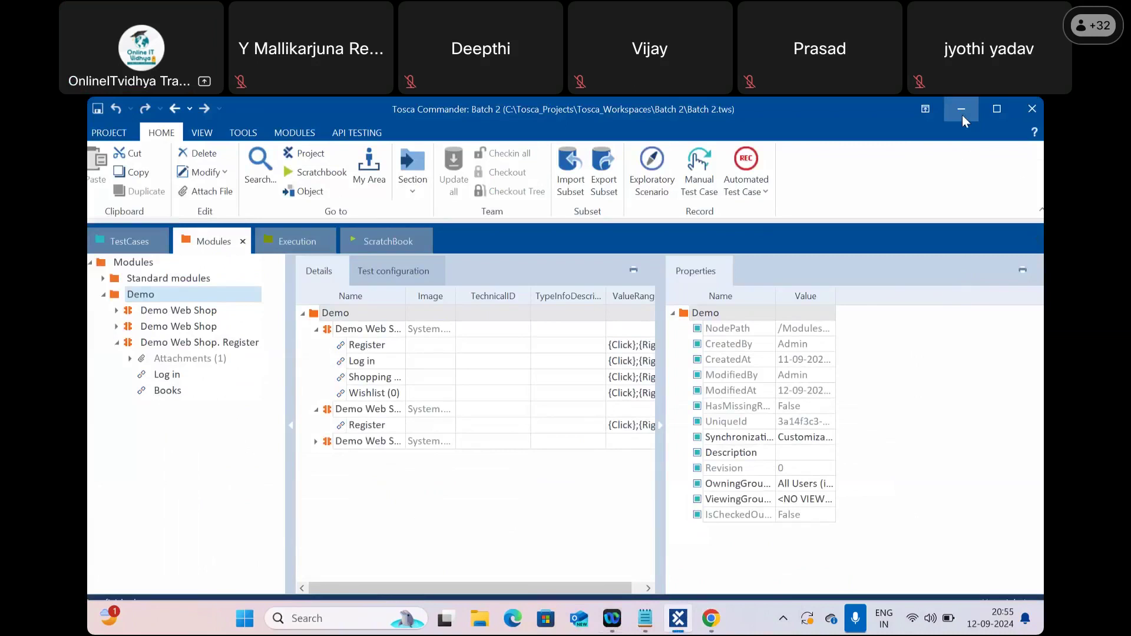
pyautogui.click(963, 115)
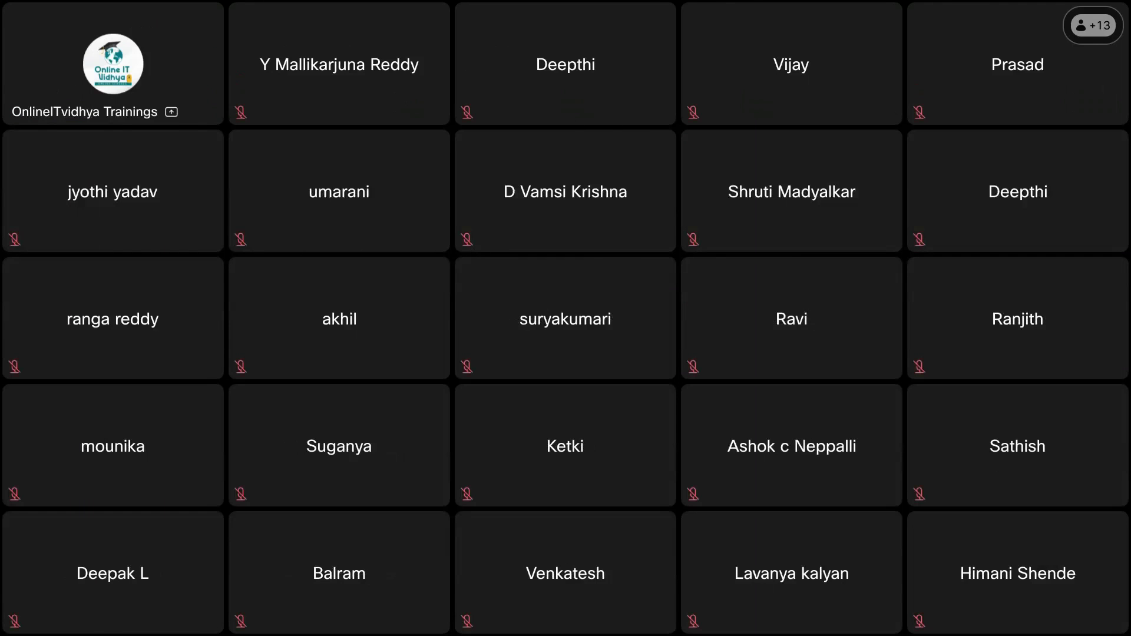